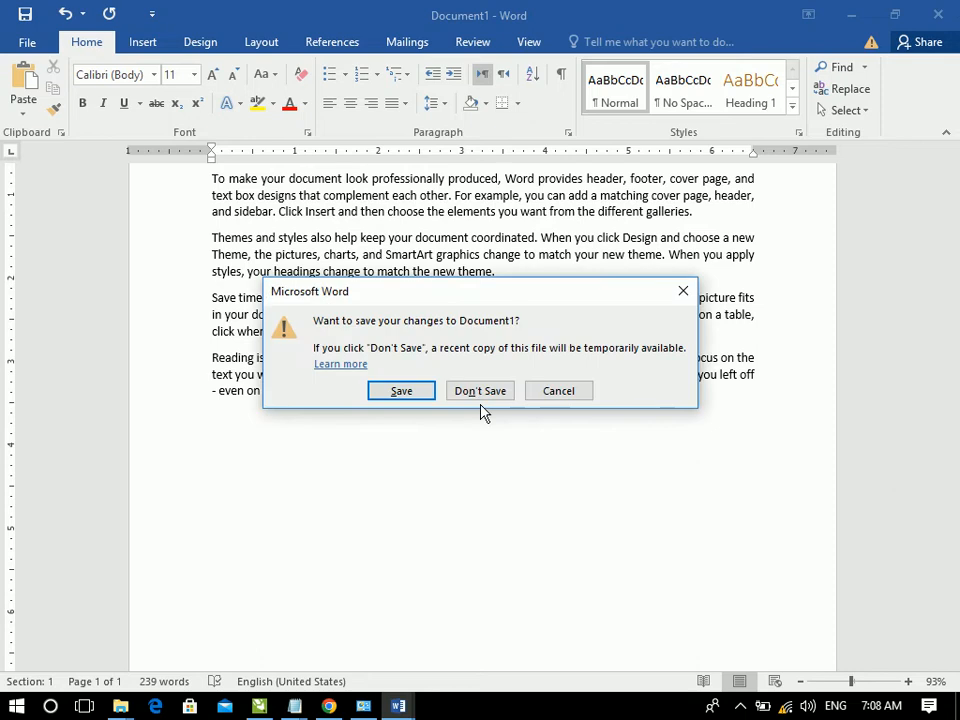
- Close Document1 without saving its changes and switch from Notepad to a blank Word document
click(481, 391)
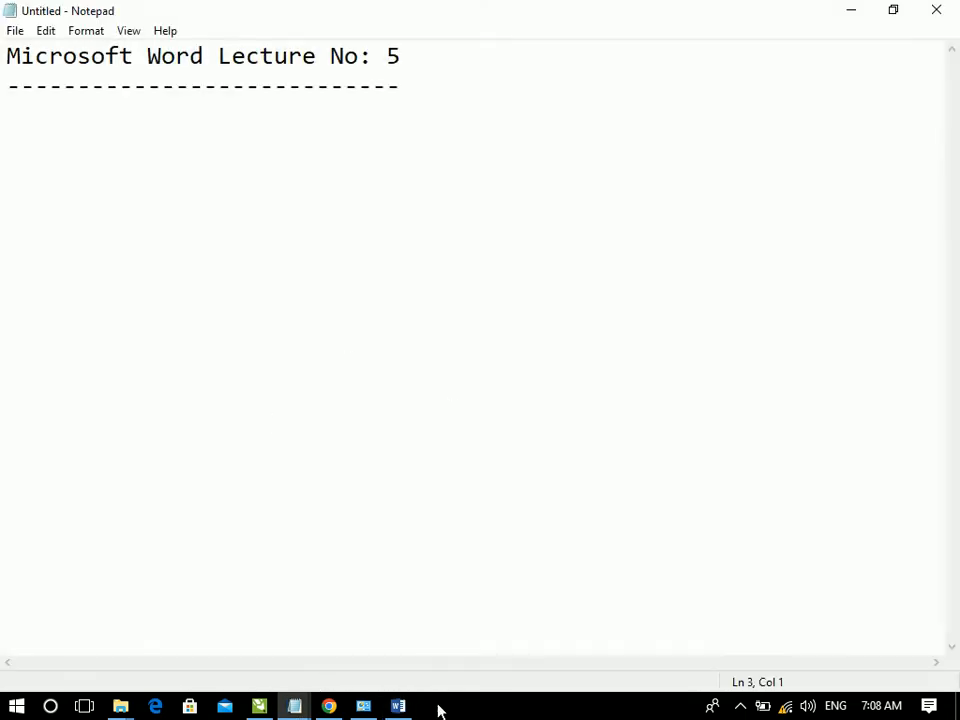
click(393, 708)
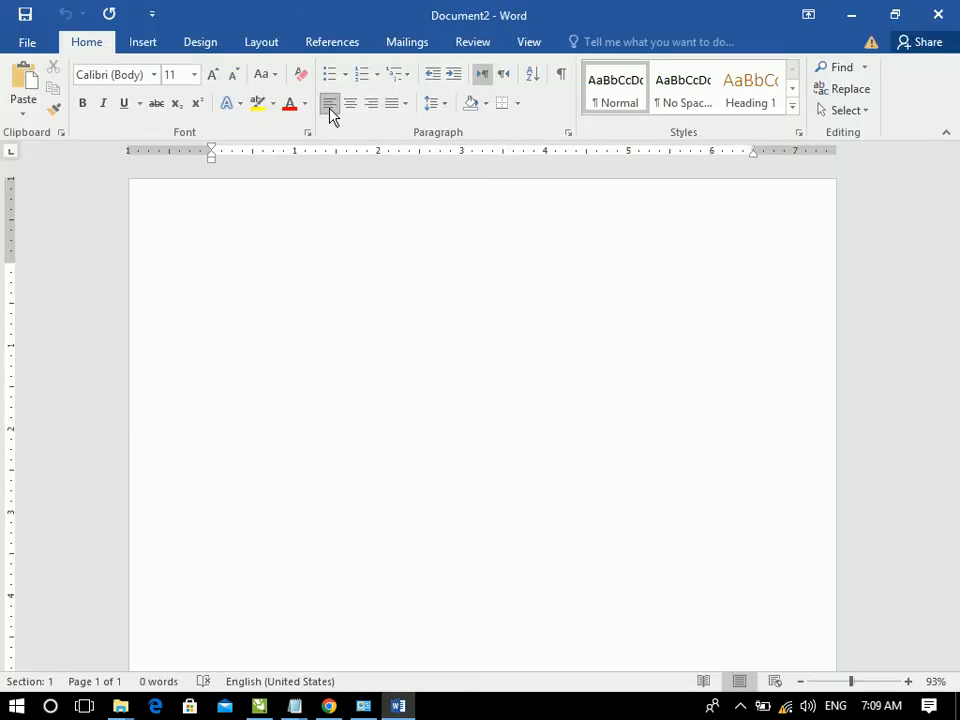
- Generate sample paragraphs in the blank document with the =rand() function
click(410, 105)
click(412, 107)
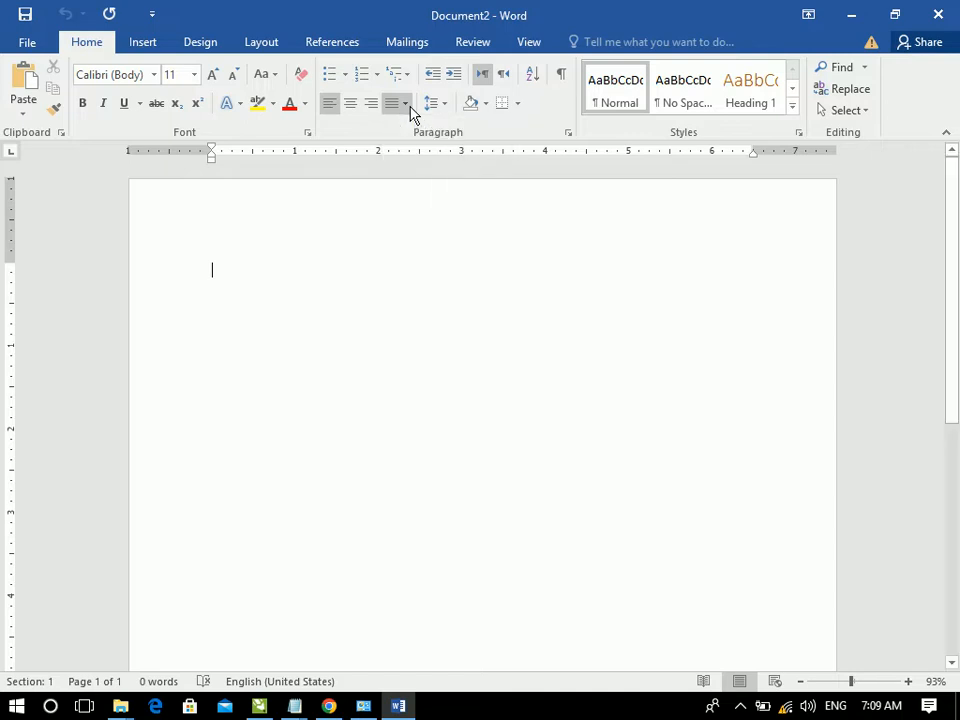
click(430, 105)
click(430, 106)
text(=rand())
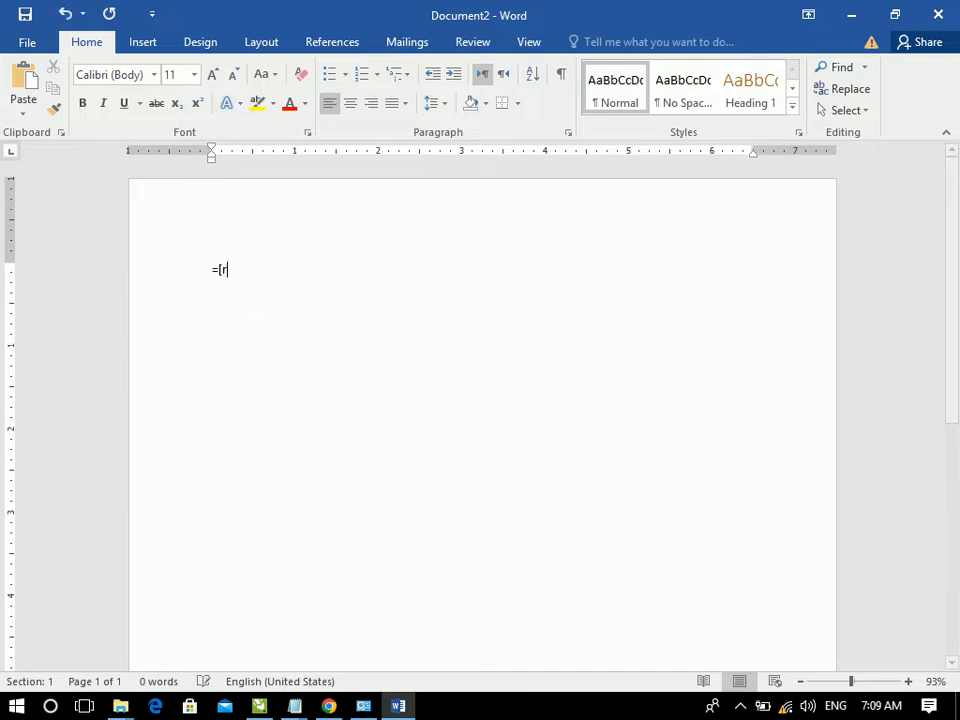
key(Return)
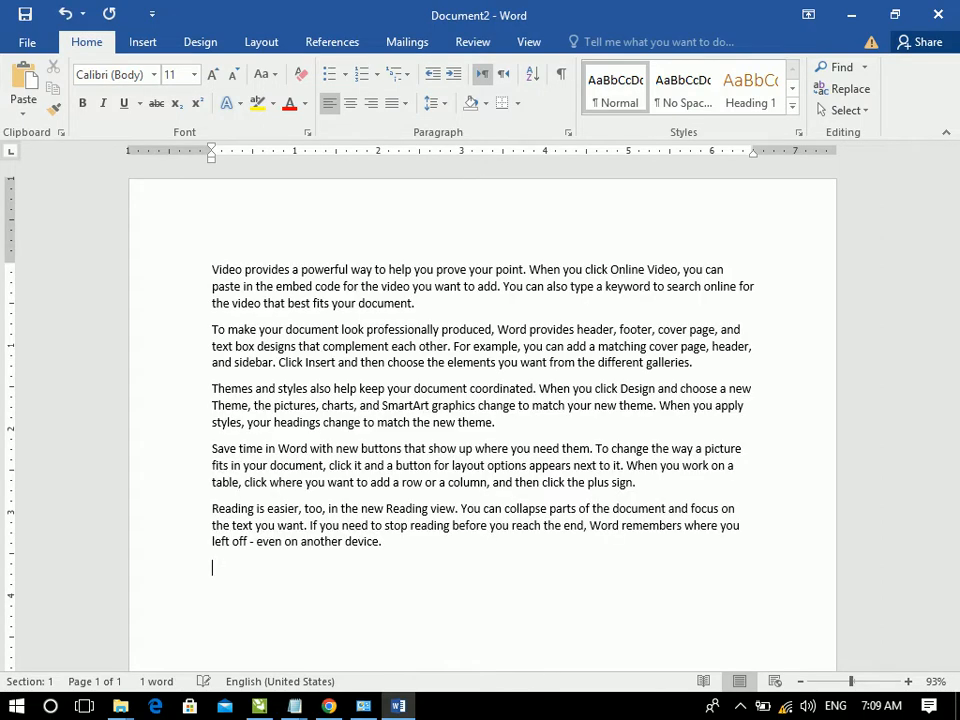
- Justify all the sample text and place the cursor at the start of the first paragraph
key(ctrl+a)
key(ctrl+j)
click(261, 315)
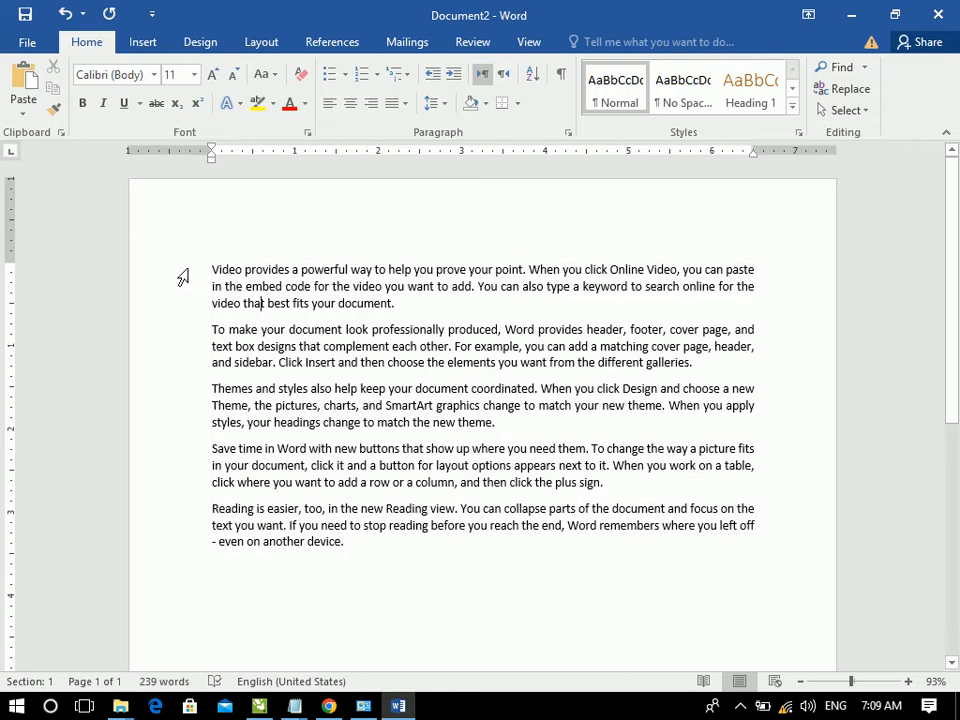
click(204, 267)
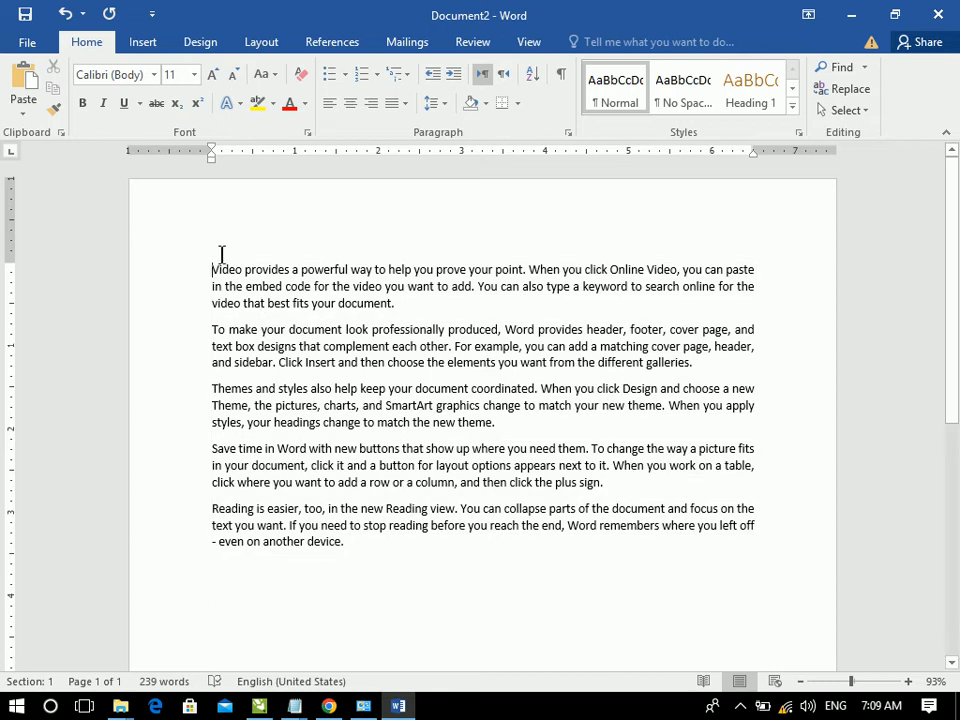
- Select all five paragraphs and add a bottom border and a top border around them
click(516, 104)
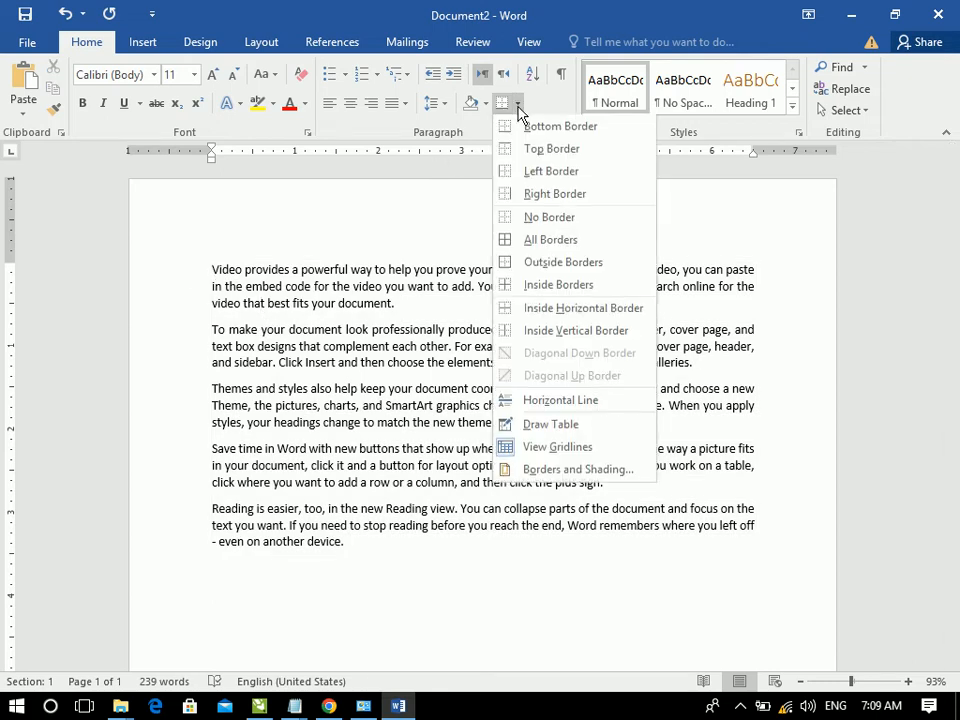
click(441, 290)
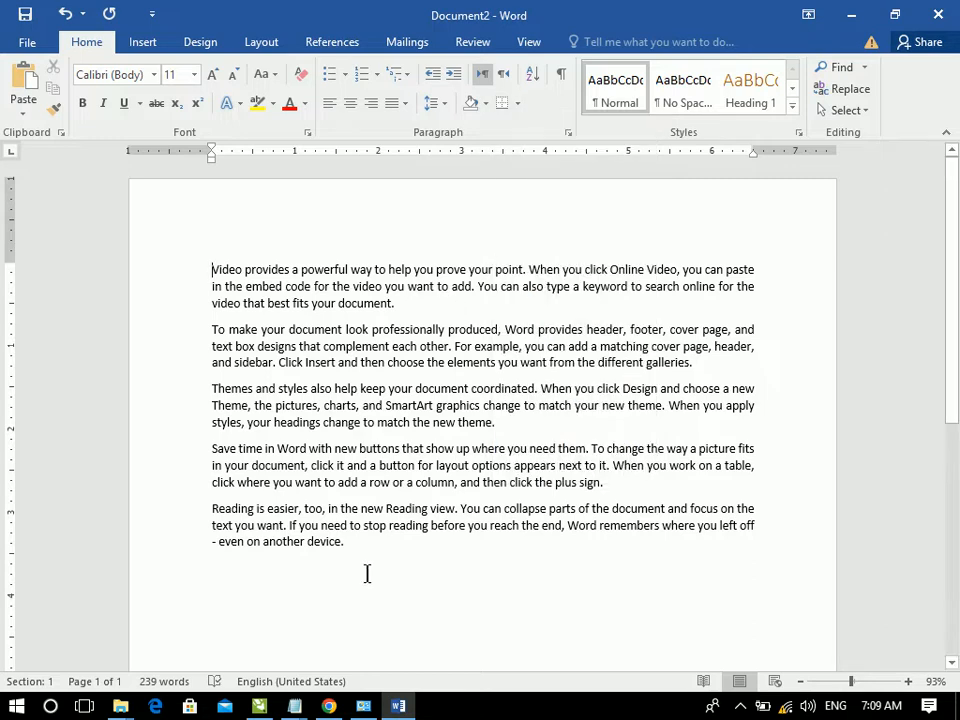
click(351, 538)
drag(324, 525, 122, 188)
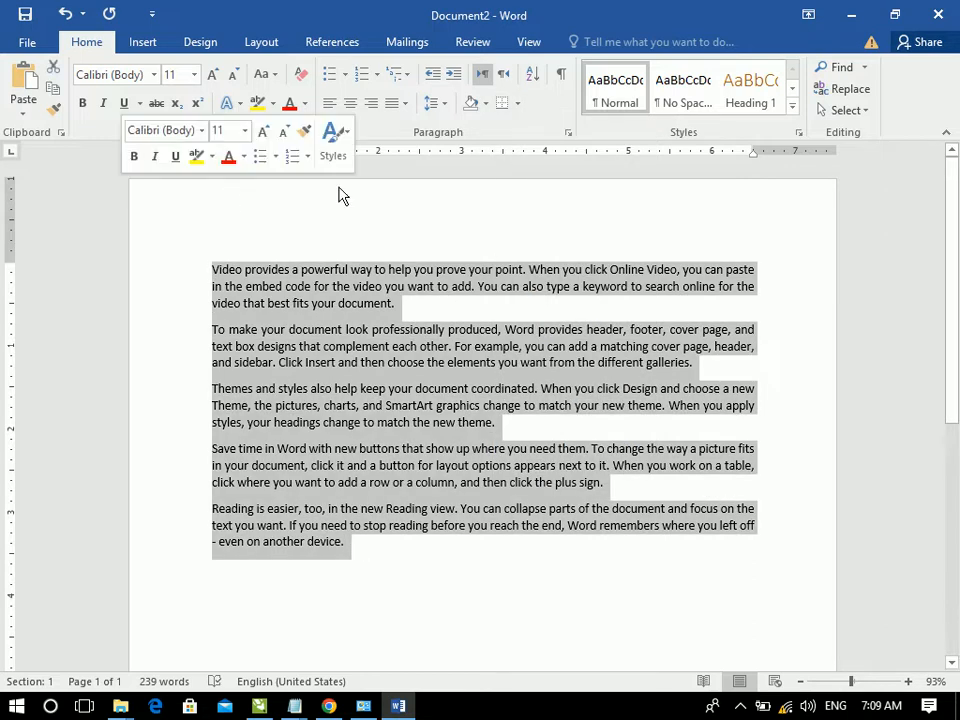
click(518, 104)
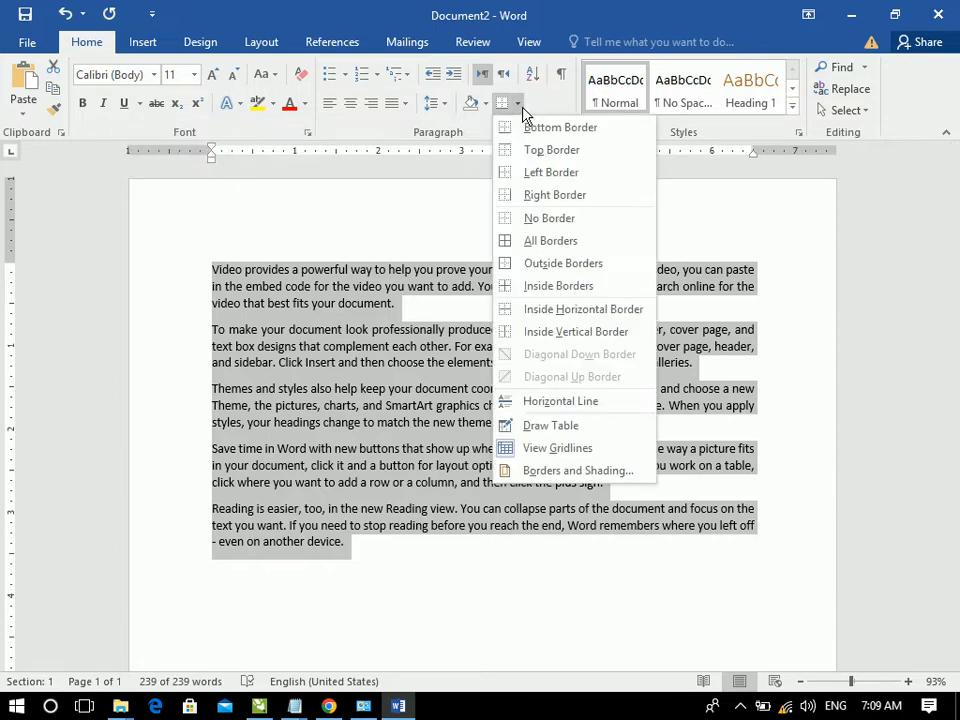
click(521, 123)
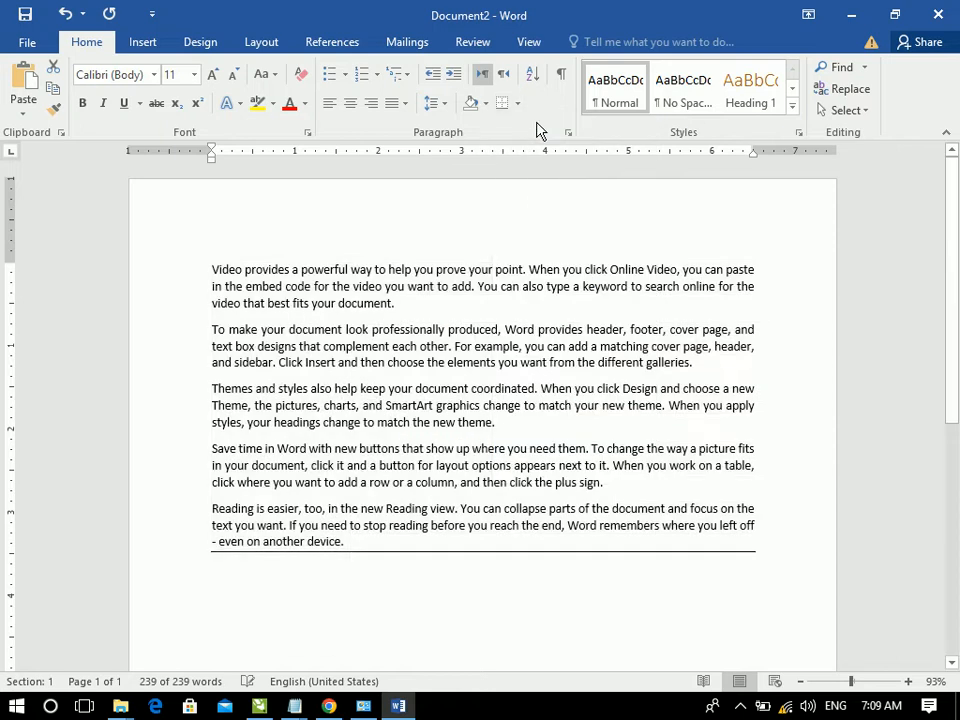
click(517, 105)
click(545, 145)
- Add a left border and a right border to the selected paragraphs
click(517, 104)
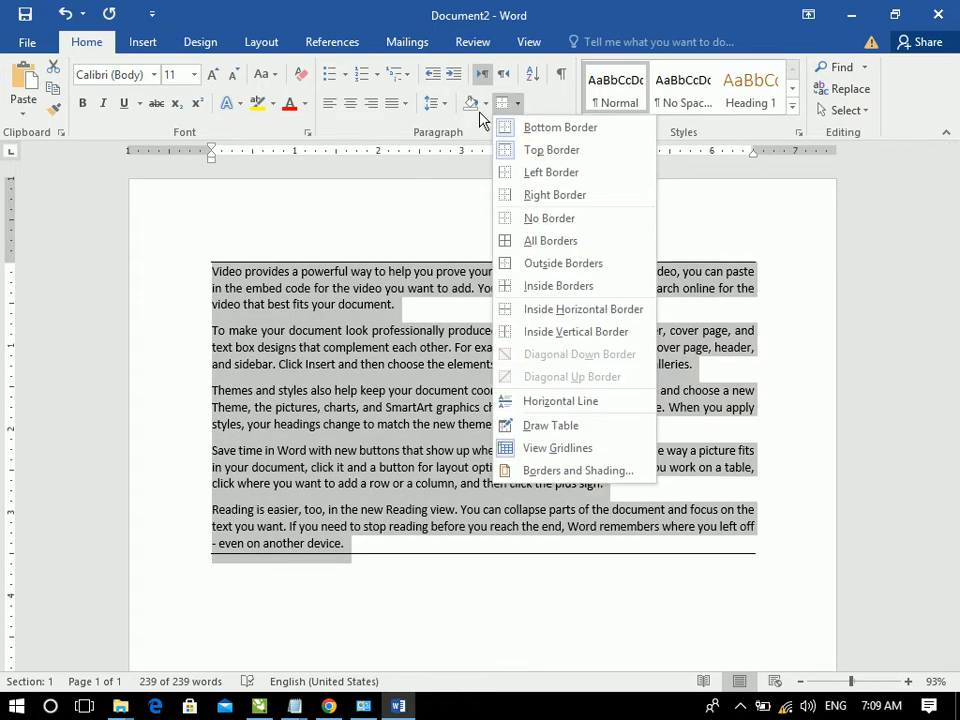
click(525, 173)
click(518, 104)
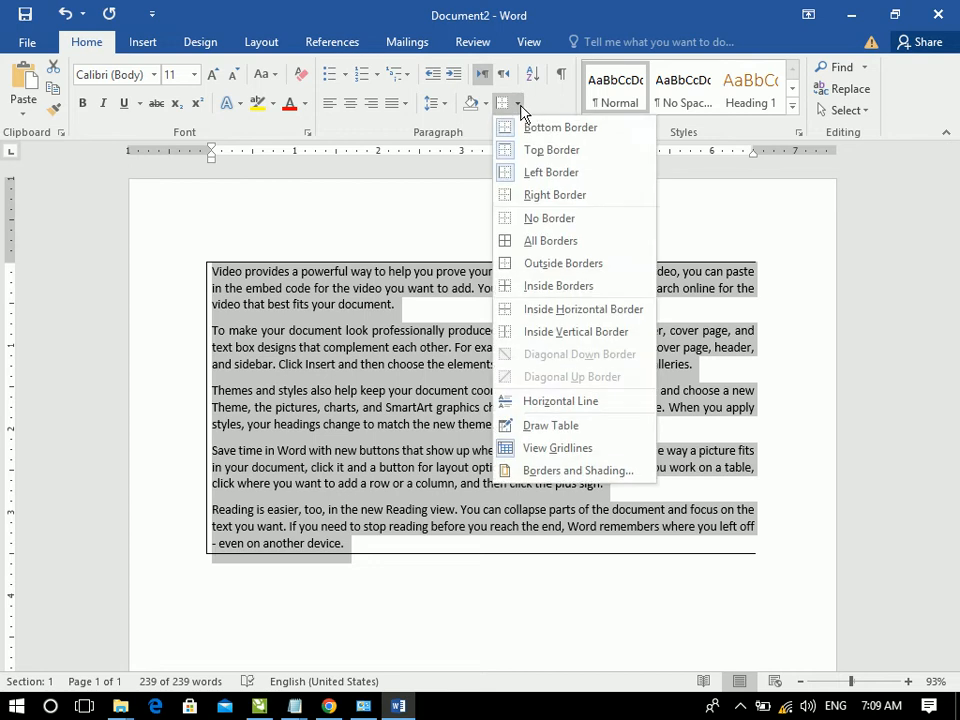
click(515, 196)
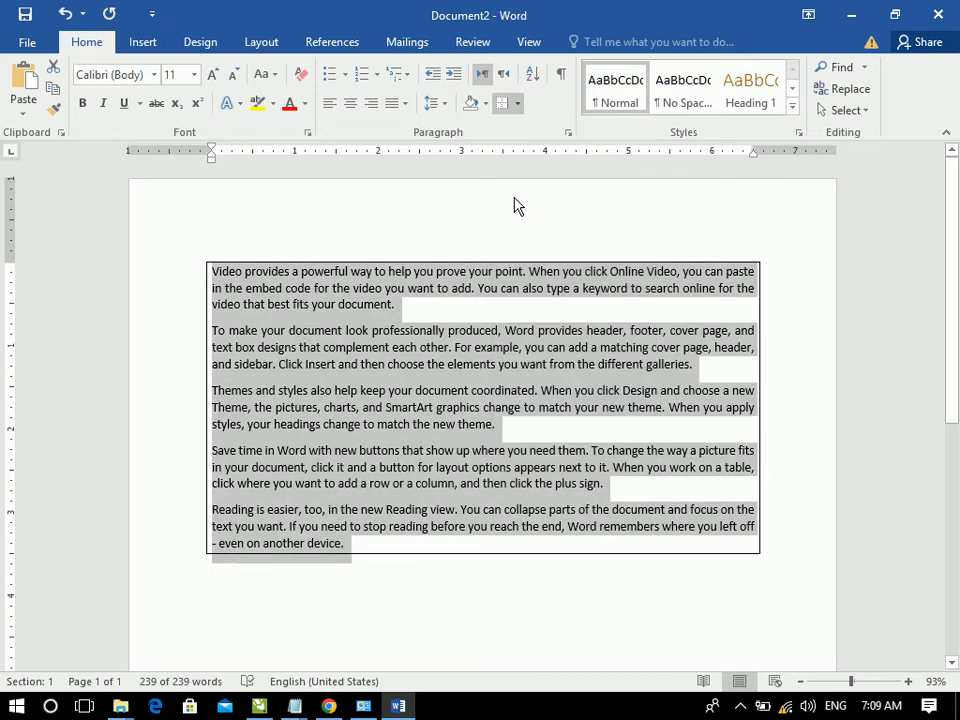
- Remove all borders from the selected paragraphs with No Border and deselect the text
click(517, 104)
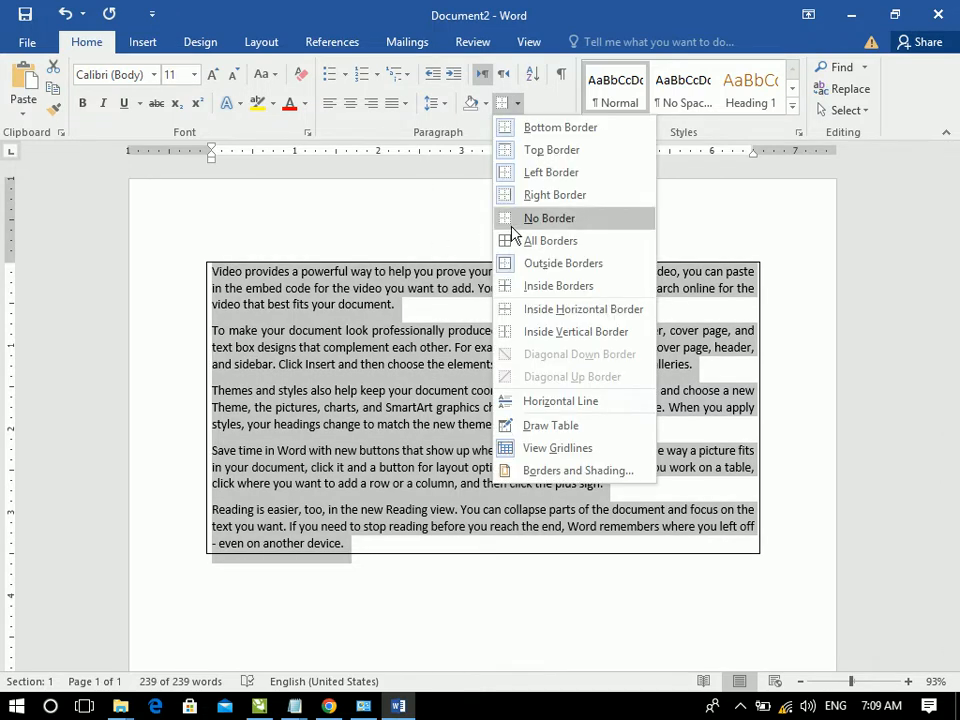
click(521, 220)
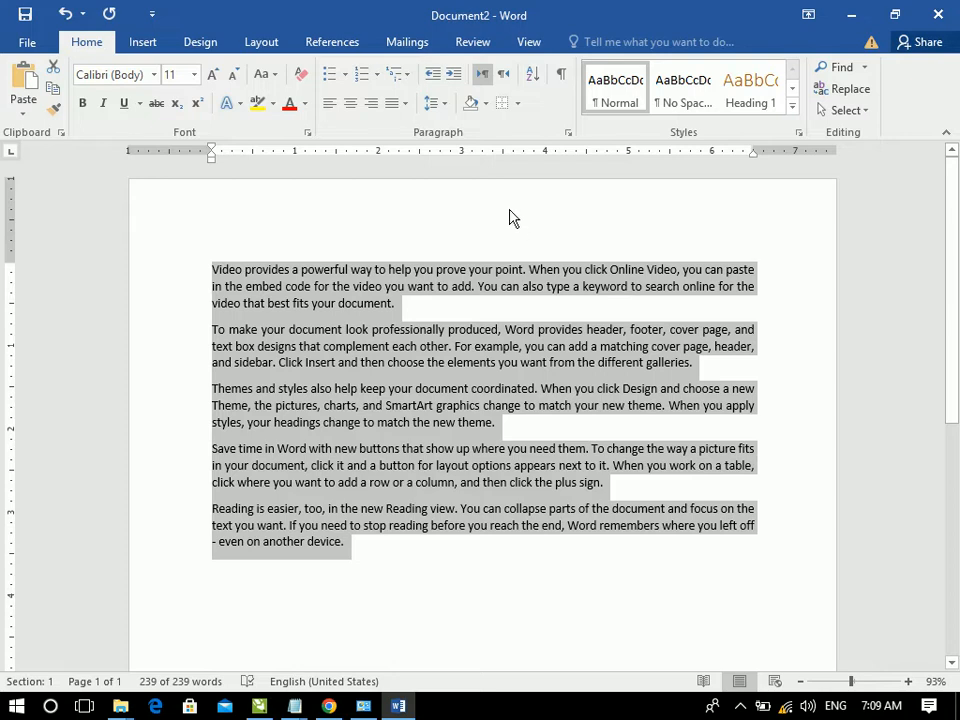
click(517, 104)
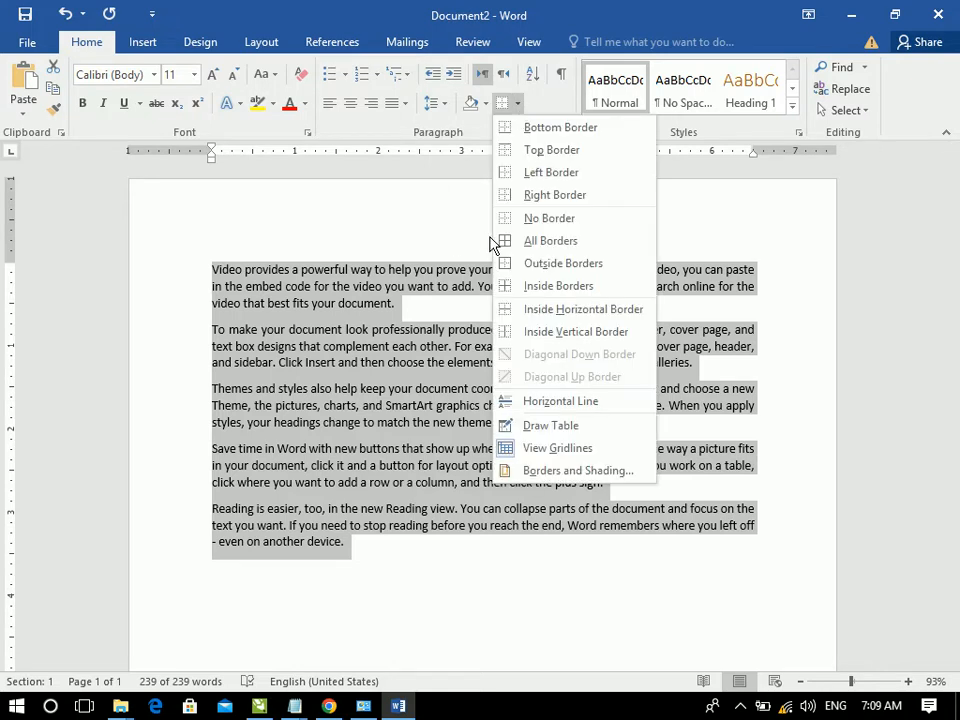
click(370, 558)
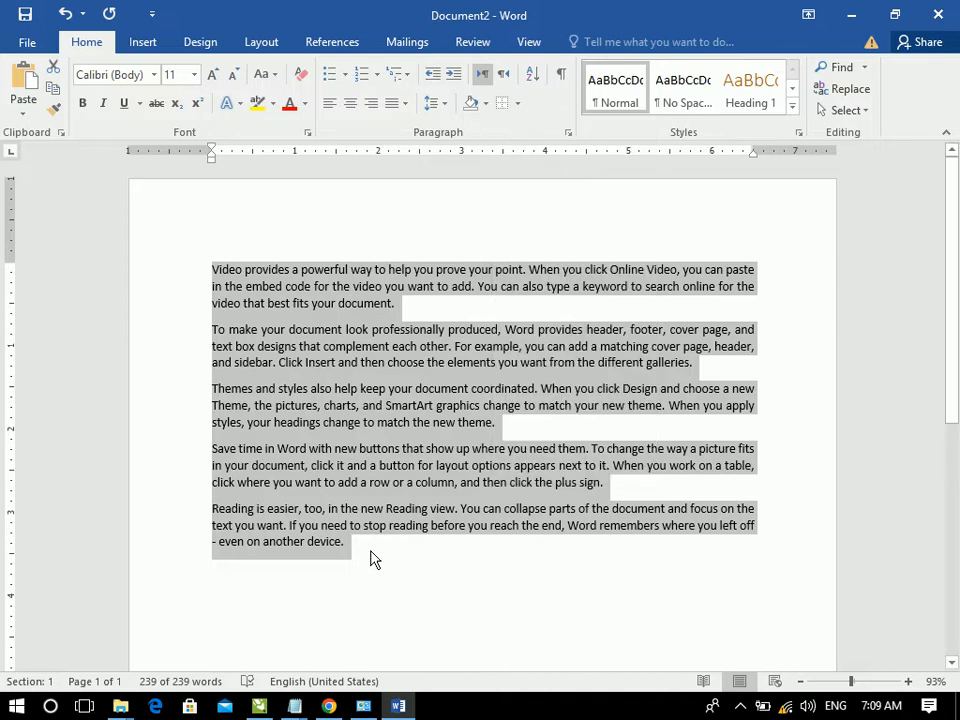
click(370, 558)
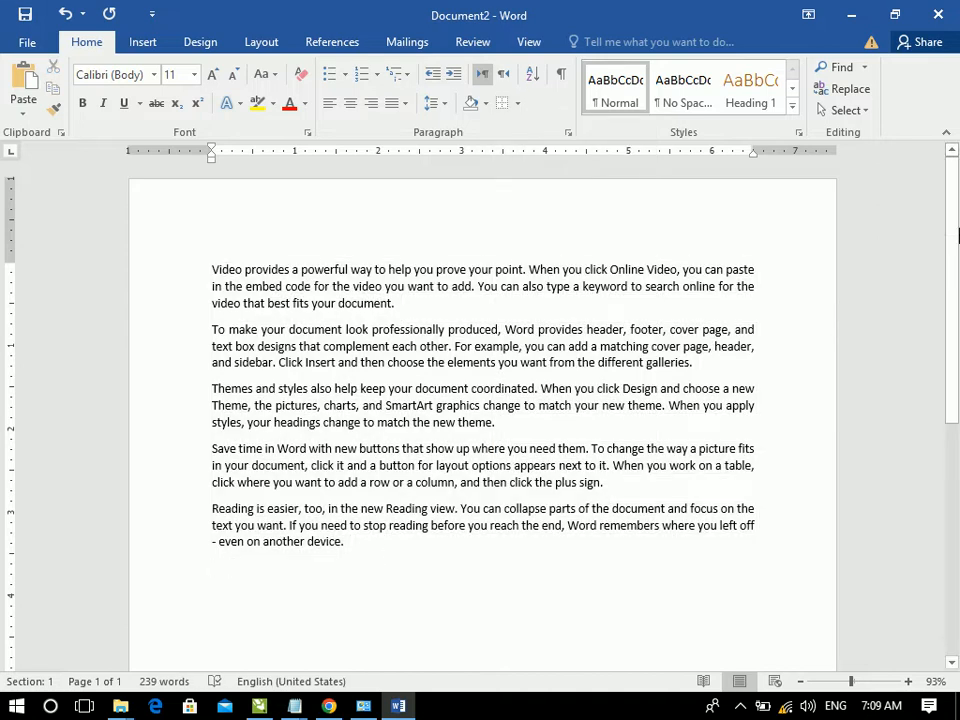
- Insert a table of 4 columns and 8 rows below the last paragraph and delete its automatic caption
drag(957, 205, 957, 334)
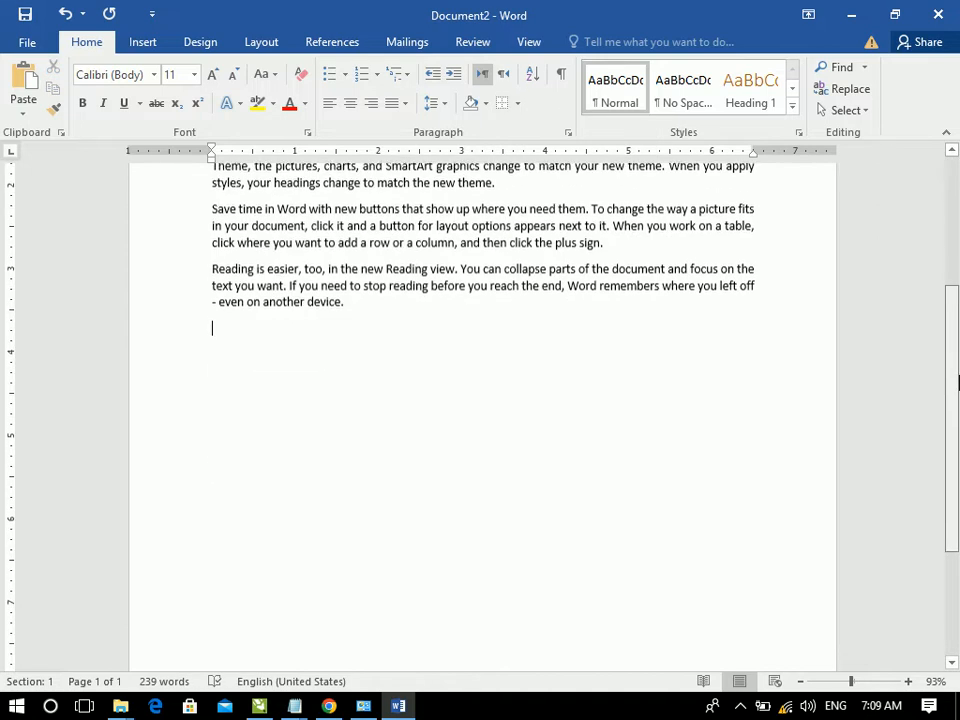
click(145, 55)
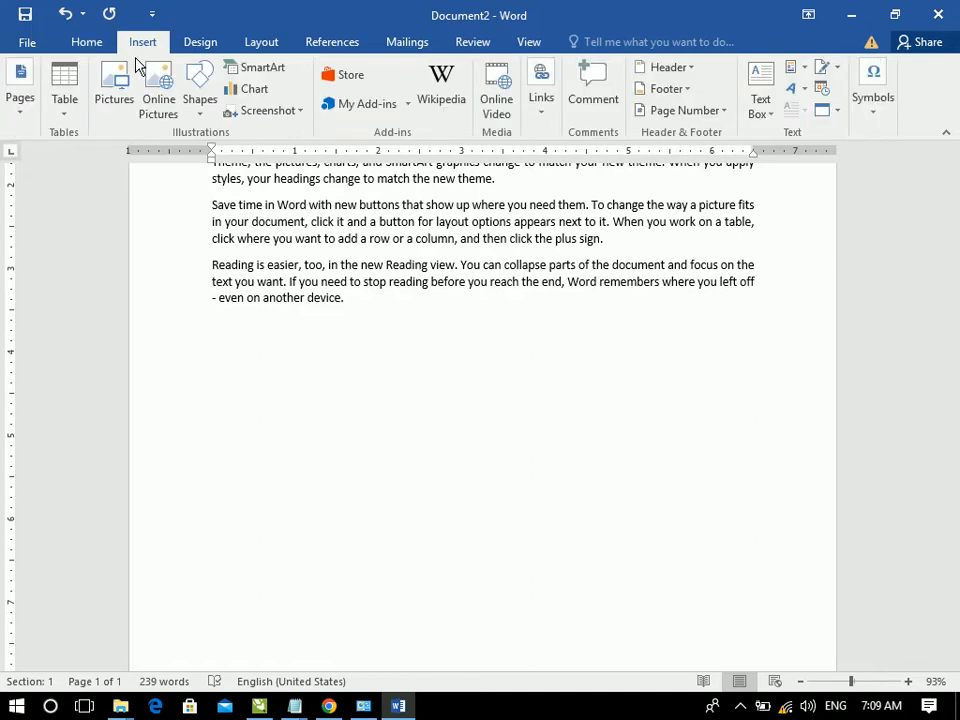
click(72, 102)
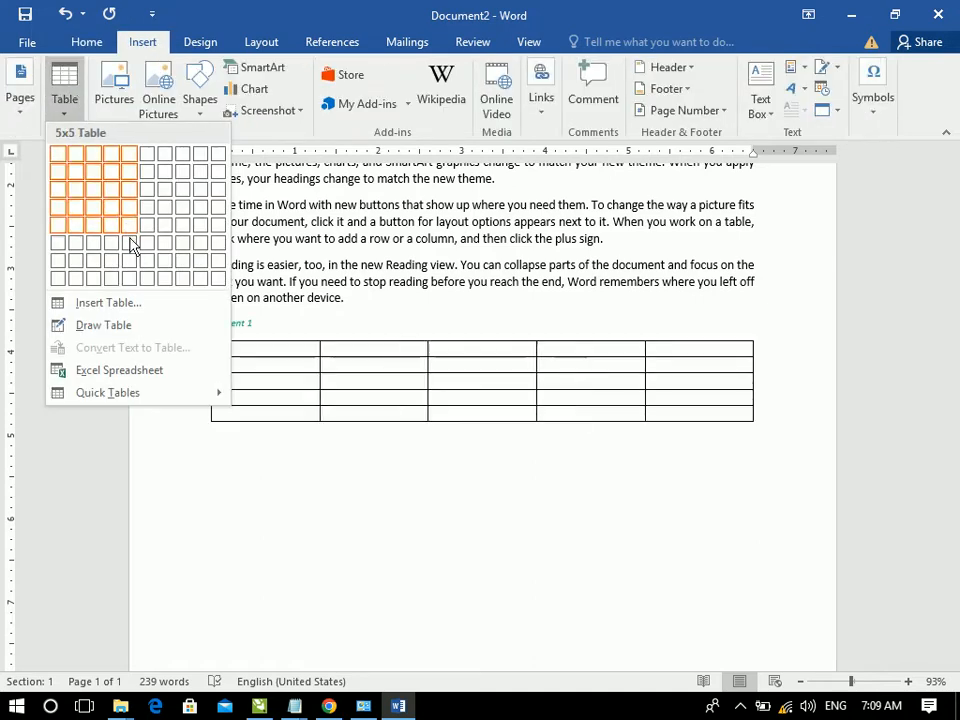
click(113, 288)
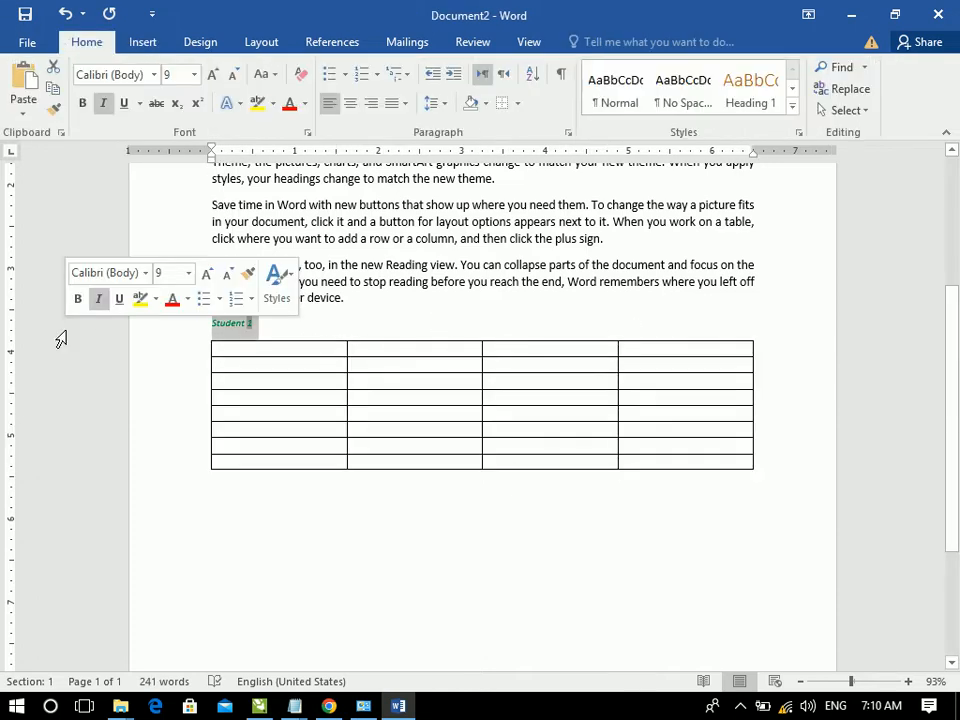
key(Delete)
- Select the whole table and turn off the View Gridlines option
click(279, 358)
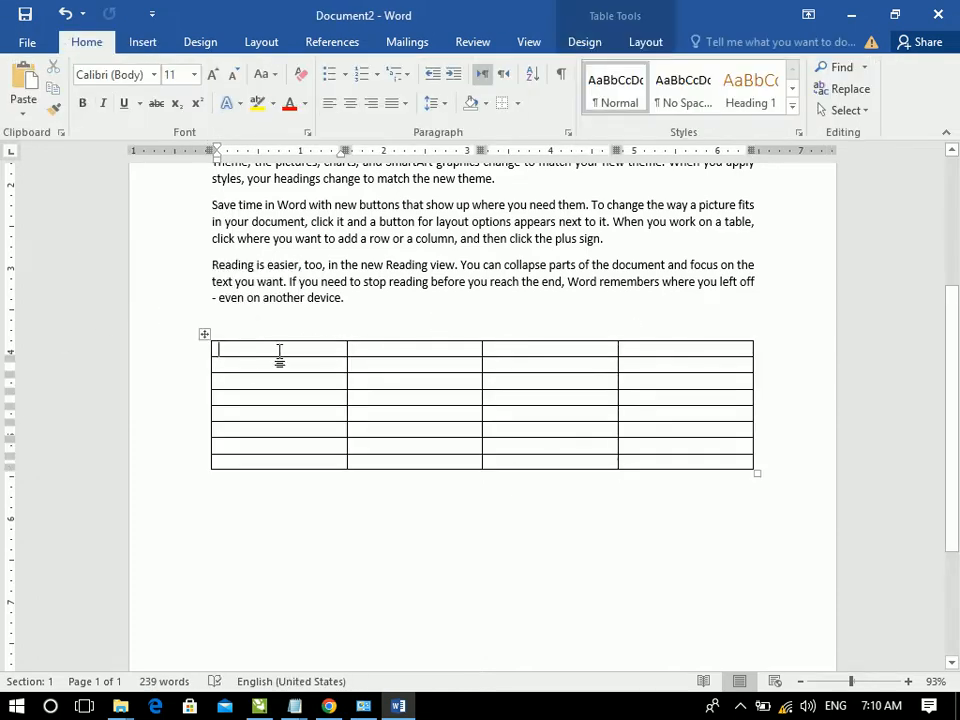
click(204, 333)
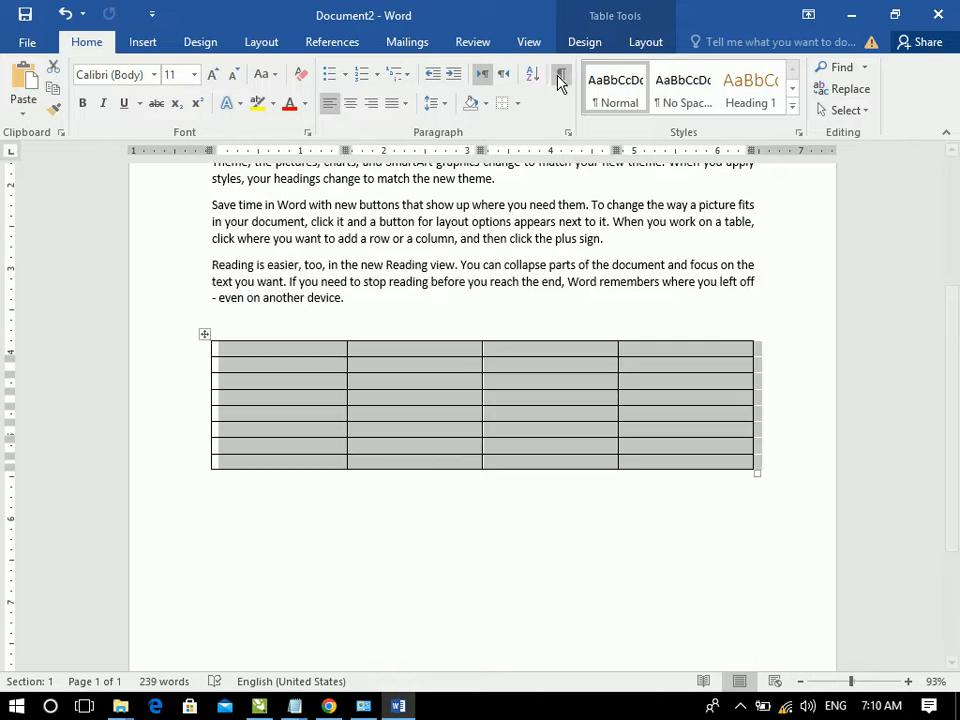
click(517, 103)
click(525, 453)
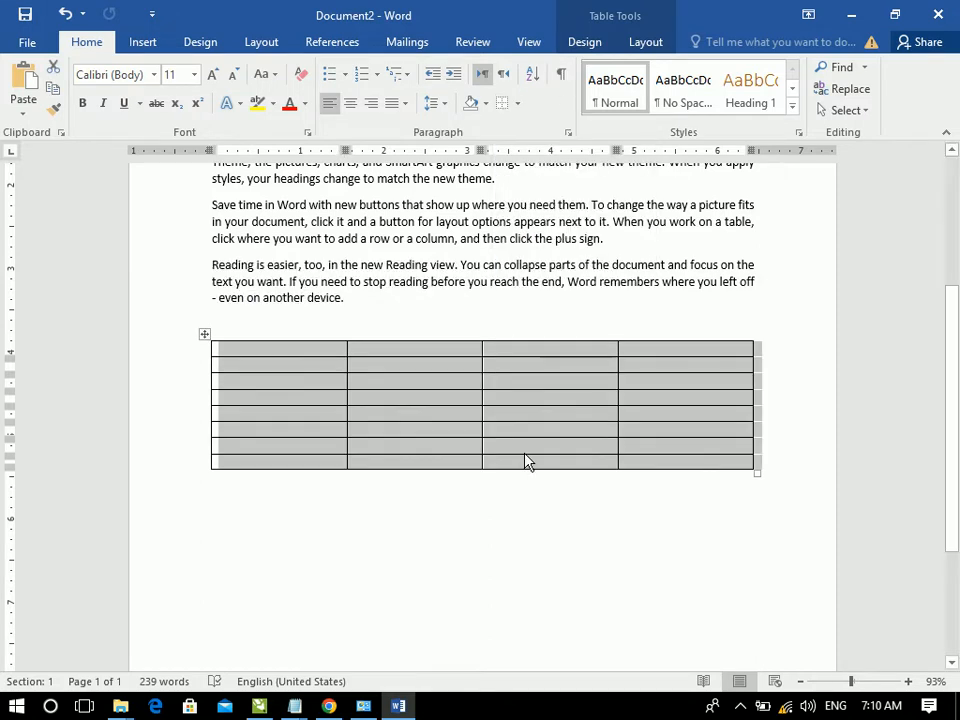
- Remove the bottom border and the top border of the selected table
click(518, 104)
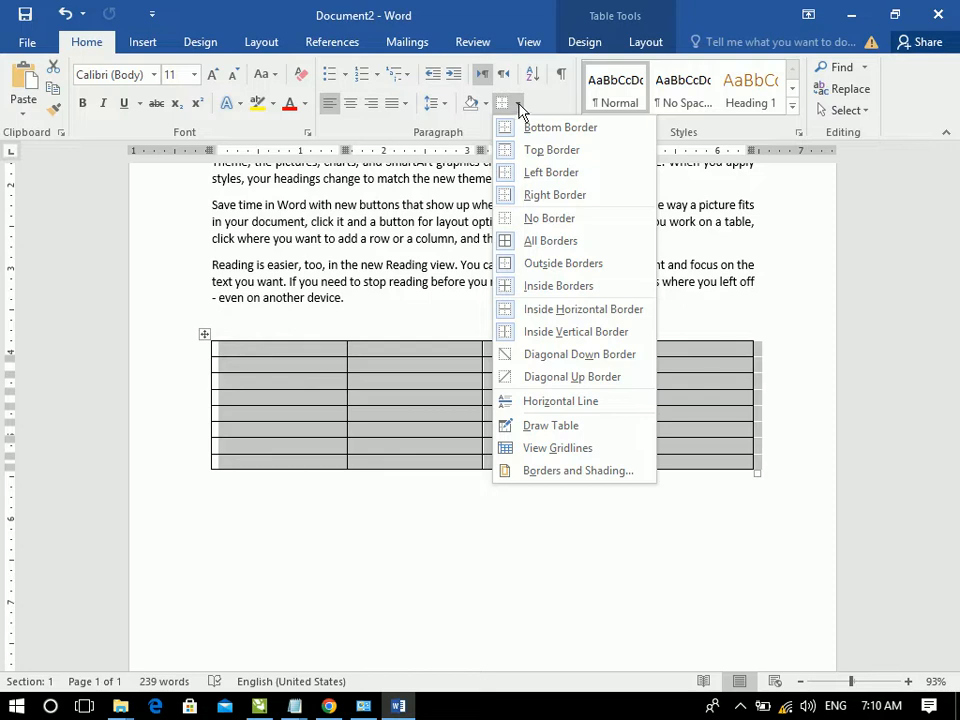
click(593, 130)
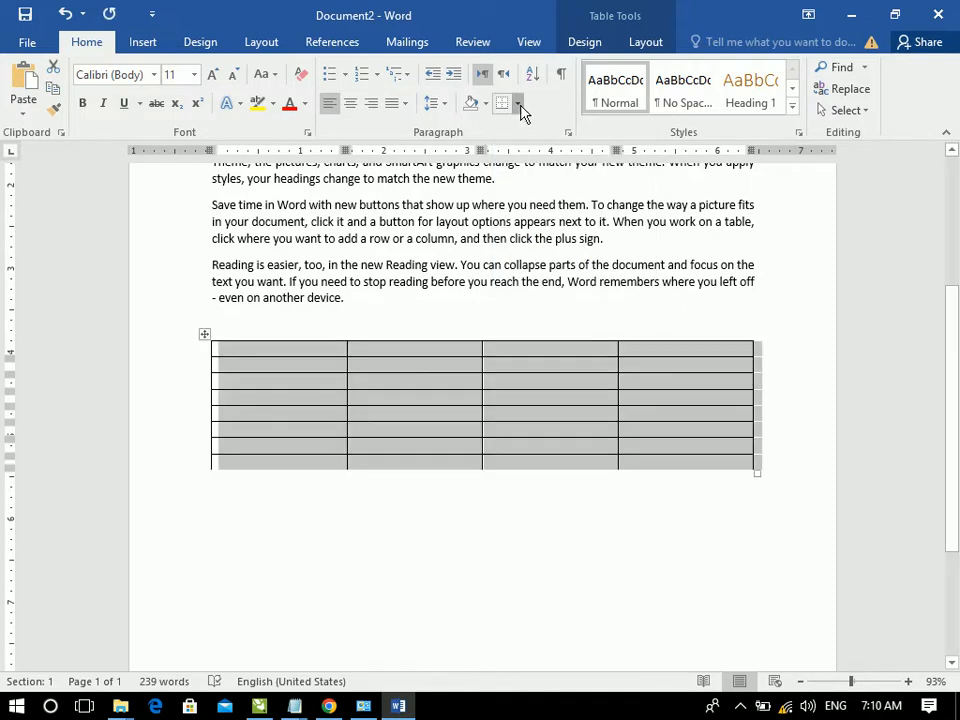
click(518, 104)
click(514, 152)
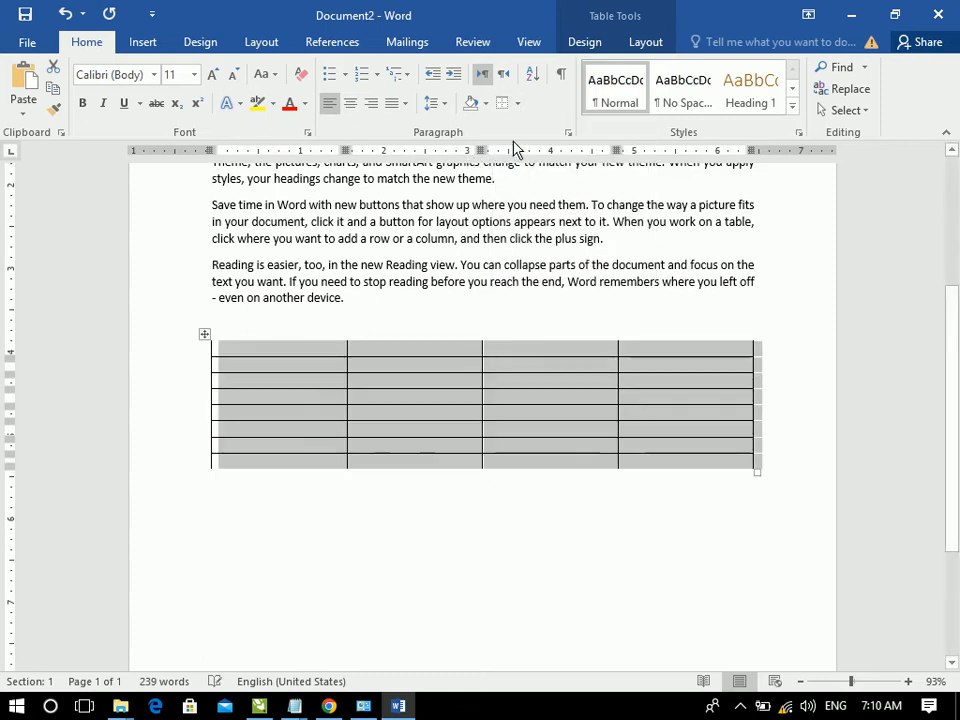
- Remove the left border and the right border of the selected table
click(518, 104)
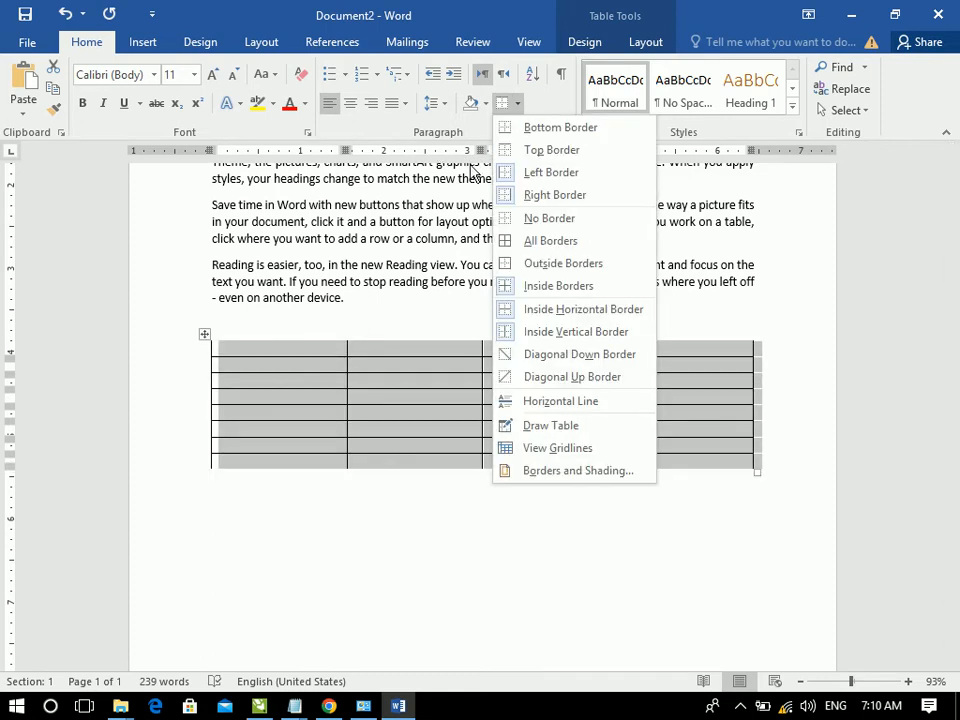
click(508, 173)
click(518, 104)
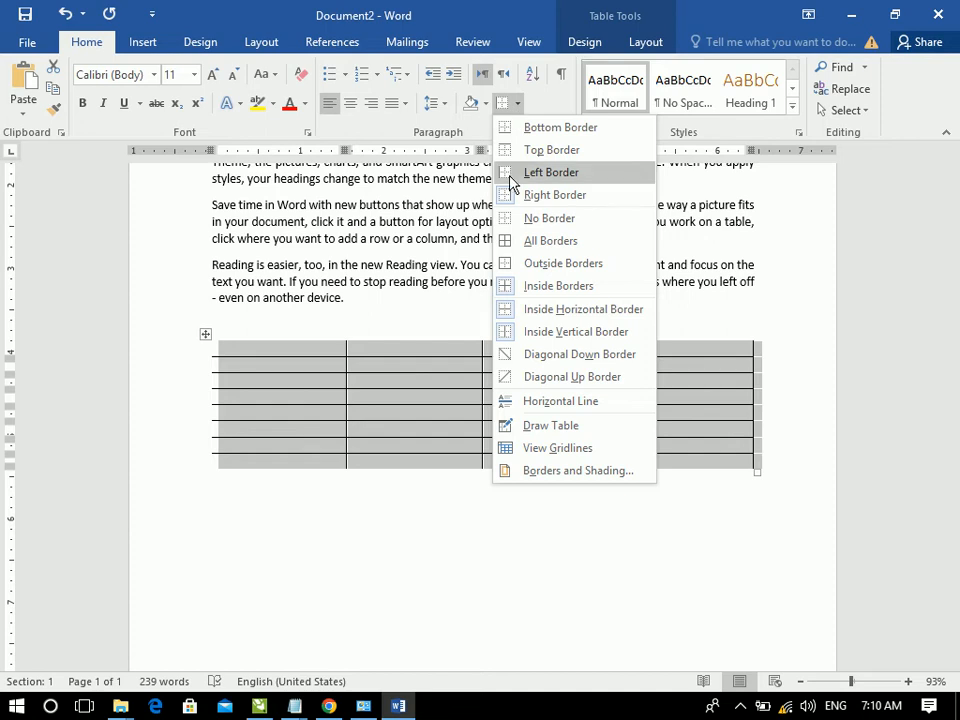
click(541, 205)
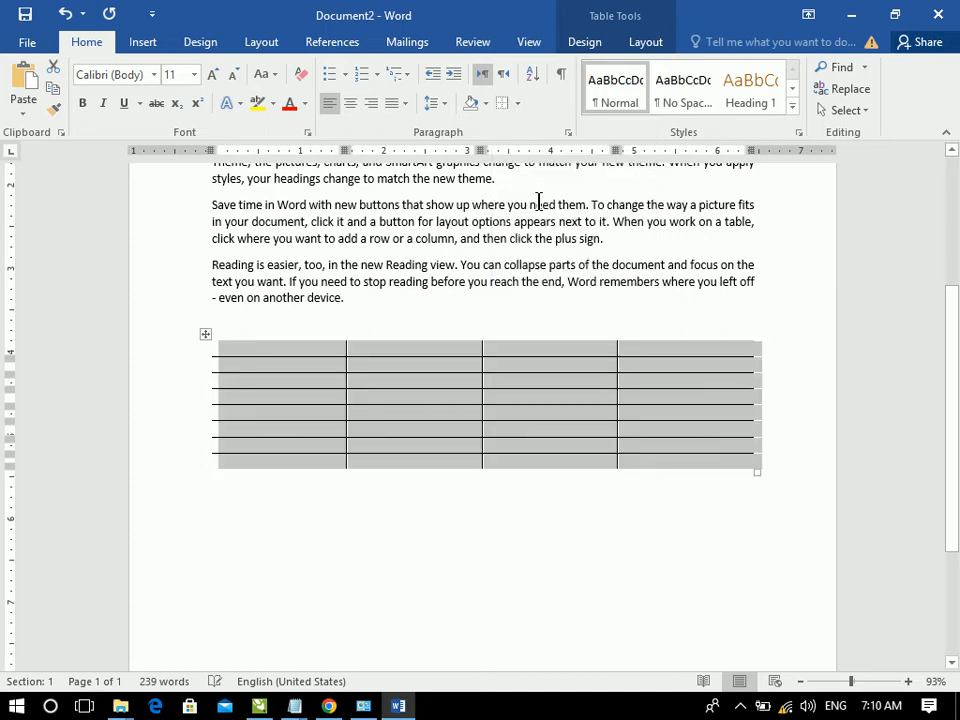
- Clear every remaining border of the selected table with No Border
click(518, 104)
click(520, 146)
click(518, 106)
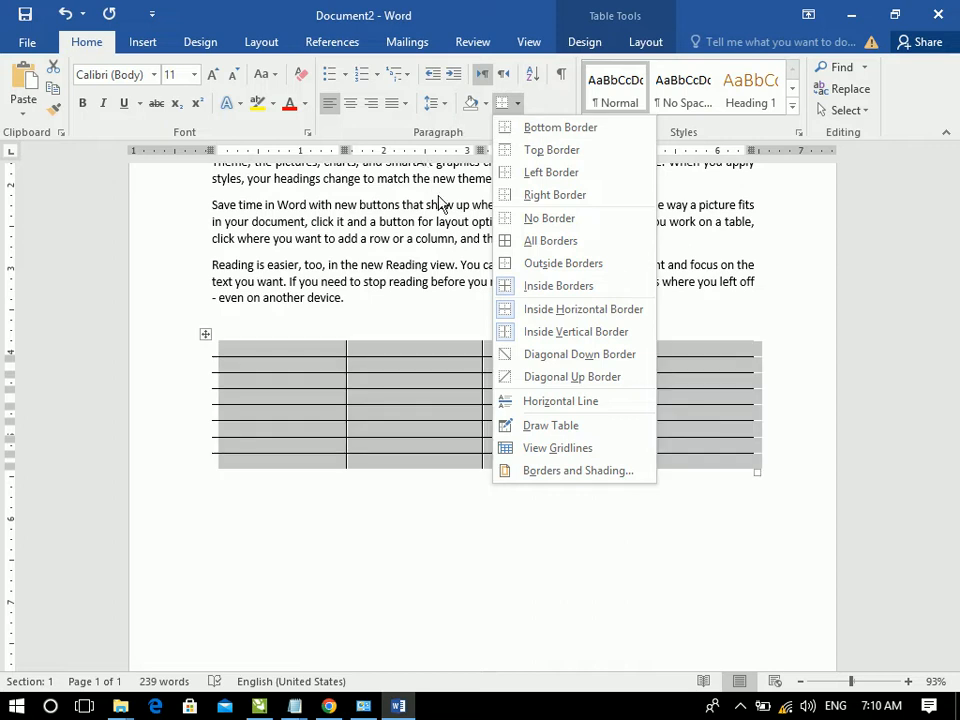
click(521, 218)
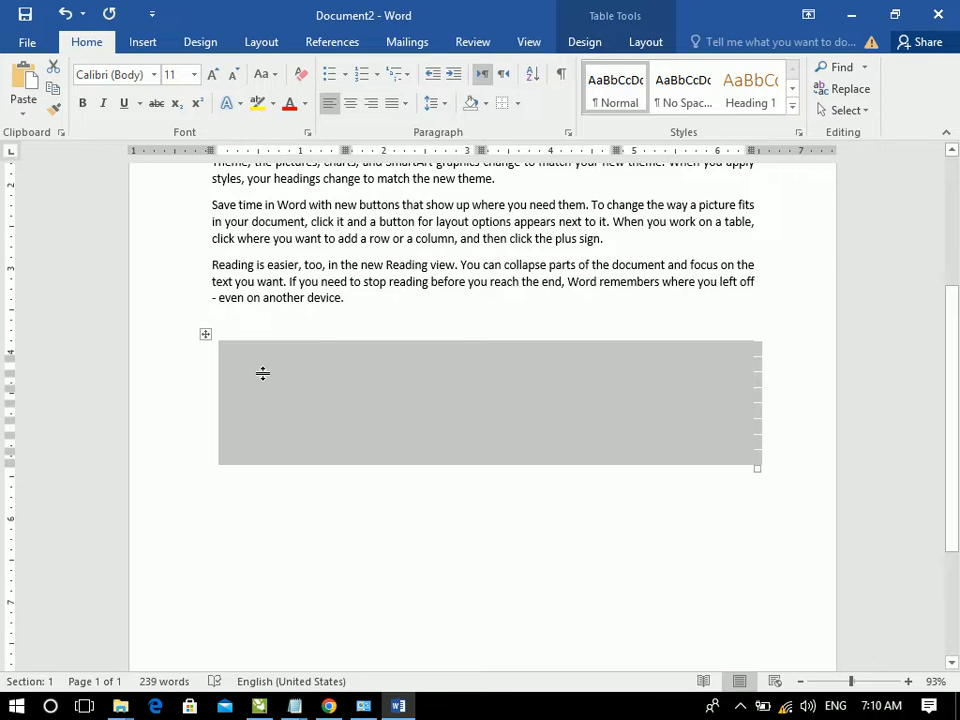
- Apply All Borders to the selected table and clear them again with No Border
click(517, 105)
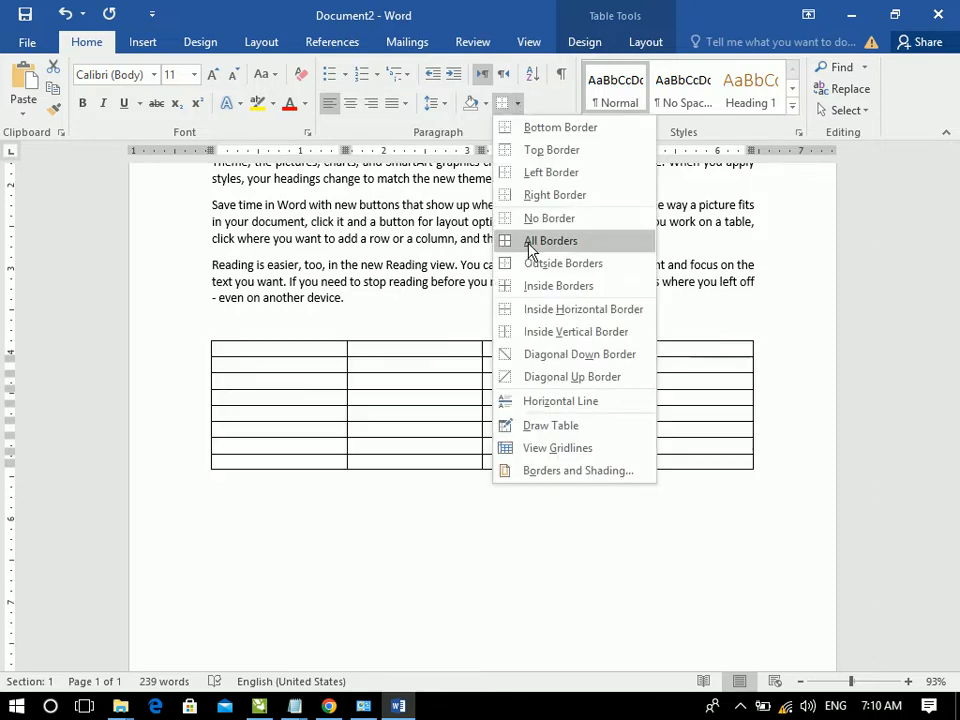
click(528, 241)
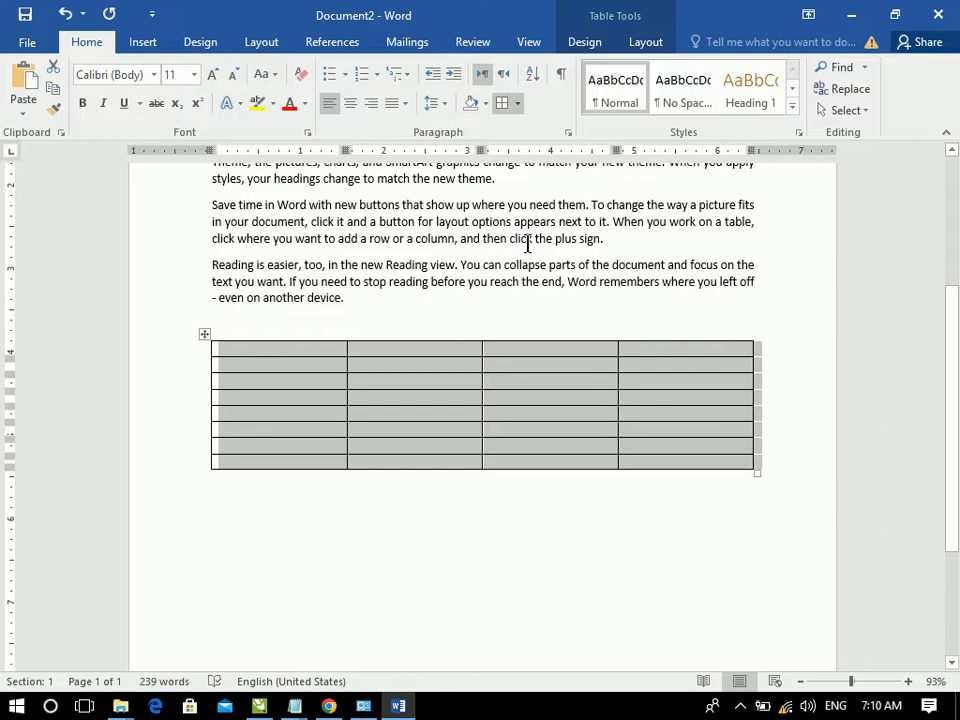
click(518, 104)
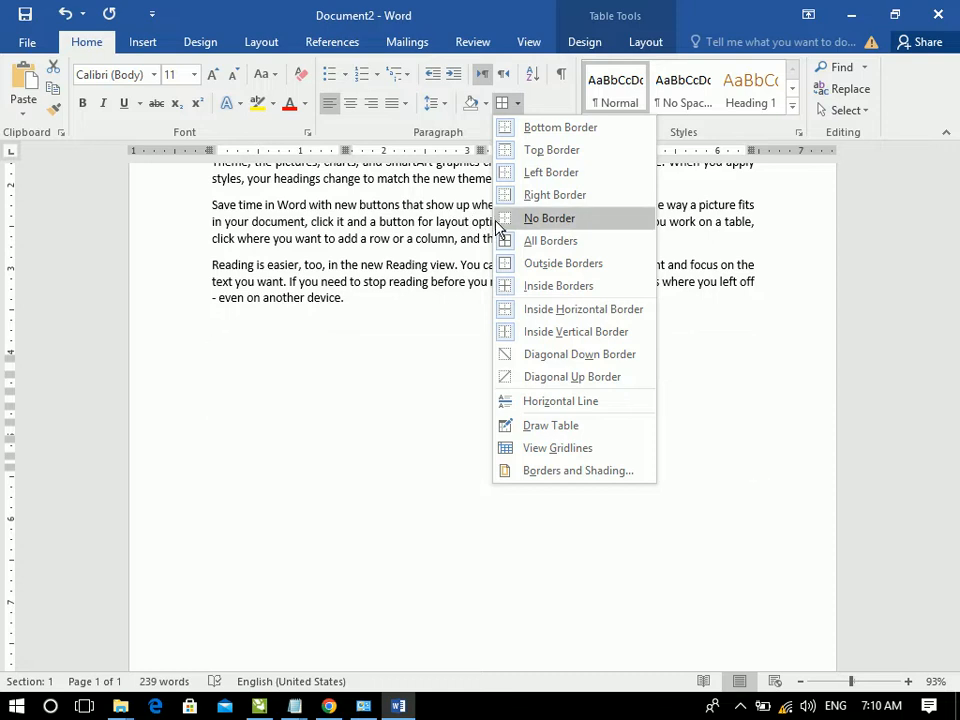
click(549, 218)
- Restore all borders on the selected table and enlarge the table from its corner so the rows become much taller
click(516, 103)
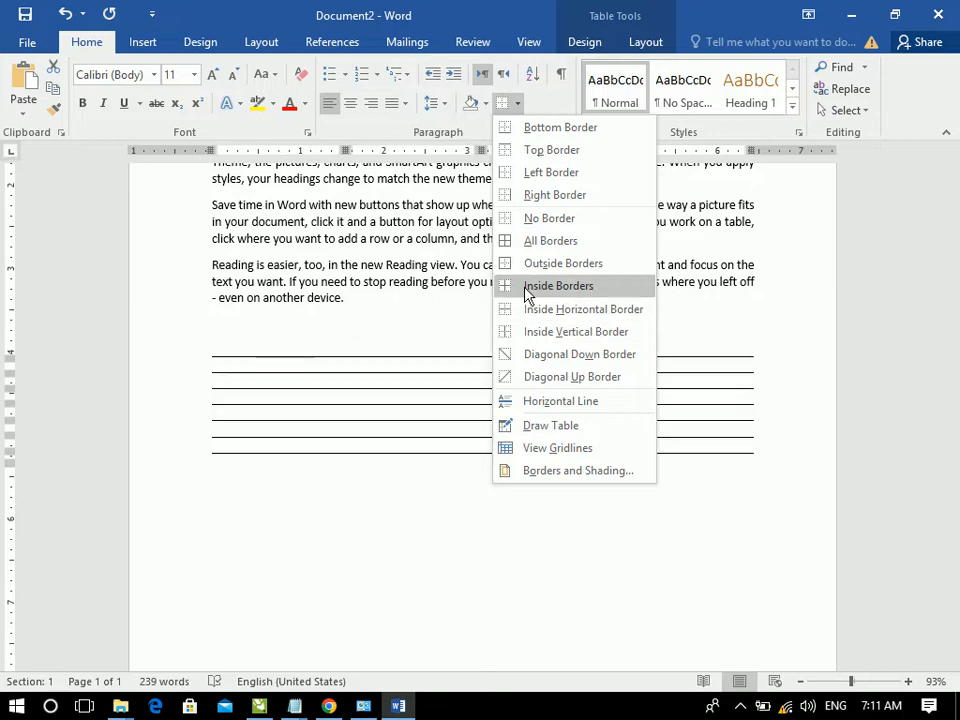
click(535, 240)
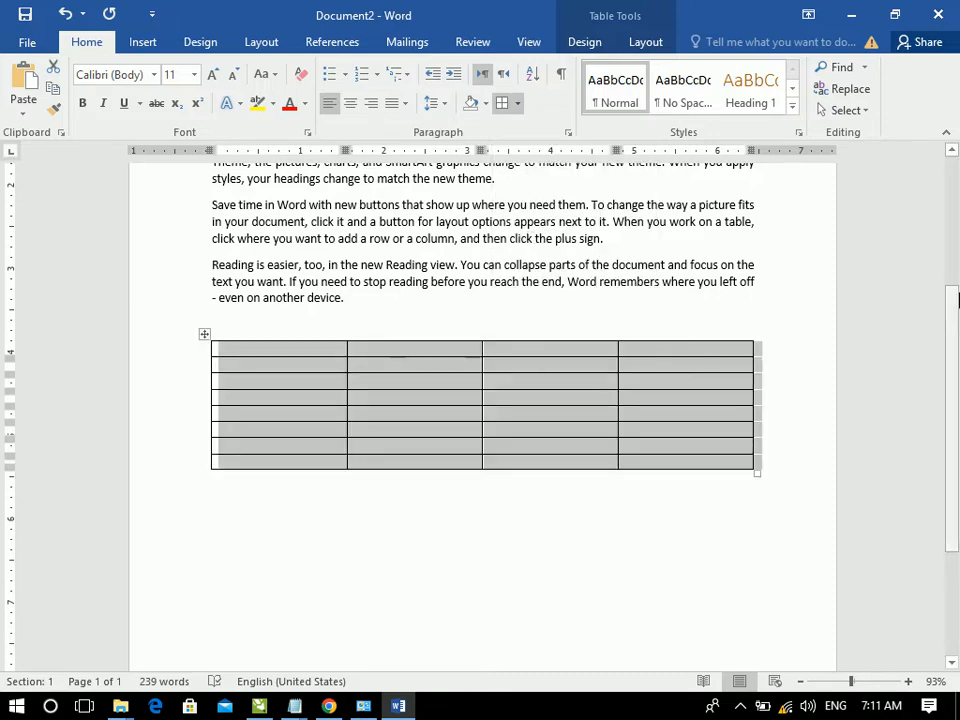
scroll(566, 302, down, 2)
click(587, 300)
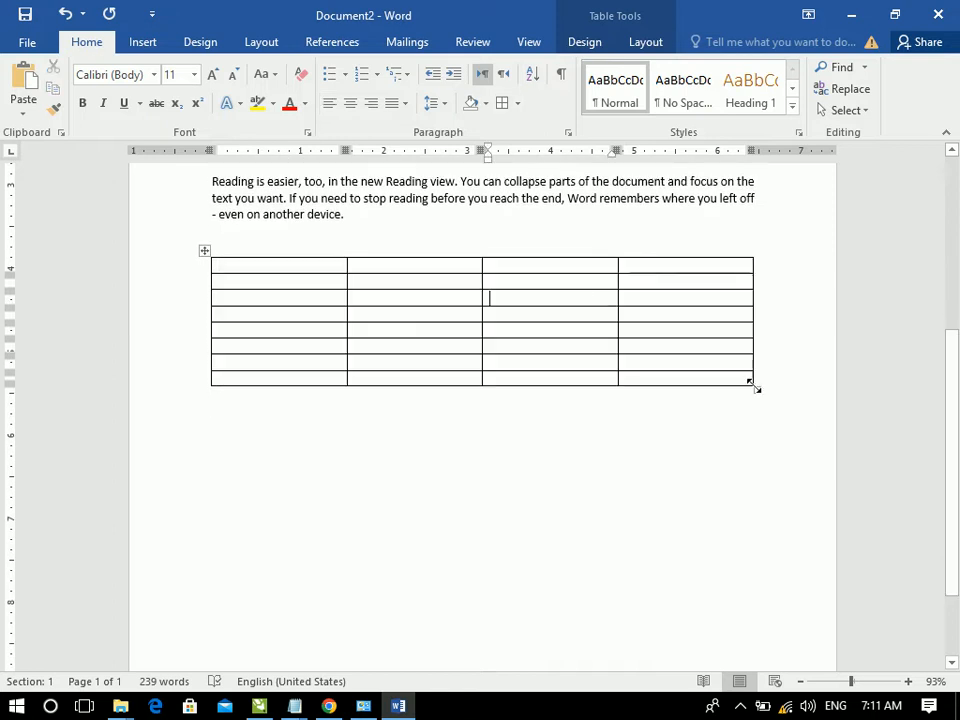
drag(753, 388, 765, 610)
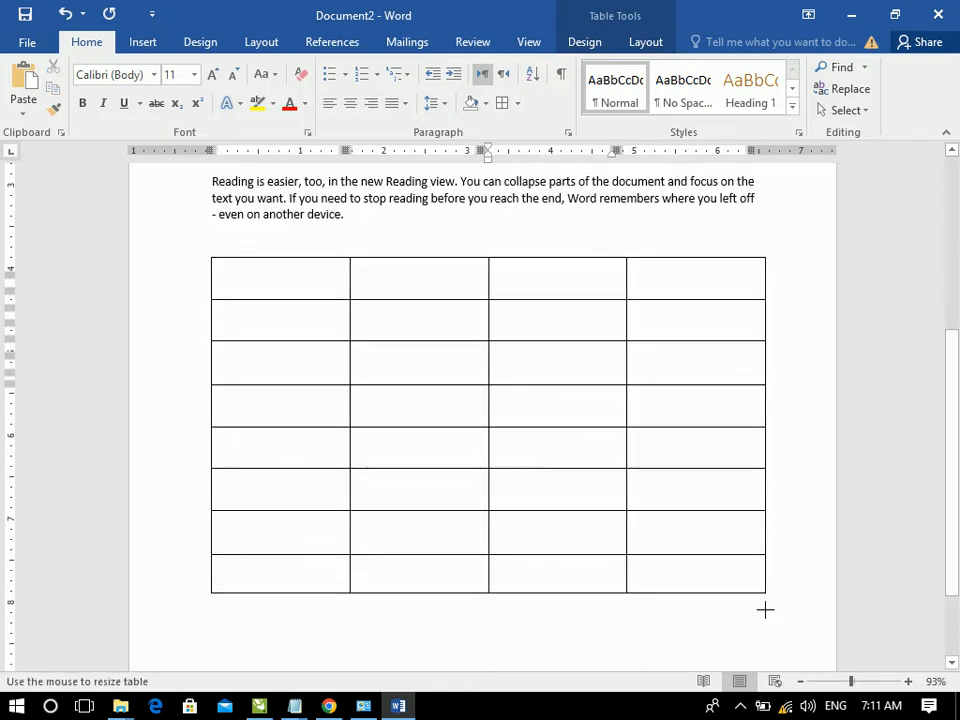
- Select the table's last column and add both a Diagonal Down Border and a Diagonal Up Border to its cells
click(724, 252)
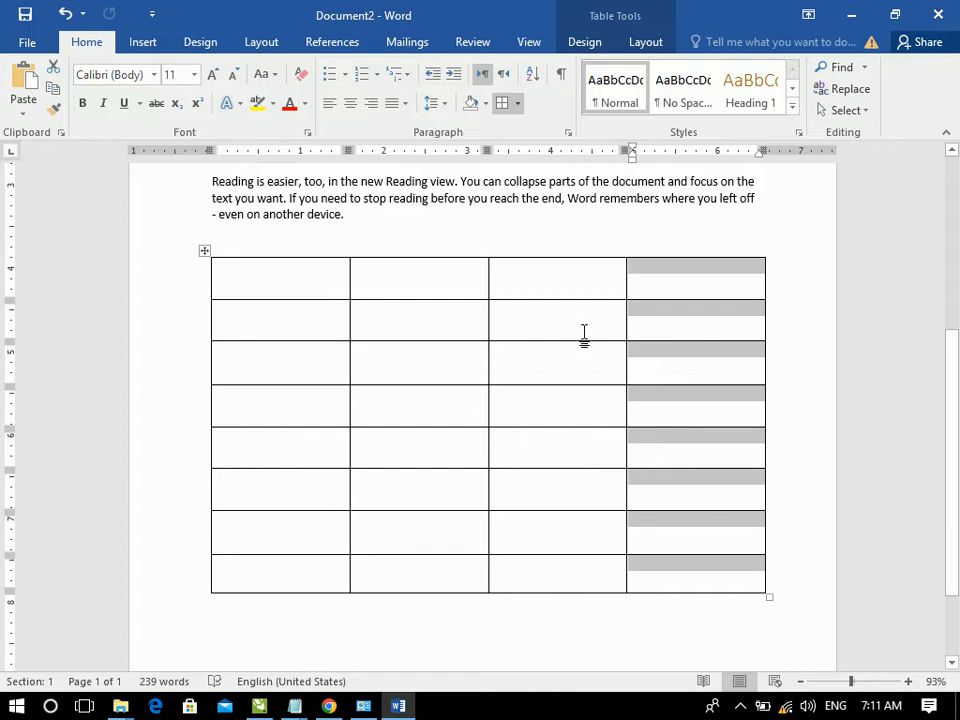
click(517, 106)
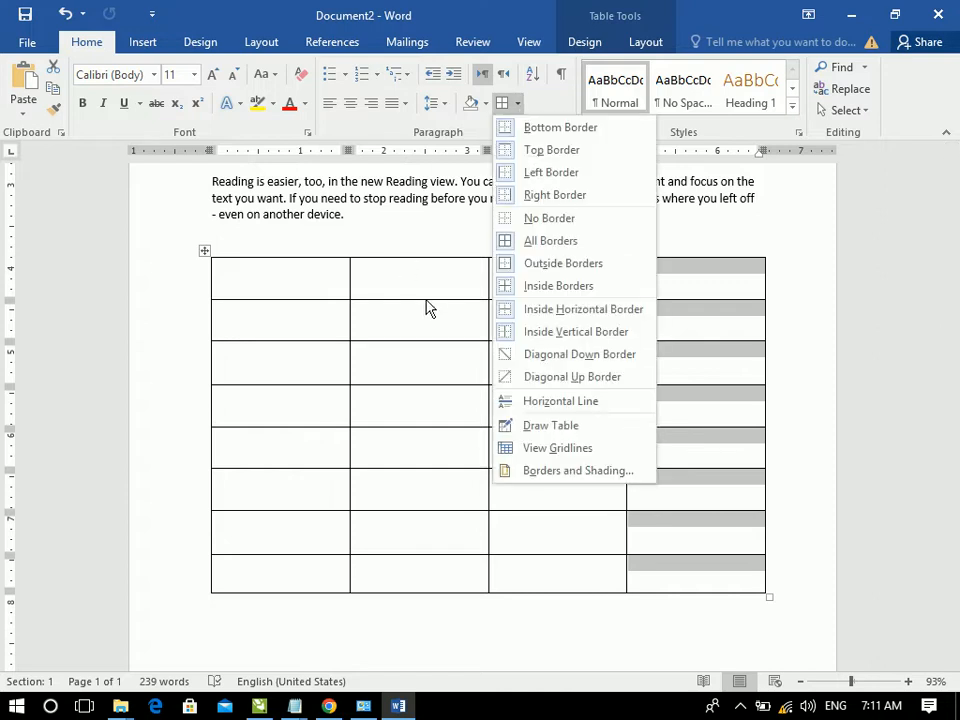
click(531, 356)
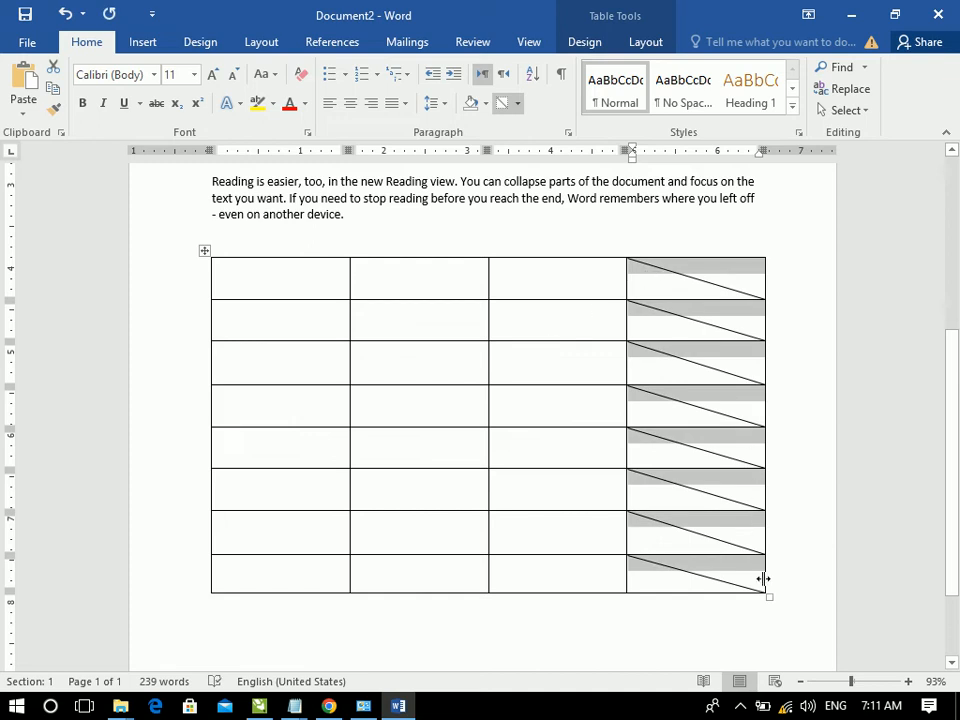
click(519, 103)
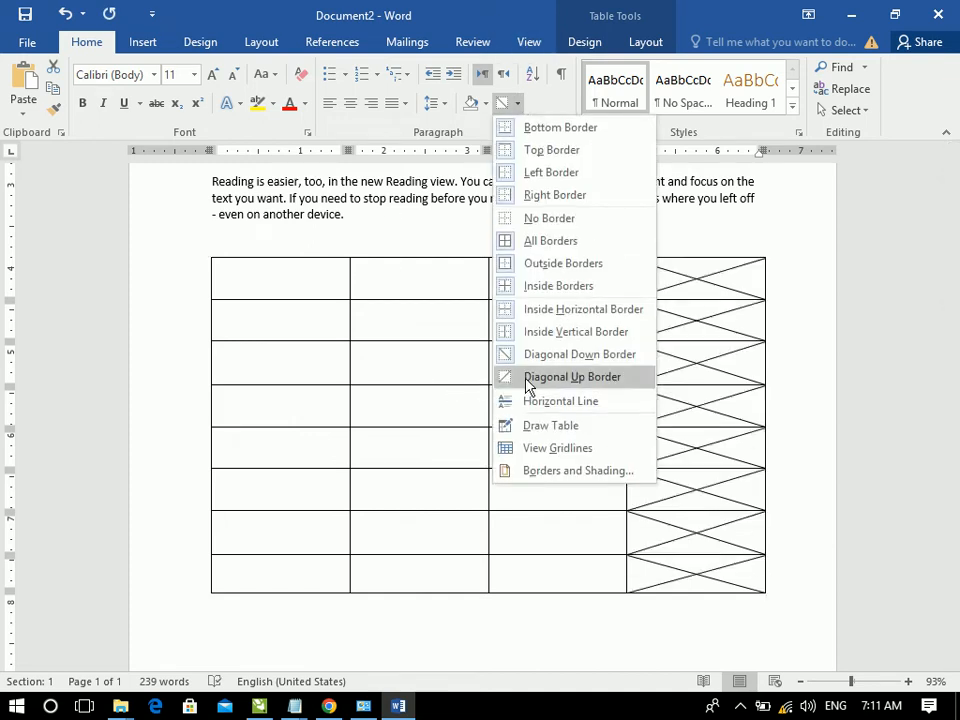
click(508, 378)
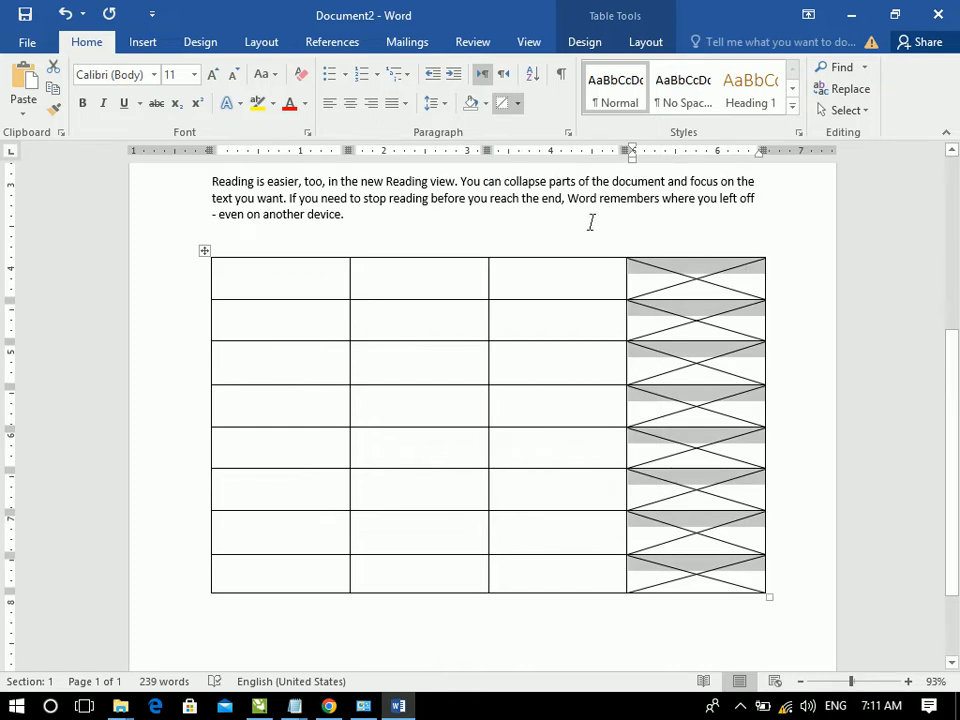
click(517, 103)
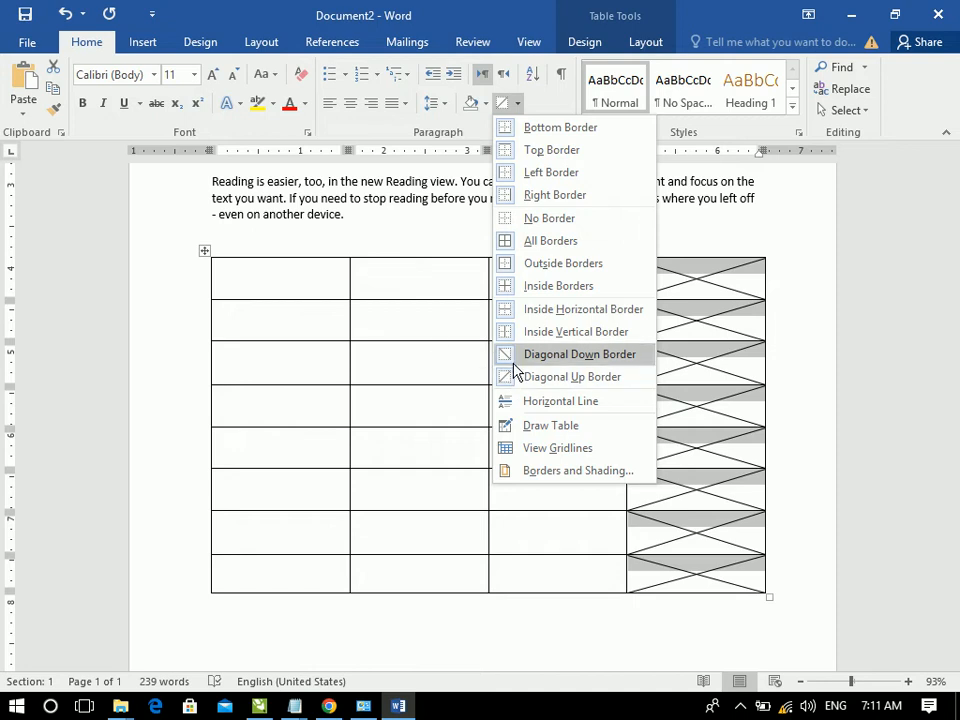
click(365, 378)
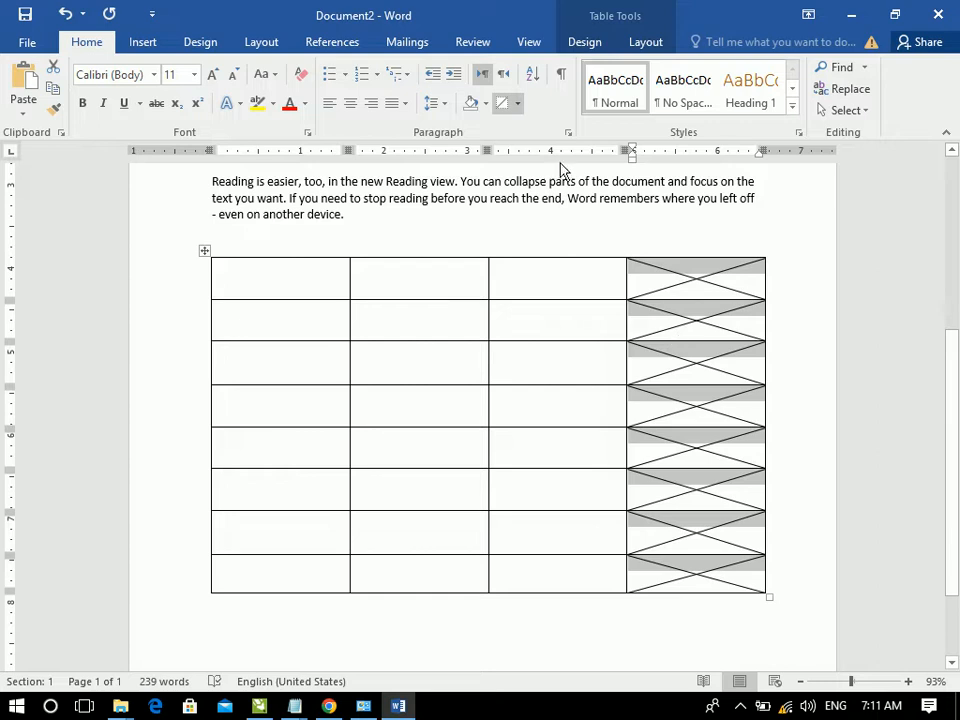
click(517, 104)
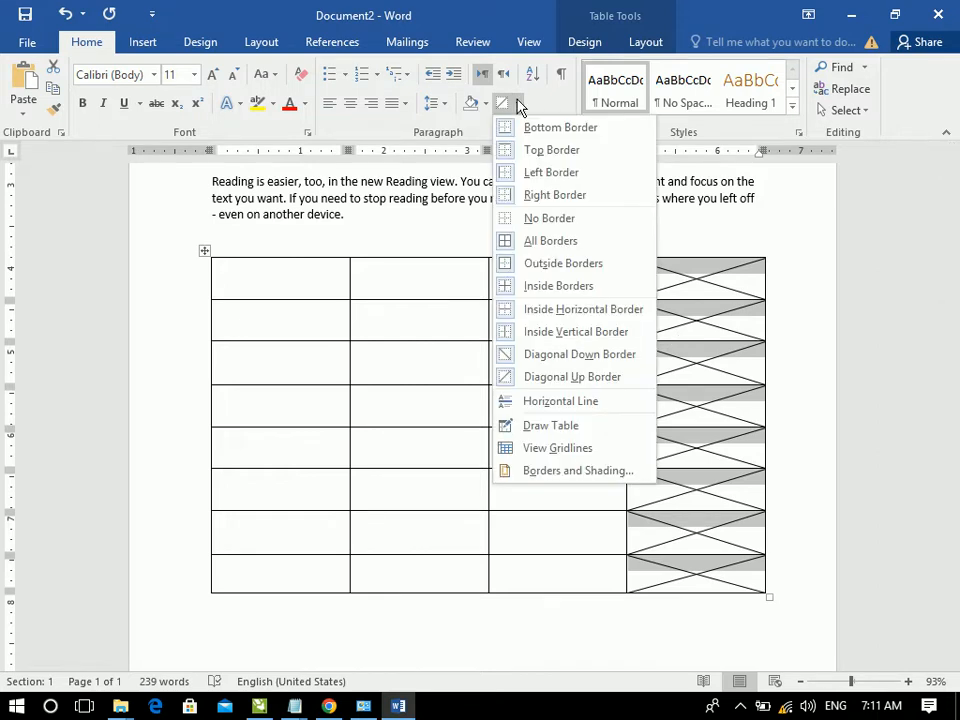
click(344, 394)
- Delete the entire content of the document, including the sample paragraphs and the table
key(ctrl+a)
key(Delete)
drag(952, 320, 958, 142)
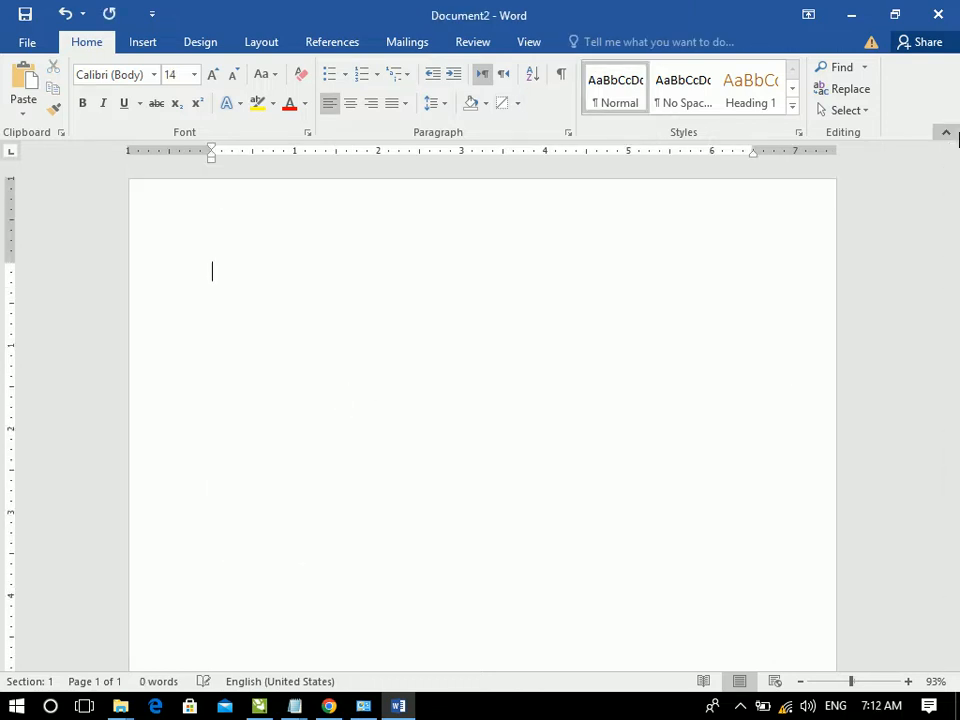
- Enter the heading "ZIA INSTITUTE OF COMPUTER SCIENCES" on the blank page, correcting the spelling of SCIENCES
text(ZIA INSTITUTE OF COMPU)
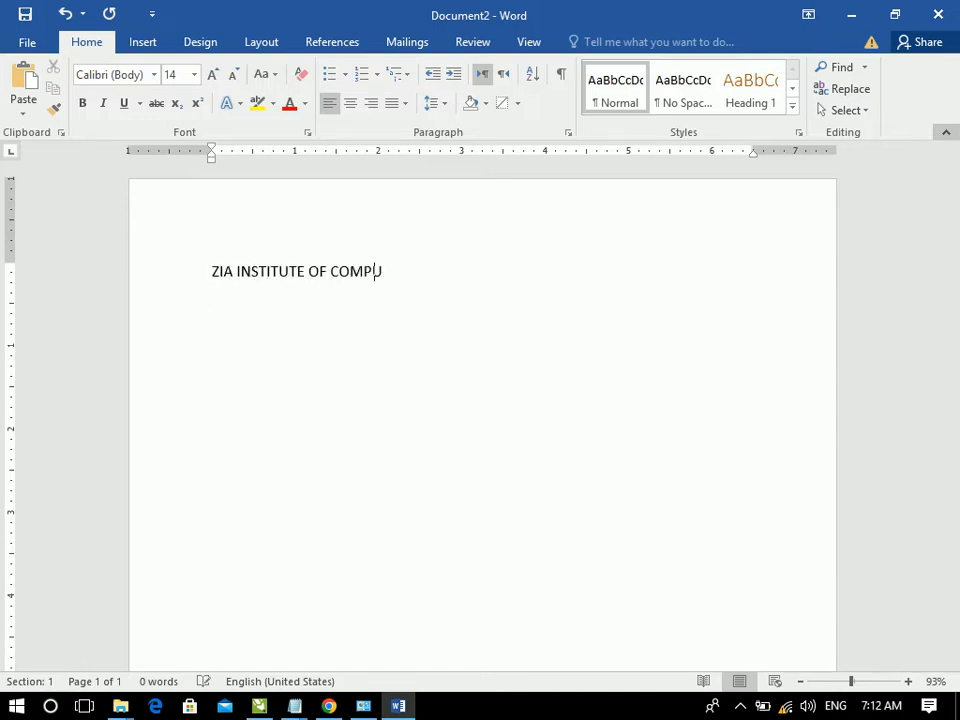
text(TER SIENCES)
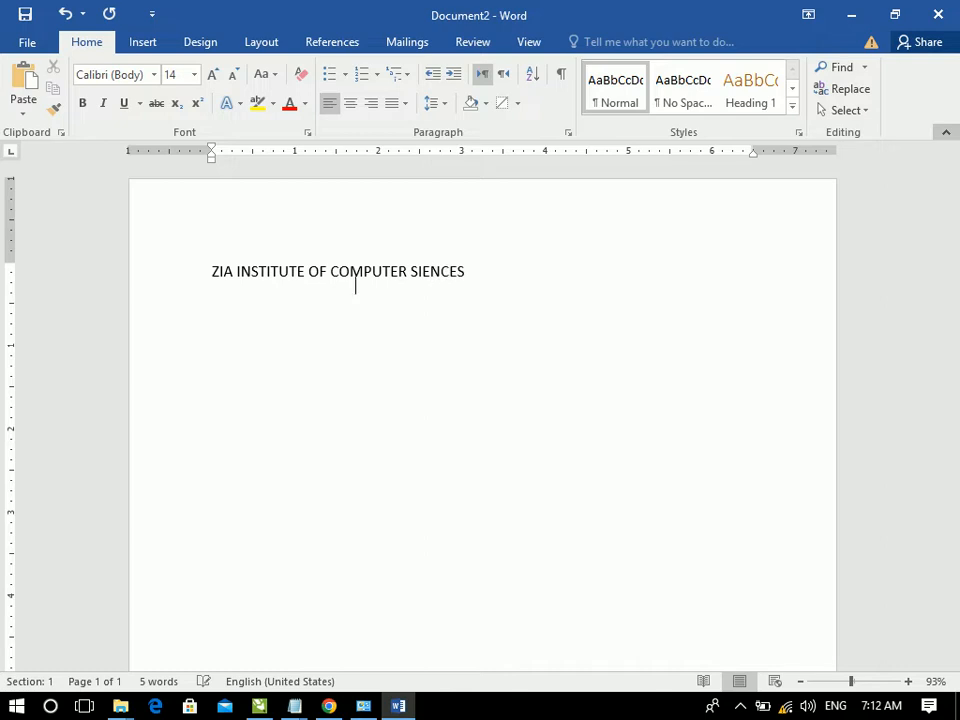
key(BackSpace)
key(BackSpace)
key(BackSpace)
key(BackSpace)
key(BackSpace)
key(BackSpace)
key(BackSpace)
key(BackSpace)
key(BackSpace)
key(BackSpace)
text(E)
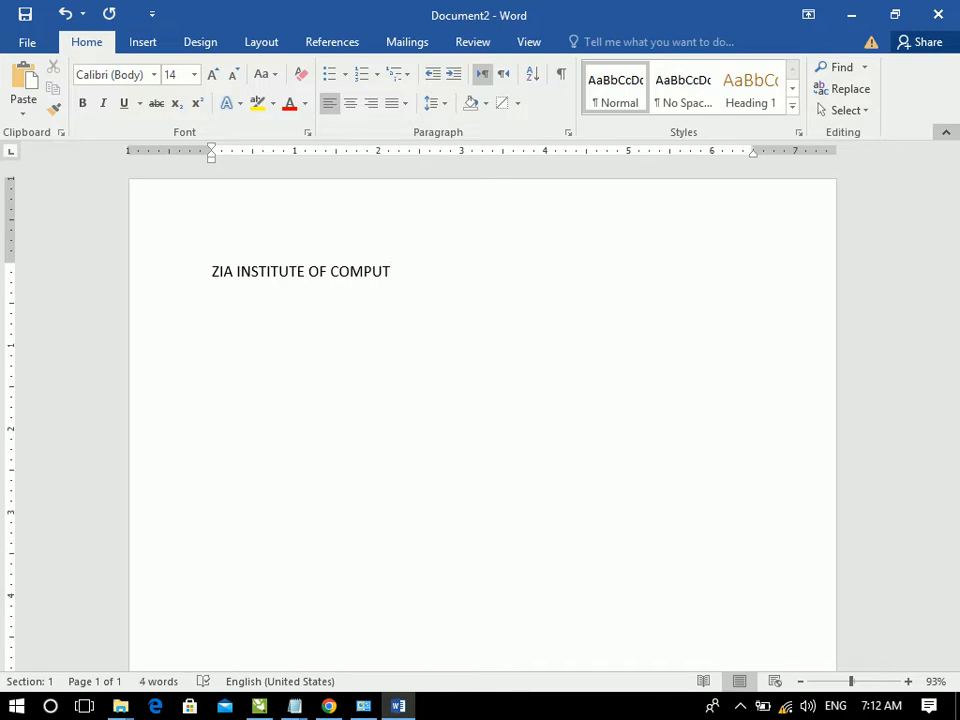
text(TE )
text(SCIENCES)
- Create an automatic double line under the heading from three equals signs
key(Return)
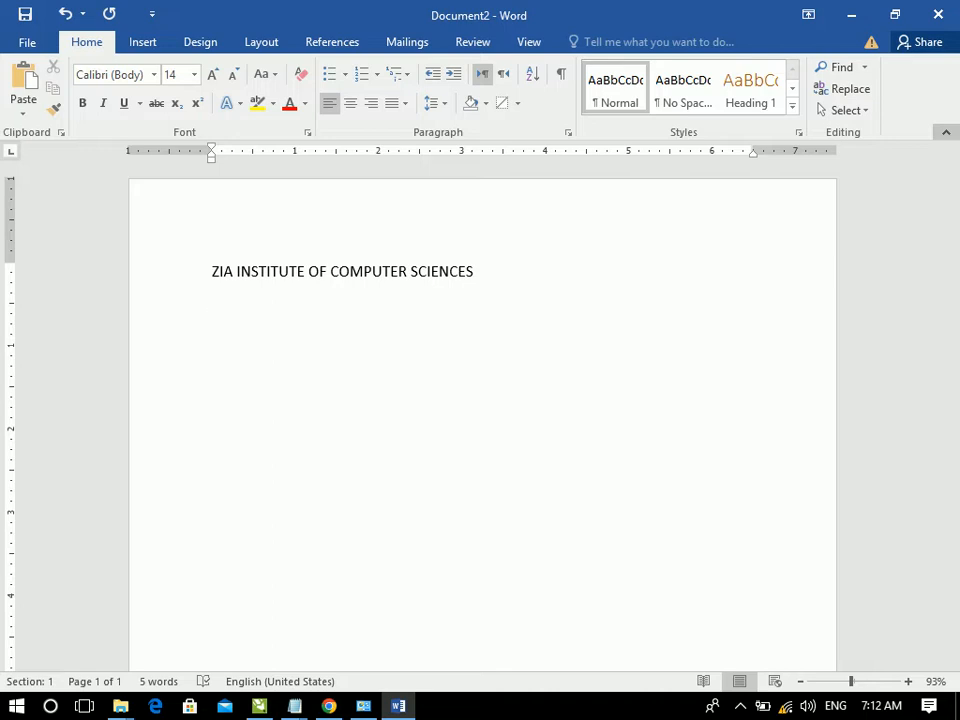
text(===)
key(Return)
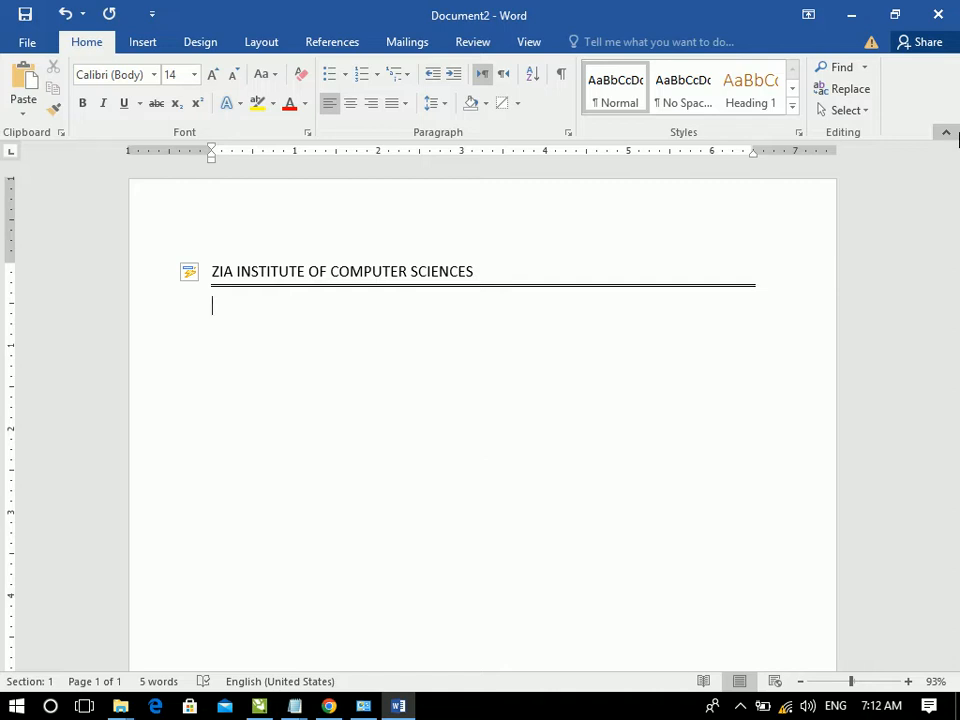
- Undo the double line and replace it with an automatic single line made from three hyphens
key(ctrl+z)
key(BackSpace)
key(BackSpace)
key(BackSpace)
key(BackSpace)
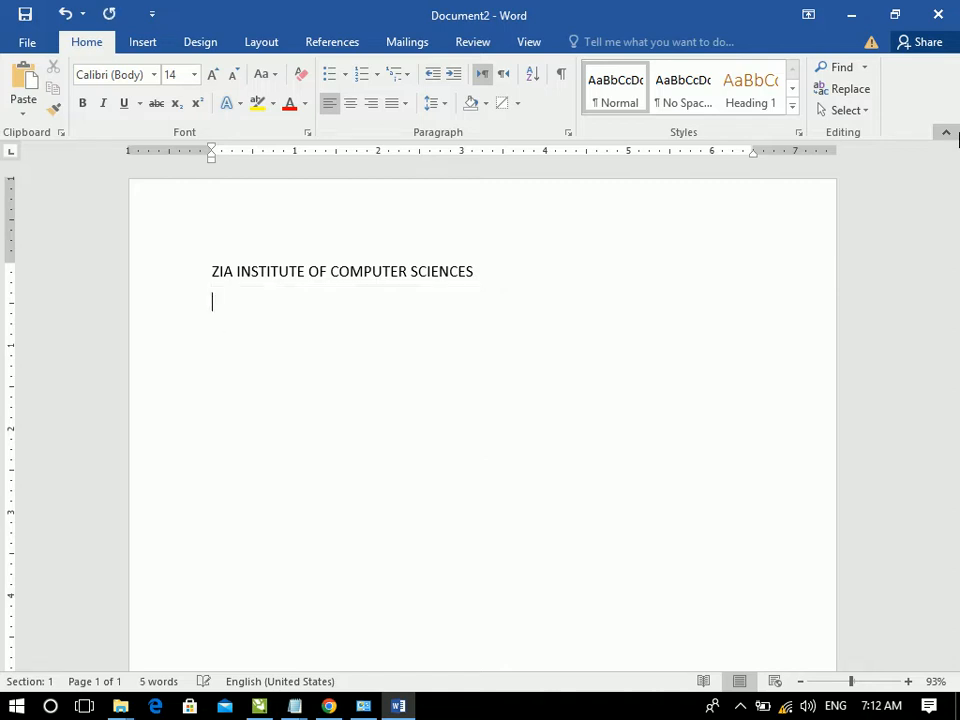
text(---)
key(Return)
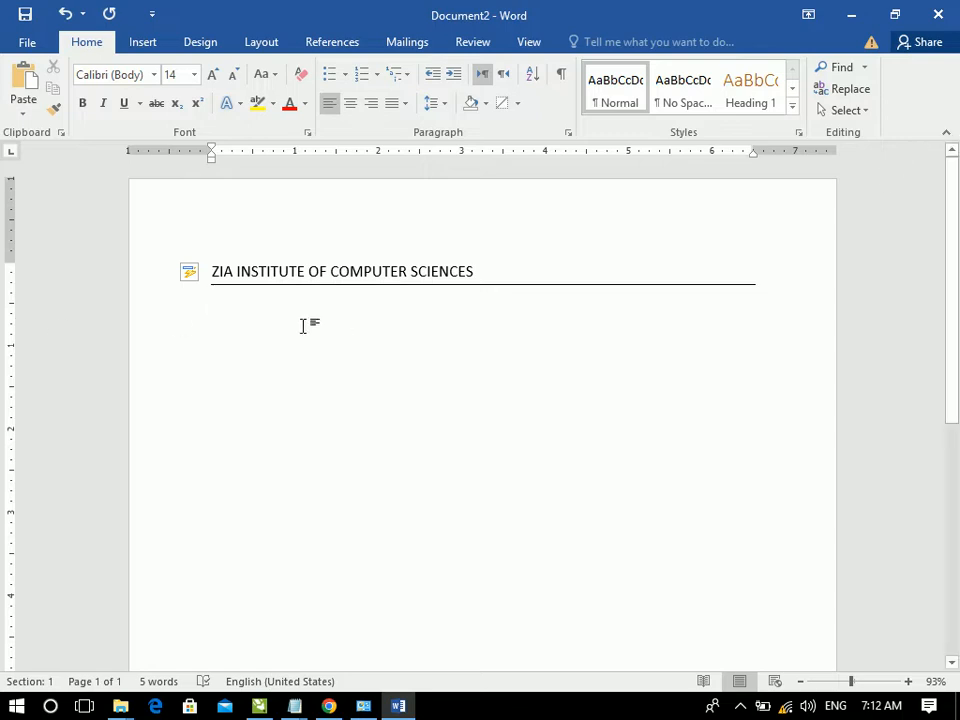
- Enlarge the heading to 18 pt and center it above the line
click(149, 271)
key(ctrl+shift+period)
key(ctrl+shift+period)
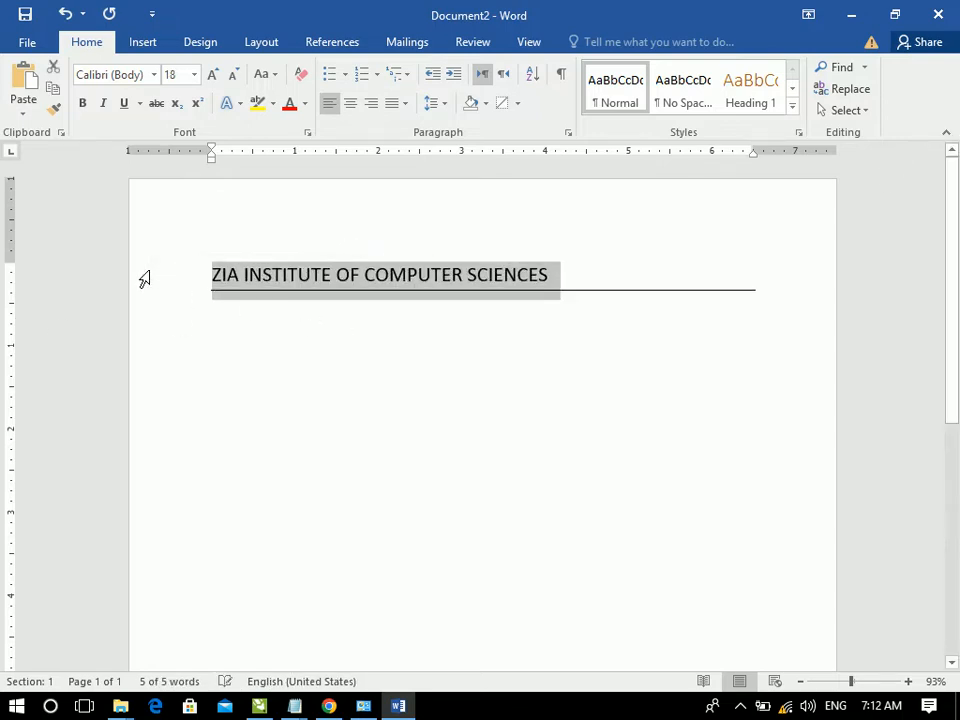
key(ctrl+e)
click(369, 339)
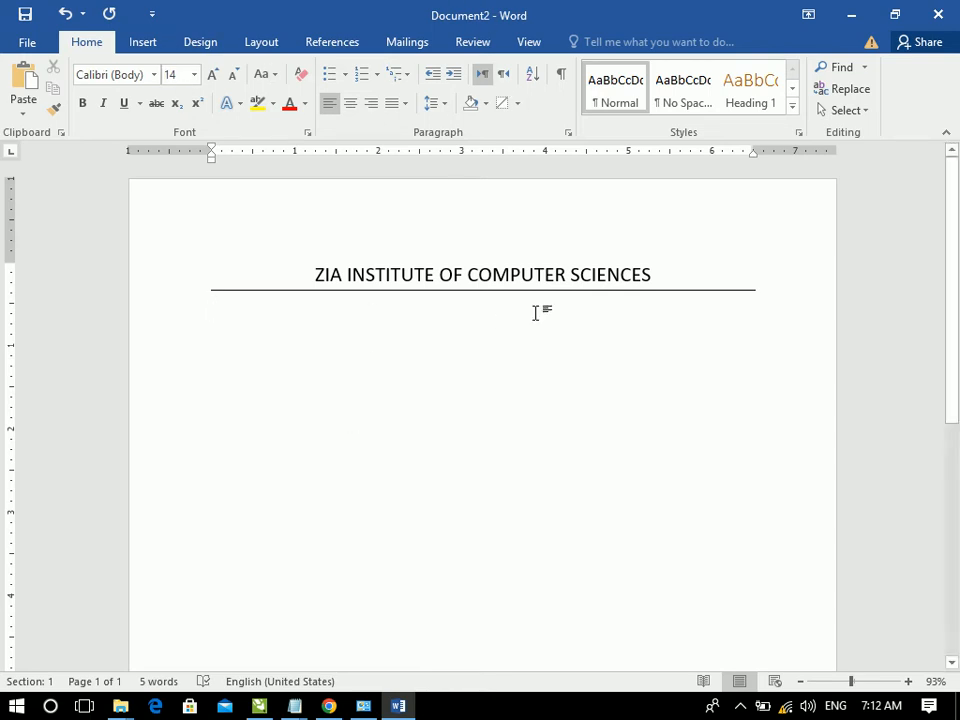
- Undo the heading's centering, its enlargement and the automatic line, and erase the leftover hyphens
key(ctrl+z)
key(ctrl+z)
key(ctrl+z)
key(ctrl+z)
key(ctrl+z)
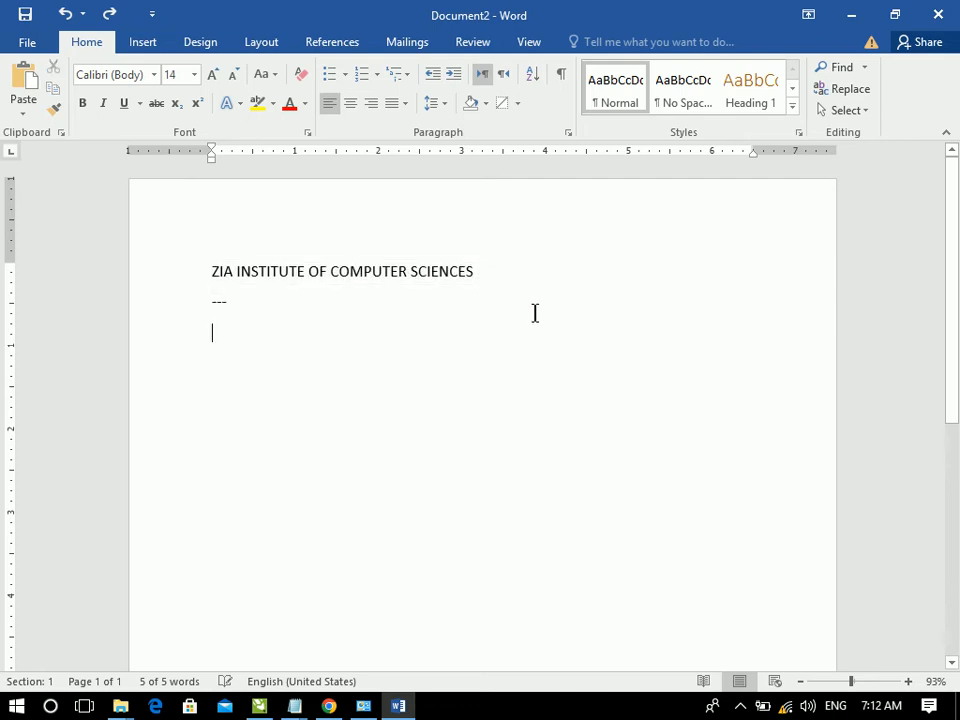
key(BackSpace)
key(BackSpace)
key(BackSpace)
key(BackSpace)
key(BackSpace)
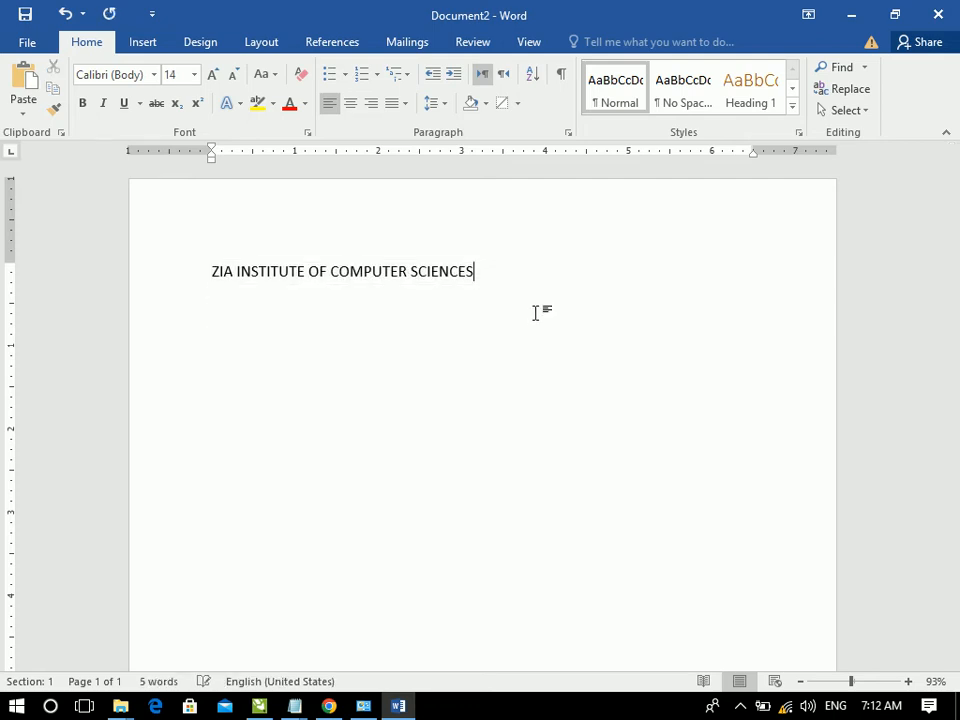
- Insert a Horizontal Line on a new line below the heading
key(Return)
click(518, 104)
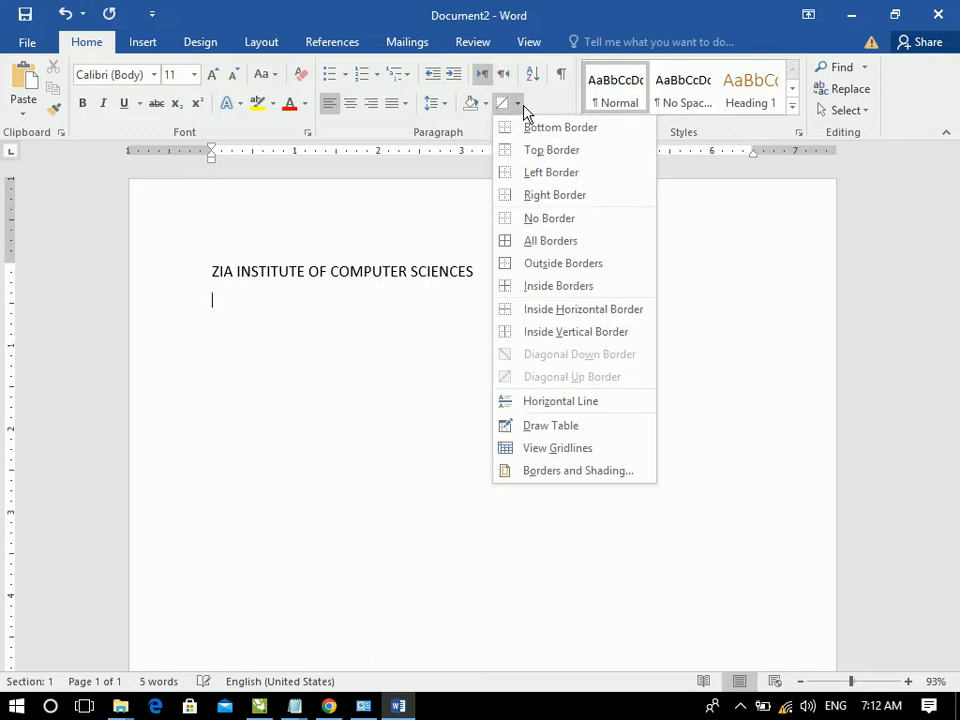
click(546, 410)
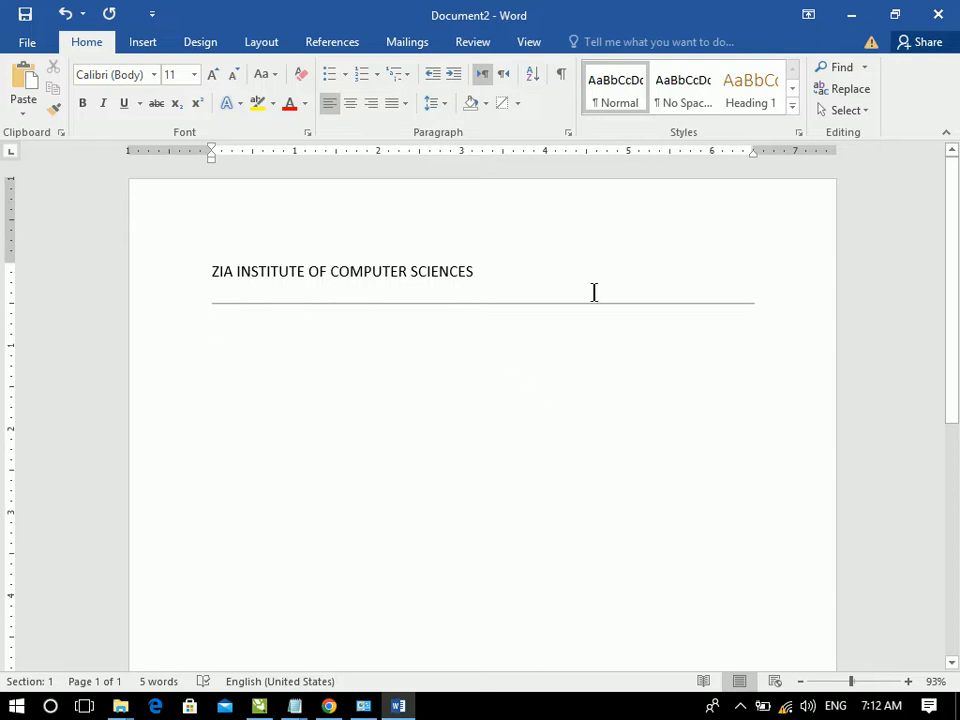
- Format the horizontal line in solid dark red with a height of 3 pt, and select it
double_click(410, 303)
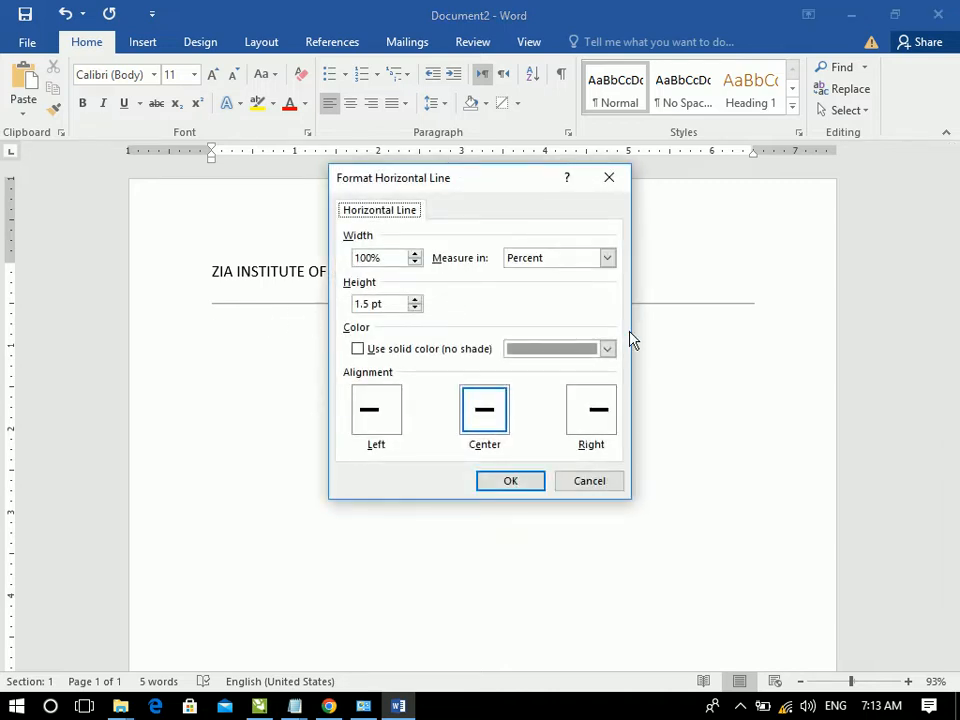
click(610, 350)
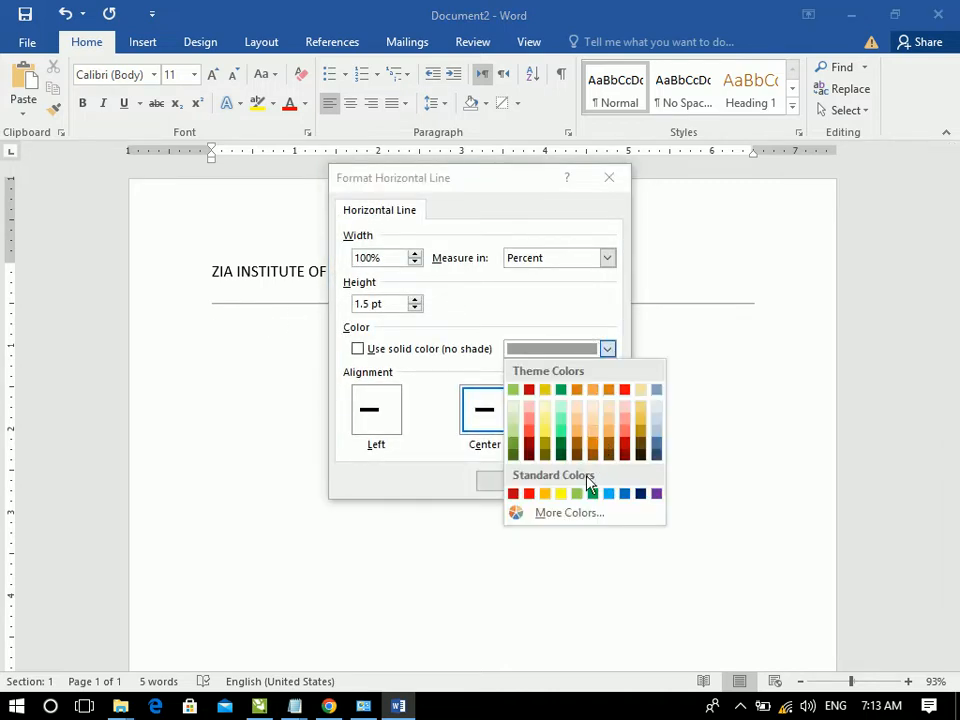
click(513, 494)
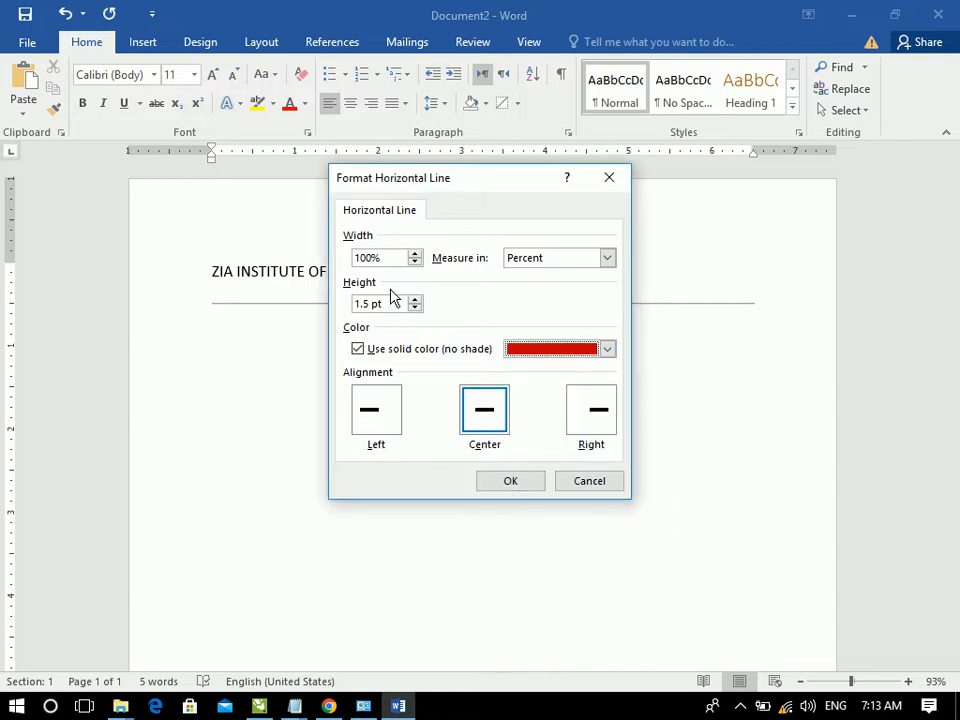
drag(389, 306, 3, 330)
text(3)
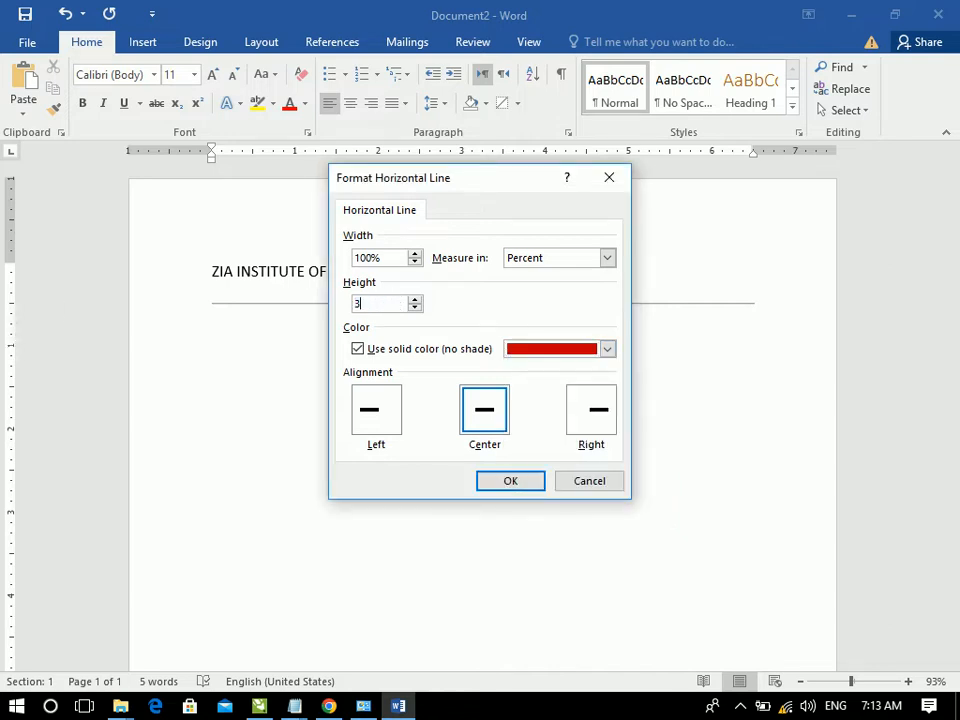
click(510, 481)
click(510, 483)
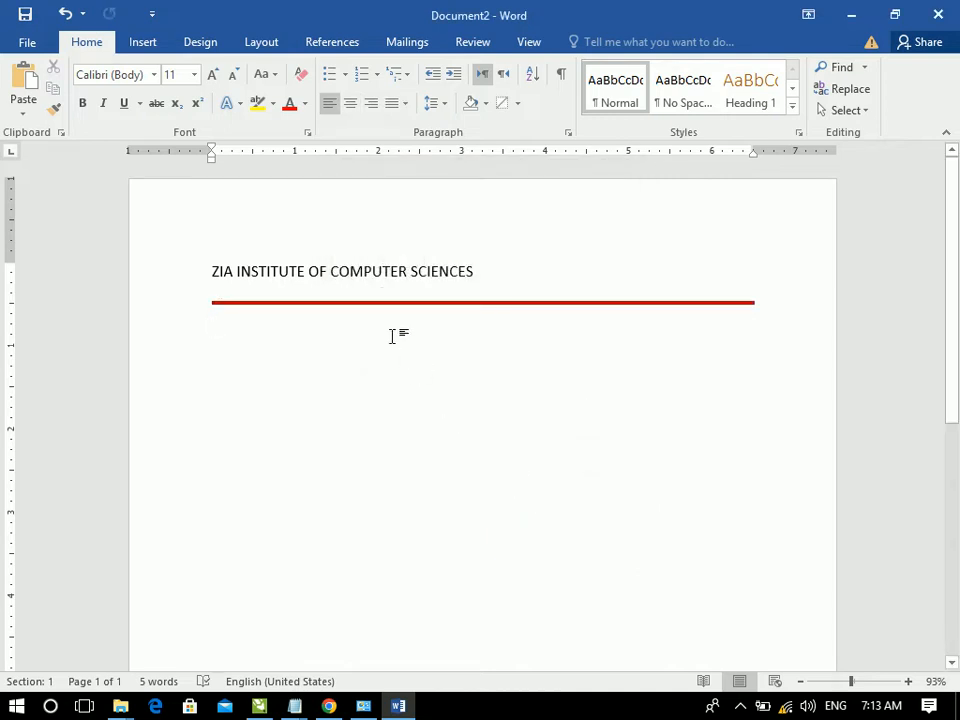
click(384, 302)
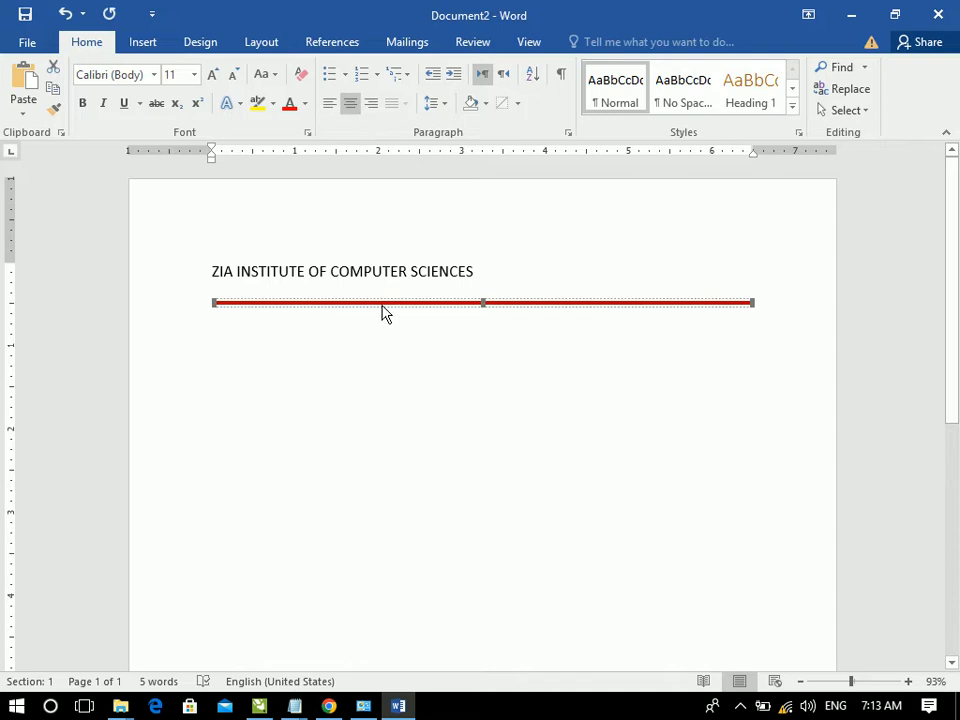
- Review the horizontal line's format settings and delete the red line under the heading
double_click(382, 308)
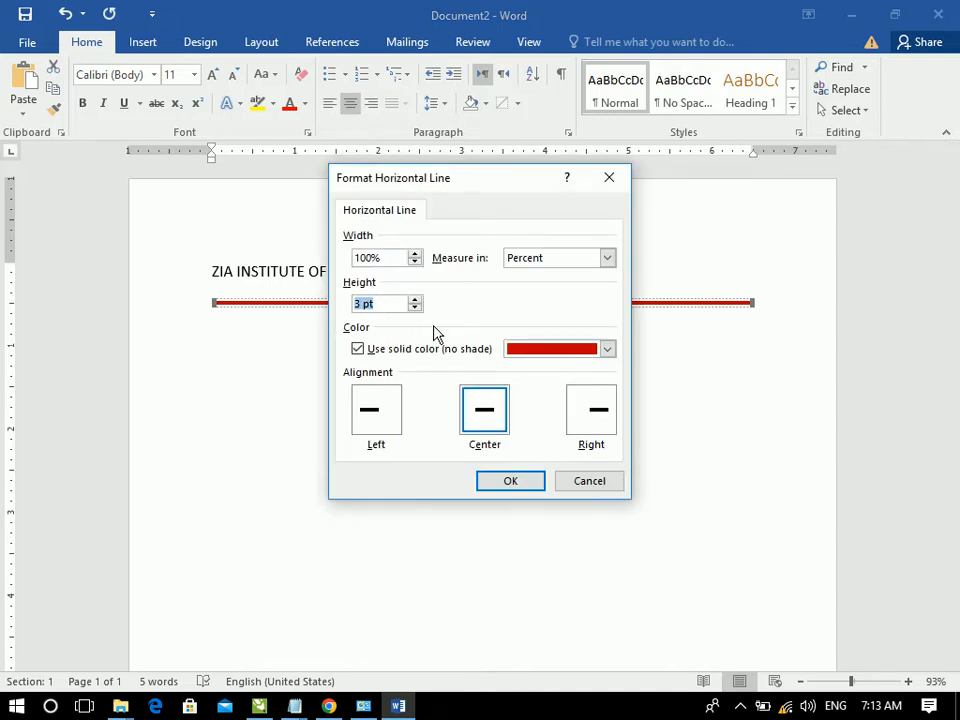
click(503, 487)
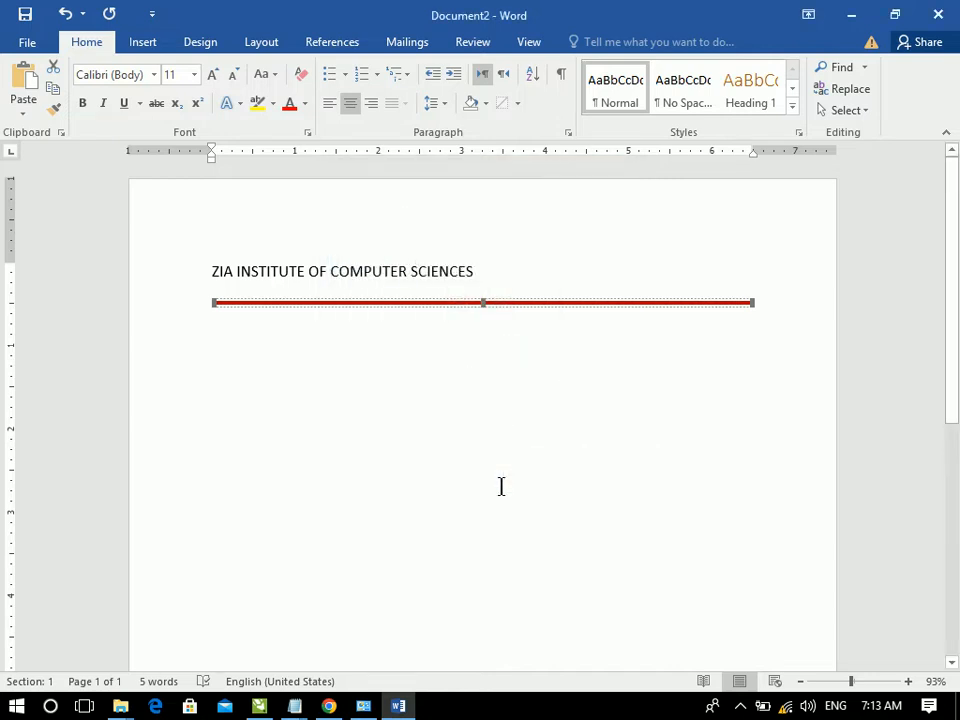
key(Delete)
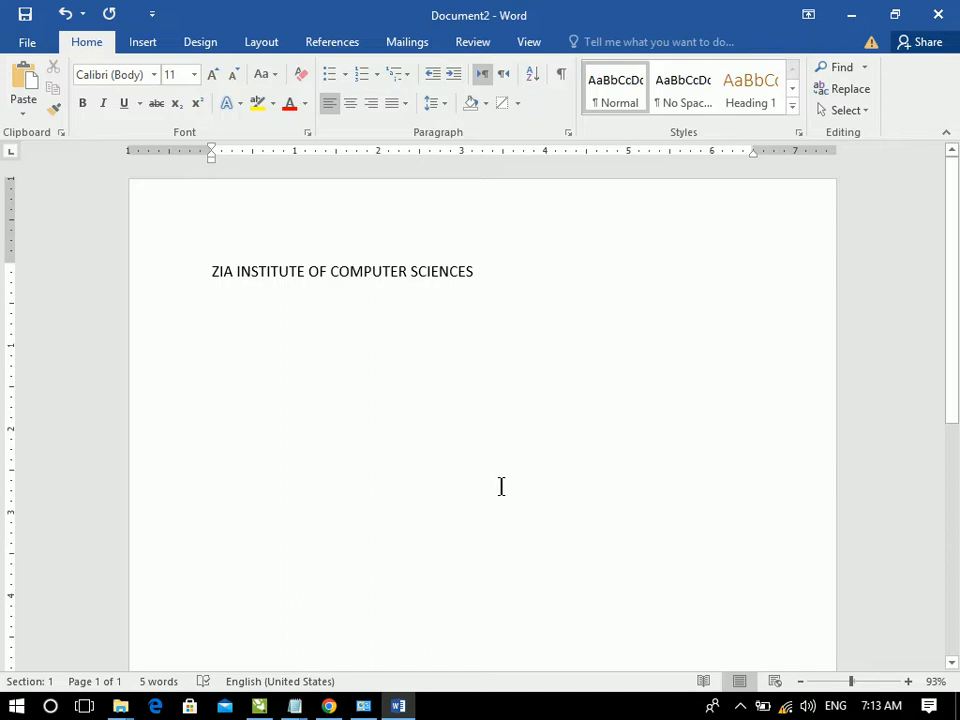
- Draw a table outline about 6.71" wide and 3.38" high below the heading with Draw Table
click(518, 104)
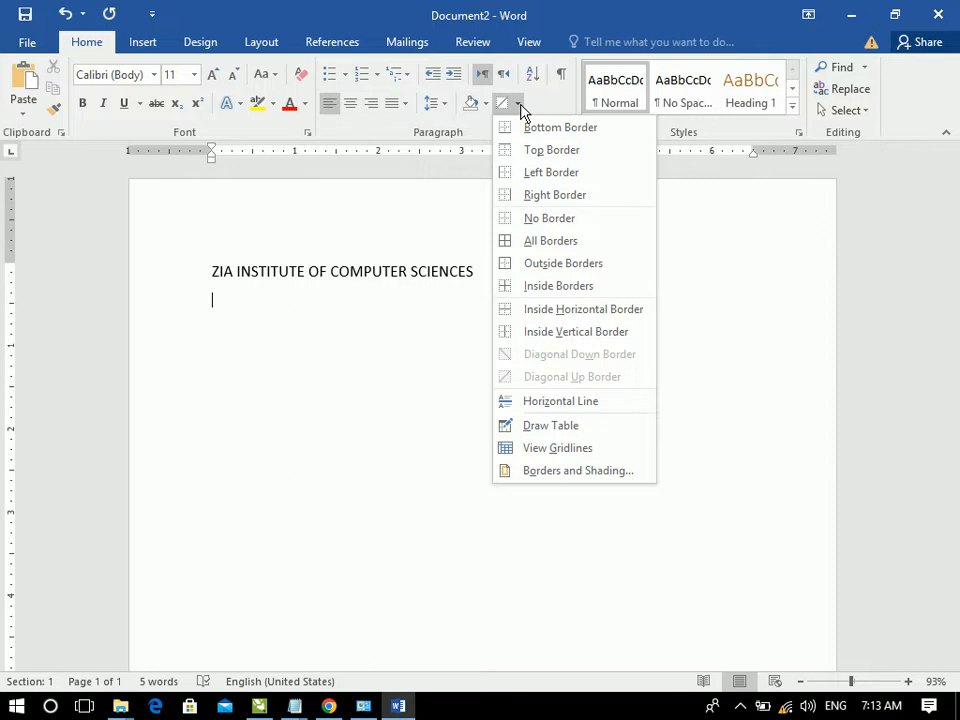
click(574, 428)
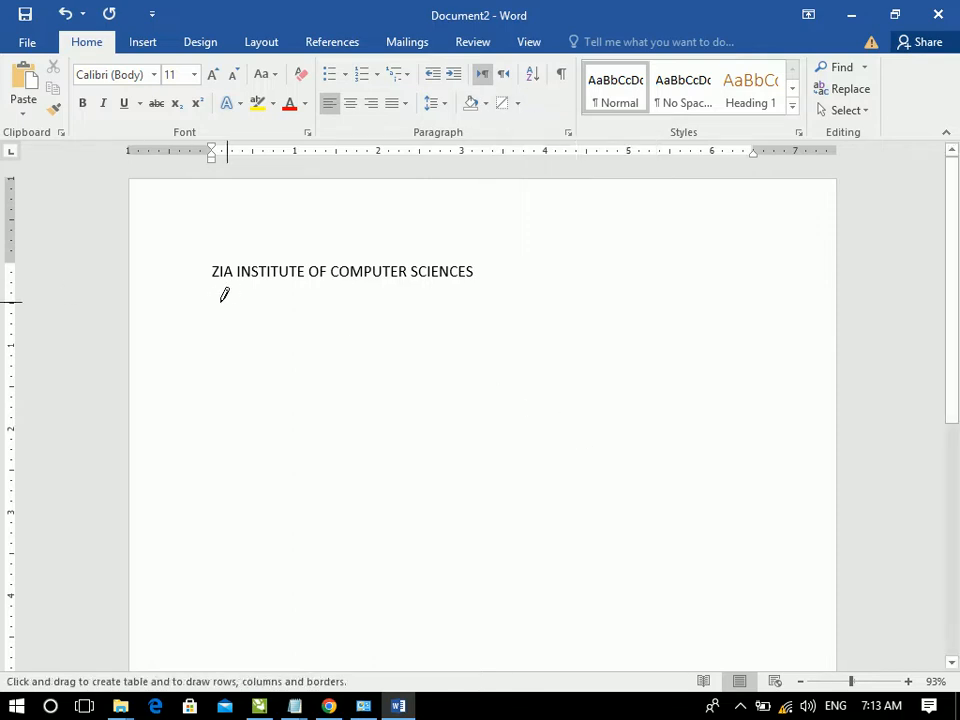
mouse_move(210, 302)
mouse_down()
mouse_move(713, 514)
mouse_move(773, 580)
mouse_up()
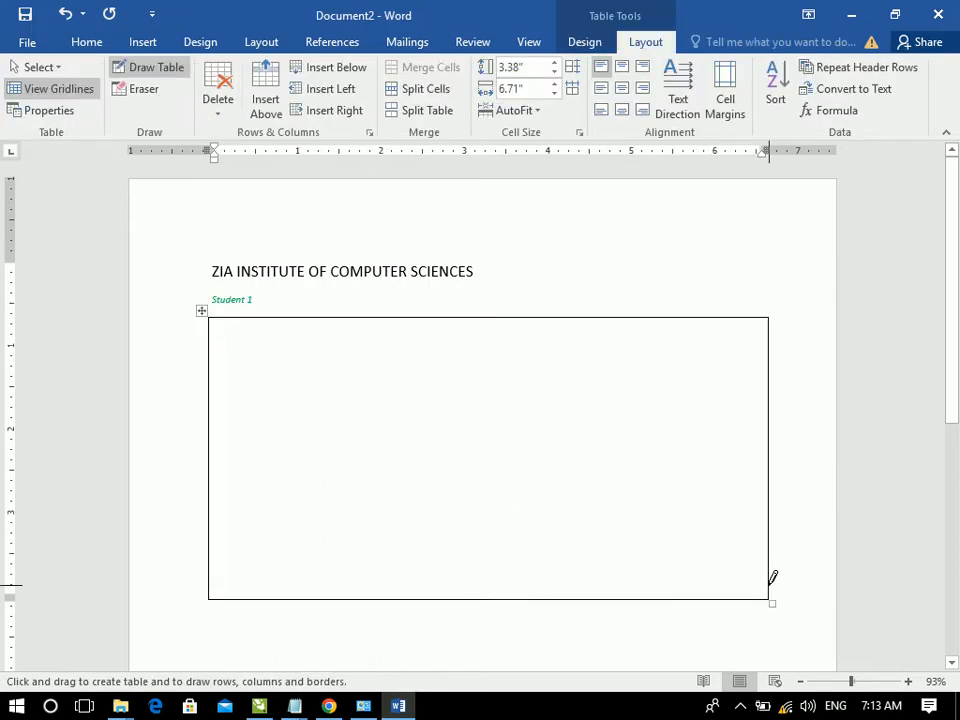
click(138, 40)
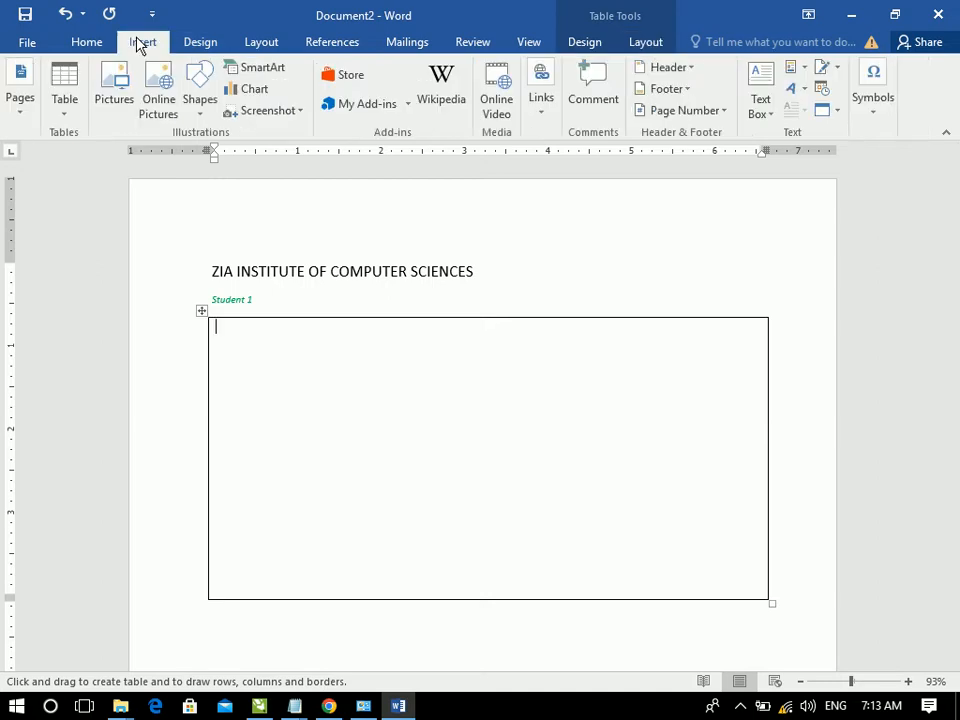
click(65, 106)
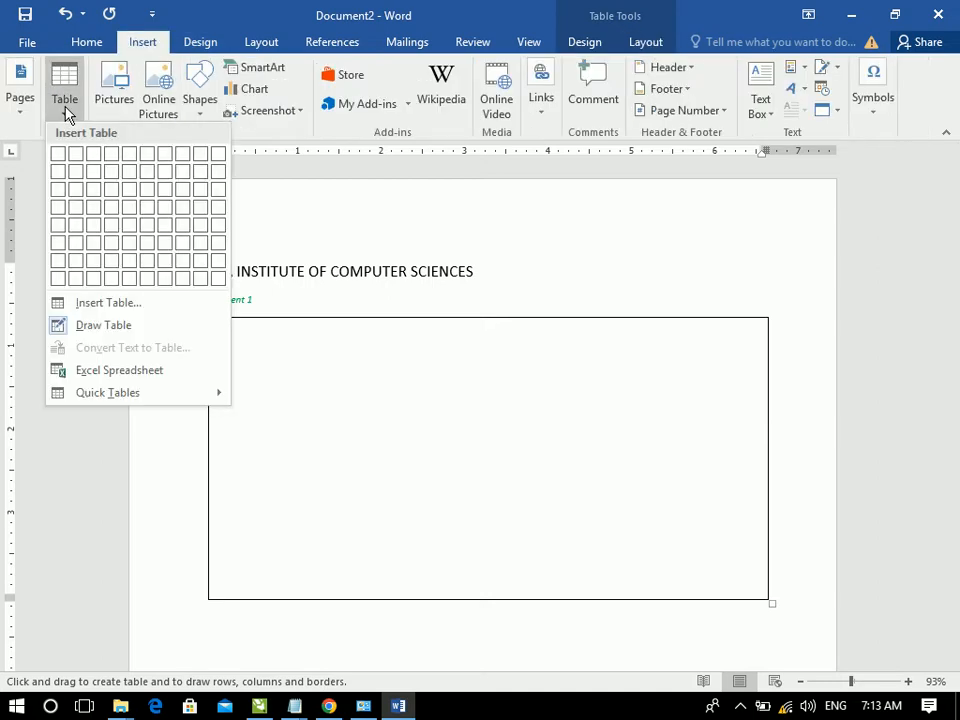
click(65, 106)
click(70, 43)
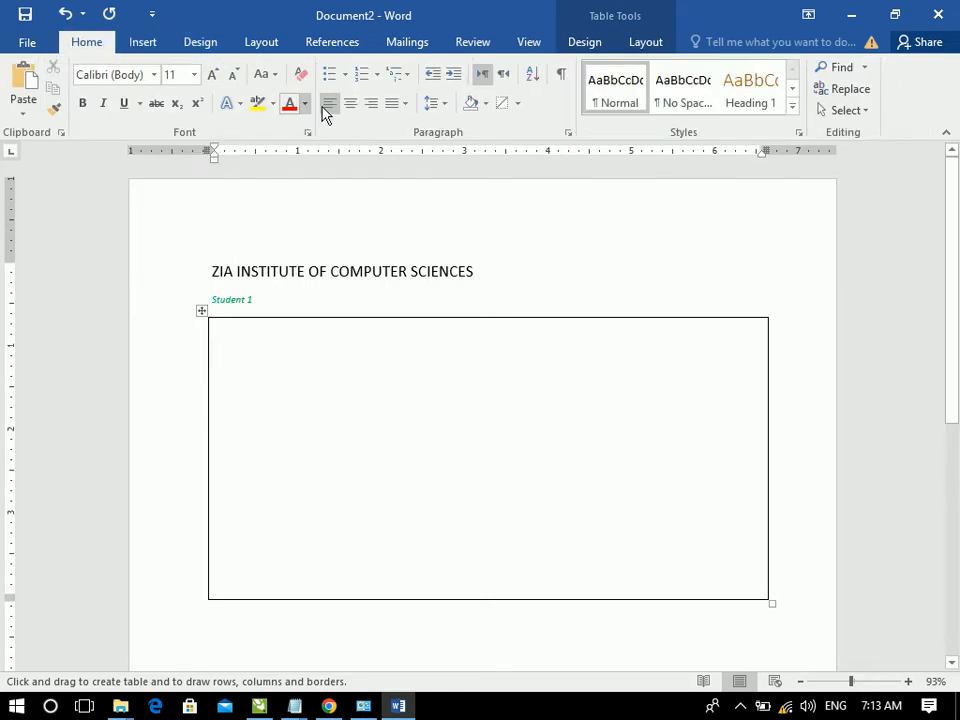
click(518, 104)
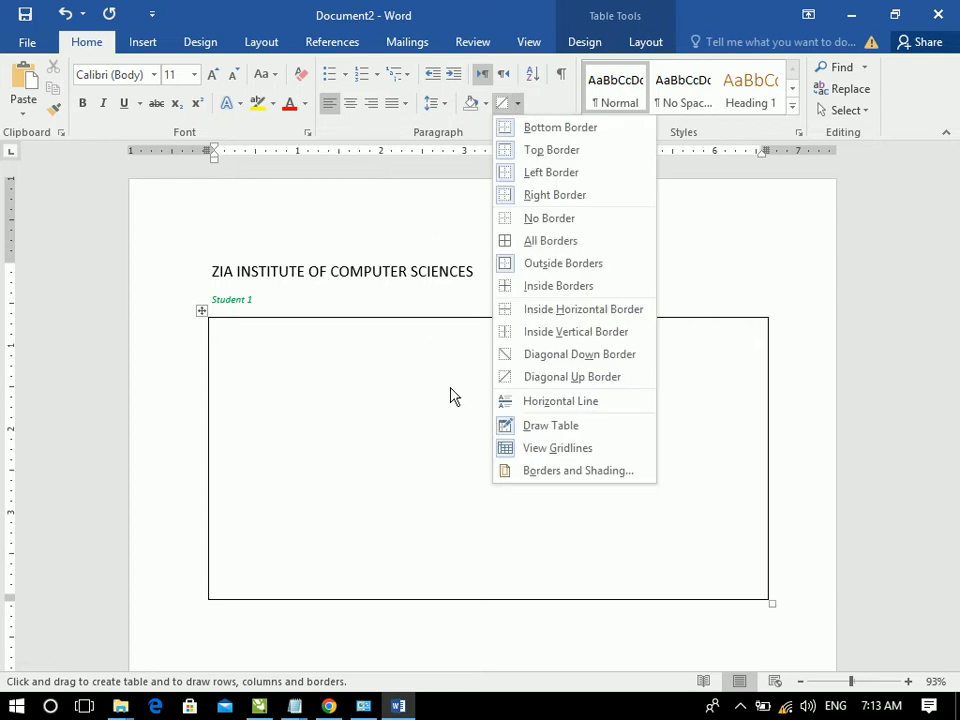
click(253, 439)
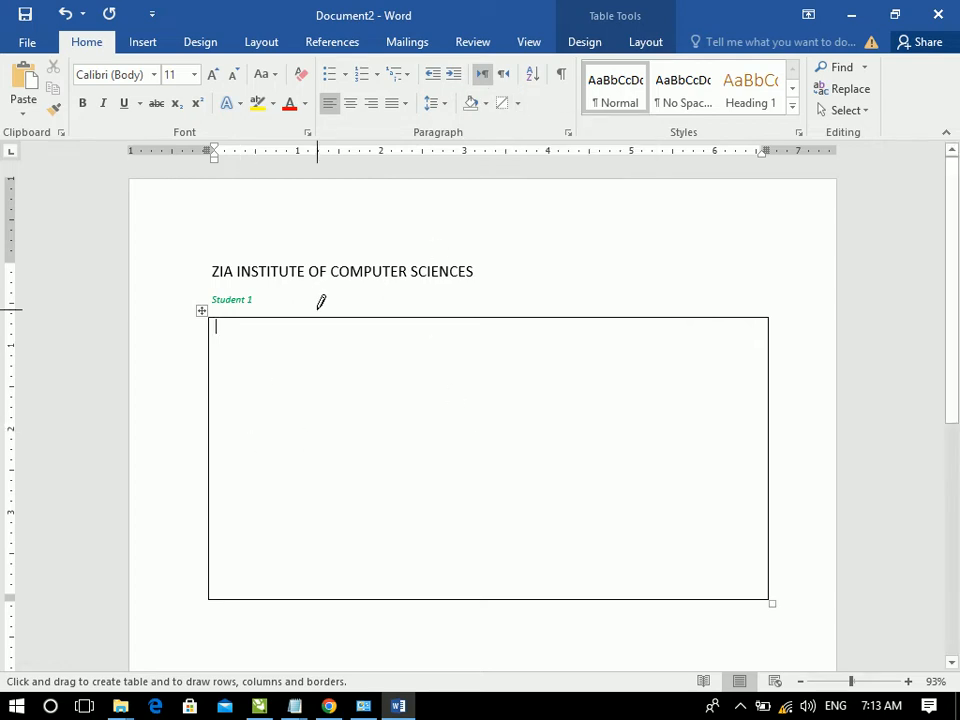
- Divide the table into five columns and three rows by drawing four vertical and two horizontal lines
drag(328, 339, 328, 535)
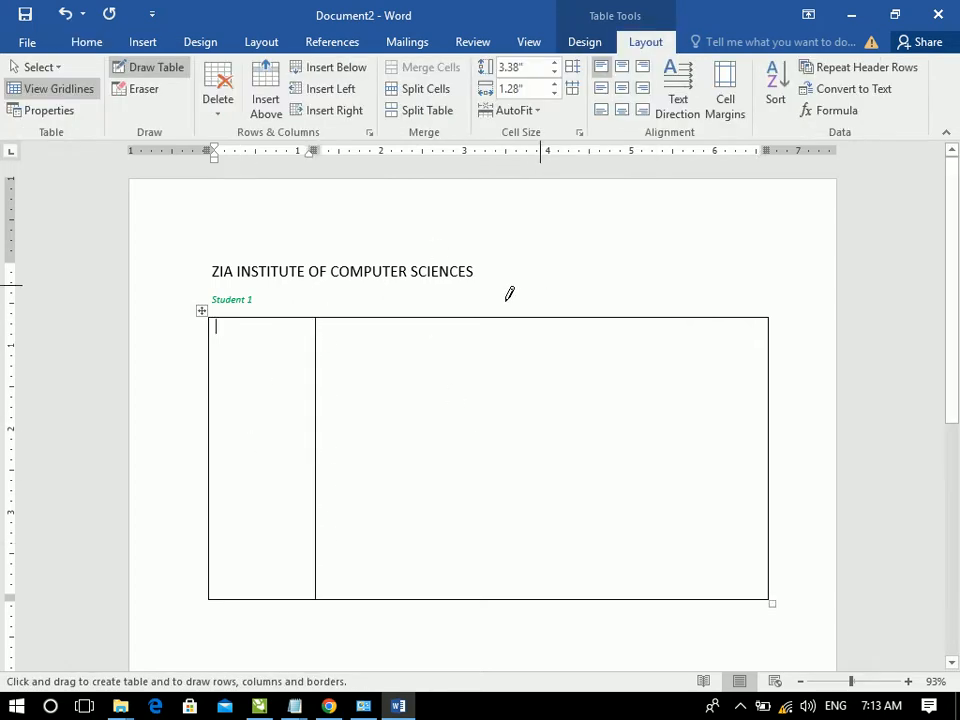
drag(432, 326, 412, 511)
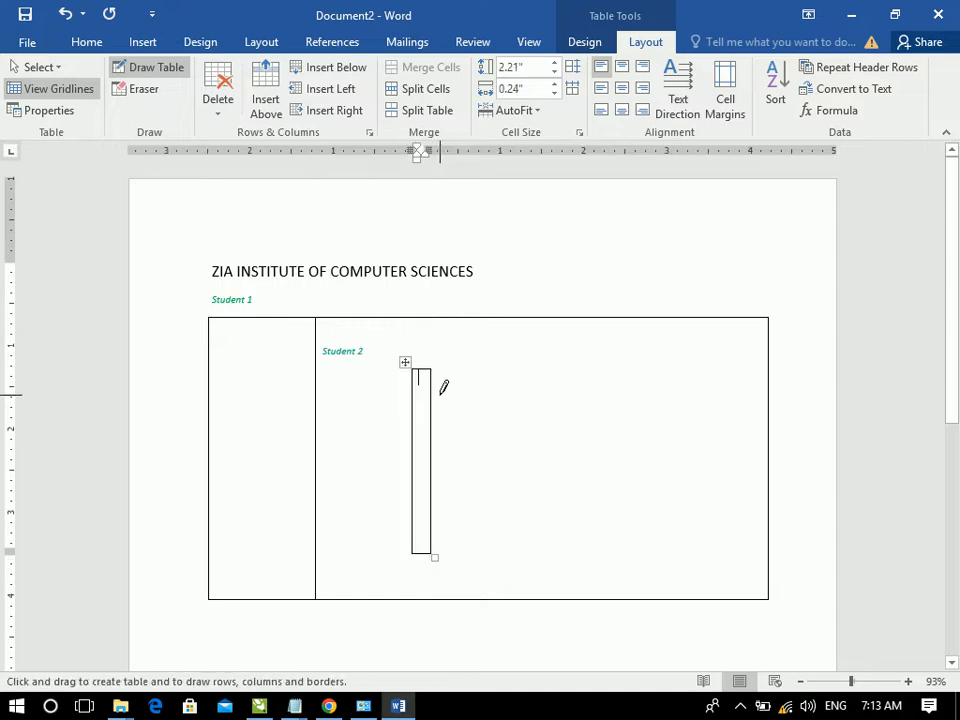
key(ctrl+z)
mouse_move(431, 339)
mouse_down()
mouse_move(422, 480)
mouse_move(433, 514)
mouse_up()
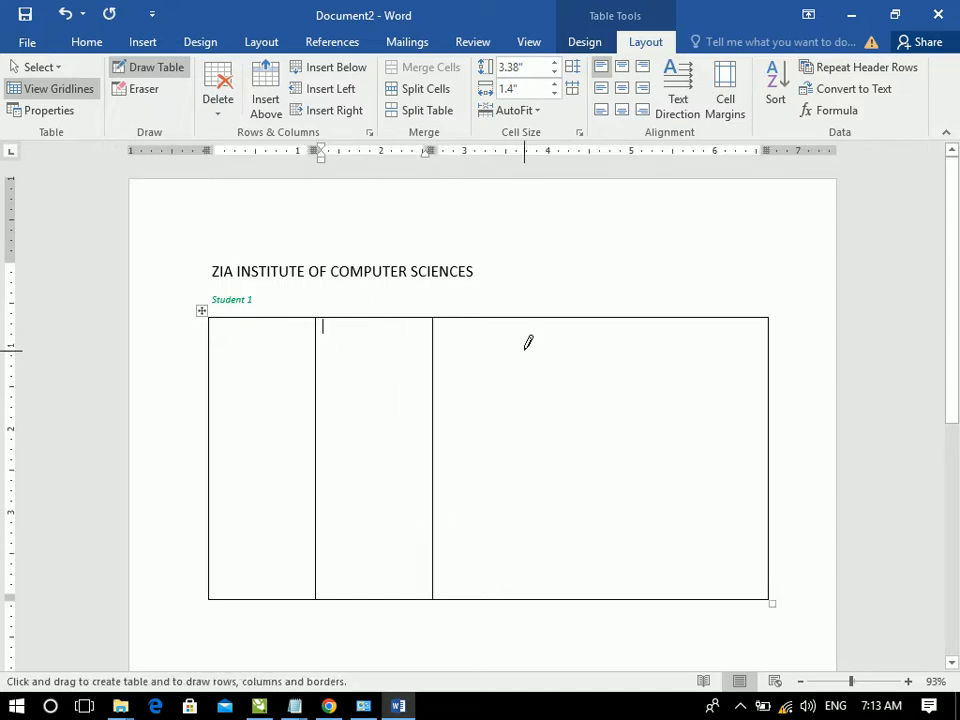
drag(524, 337, 534, 508)
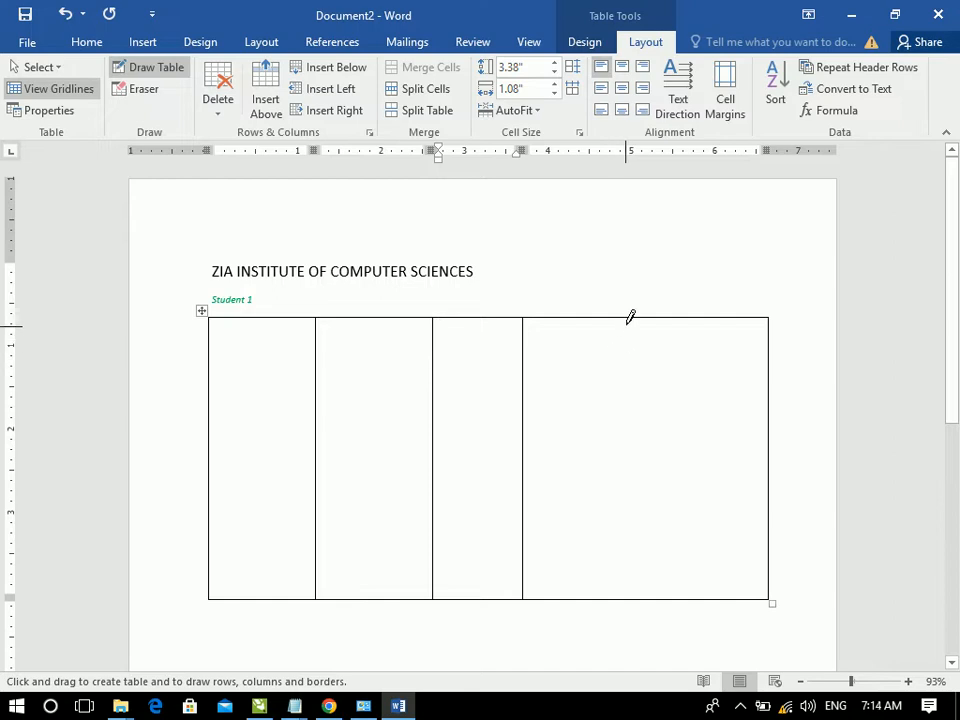
drag(606, 510, 638, 590)
mouse_move(763, 403)
mouse_down()
mouse_move(474, 377)
mouse_move(229, 414)
mouse_move(212, 403)
mouse_up()
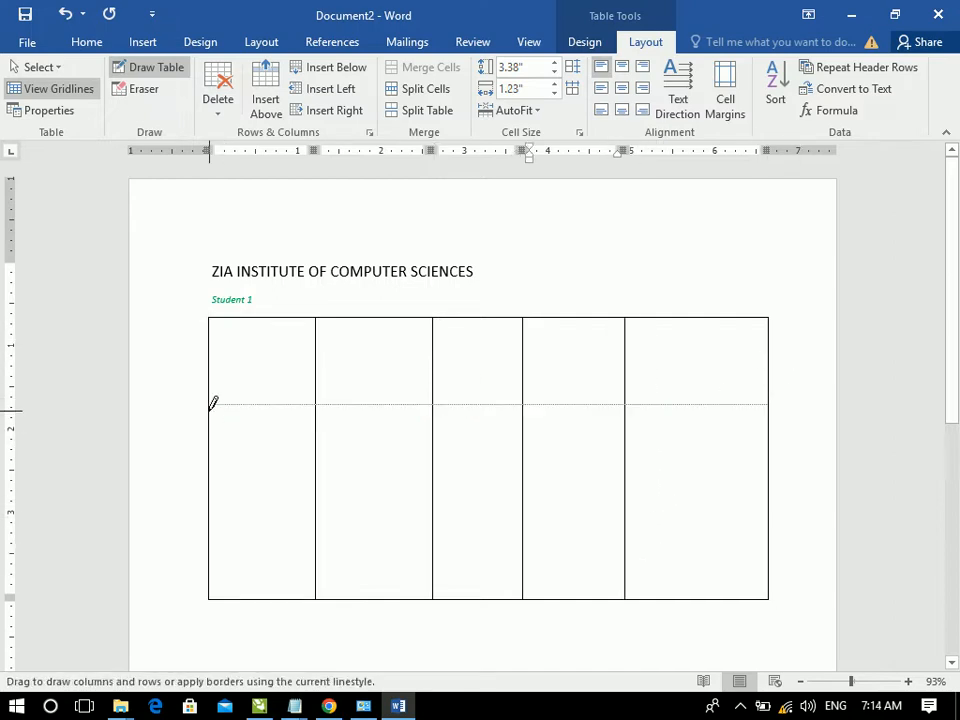
drag(219, 503, 797, 482)
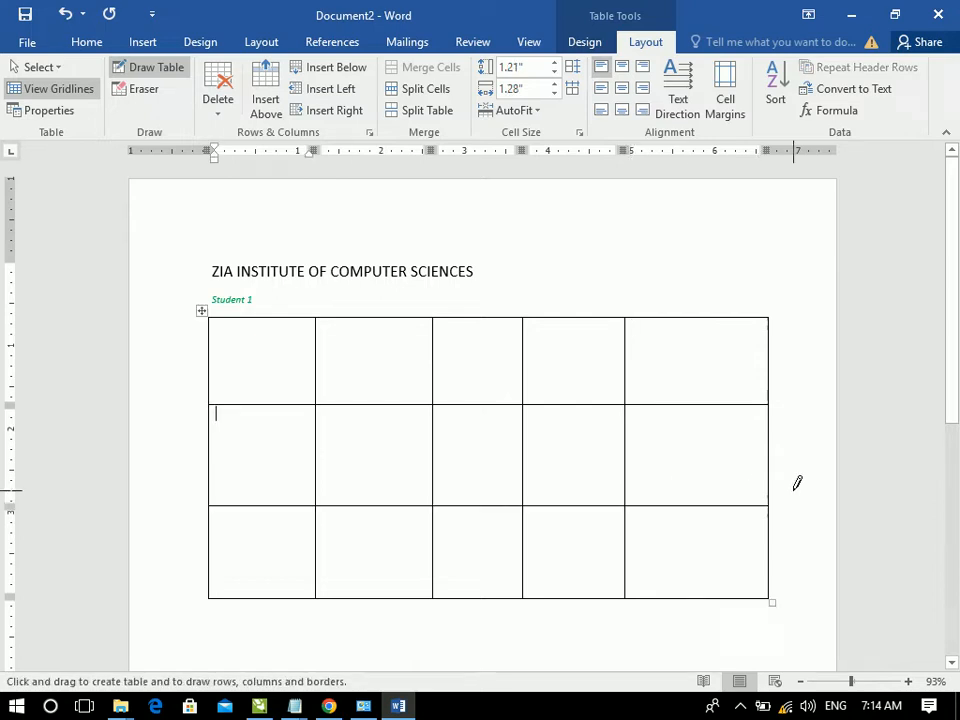
- Turn off Draw Table and delete the "Student 1" caption above the table
click(93, 47)
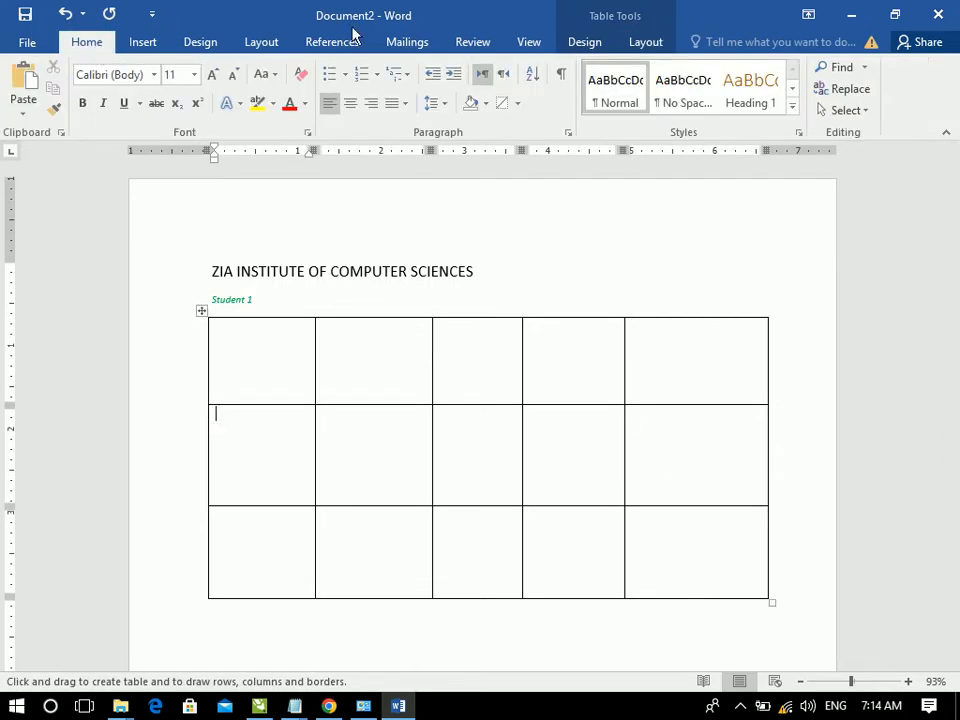
click(518, 104)
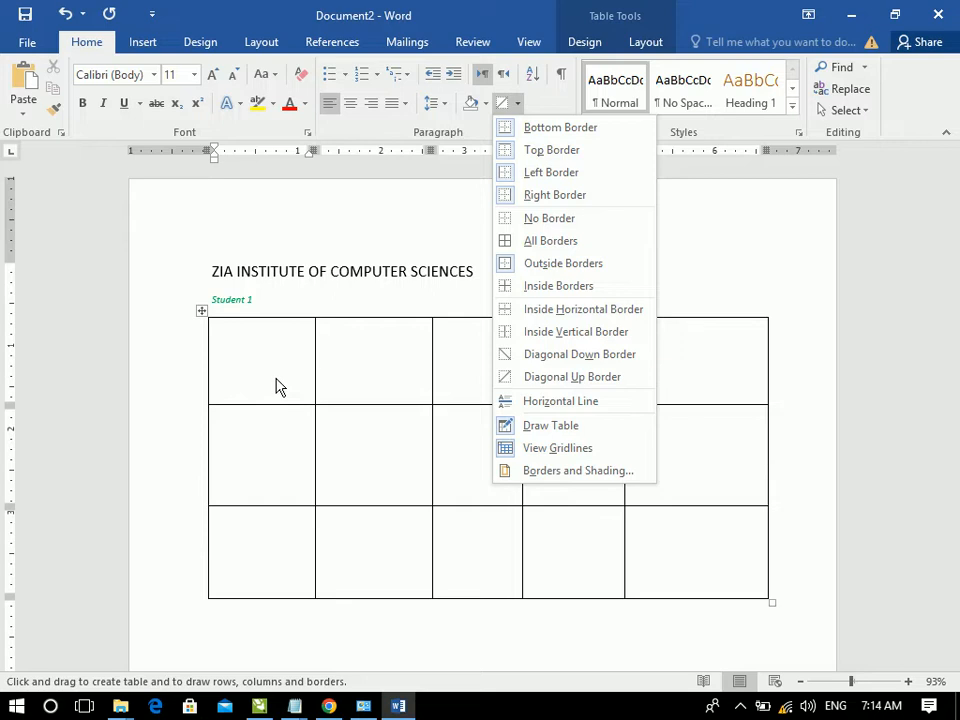
click(608, 431)
click(296, 357)
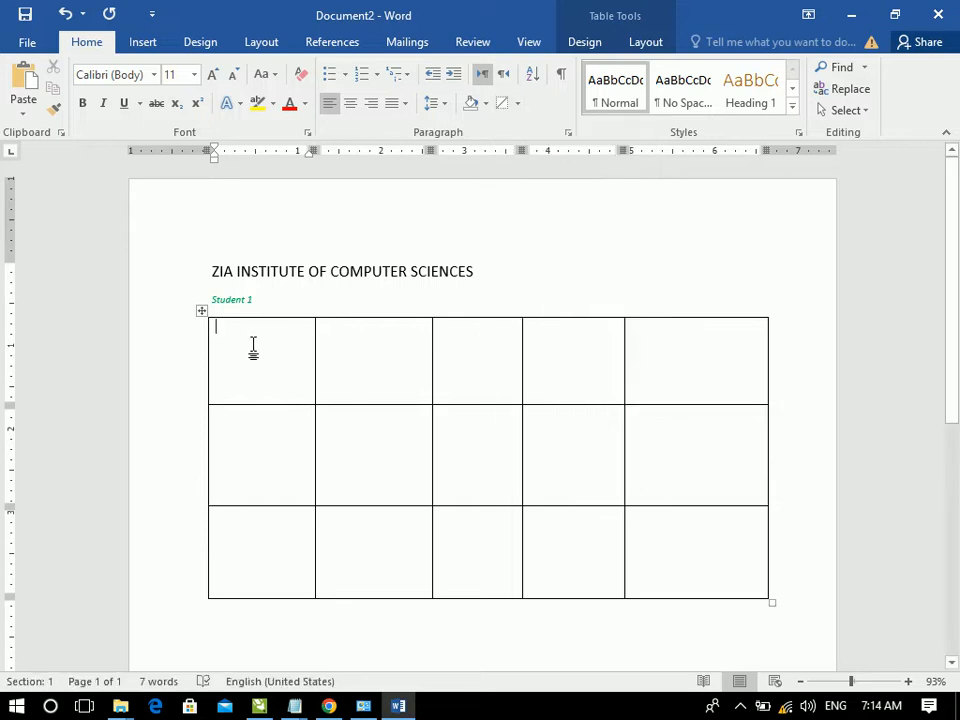
drag(258, 298, 148, 306)
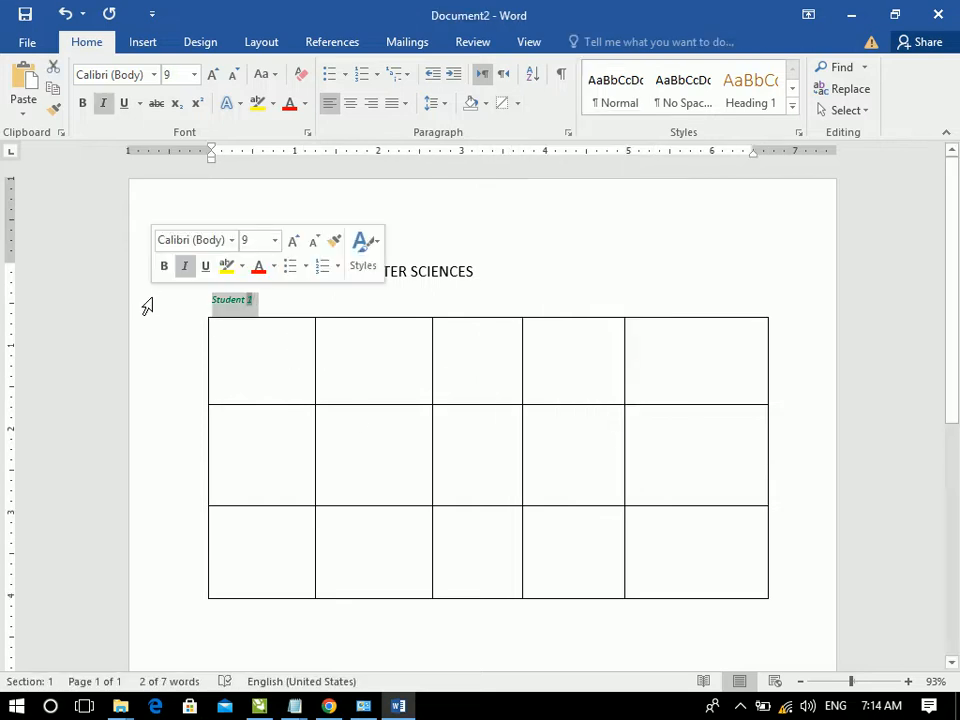
key(BackSpace)
- Select the entire table and remove all its borders with No Border
drag(310, 364, 727, 609)
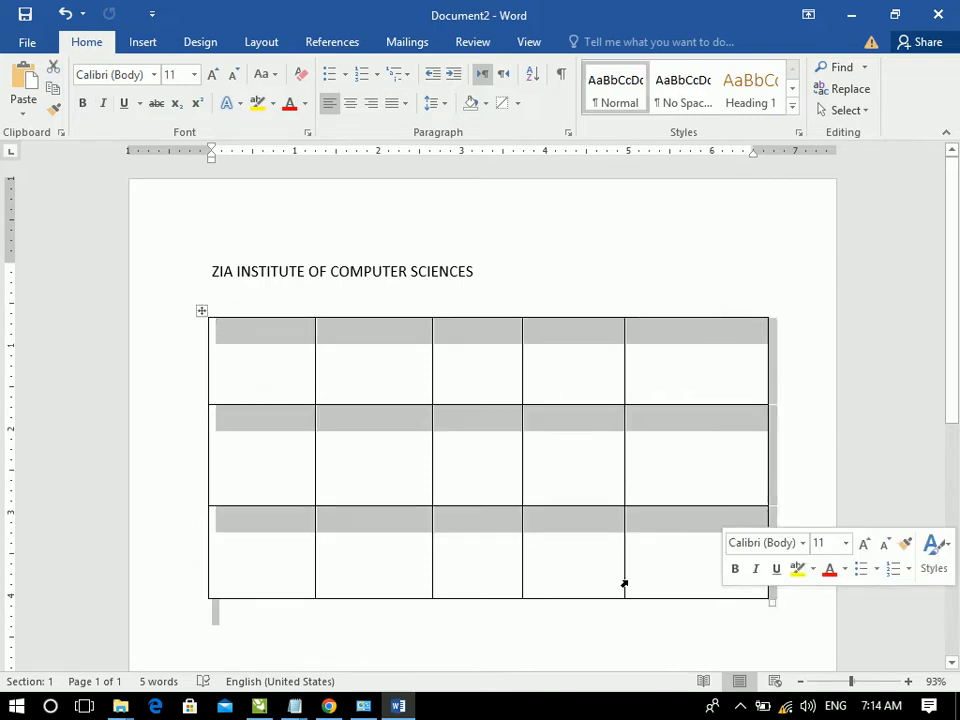
click(279, 390)
click(203, 312)
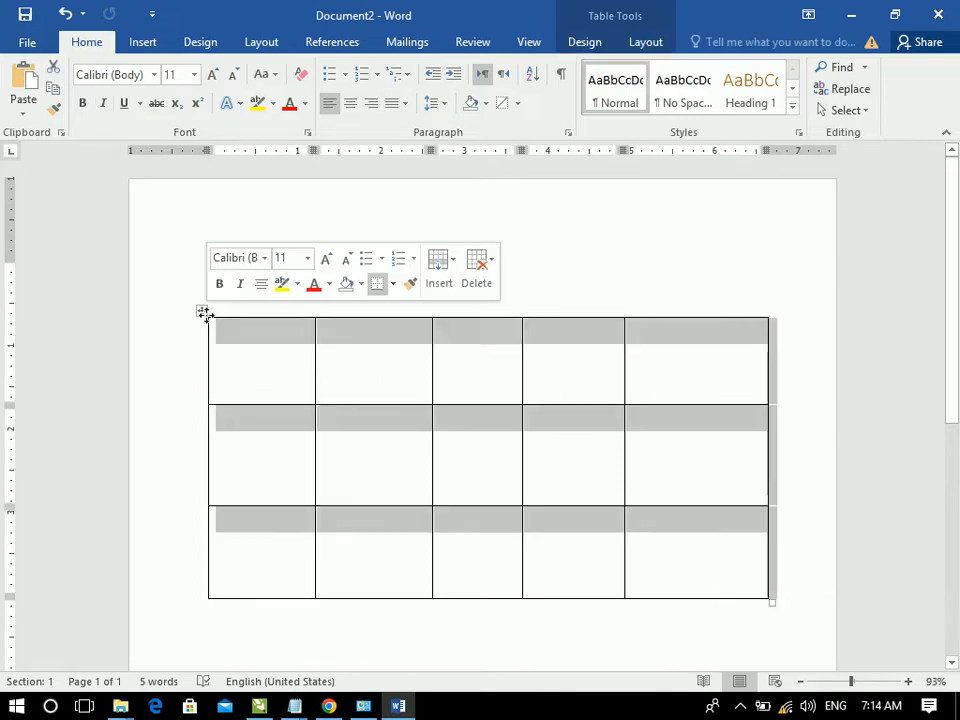
click(517, 103)
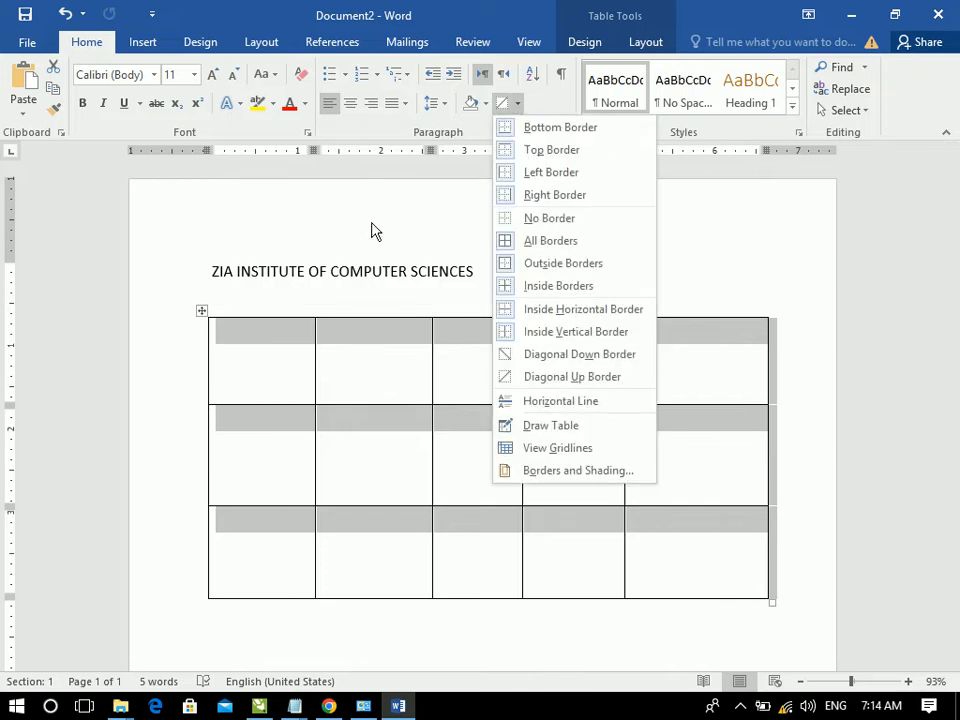
click(560, 228)
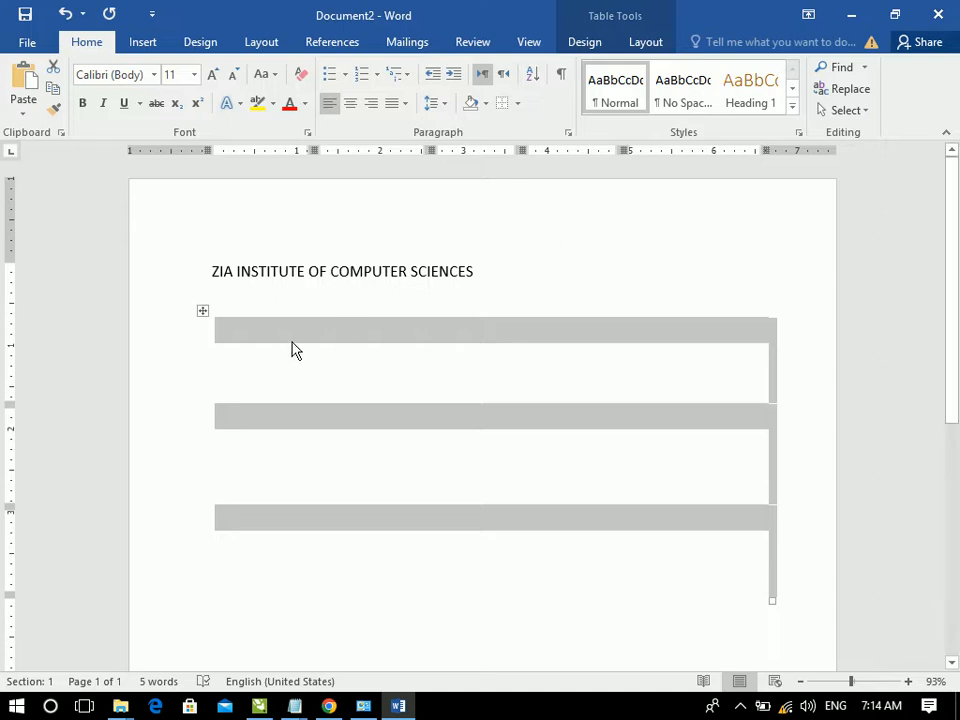
- Turn on View Gridlines for the borderless table and deselect it
click(202, 310)
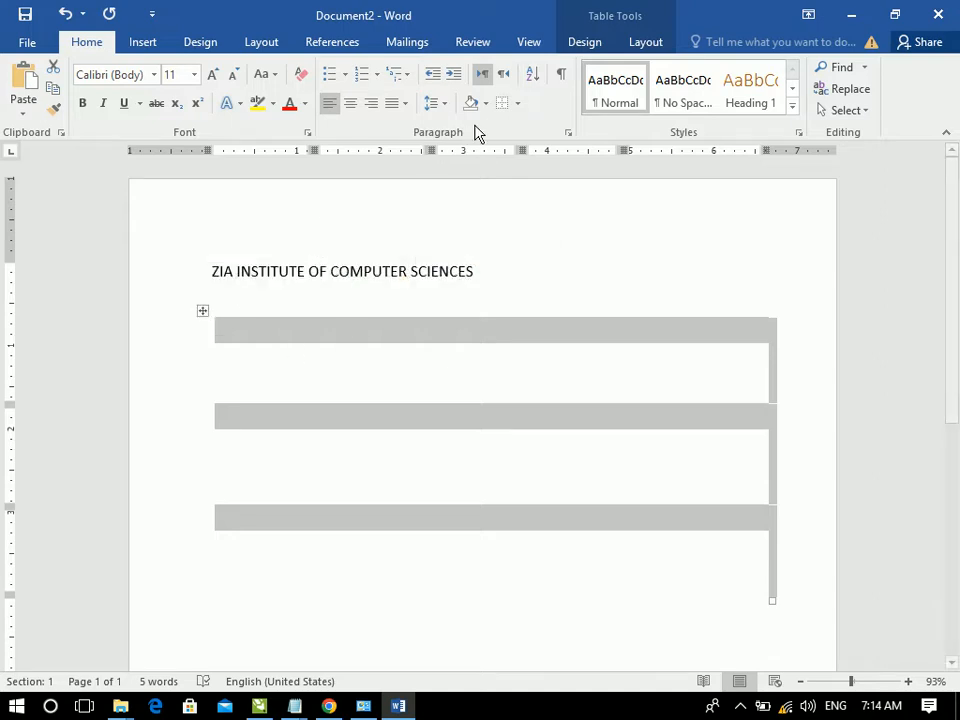
click(517, 105)
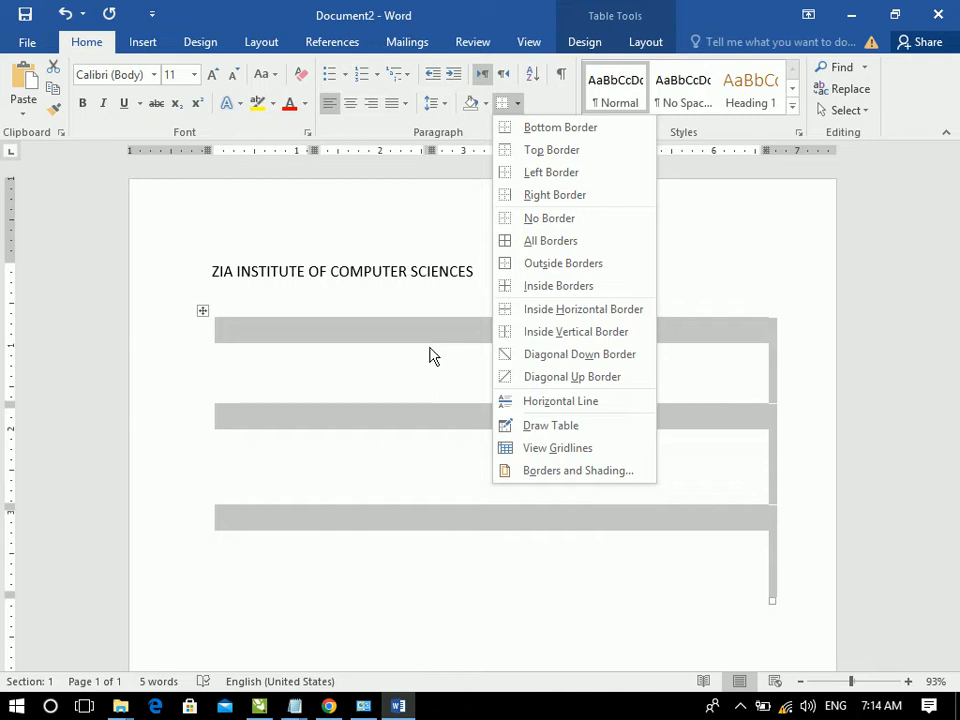
click(540, 450)
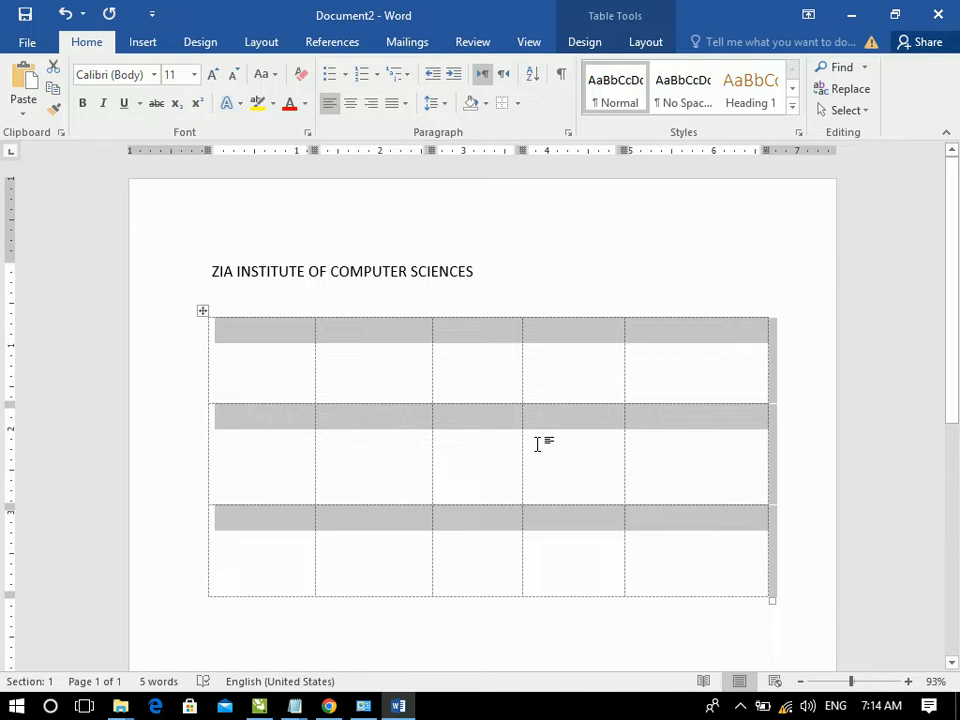
click(301, 357)
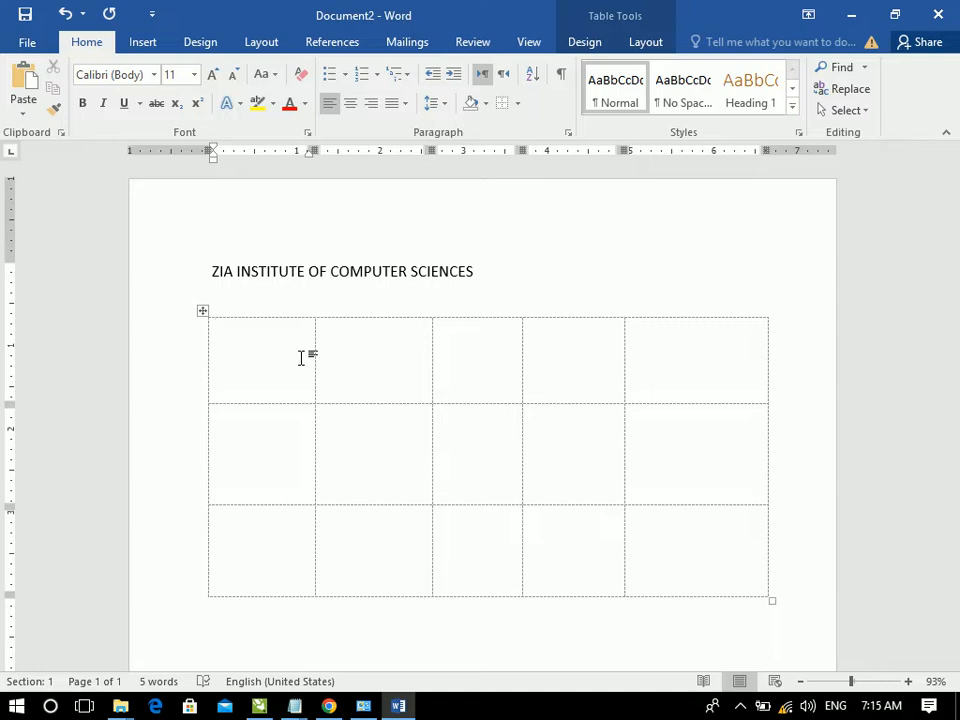
- Select the entire table and apply All Borders to it
click(190, 315)
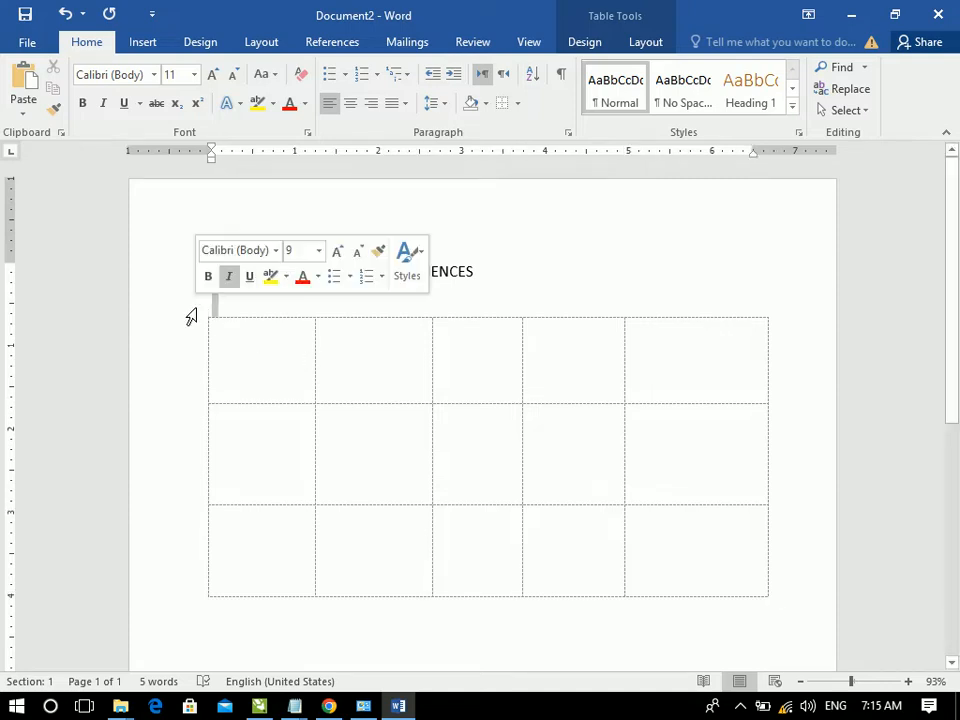
click(220, 318)
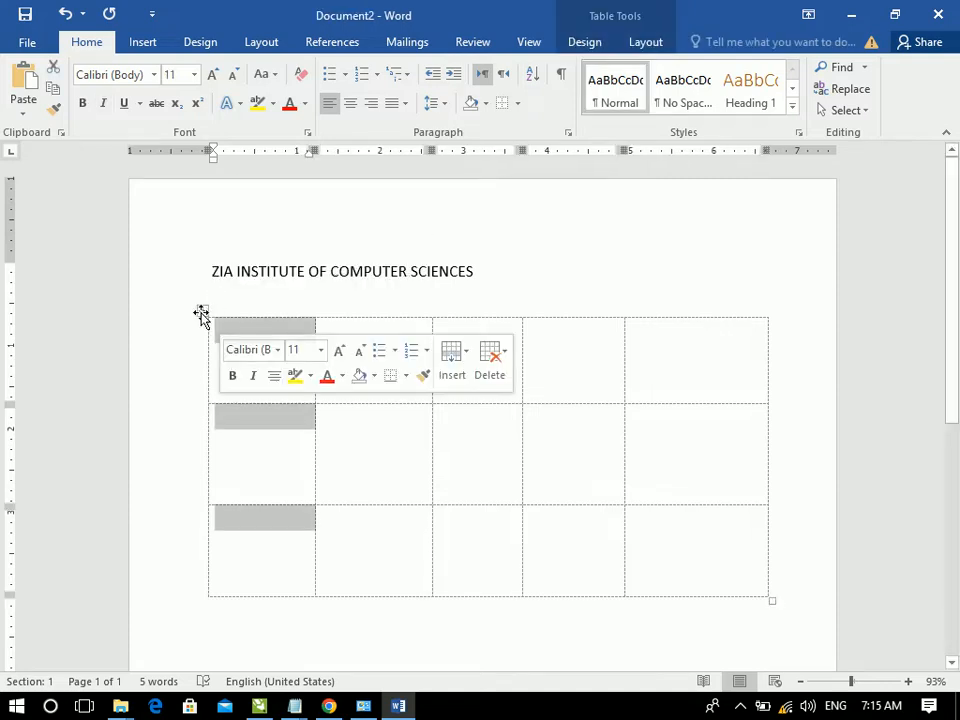
click(201, 312)
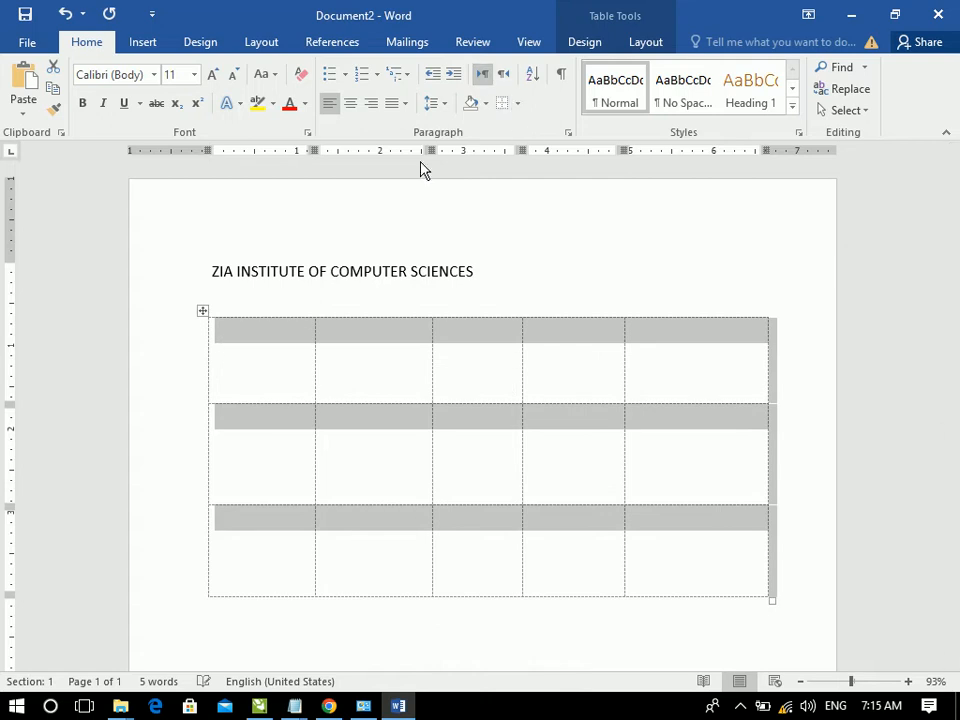
click(517, 103)
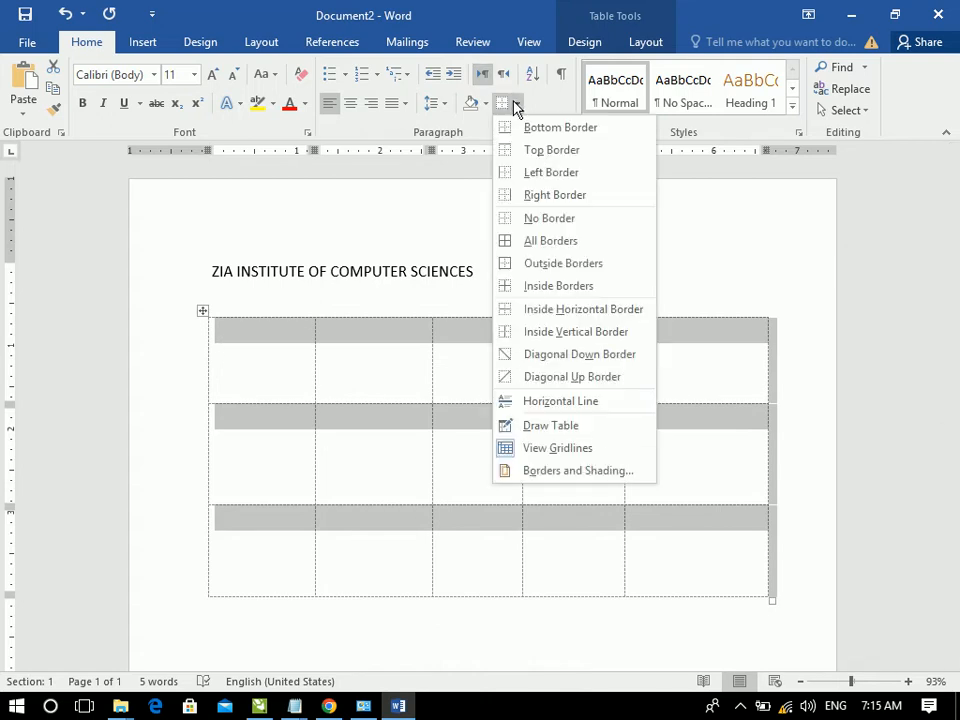
click(543, 247)
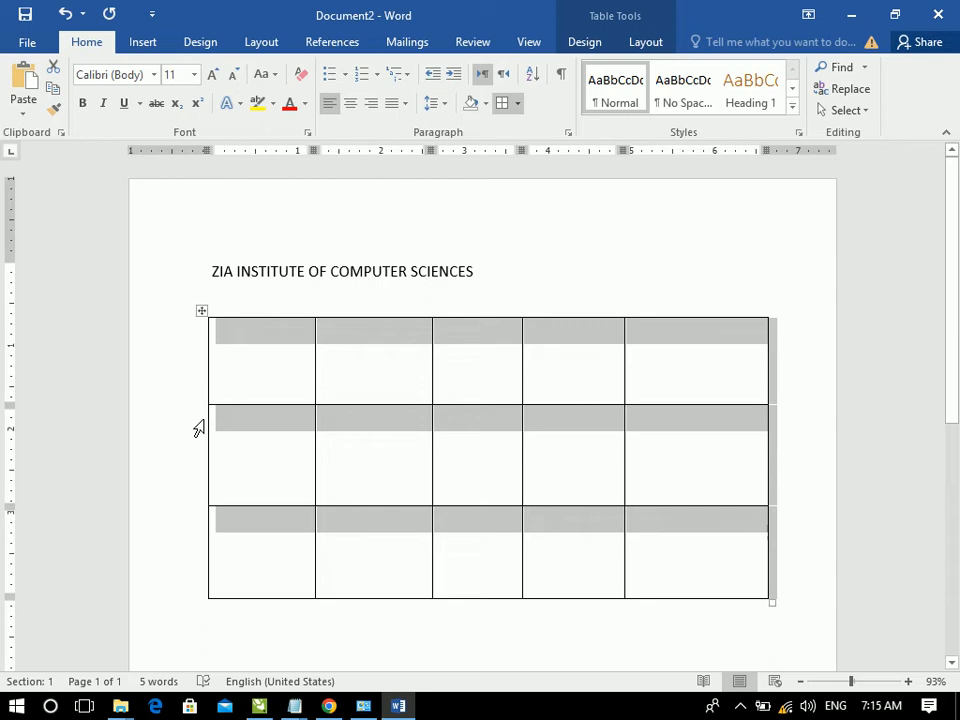
click(518, 104)
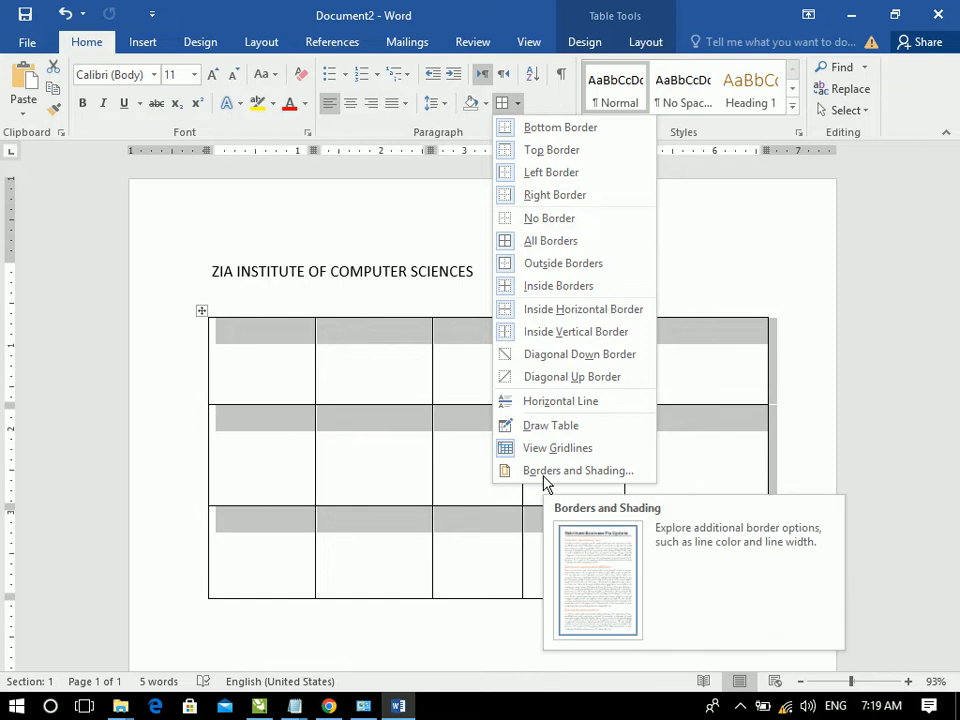
click(380, 188)
click(517, 104)
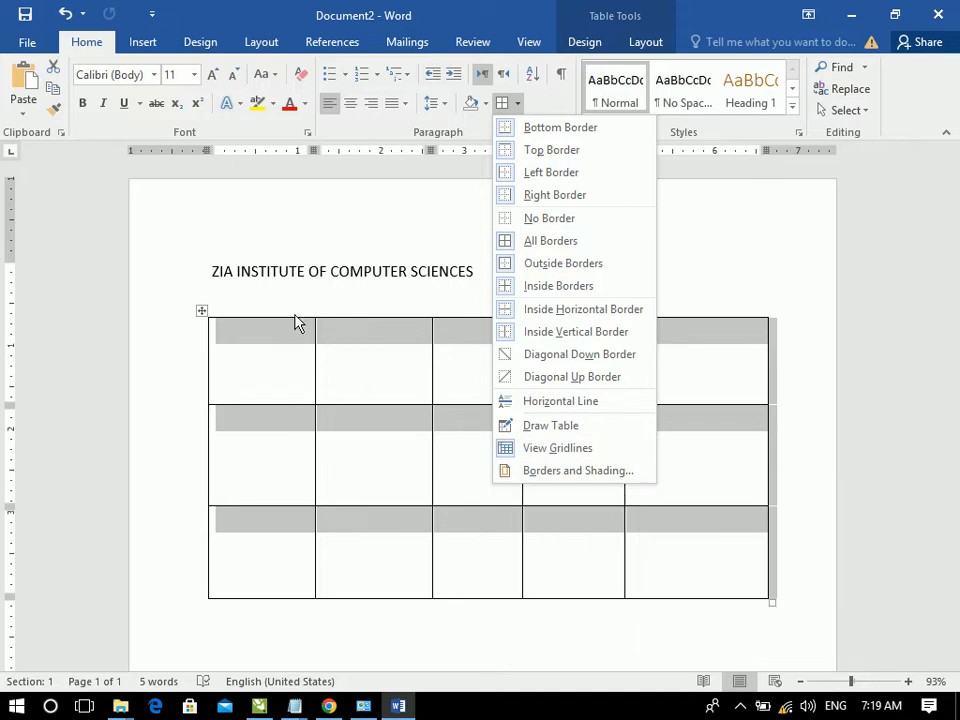
- Delete the entire document content, including the heading and the table
click(296, 298)
key(ctrl+a)
key(Delete)
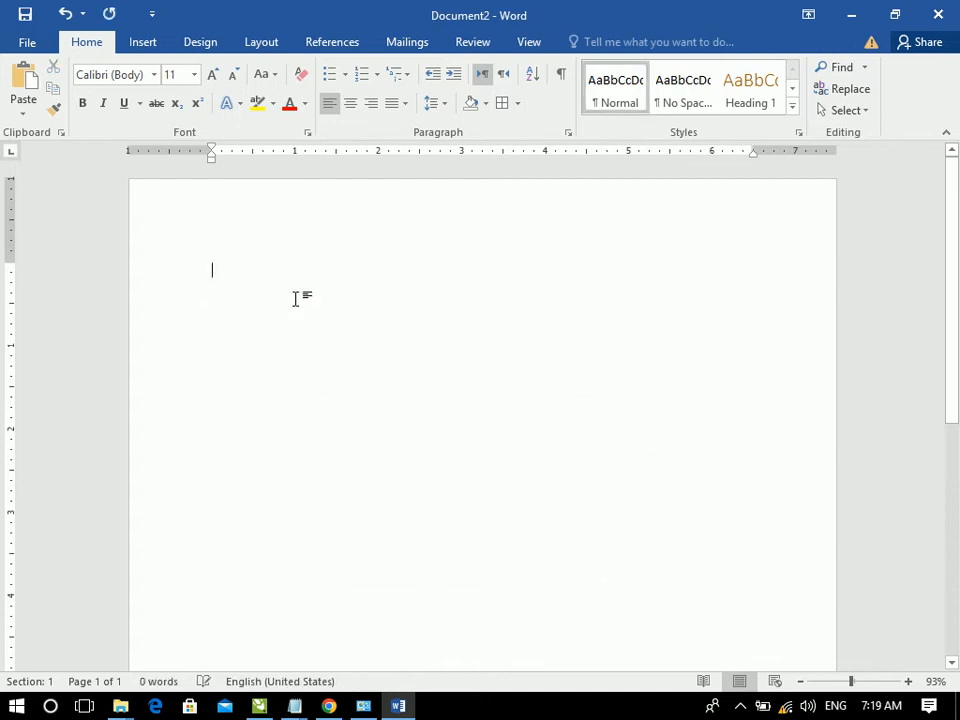
- Generate sample paragraphs with =RAND() and justify all of the text
text(=RAND())
key(Return)
key(ctrl+a)
key(ctrl+j)
click(299, 305)
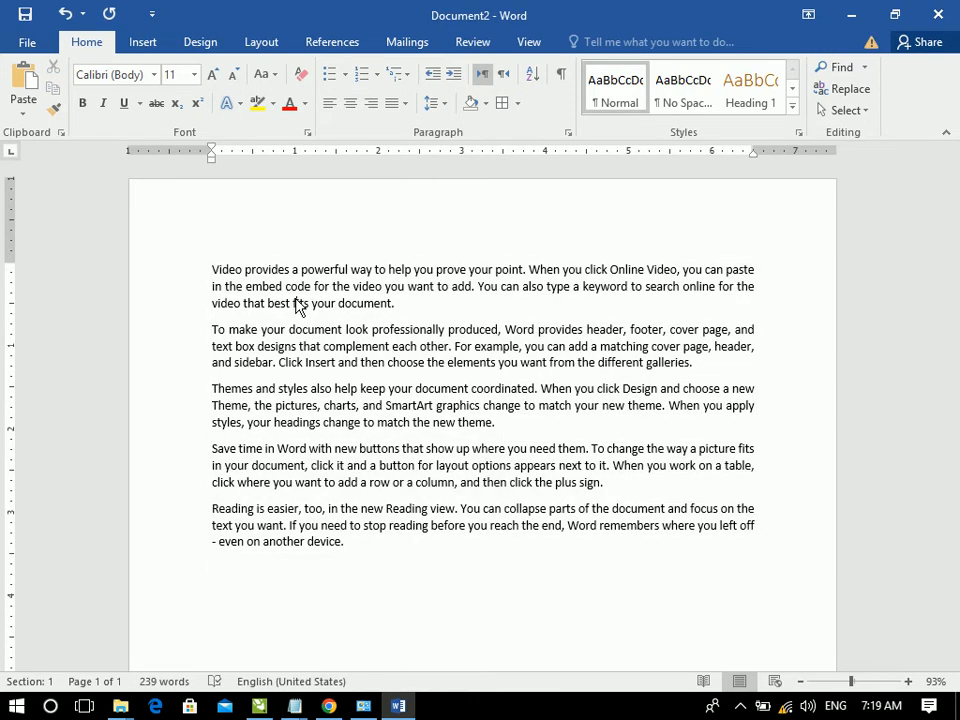
- Apply a red 3 pt thin-thick double-line Box border to all five paragraphs through Borders and Shading
drag(367, 543, 131, 275)
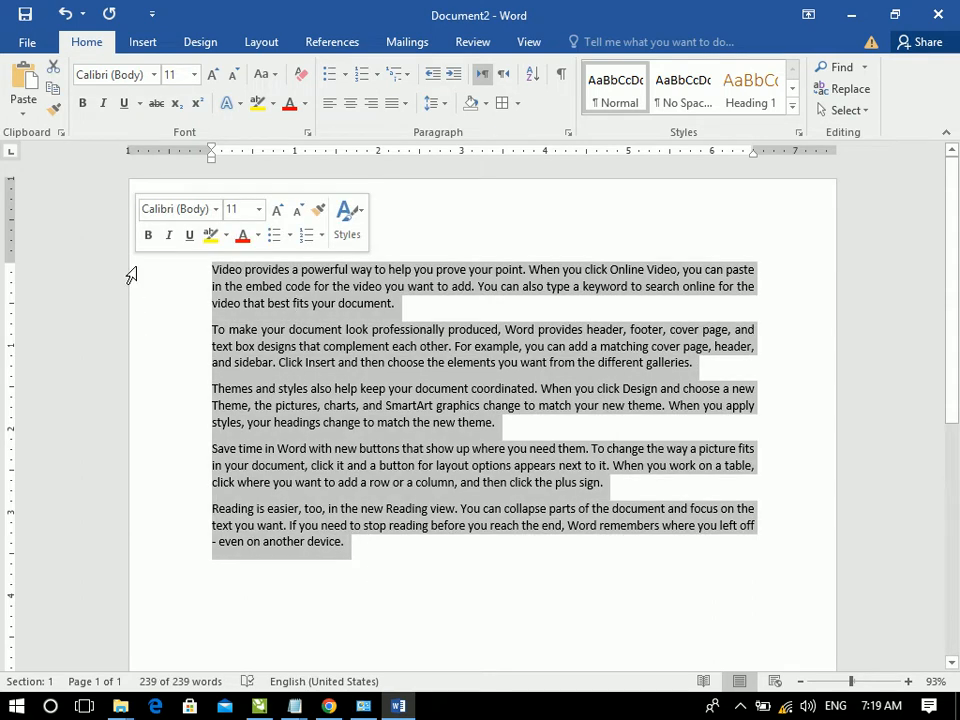
click(520, 104)
click(545, 470)
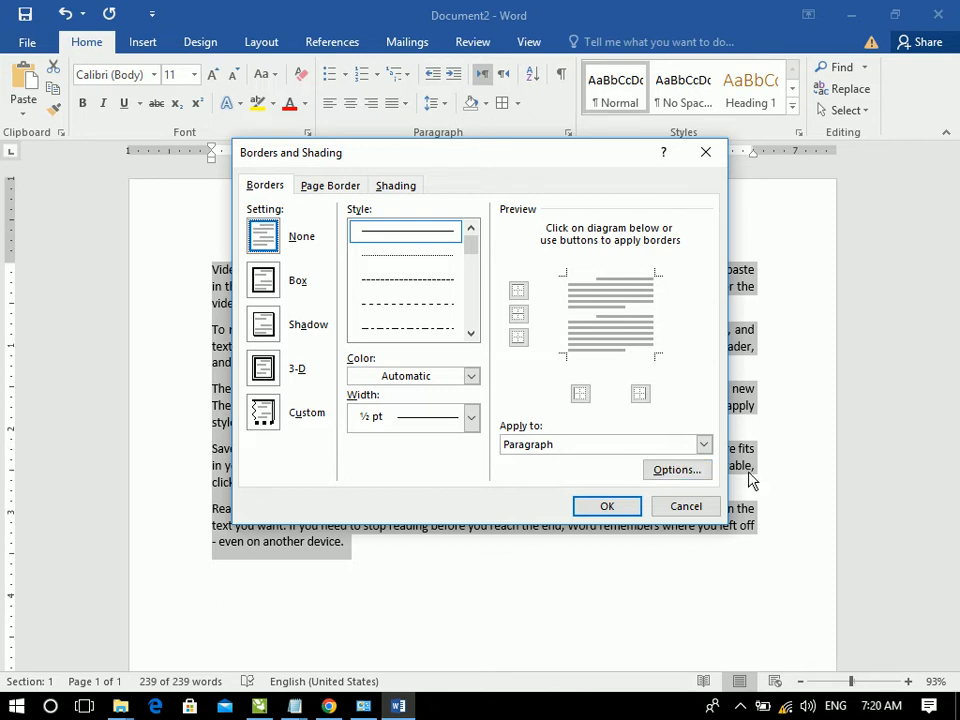
click(265, 282)
drag(471, 248, 474, 287)
click(435, 308)
click(430, 328)
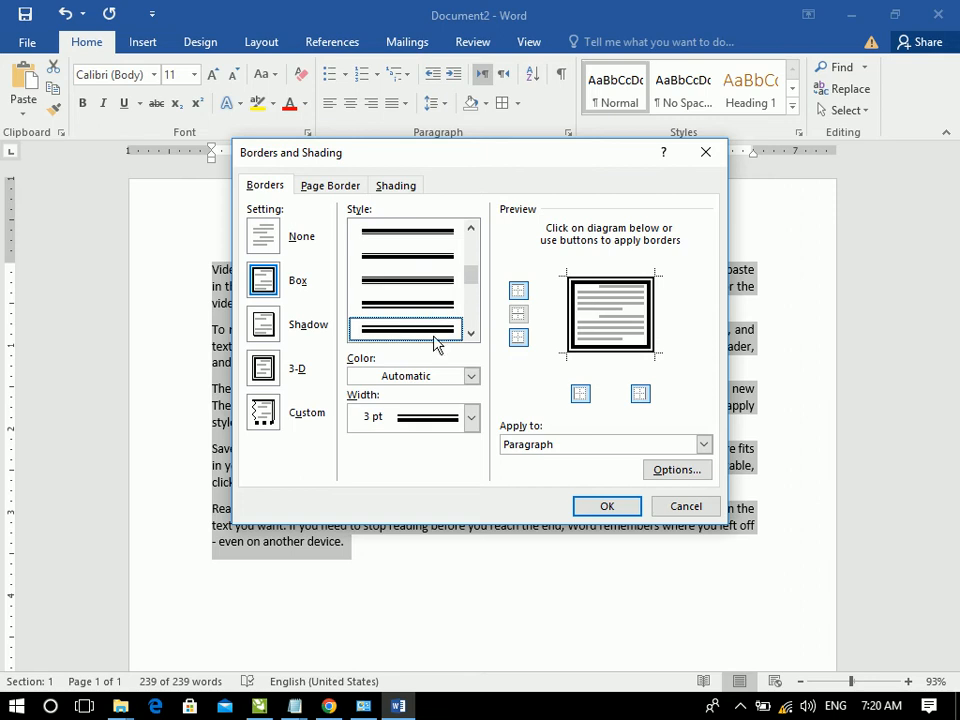
click(471, 378)
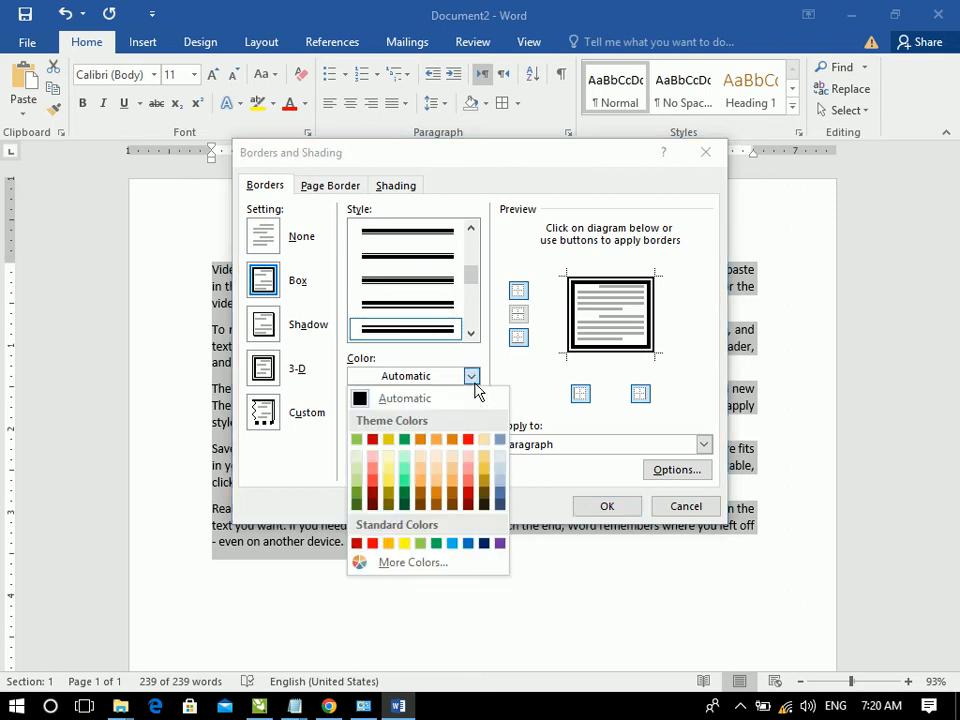
click(372, 543)
click(607, 507)
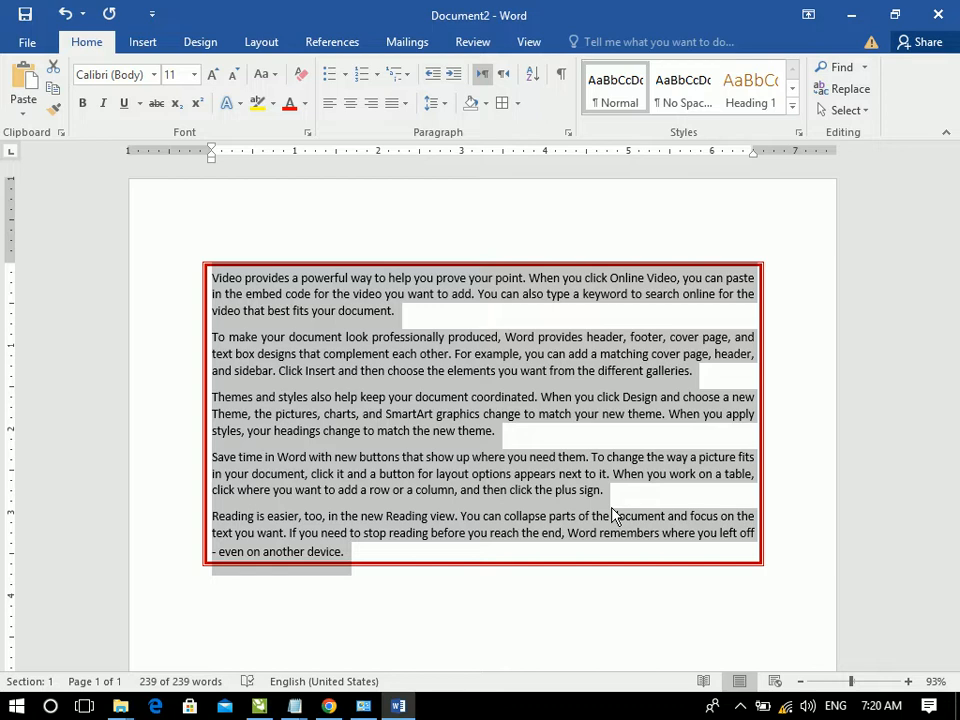
- Remove the box border from the paragraphs with No Border and deselect the text
click(517, 103)
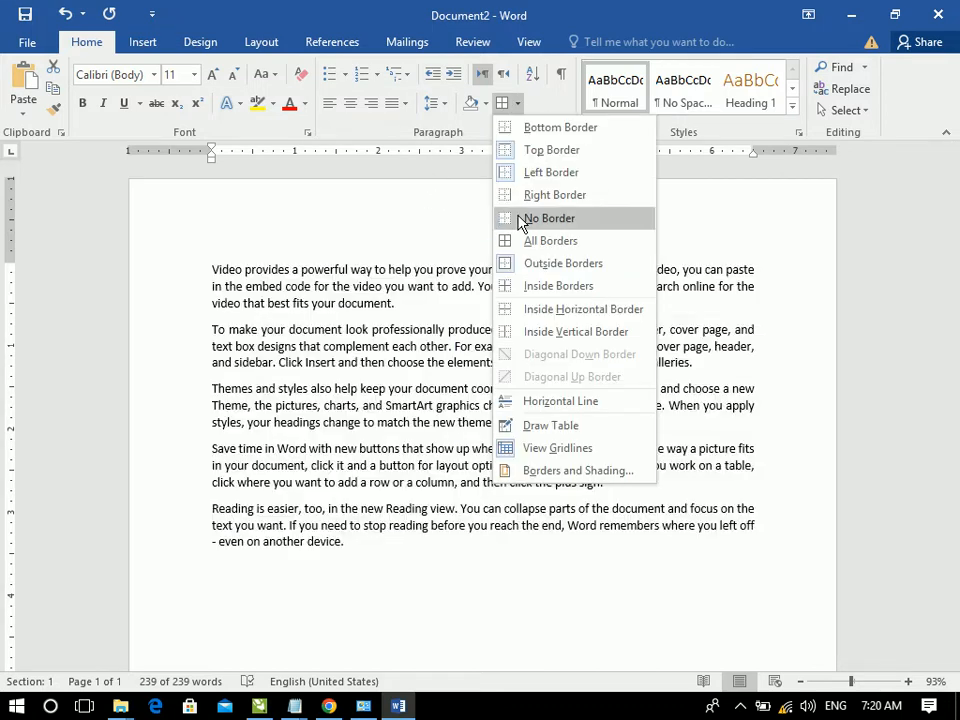
click(520, 222)
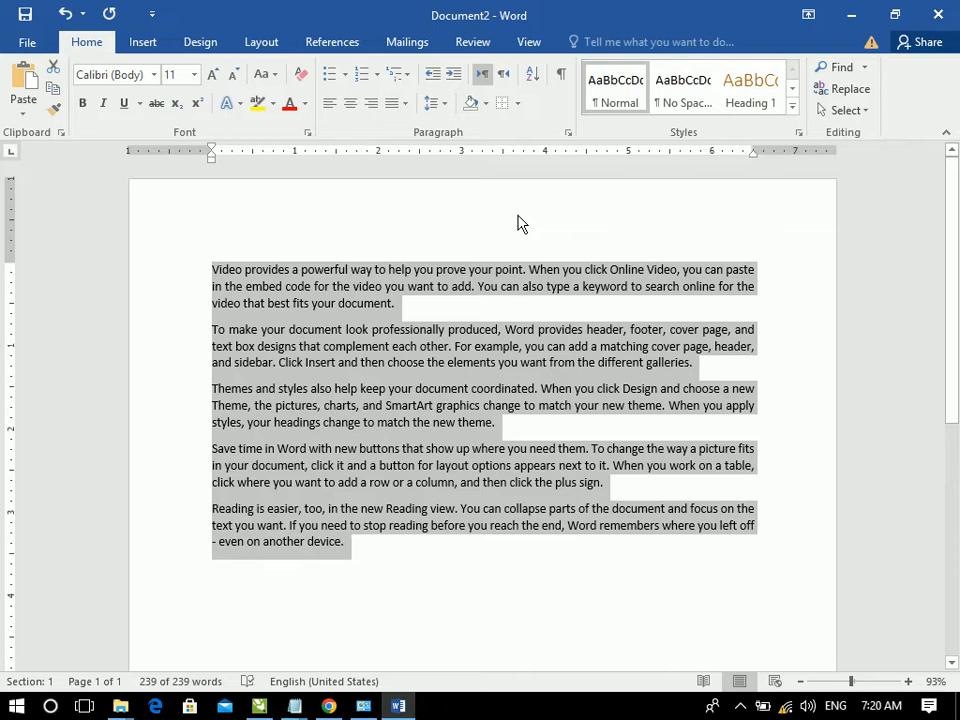
click(324, 482)
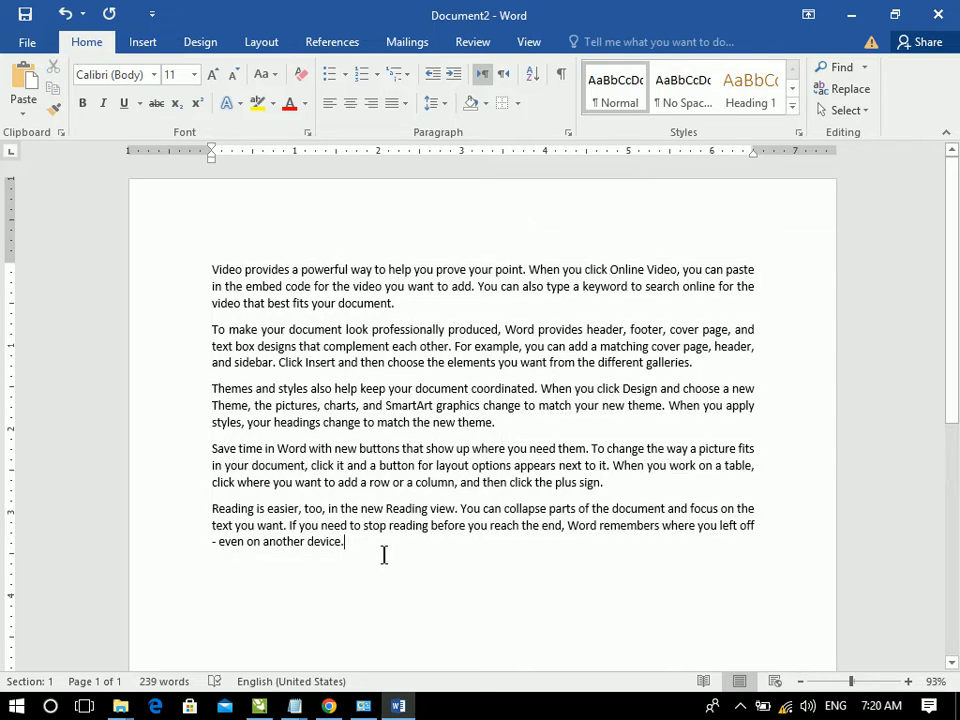
- Delete all the sample text to leave the document empty
key(Return)
key(ctrl+a)
key(Delete)
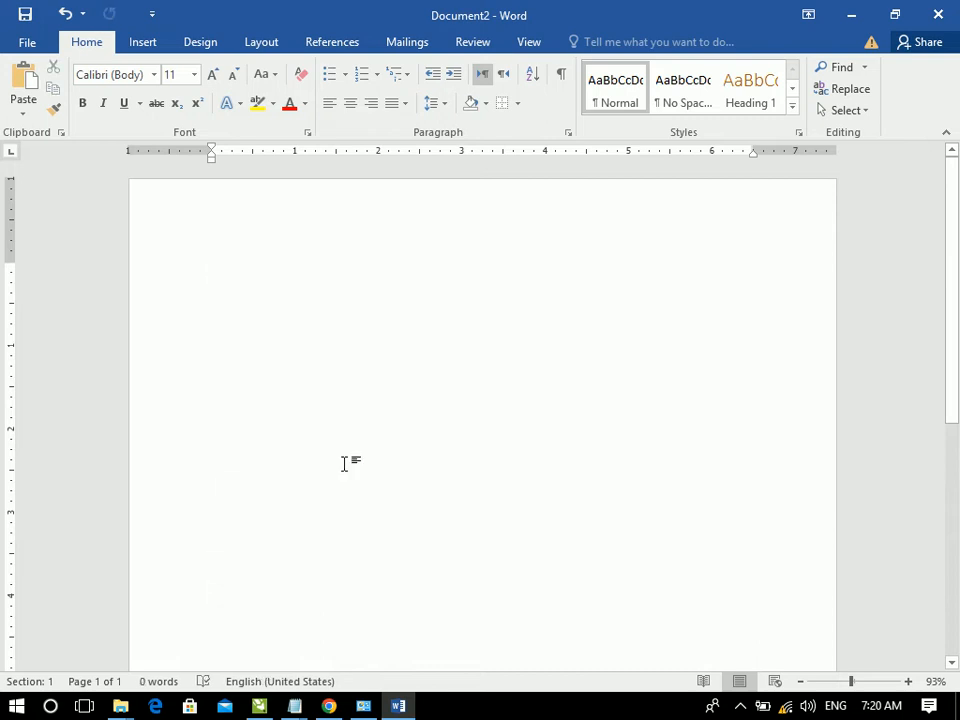
- Add a green 3 pt thin-thick double-line Box page border to the whole document
click(519, 105)
click(525, 474)
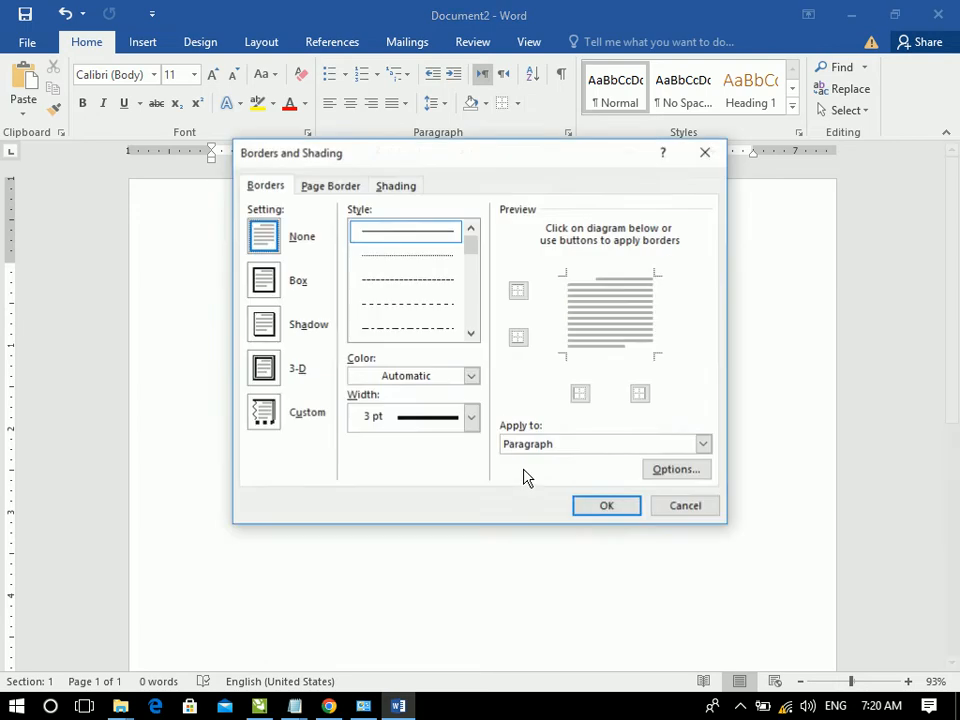
click(331, 186)
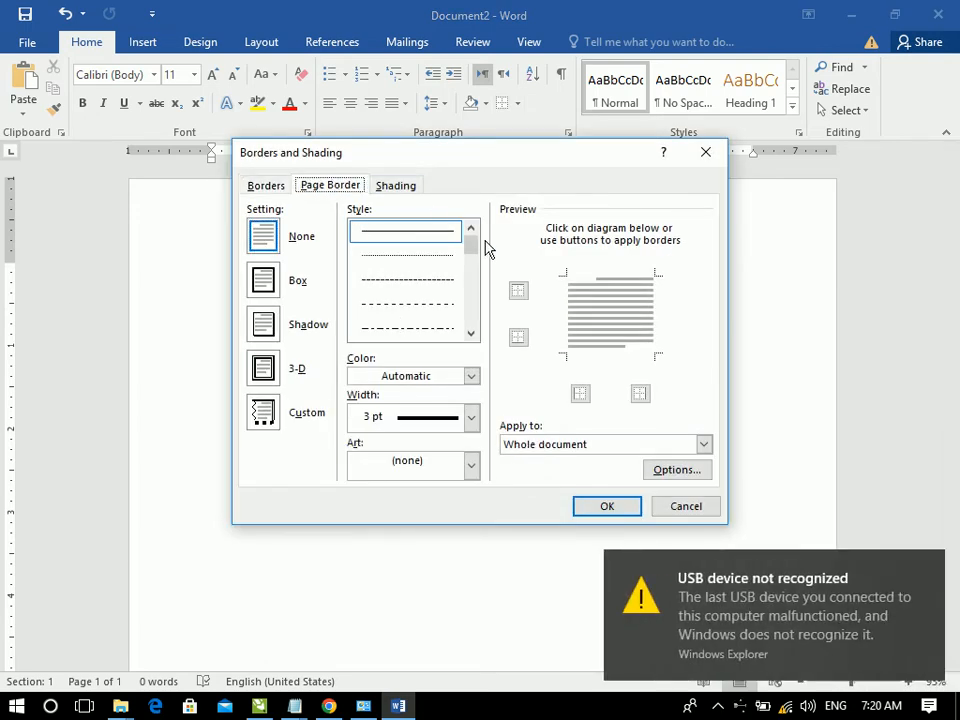
drag(476, 255, 476, 289)
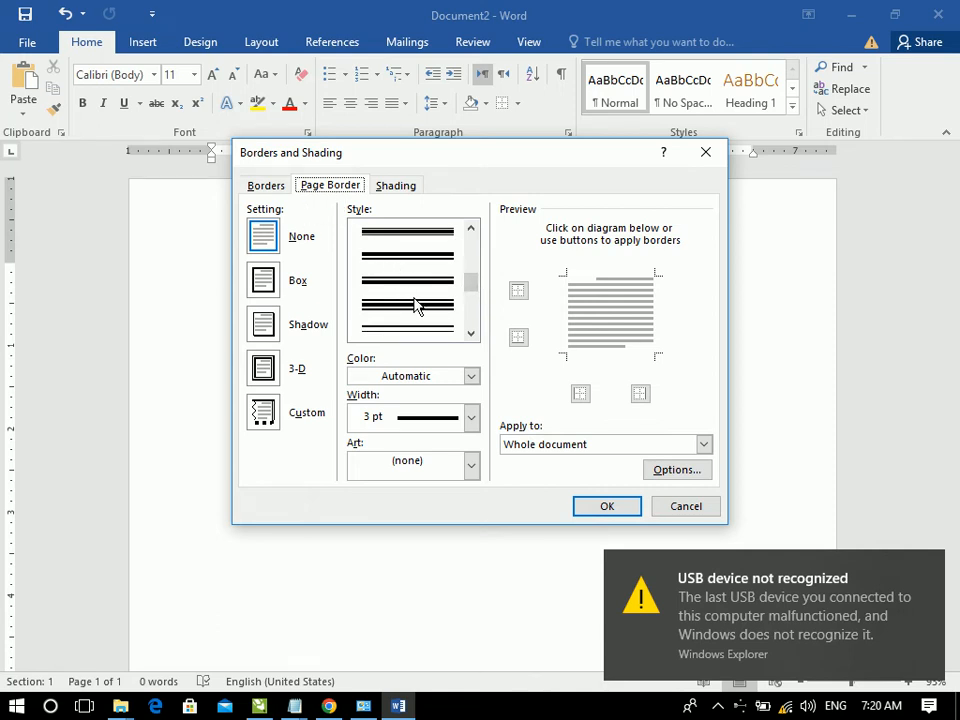
click(431, 337)
click(470, 376)
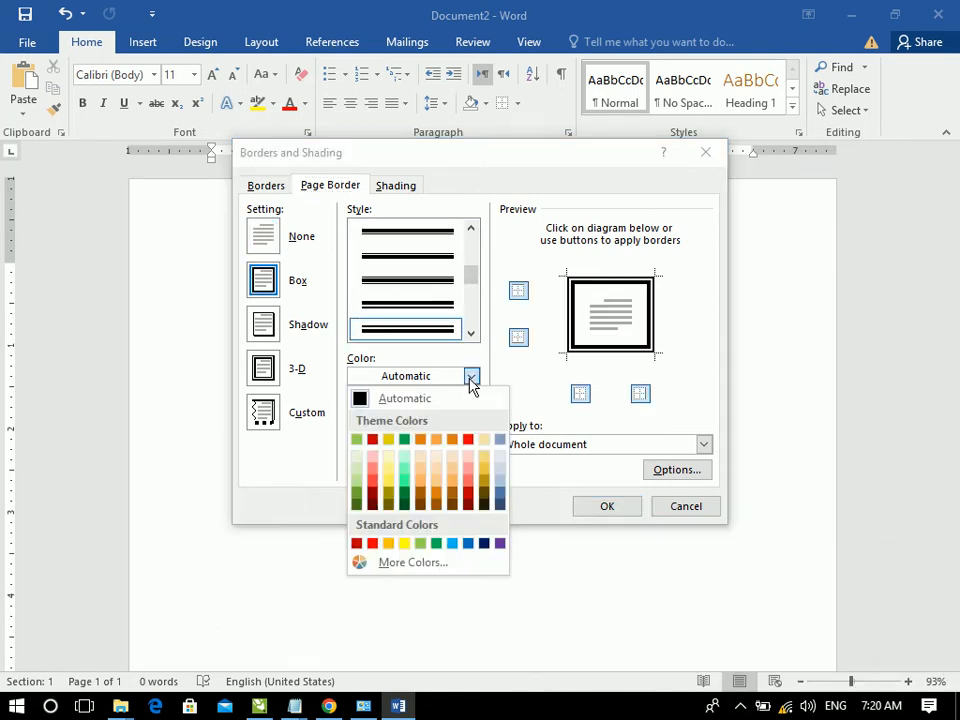
click(419, 548)
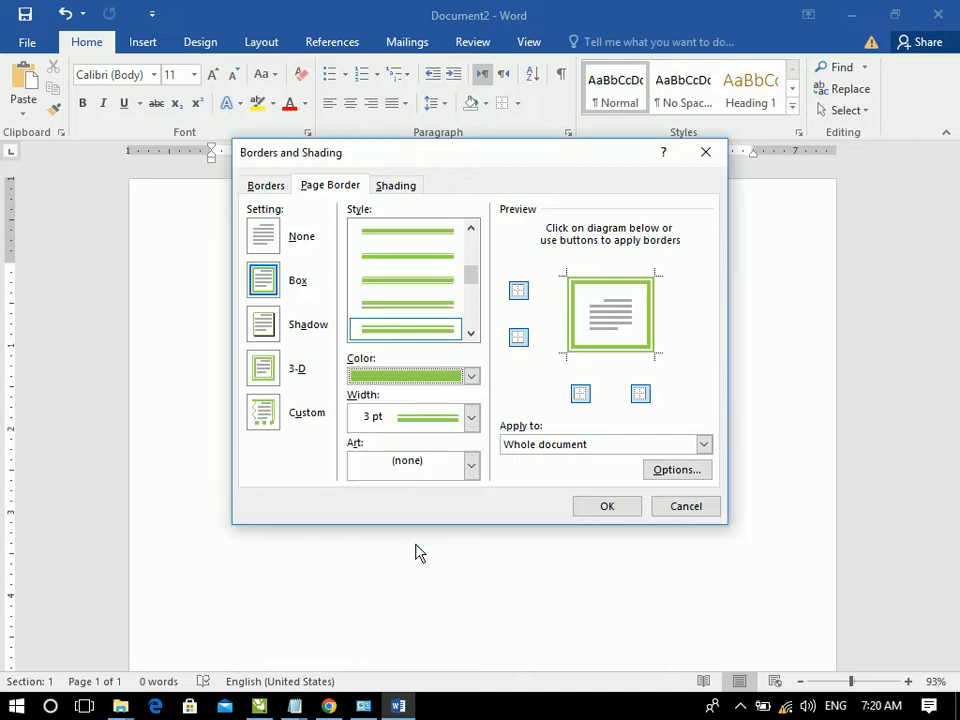
click(612, 508)
drag(958, 229, 958, 54)
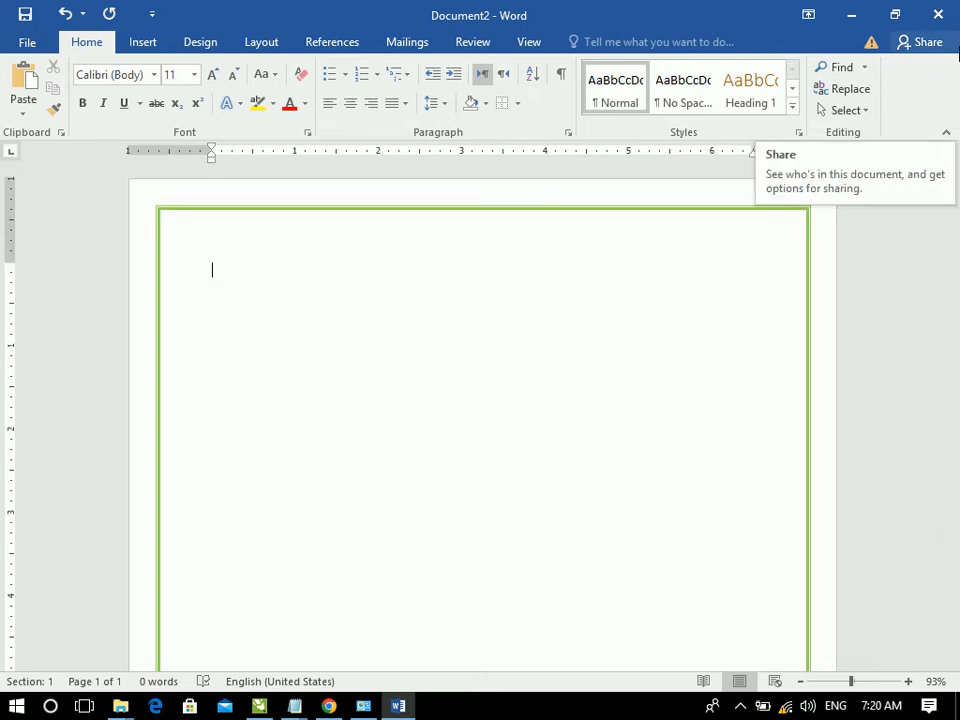
- Enter the heading "Afghanistan" and generate sample paragraphs below it with =rand()
text(aFGHANISTAN)
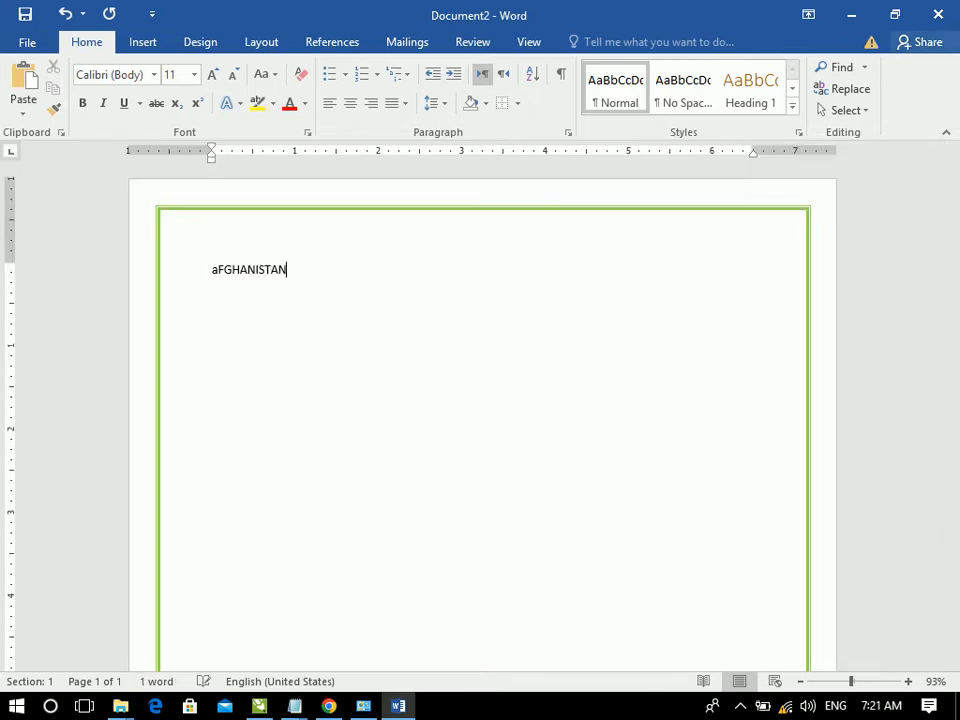
key(Return)
text(=ran)
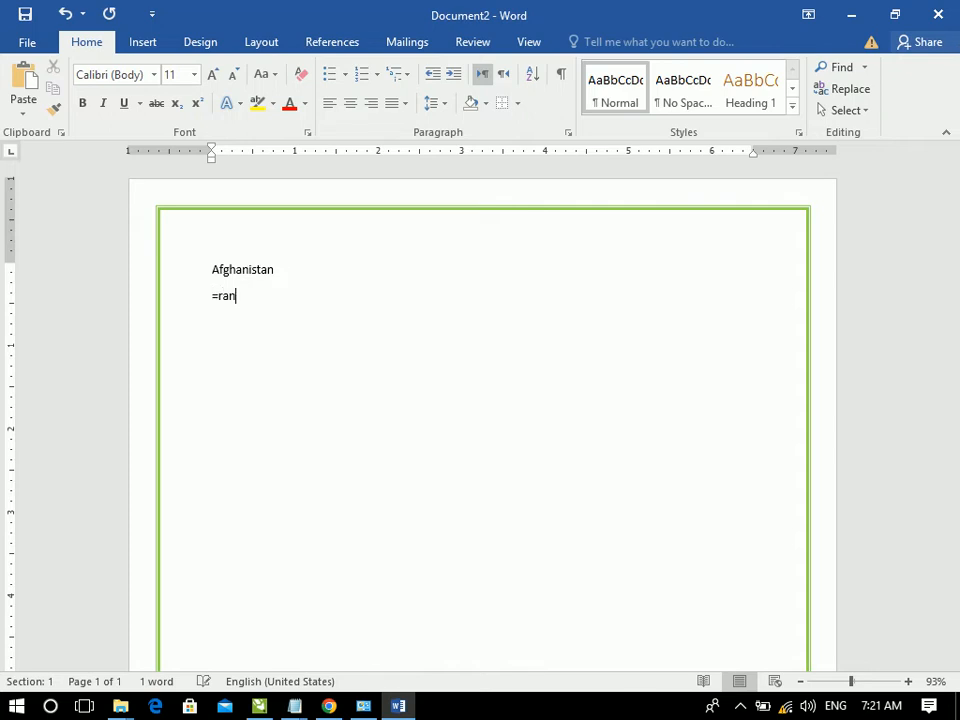
text(d())
key(Return)
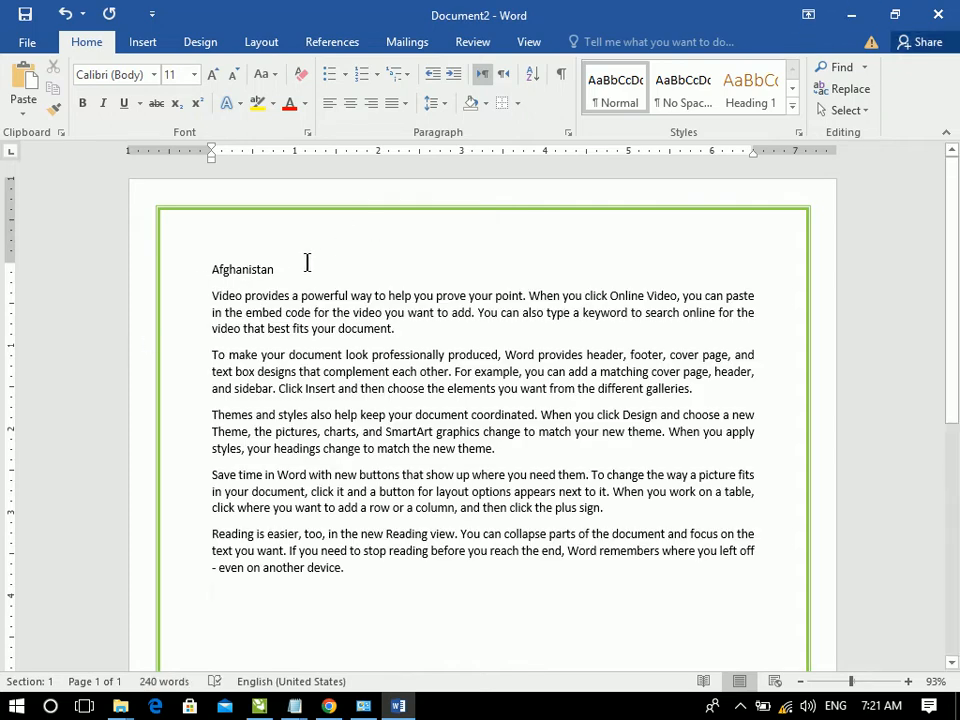
- Enlarge the "Afghanistan" heading to 20 pt, make it bold and deselect it
drag(310, 260, 68, 125)
click(211, 74)
click(211, 74)
click(211, 74)
click(211, 74)
click(211, 74)
key(ctrl+b)
click(503, 270)
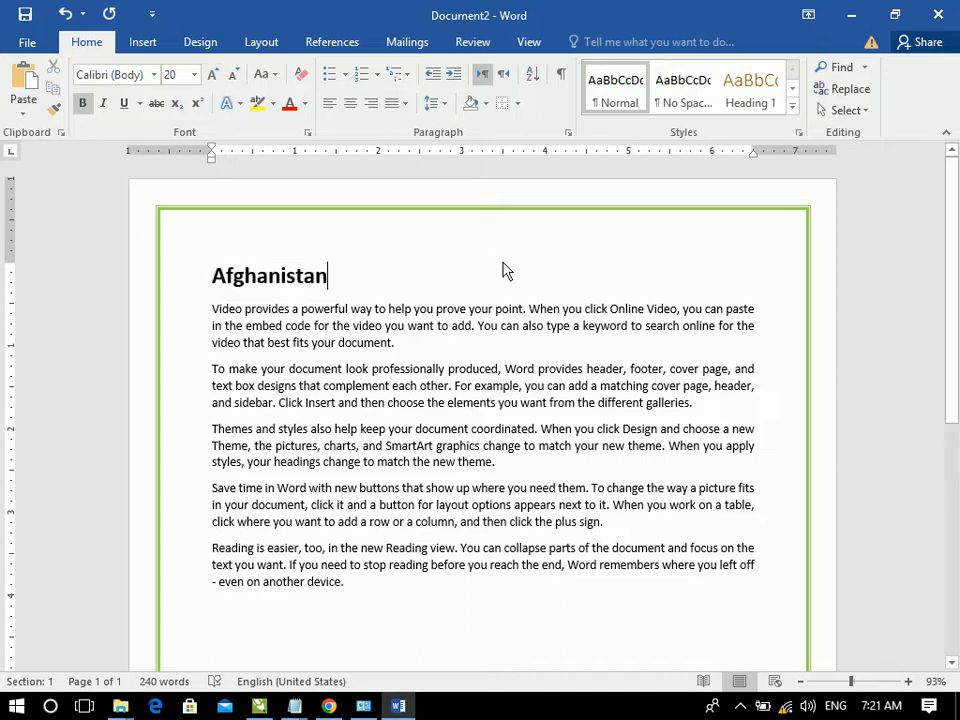
- Change the page border's color to purple for the whole document
click(517, 103)
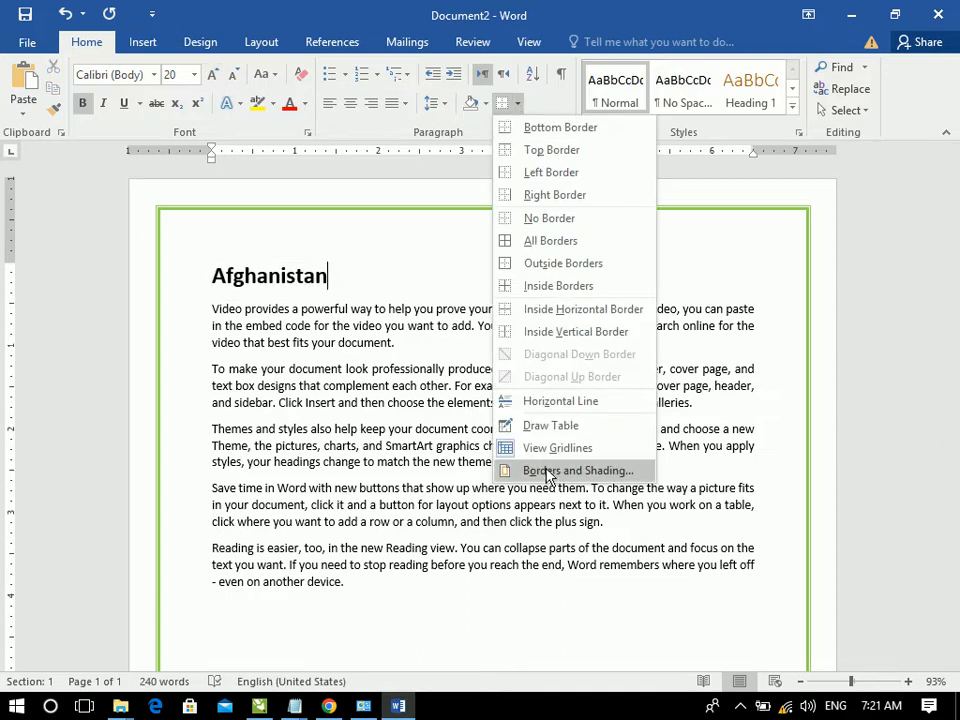
click(515, 468)
click(330, 186)
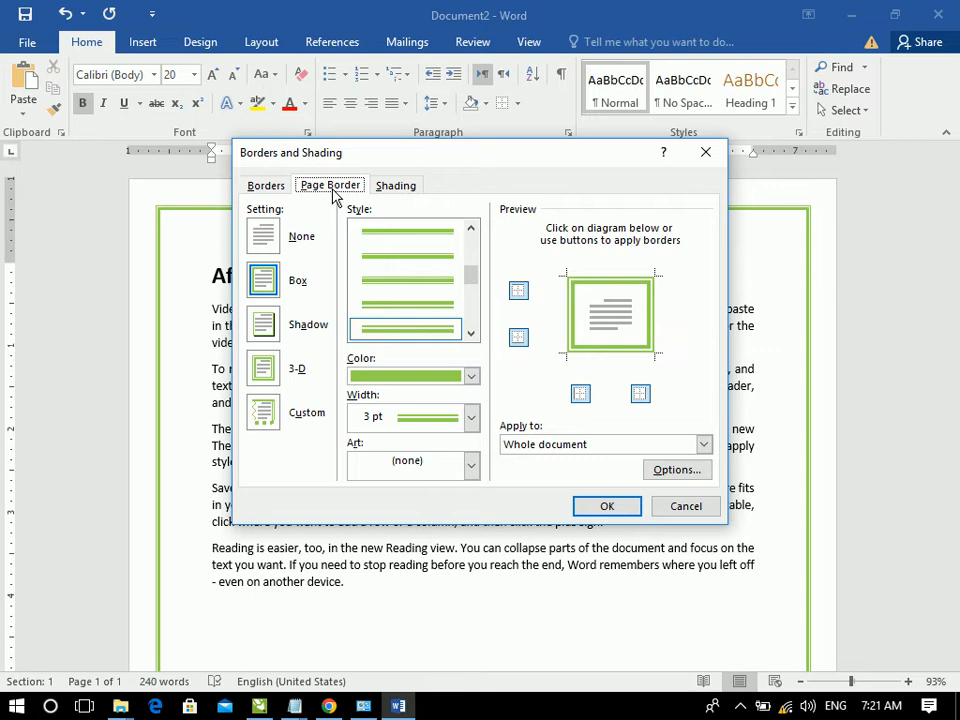
click(470, 377)
click(500, 543)
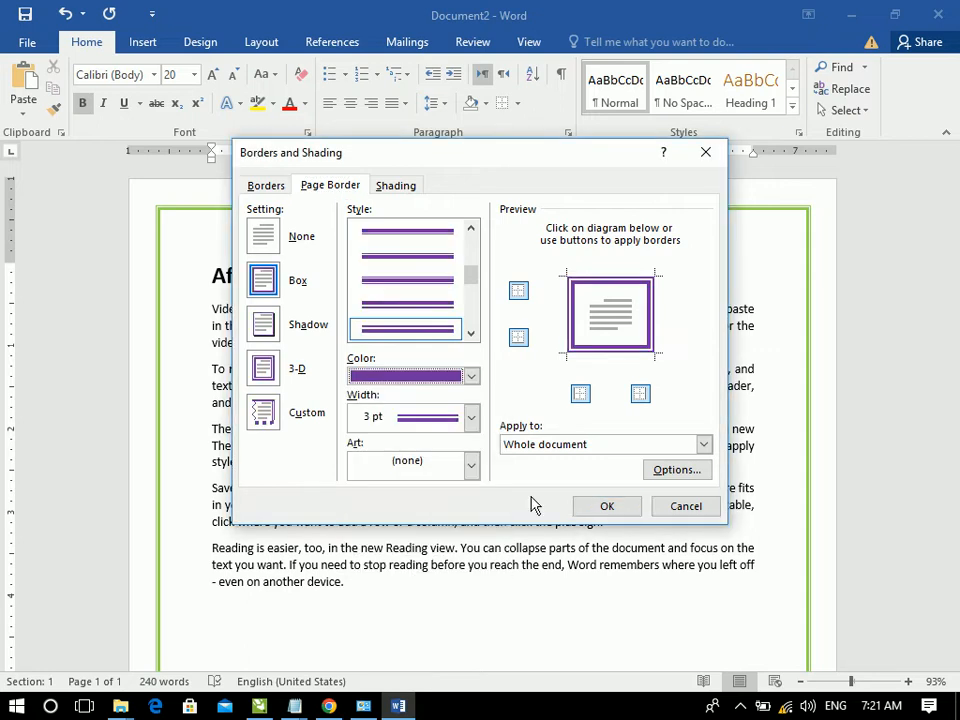
click(600, 506)
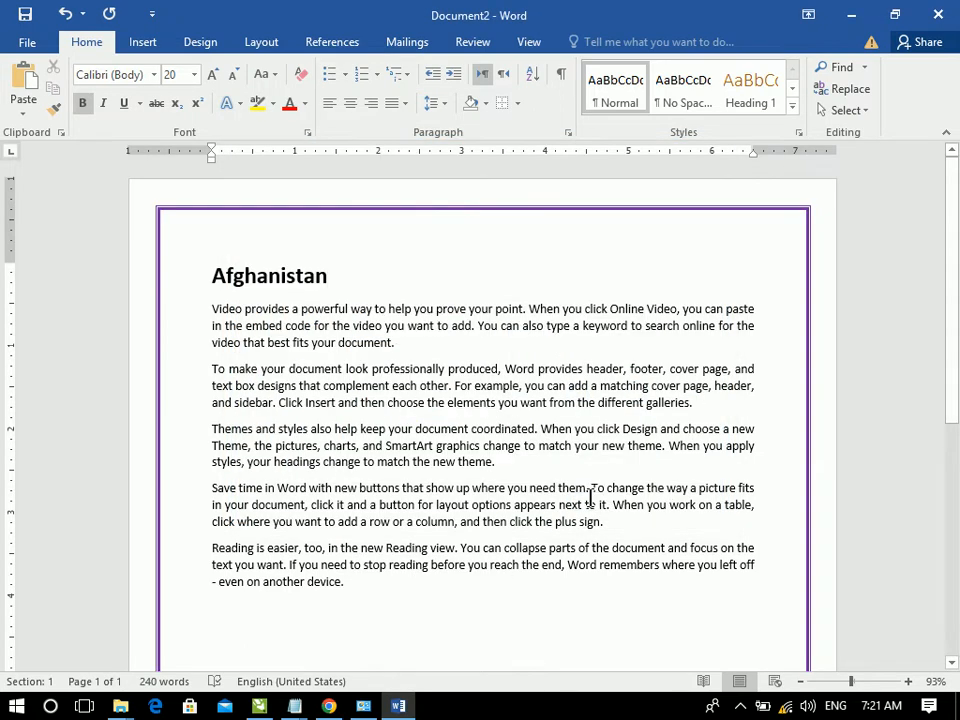
- Apply the flower art pattern to the page border and set its width to 15 pt
click(518, 104)
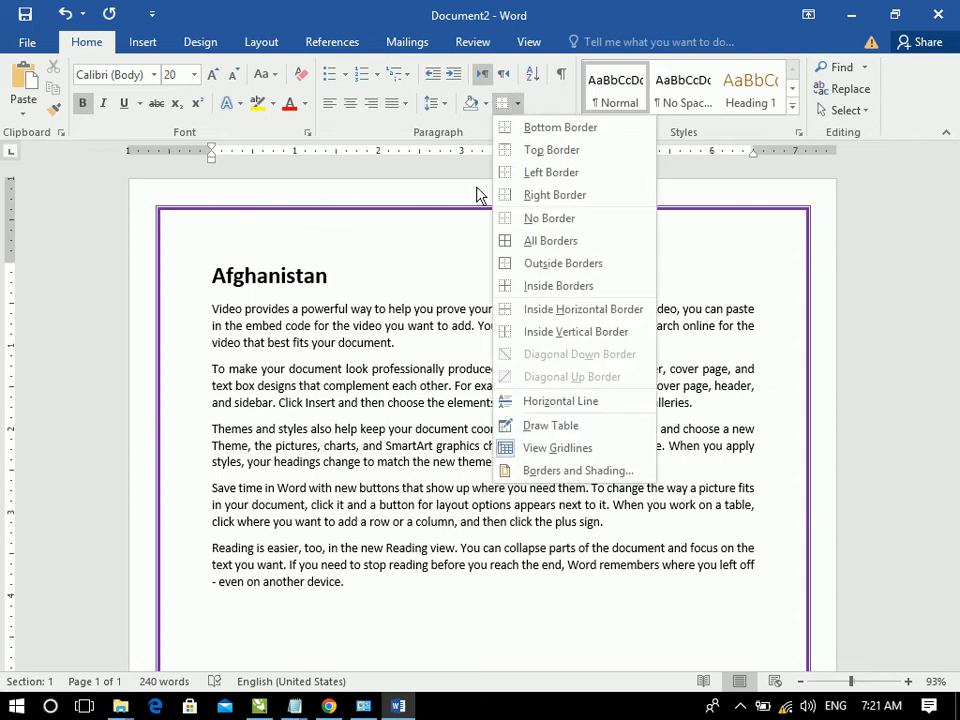
click(588, 471)
click(323, 190)
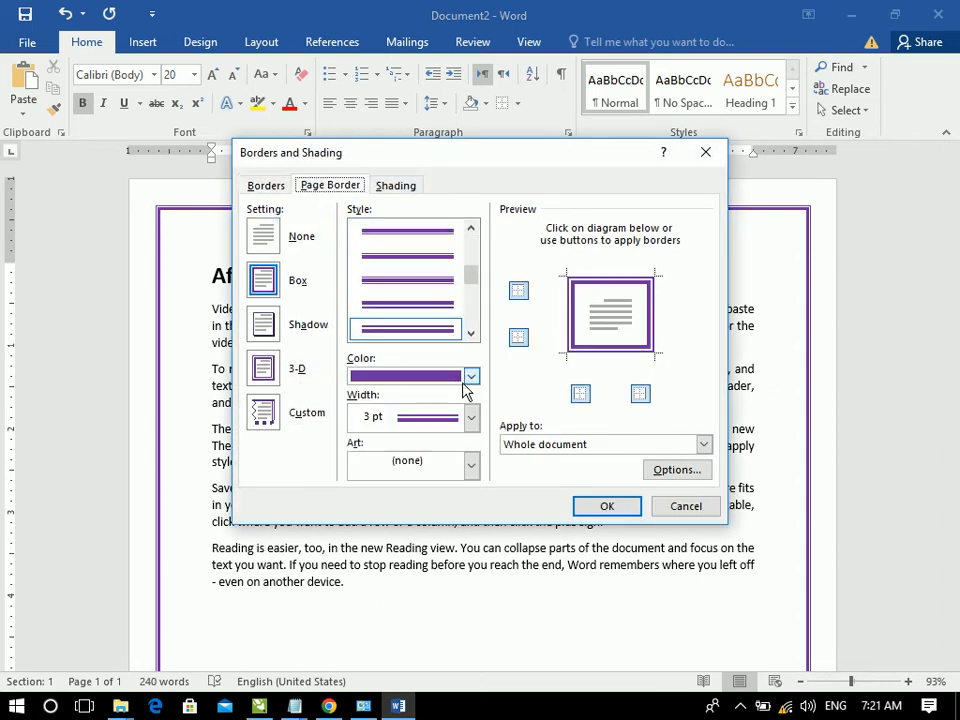
click(471, 467)
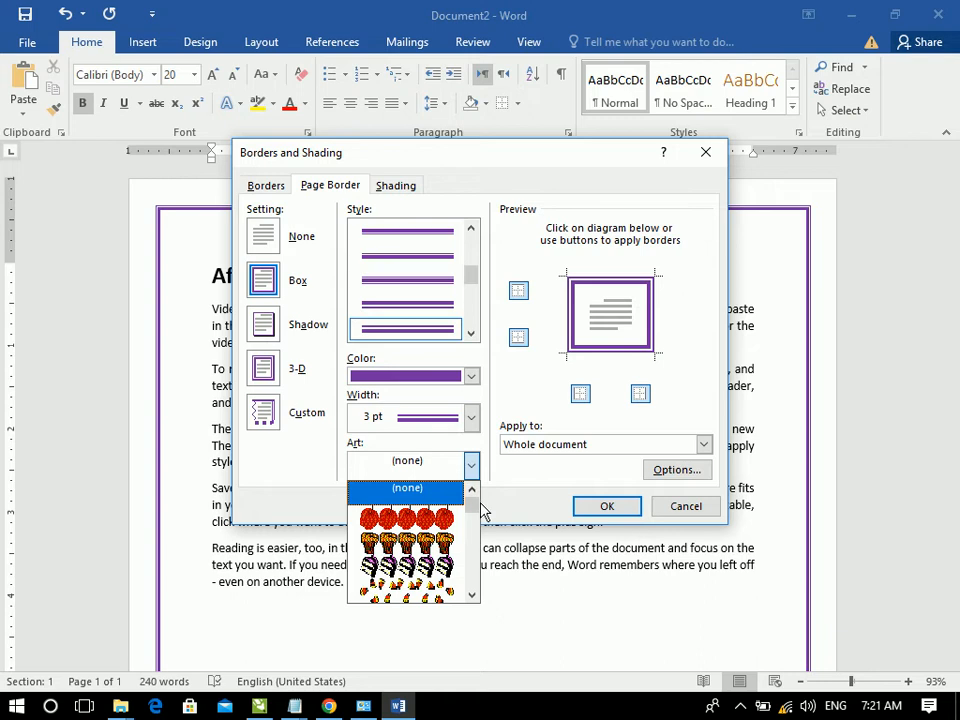
drag(473, 508, 476, 532)
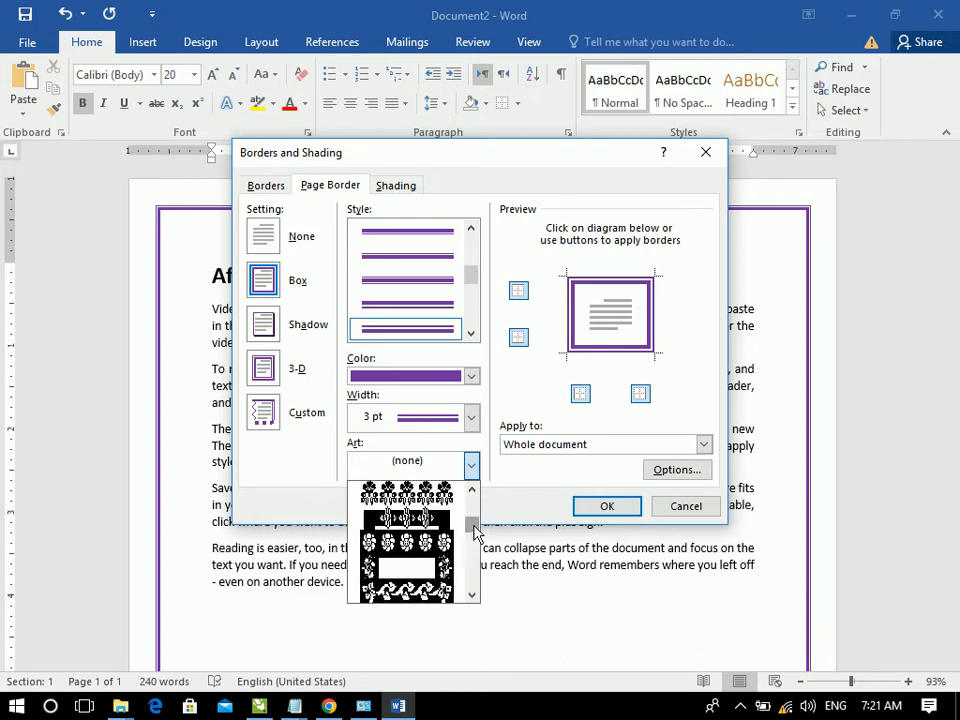
click(437, 493)
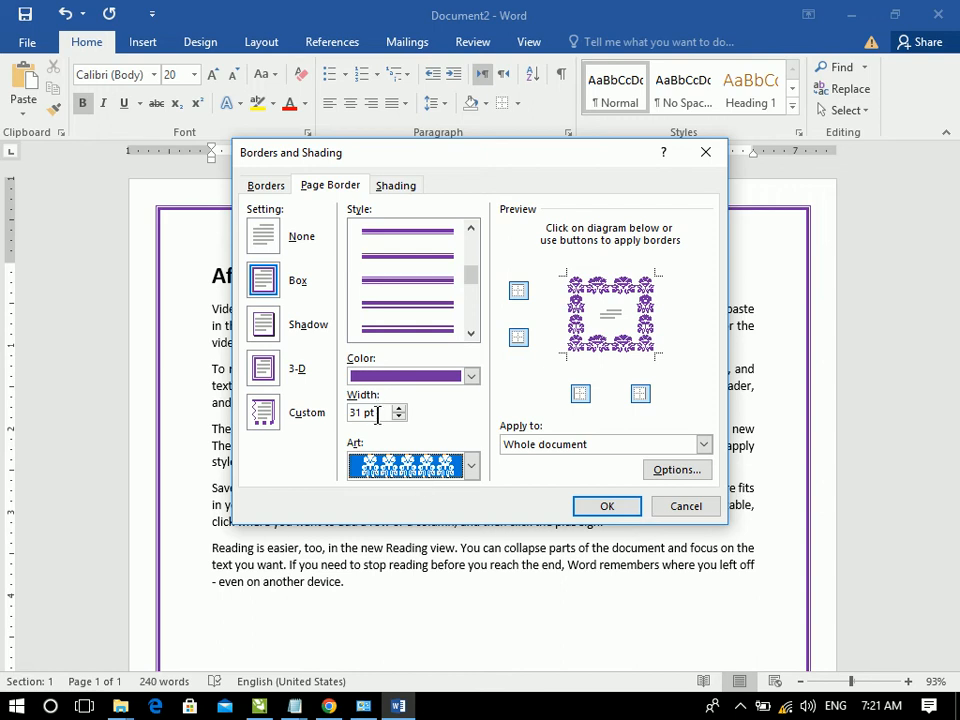
drag(390, 412, 297, 412)
text(15)
click(606, 506)
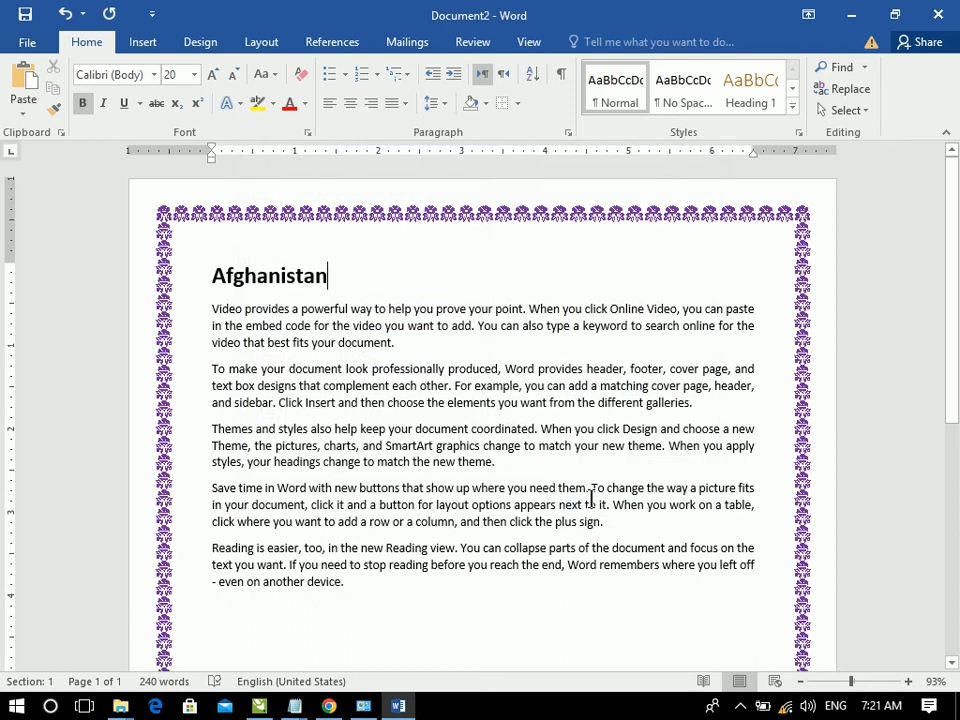
- Copy all the body paragraphs and paste them repeatedly at the document's end until the text reaches an eighth page
click(518, 104)
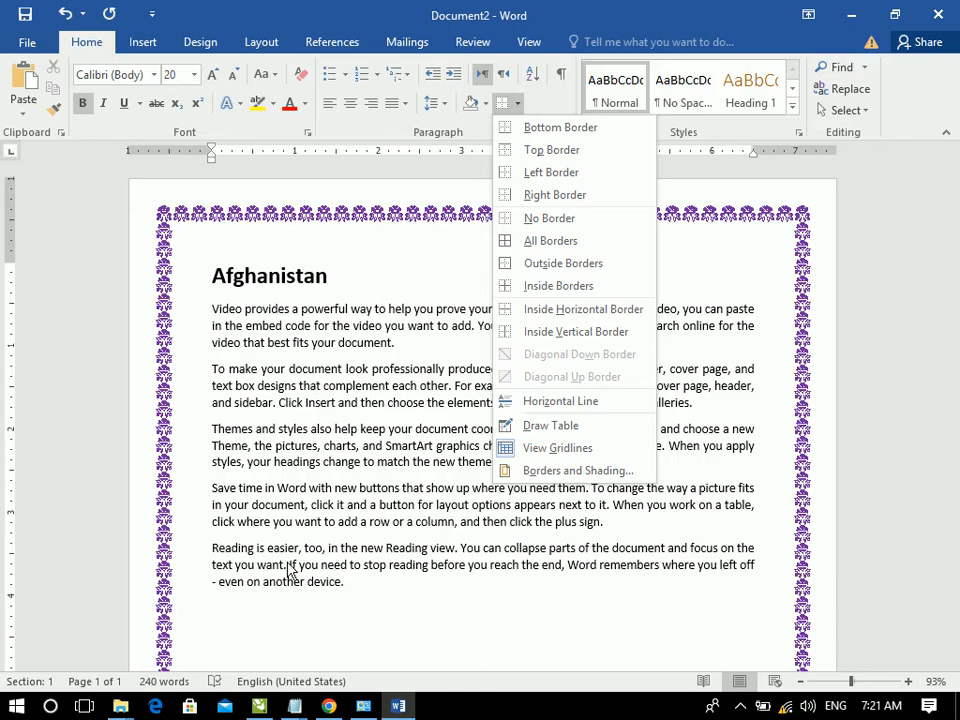
click(345, 602)
drag(345, 602, 137, 317)
key(ctrl+c)
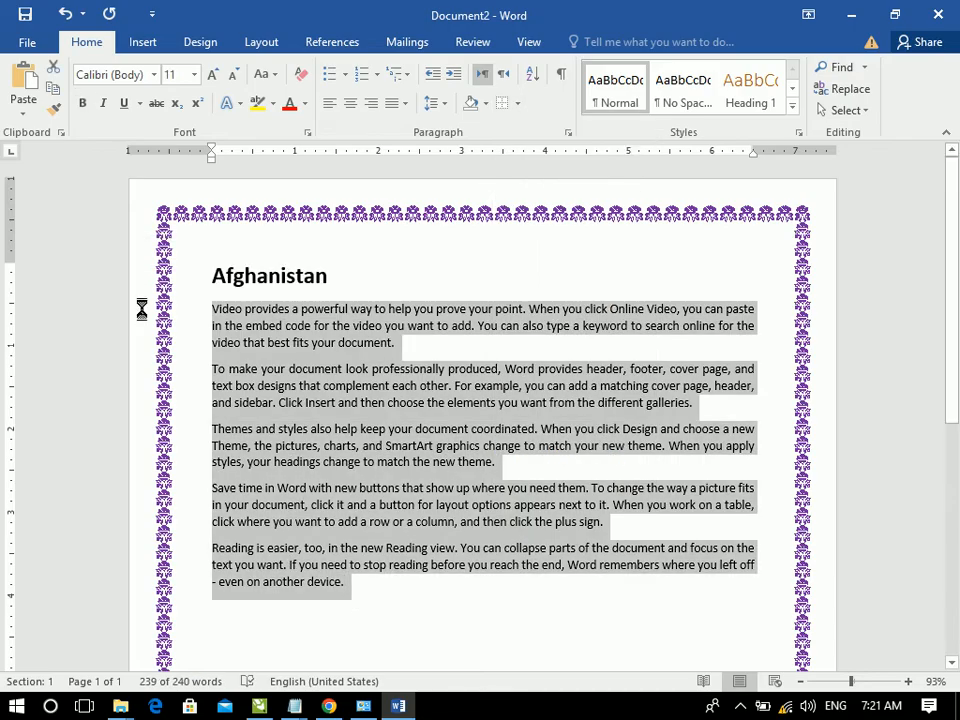
key(ctrl+End)
key(ctrl+v)
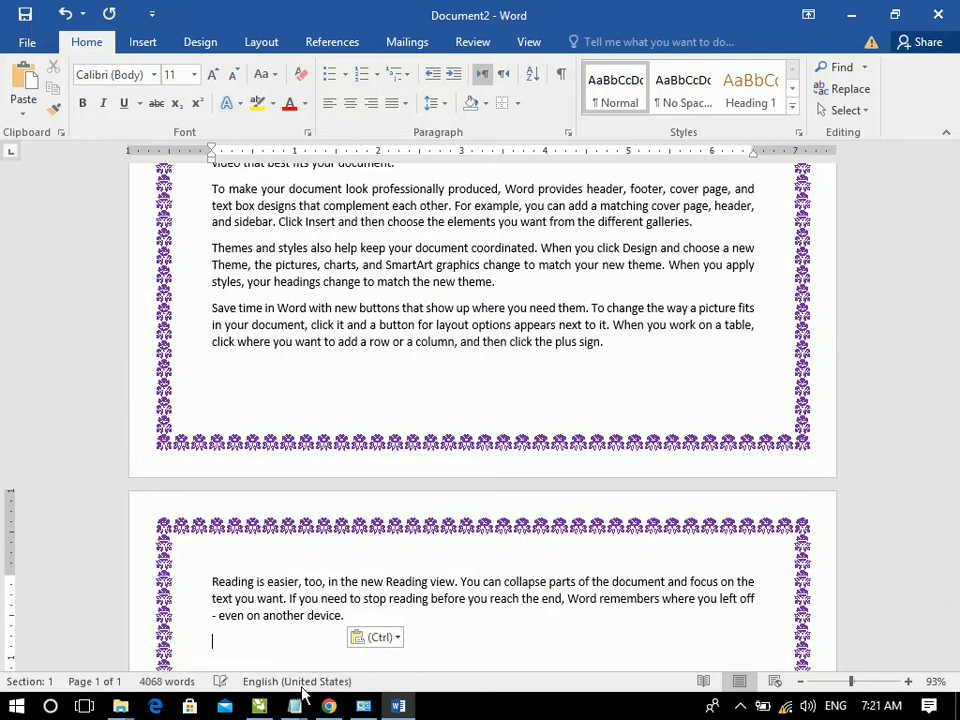
- Replace the document's last paragraph with the heading "Pakistan" at the start of the last page
double_click(92, 546)
text(Pa)
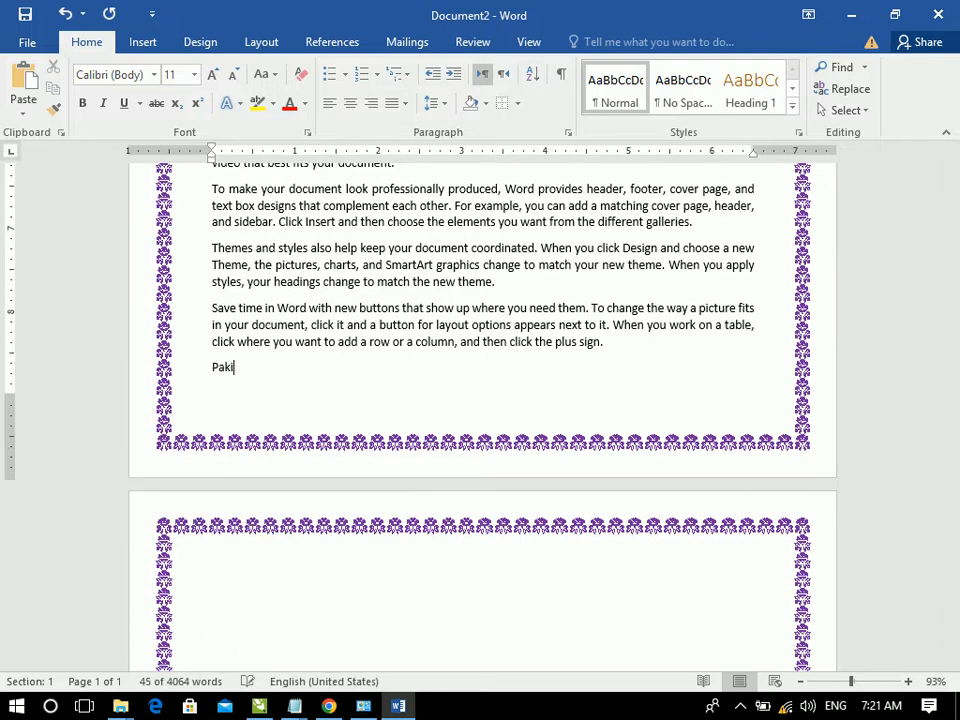
key(Return)
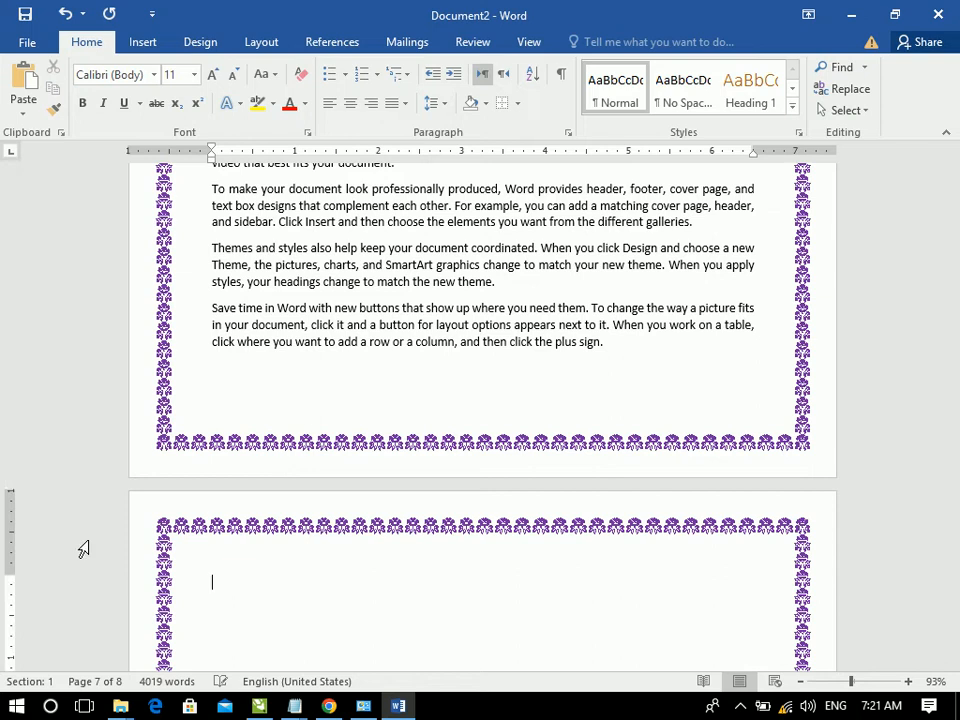
text(pAKISTAN)
key(Return)
- Make the "Pakistan" heading bold at 16 pt and paste the copied paragraphs below it
drag(233, 579, 150, 596)
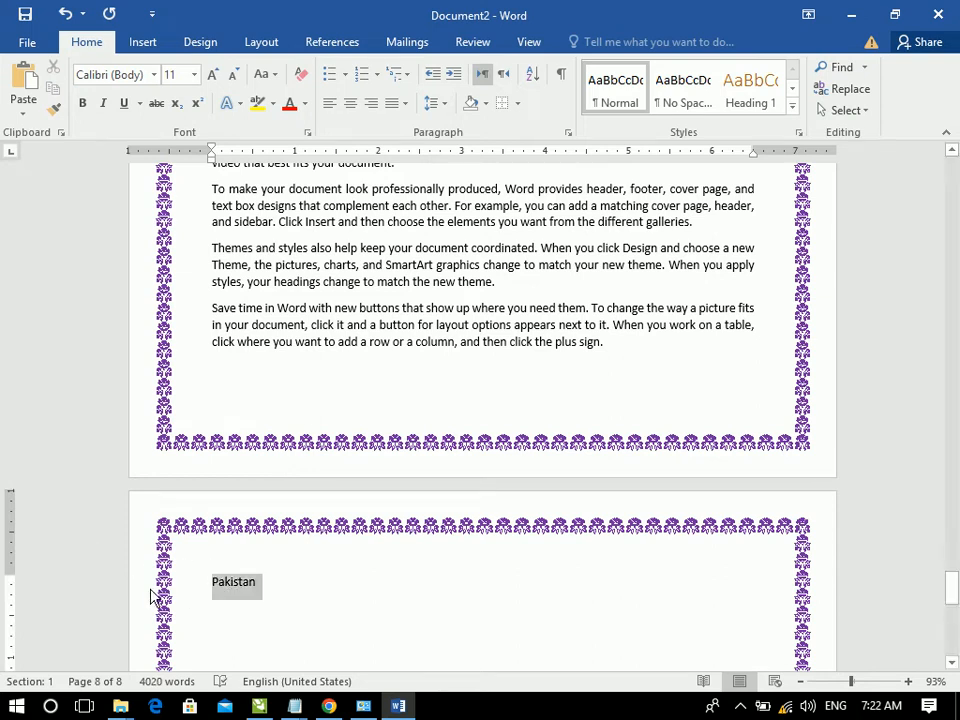
key(ctrl+b)
key(ctrl+bracketright)
key(ctrl+bracketright)
key(ctrl+bracketright)
key(ctrl+bracketright)
key(ctrl+bracketright)
key(Down)
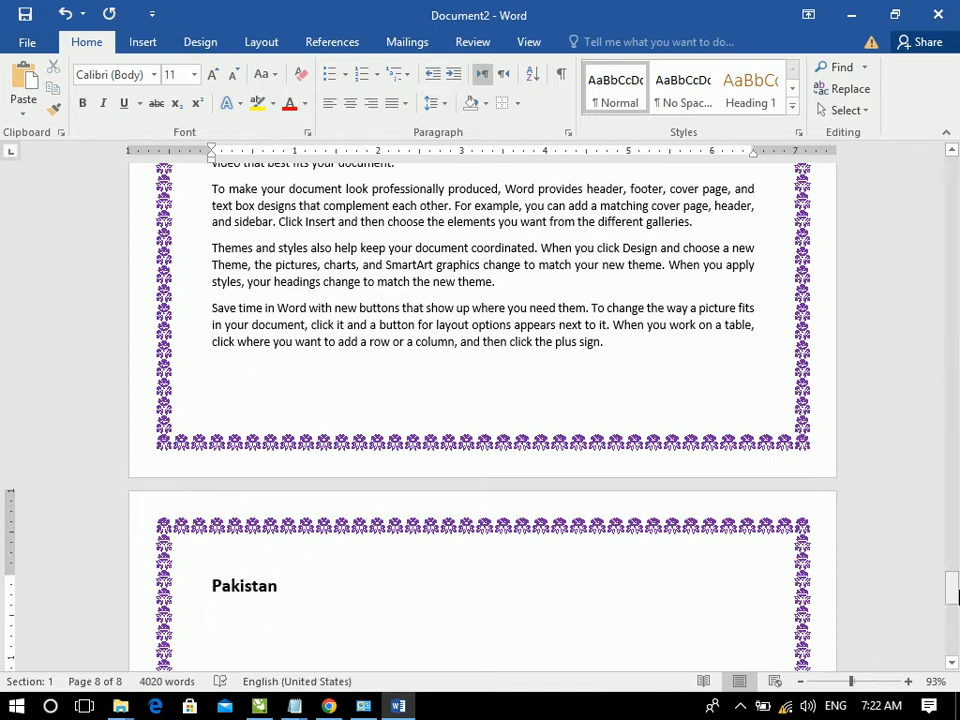
key(ctrl+v)
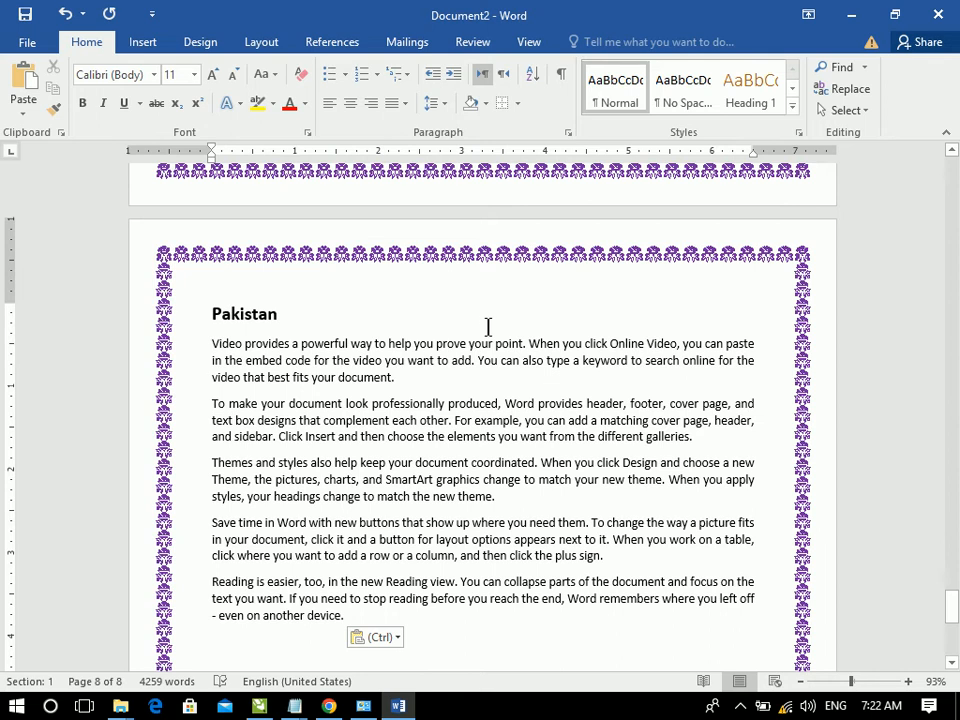
- Change the page border's art pattern to red flowers at 12 pt for the whole document
click(517, 103)
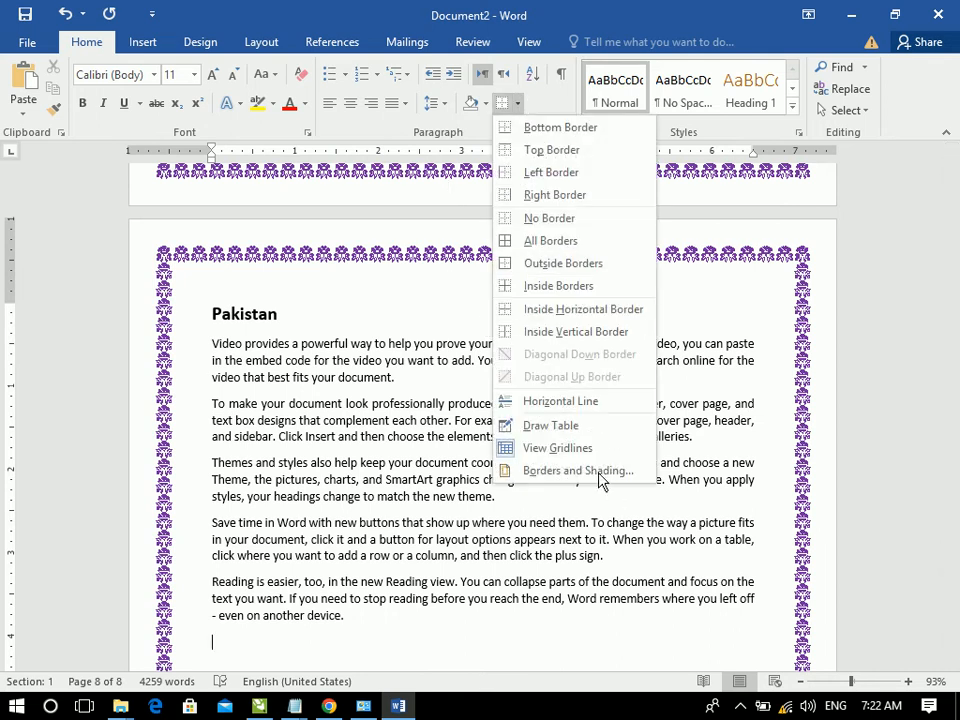
click(578, 470)
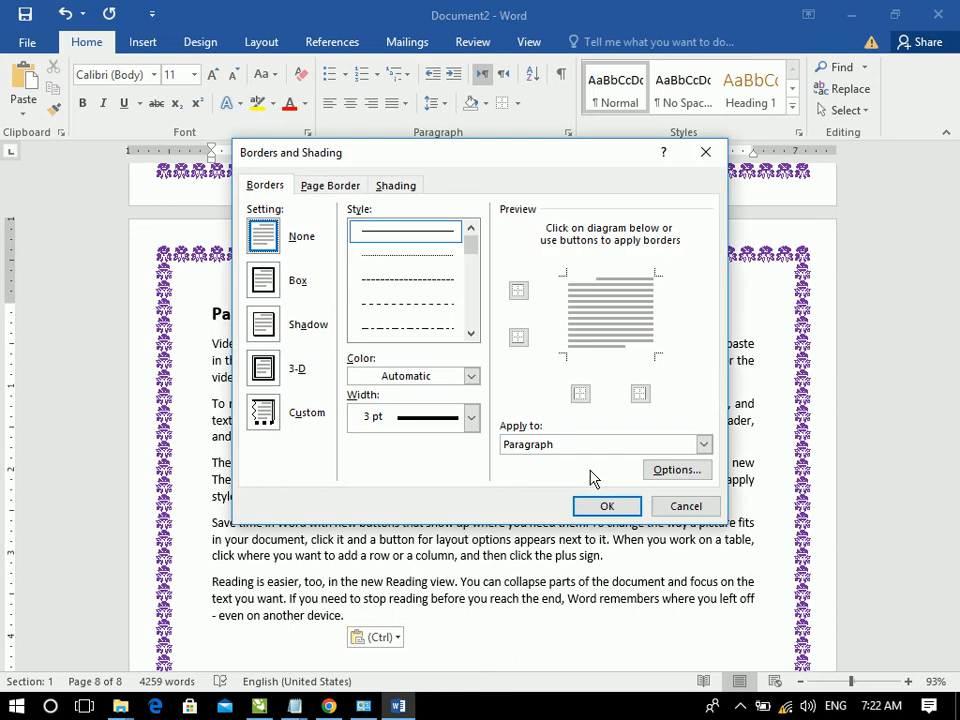
click(343, 183)
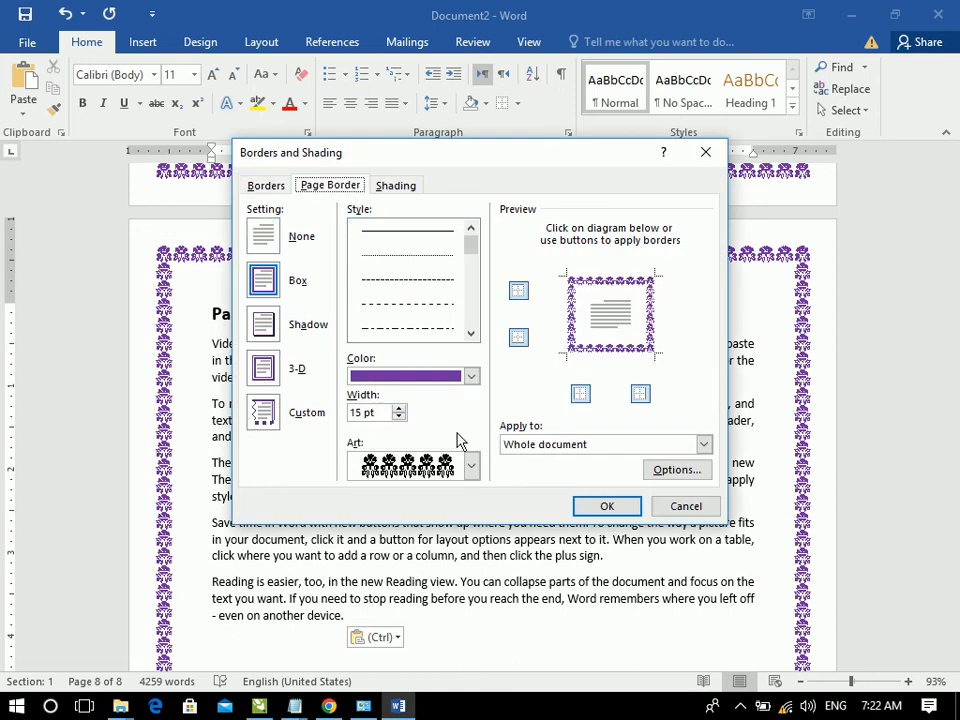
click(471, 464)
click(462, 497)
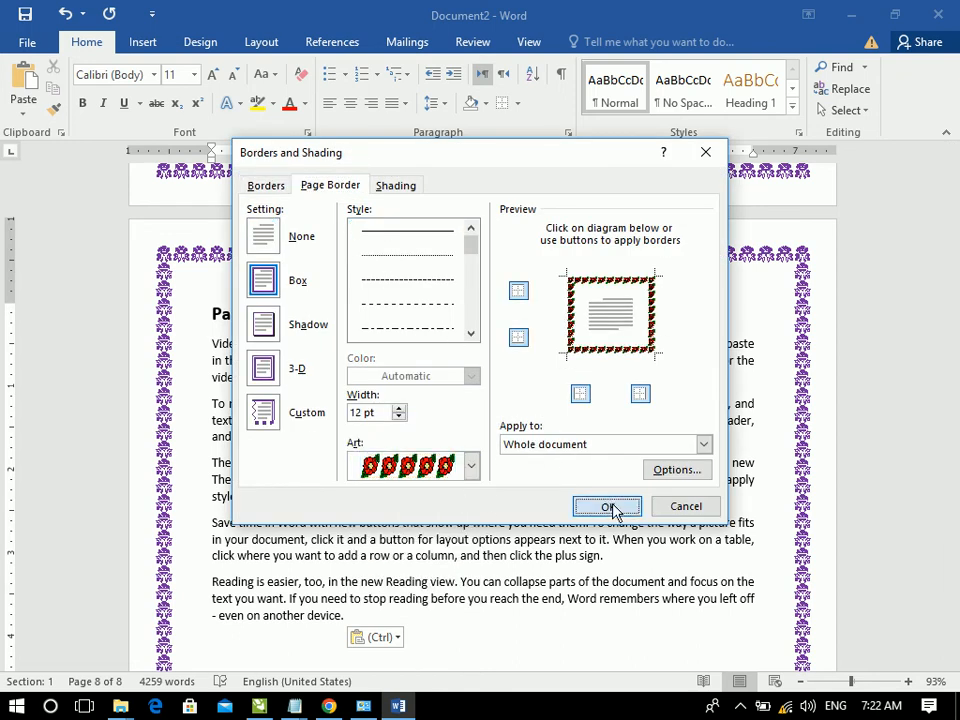
click(612, 506)
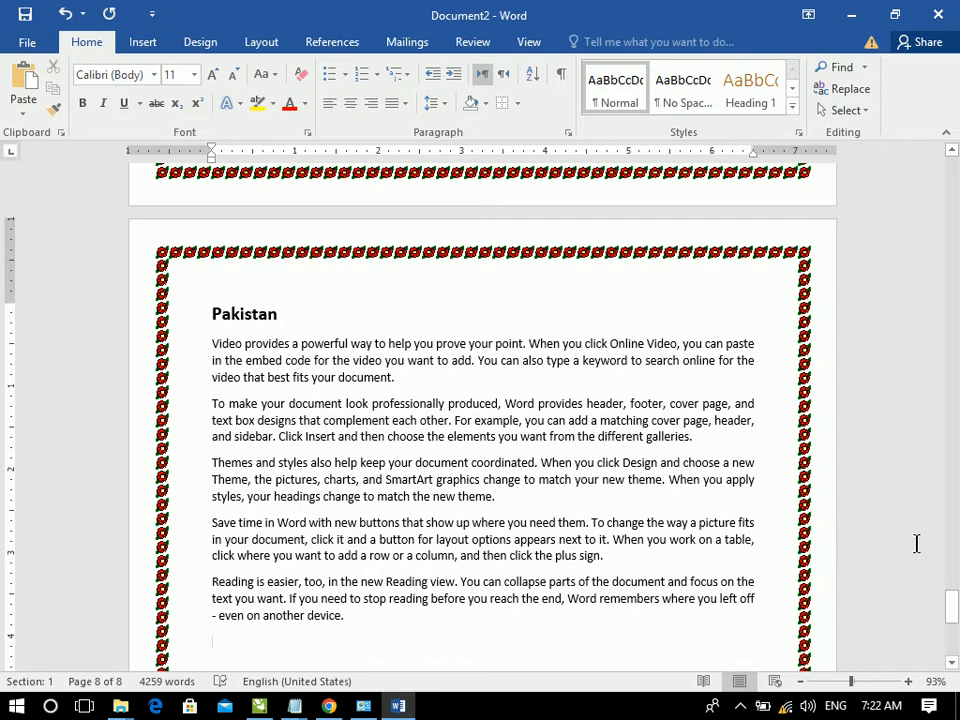
- Change the whole document's page border art to the dark blue birds pattern from the "Pakistan" page
drag(956, 619, 956, 611)
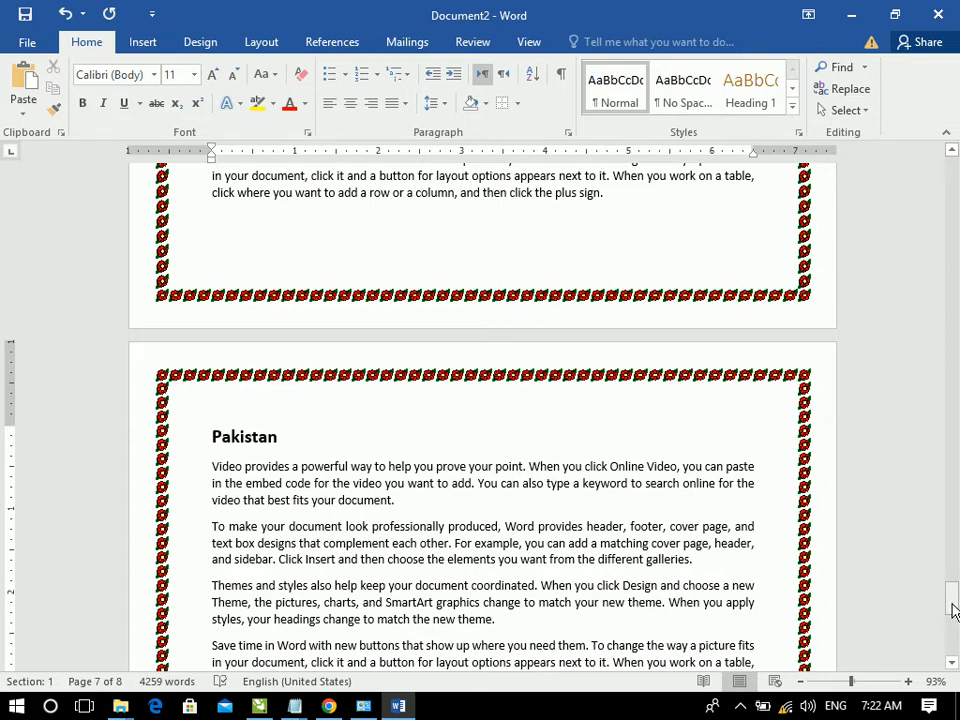
click(213, 432)
click(519, 103)
click(548, 457)
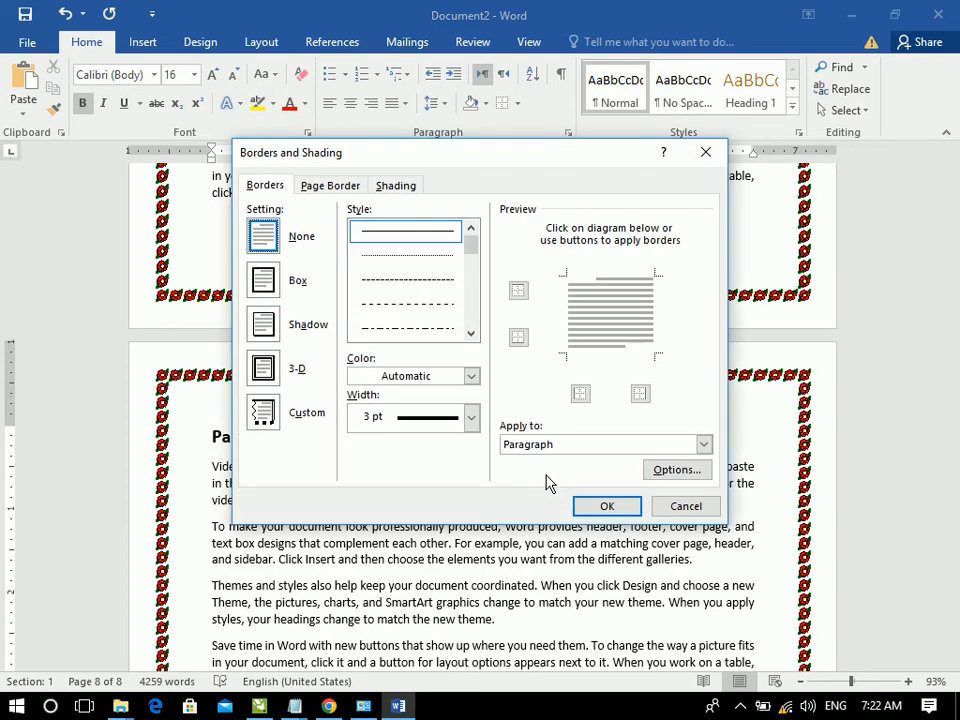
click(316, 186)
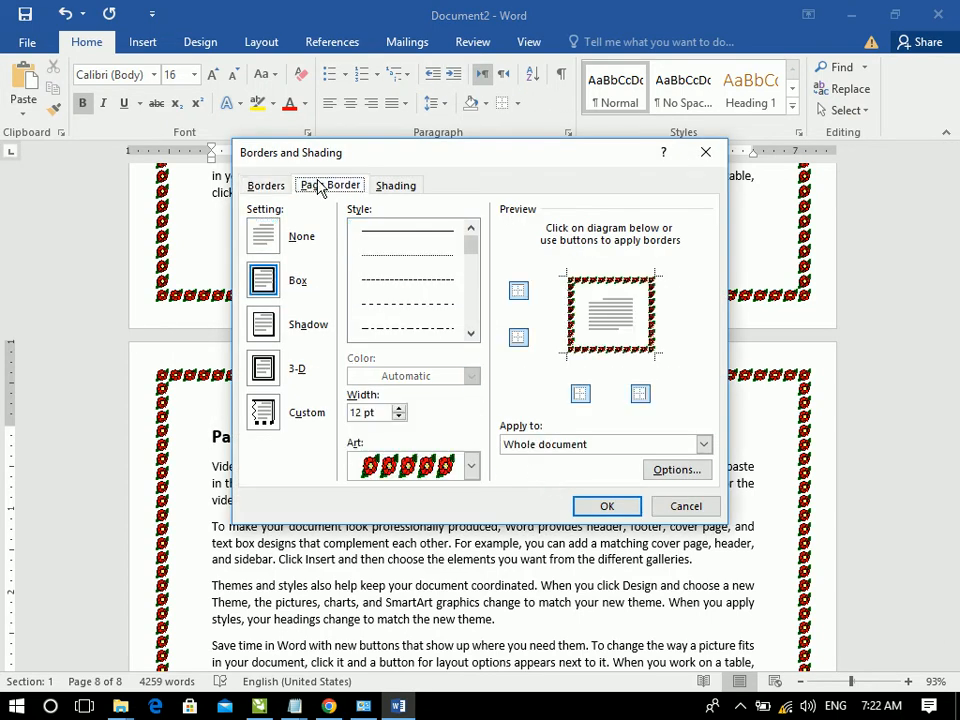
click(472, 466)
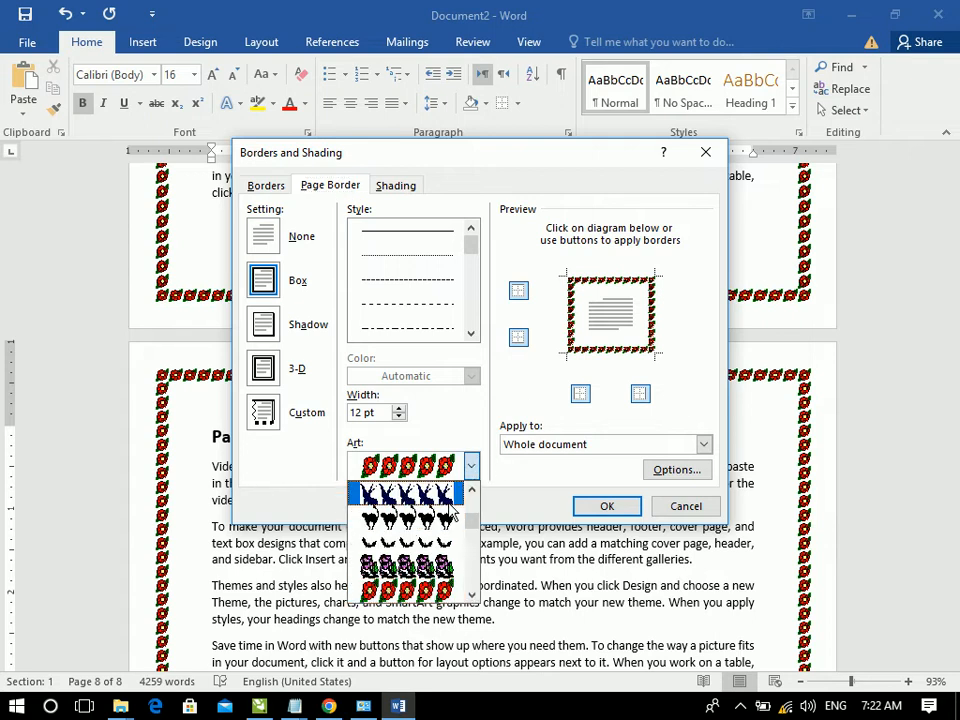
click(445, 495)
click(606, 506)
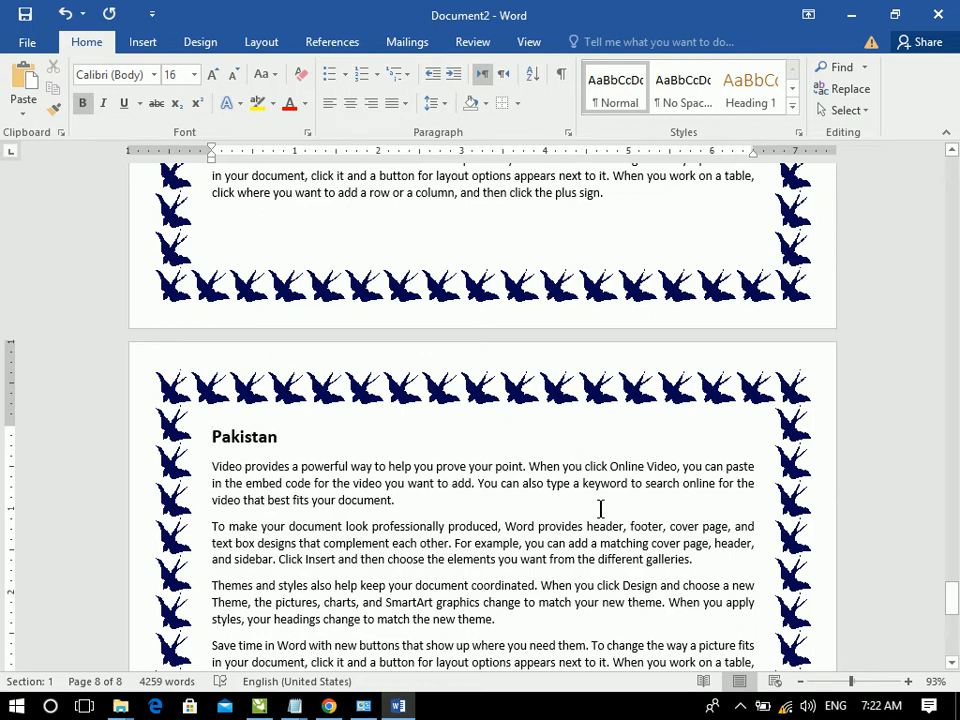
- Switch the whole document's page border art from birds back to the red flowers pattern
click(517, 103)
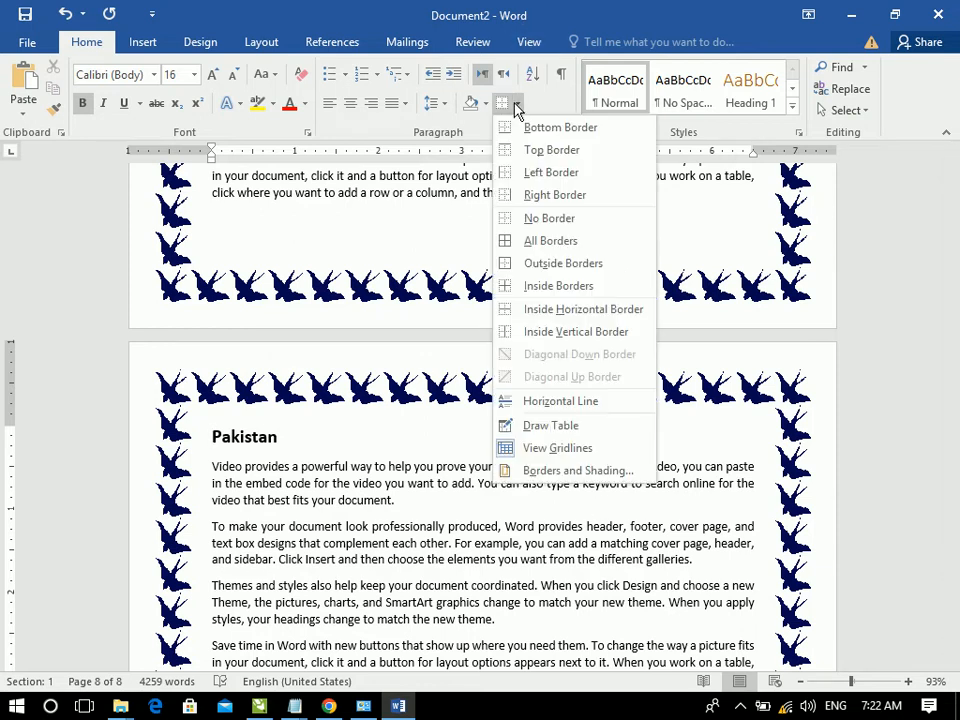
click(518, 471)
click(333, 187)
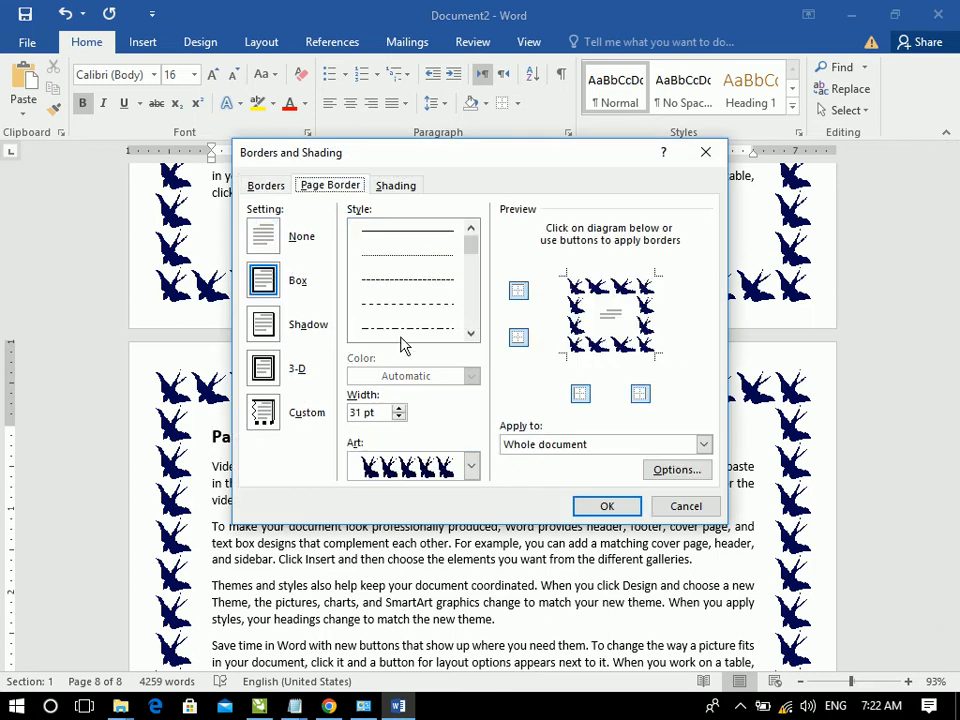
click(470, 466)
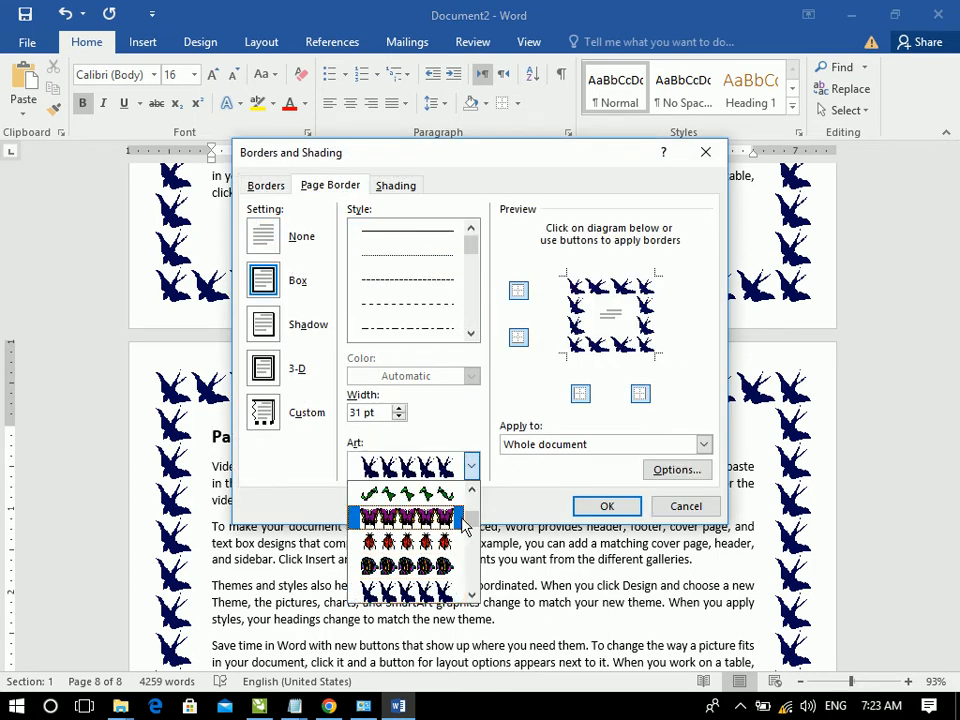
scroll(465, 530, down, 5)
click(440, 578)
click(606, 506)
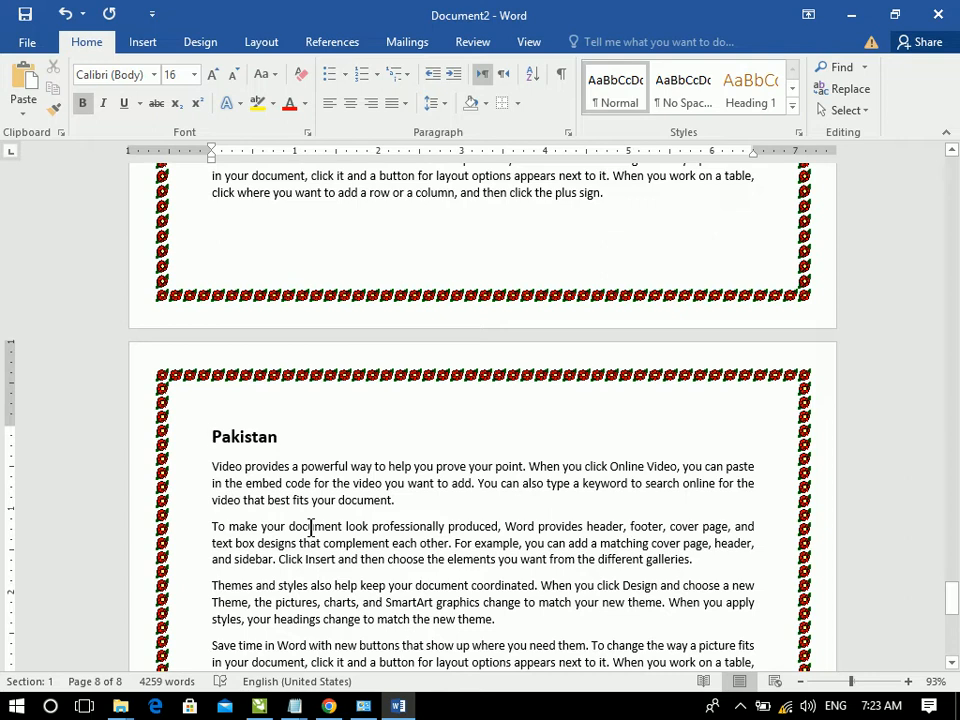
- Insert a Next Page section break directly before the "Pakistan" heading
click(388, 498)
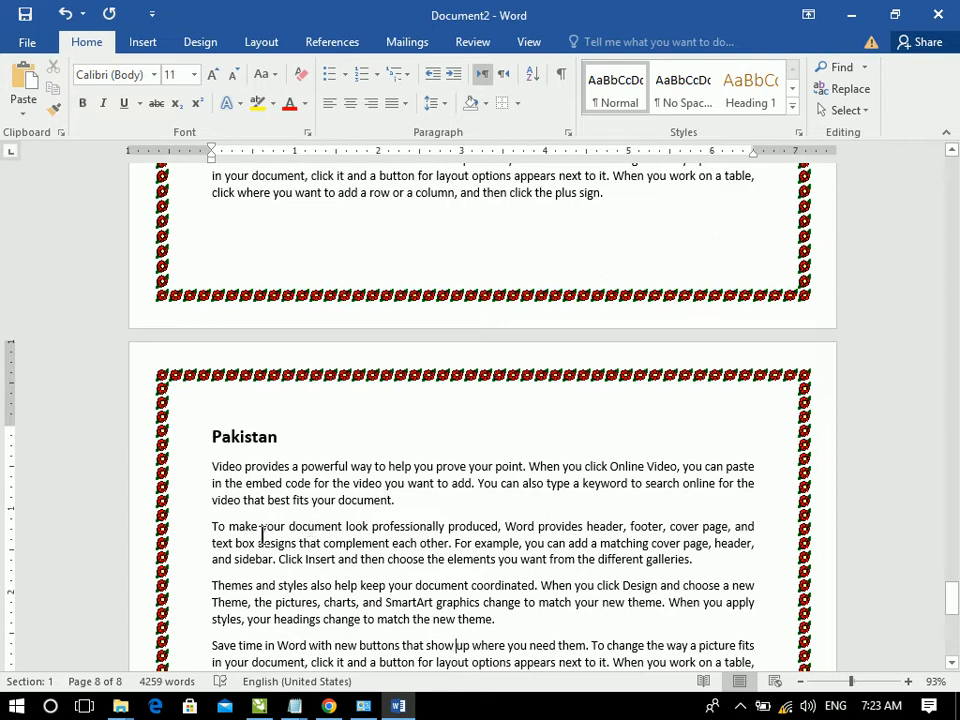
click(206, 441)
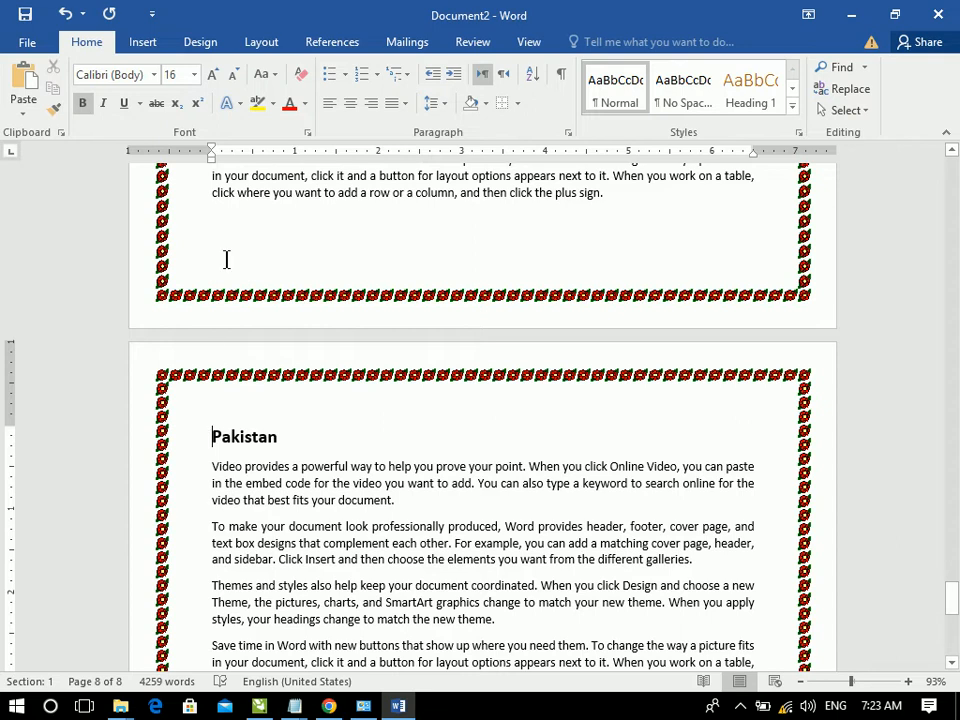
click(261, 45)
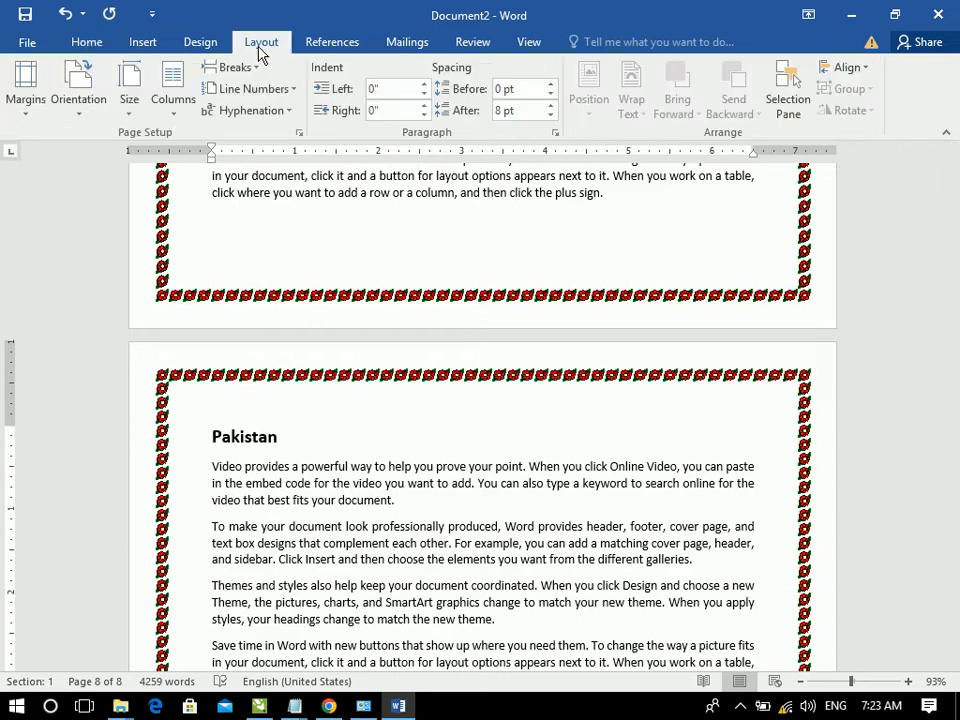
click(238, 67)
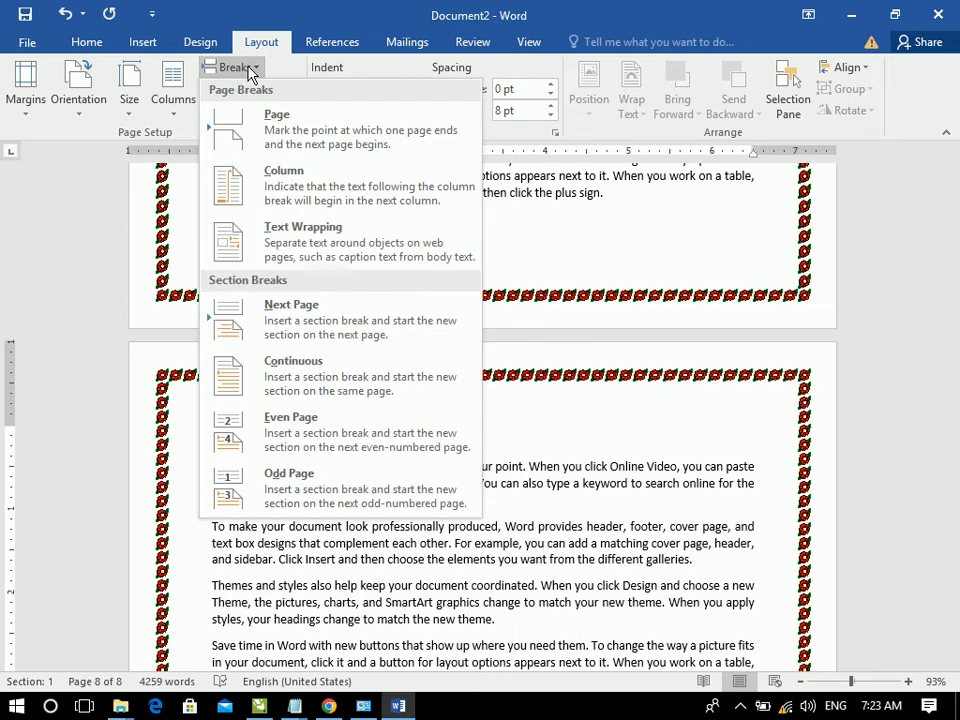
click(281, 328)
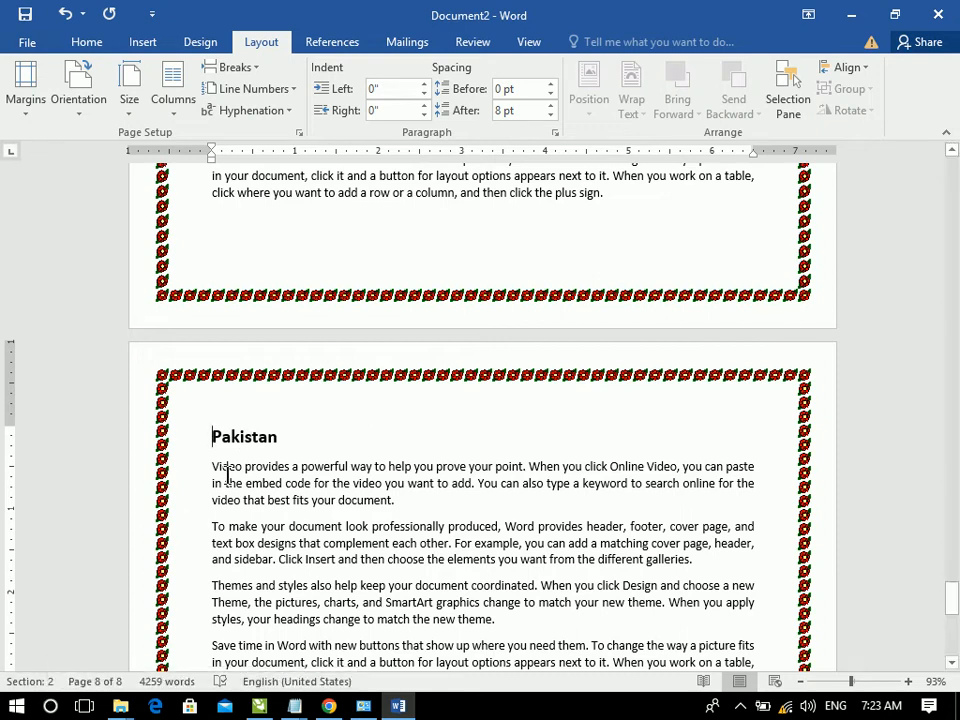
click(240, 67)
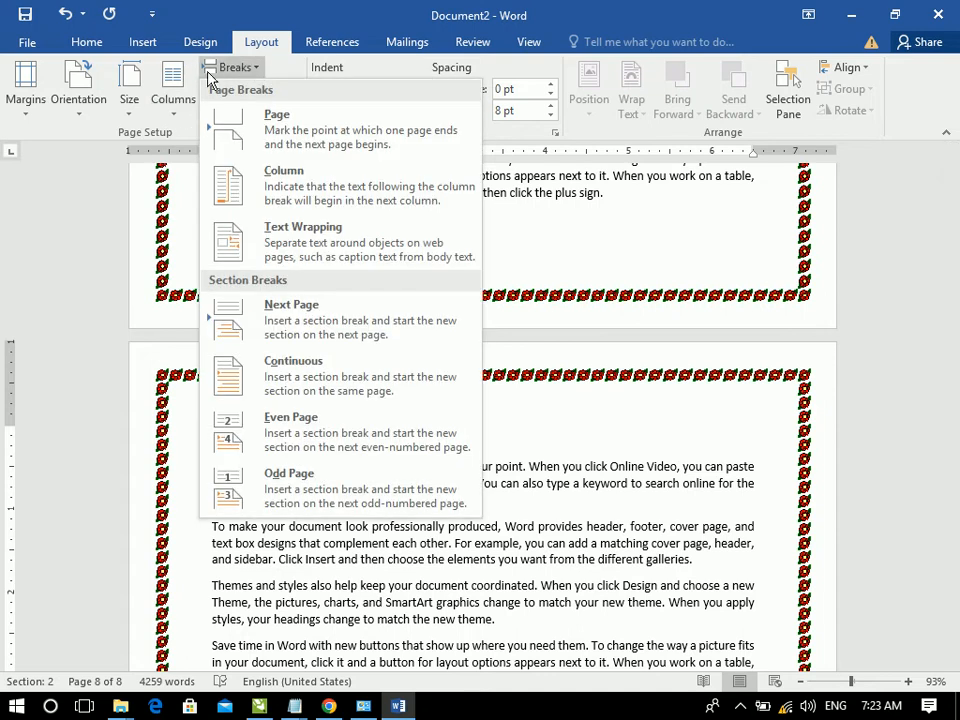
click(189, 441)
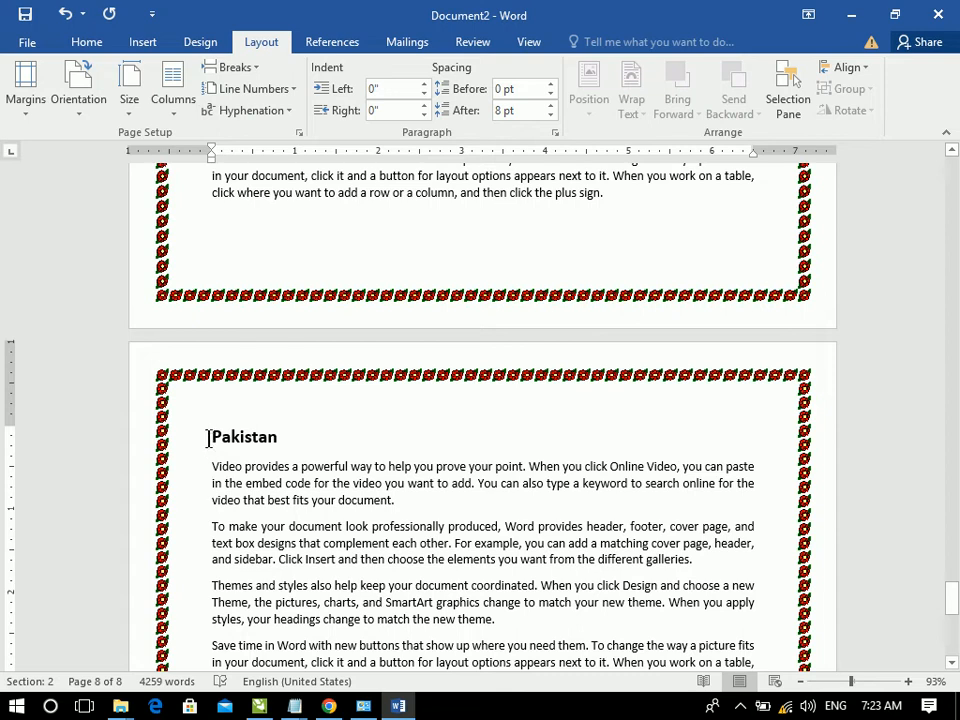
- Choose the black cat art pattern as the page border in the Borders and Shading settings for the "Pakistan" page
click(90, 42)
click(516, 104)
click(500, 468)
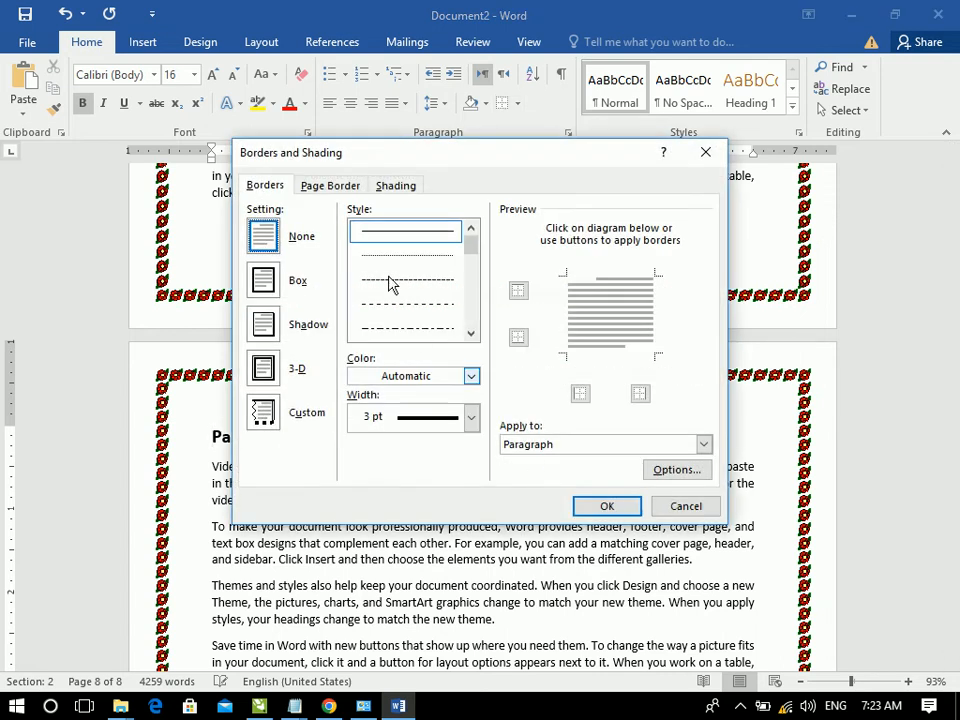
click(330, 186)
click(471, 465)
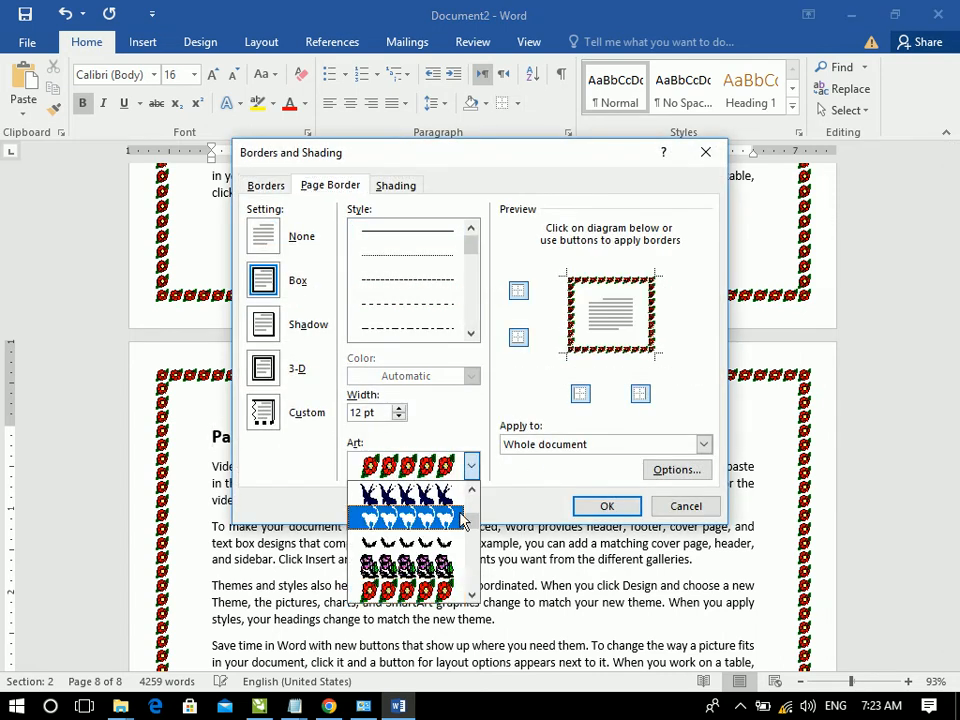
scroll(450, 515, down, 4)
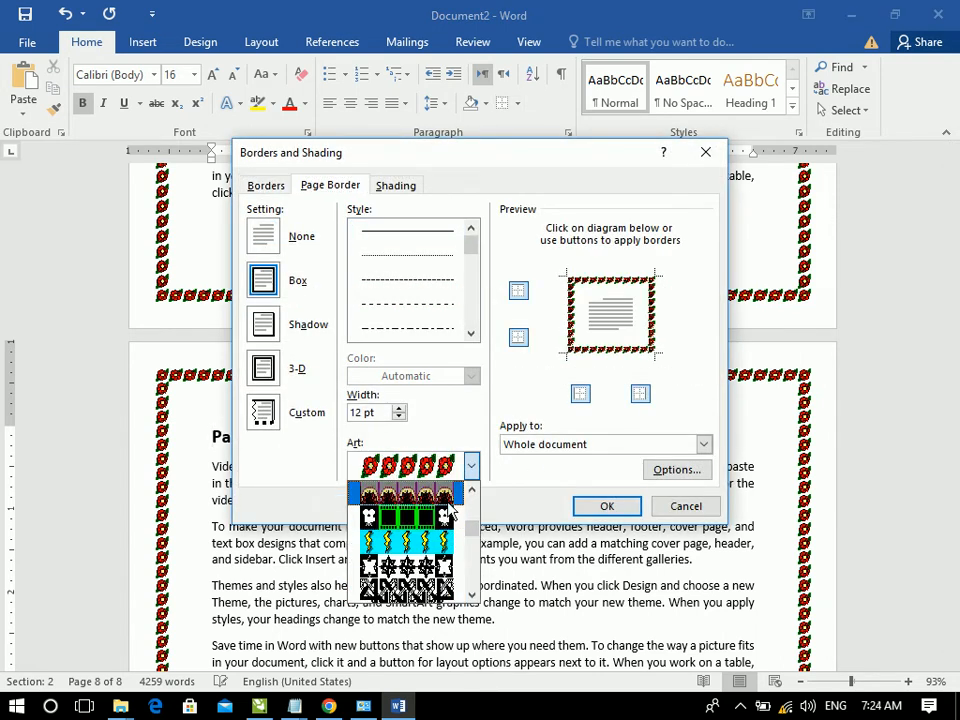
click(445, 494)
click(474, 465)
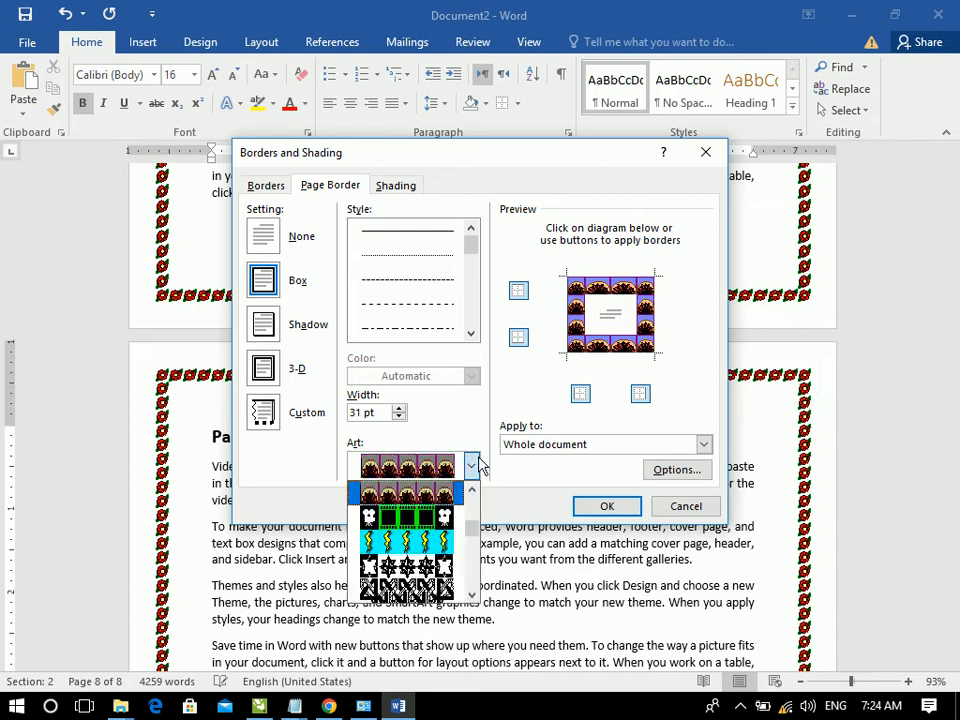
mouse_move(467, 527)
mouse_down()
mouse_move(468, 512)
mouse_move(470, 521)
mouse_up()
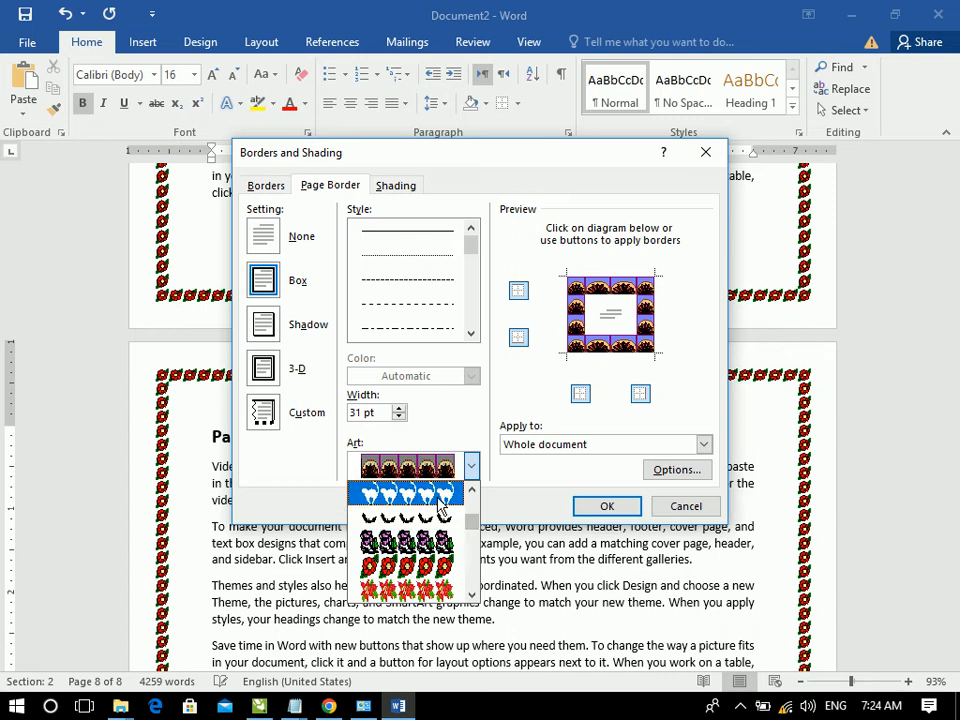
click(441, 500)
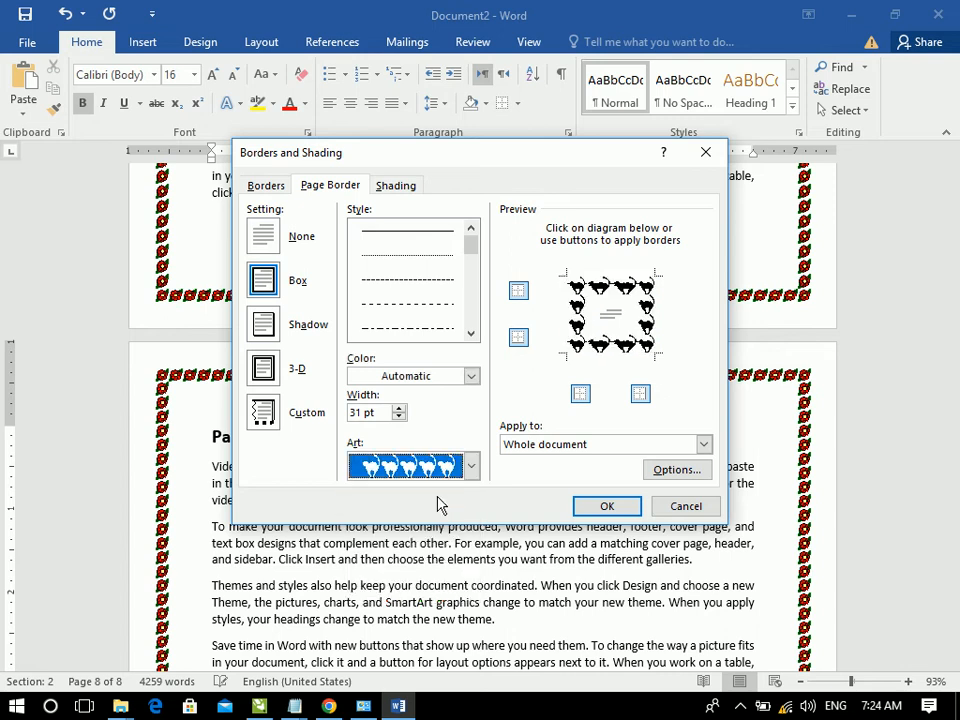
- Limit the black cat page border to "This section" and apply it
click(538, 446)
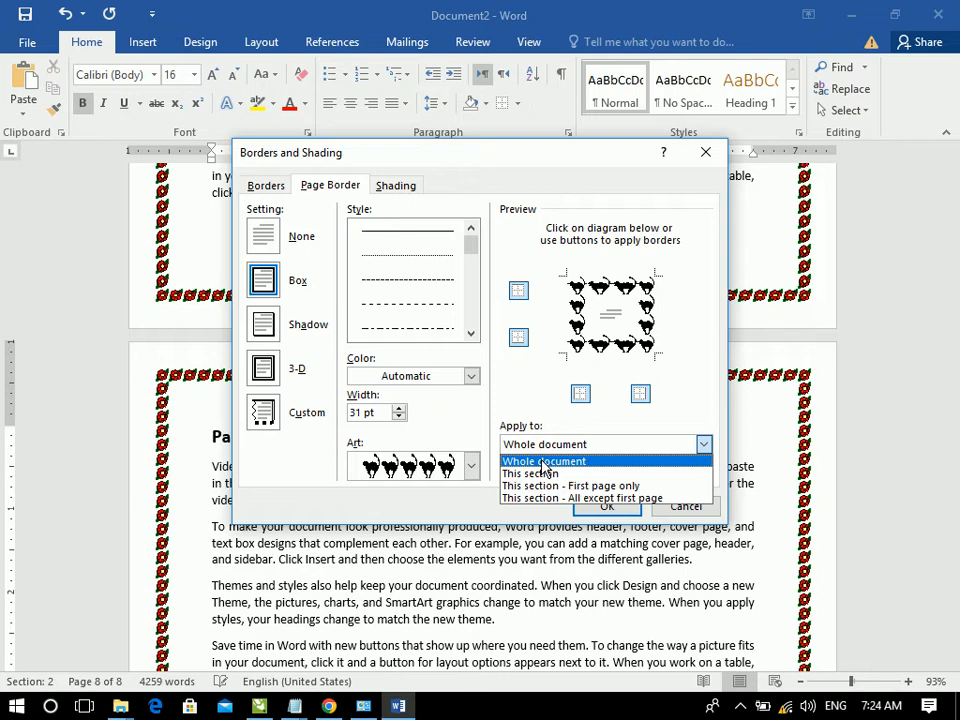
click(540, 473)
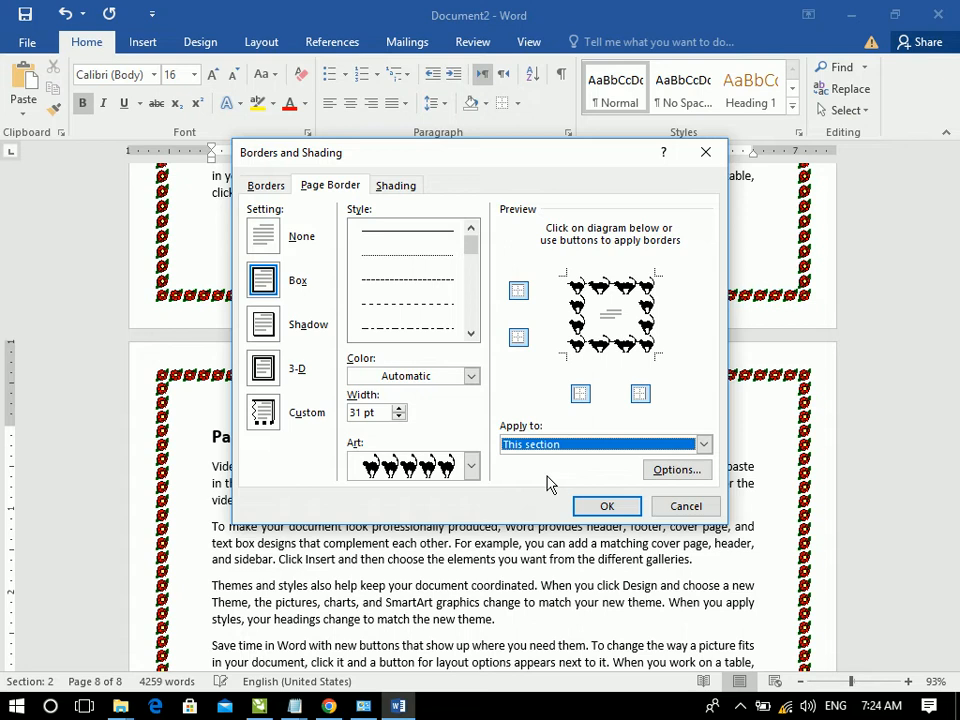
click(607, 506)
- Extend the "Pakistan" section by pasting repeated copies of its body paragraphs until the document reaches 13 pages
drag(214, 436, 287, 439)
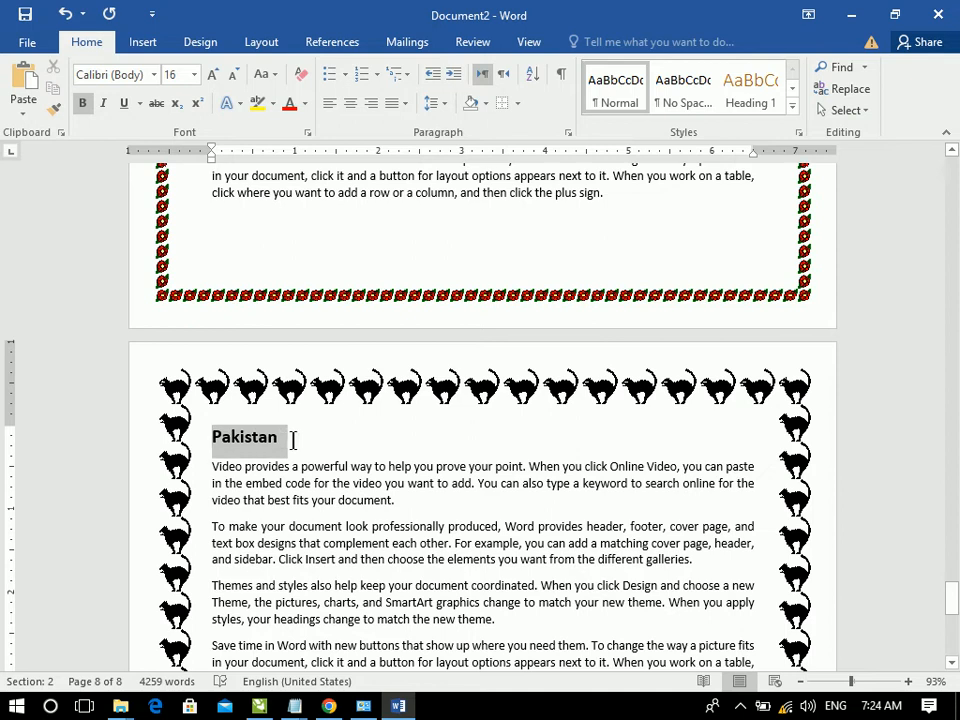
key(Right)
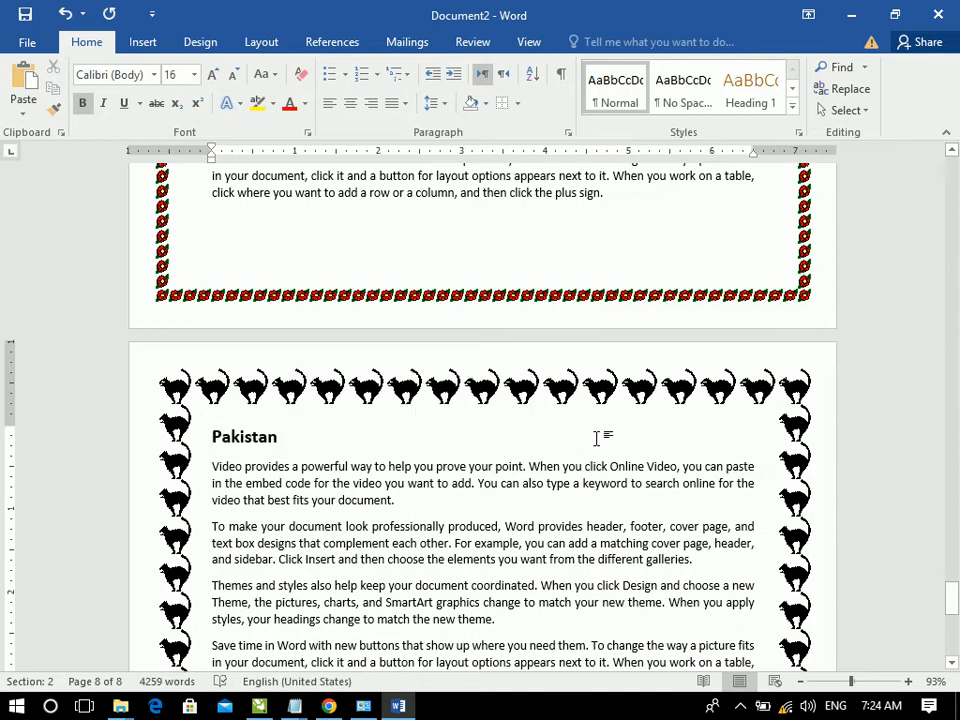
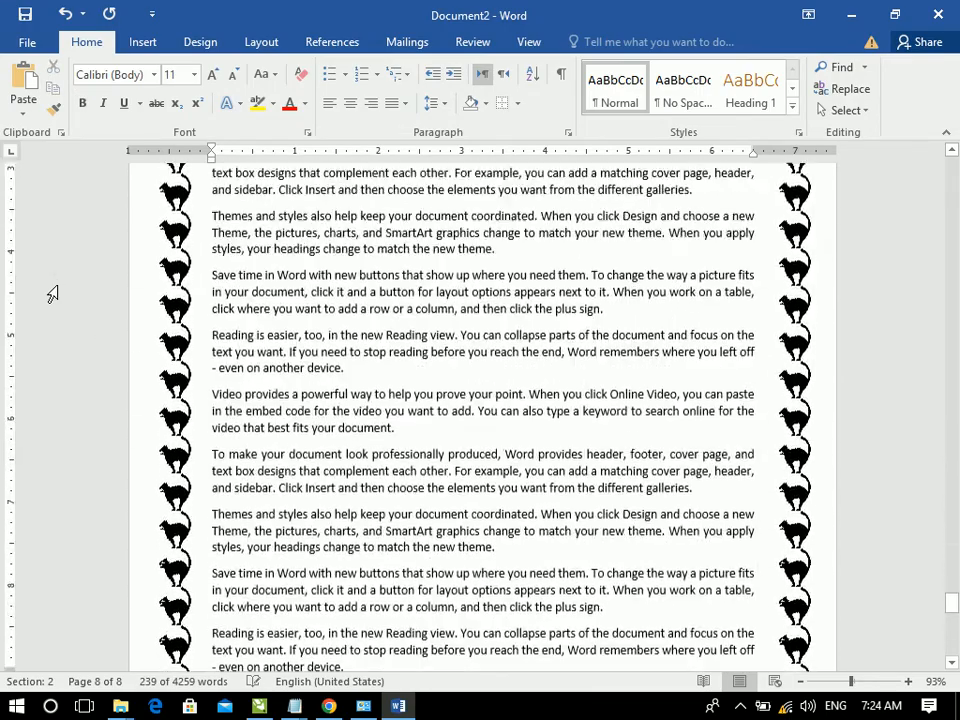
text(Video provides a powerful way to help you prove your point. When you click Online Video, you can paste in the embed code for the video you want to add. You can also type a keyword to search online for the video that best fits your document. To make your document look professionally produced, Word provides header, footer, cover page, and text box designs that complement each other. For example, you can add a matching cover page, header, and sidebar. Click Insert and then choose the elements you want from the different galleries. Themes and styles also help keep your document coordinated. When you click Design and choose a new Theme, the pictures, charts, and SmartArt graphics change to match your new theme. When you apply styles, your headings change to match the new theme. Save time in Word with new buttons that show up where you need them. To change the way a picture fits in your document, click it and a button for layout options appears next to it. When you work on a table, click where you want to add a row or a column, and then click the plus sign. Reading is easier, too, in the new Reading view. You can collapse parts of the document and focus on the text you want. If you need to stop reading before you reach the end, Word remembers where you left off - even on another device.)
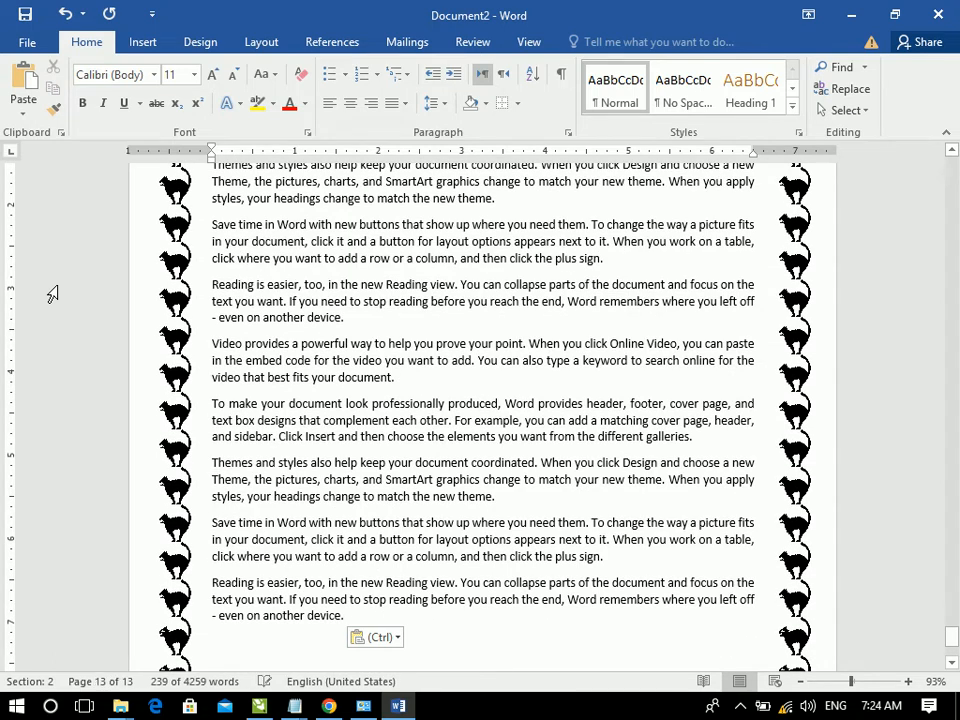
- Restrict the cat page border to "This section - First page only" for the "Pakistan" section and check its following page
drag(952, 636, 955, 441)
click(290, 483)
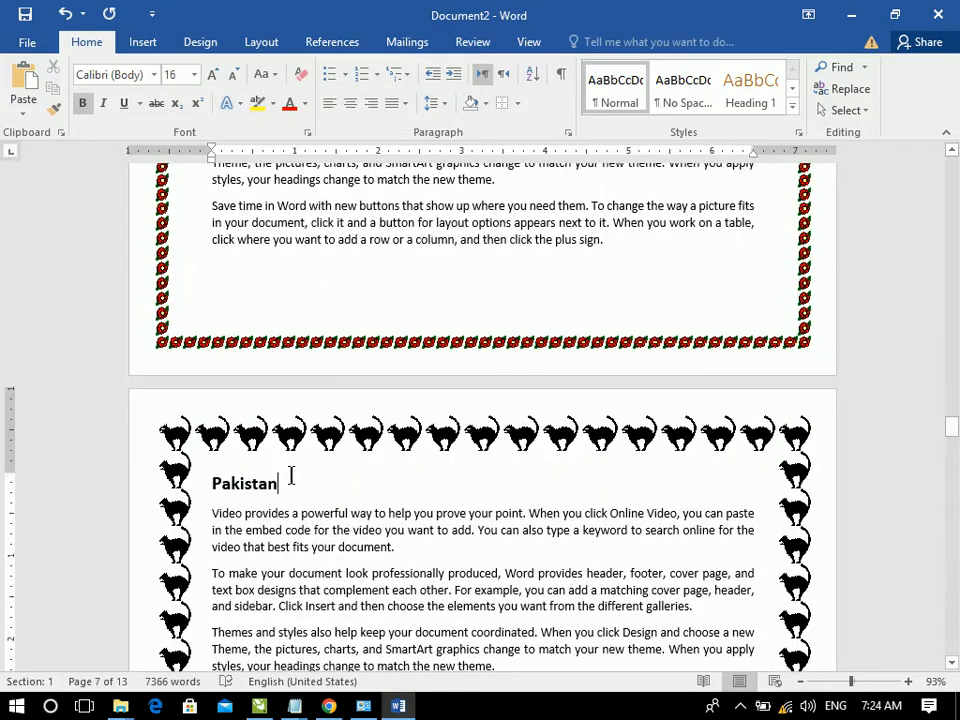
click(516, 103)
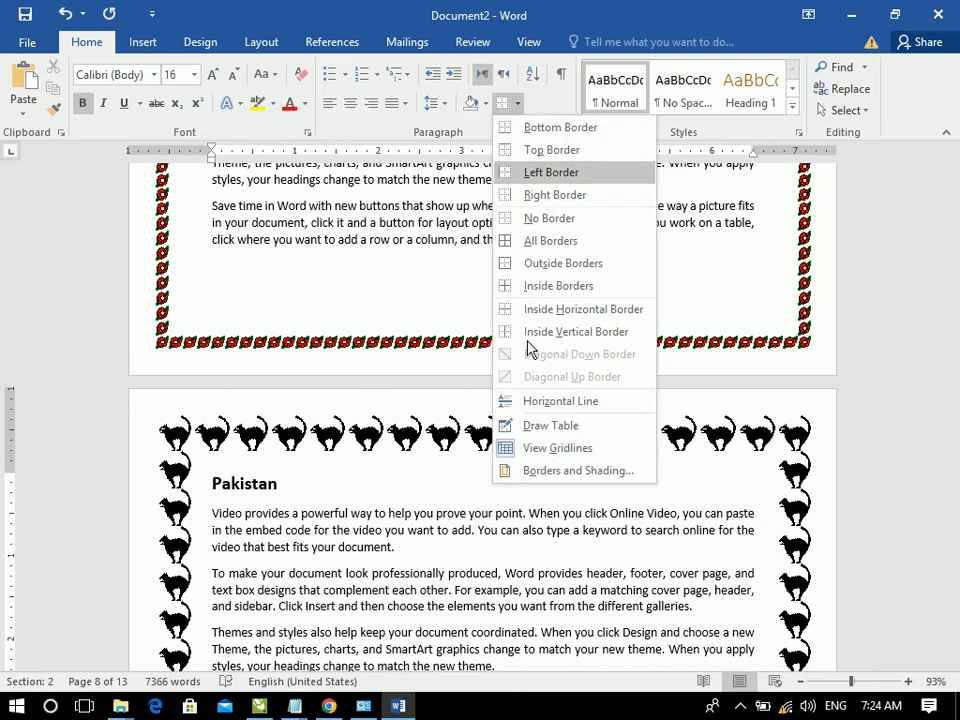
click(545, 472)
click(332, 186)
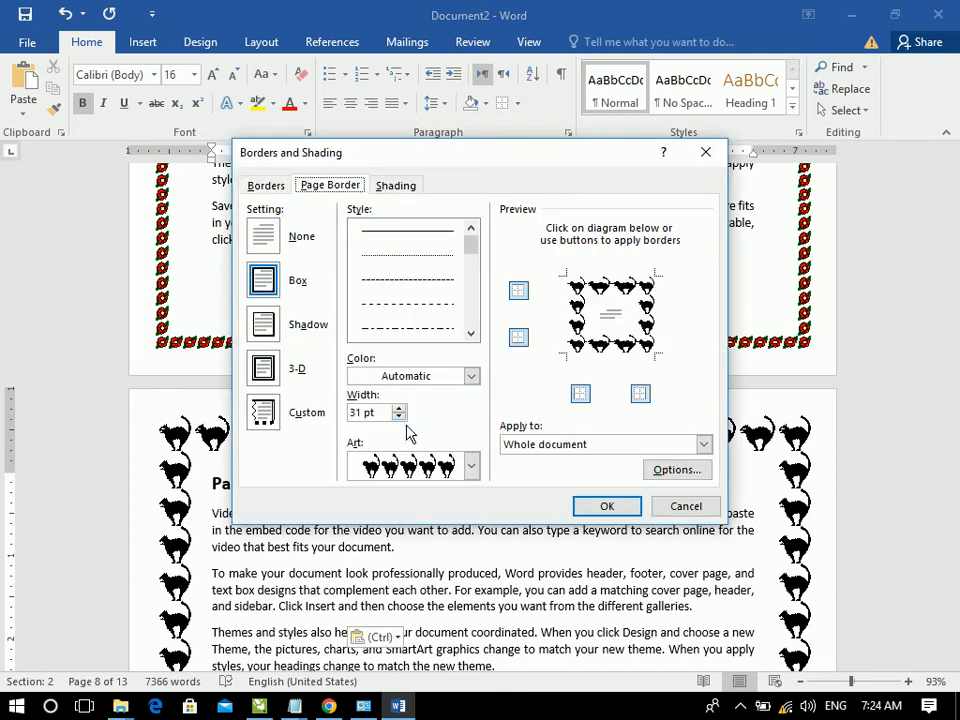
click(518, 450)
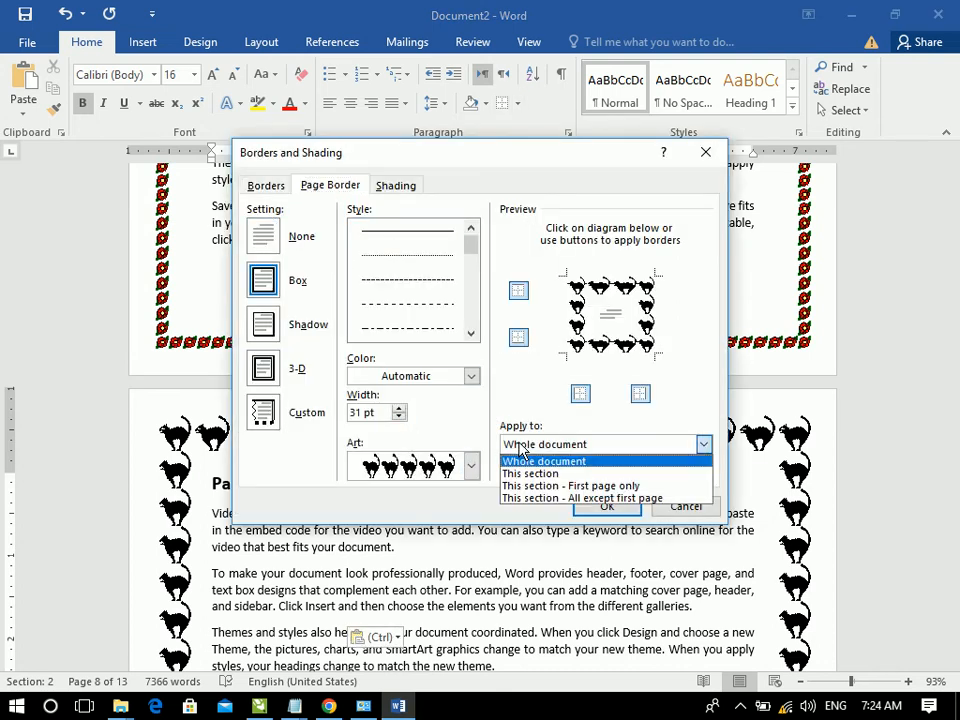
click(533, 486)
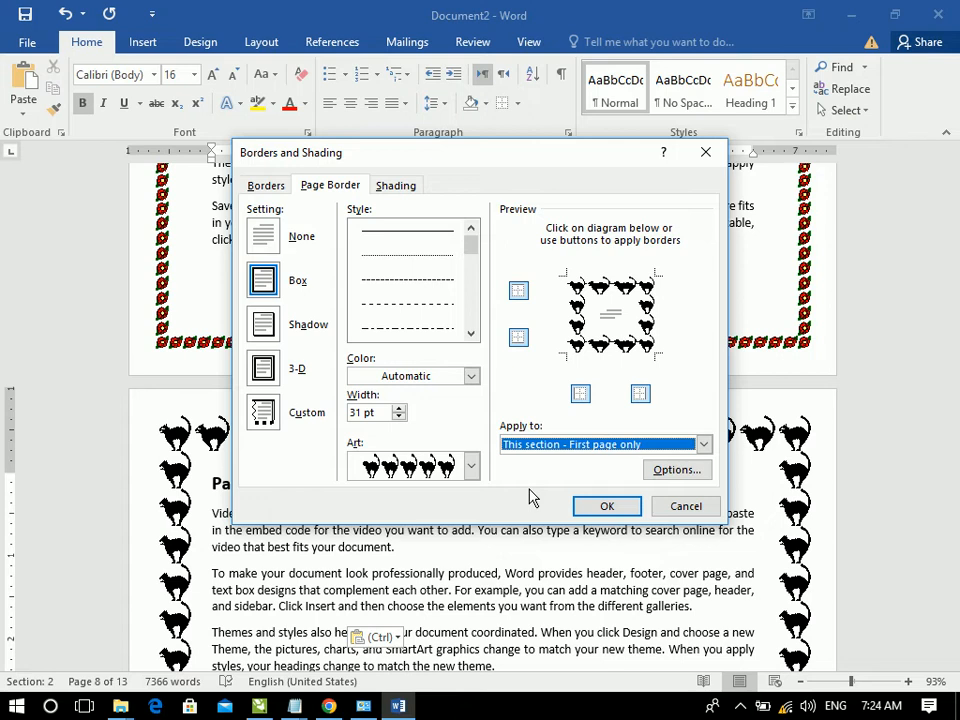
click(603, 507)
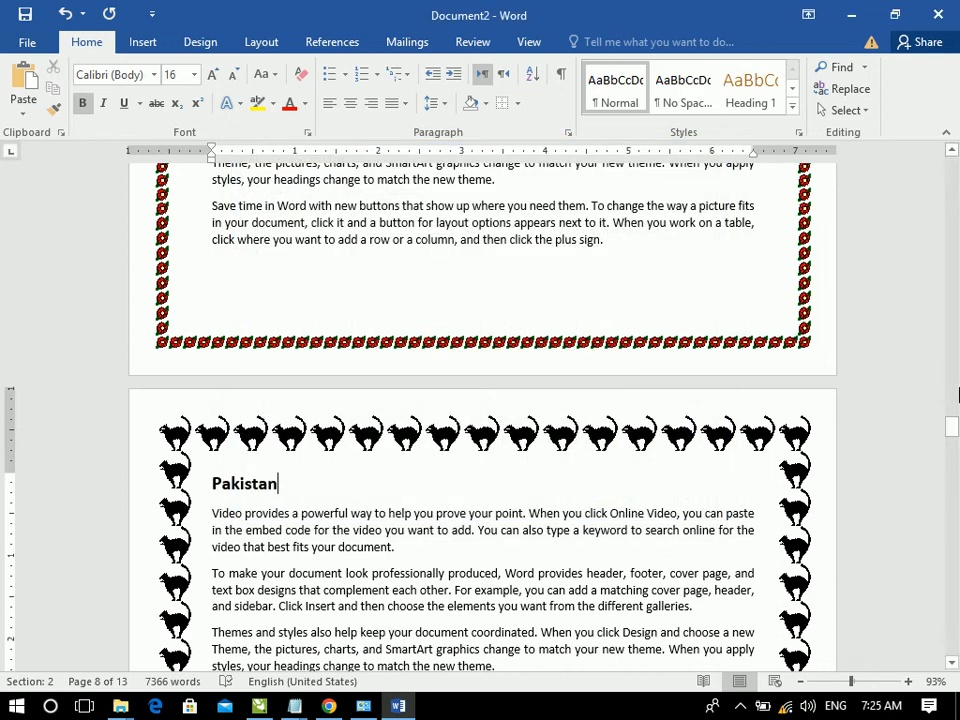
drag(955, 428, 953, 463)
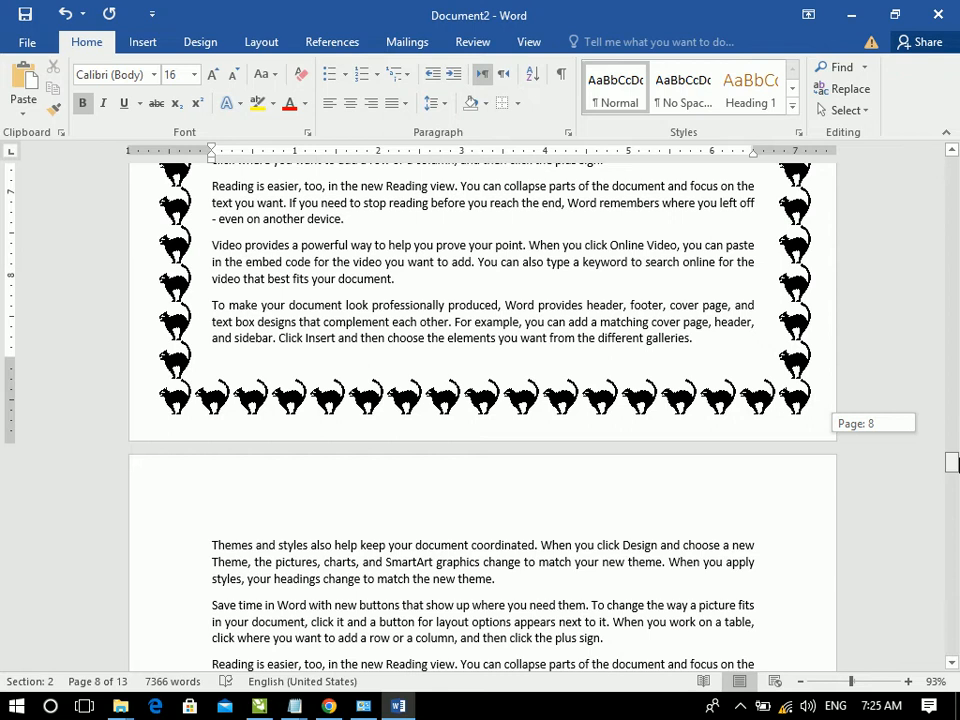
drag(953, 462, 955, 434)
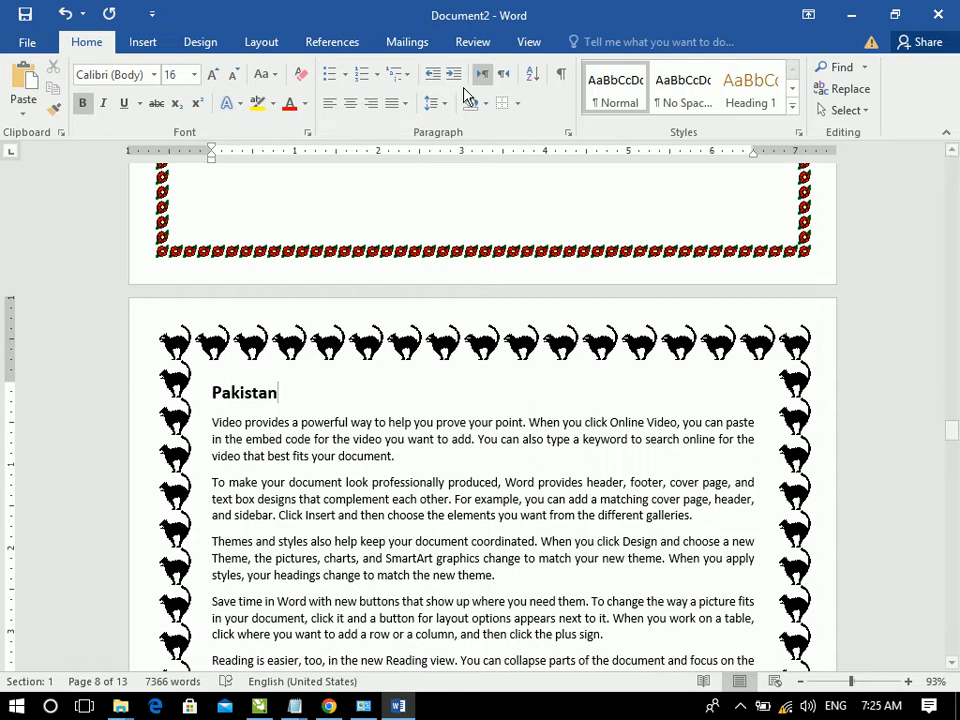
- Change the "Pakistan" section's cat page border to apply to "This section - All except first page"
click(517, 104)
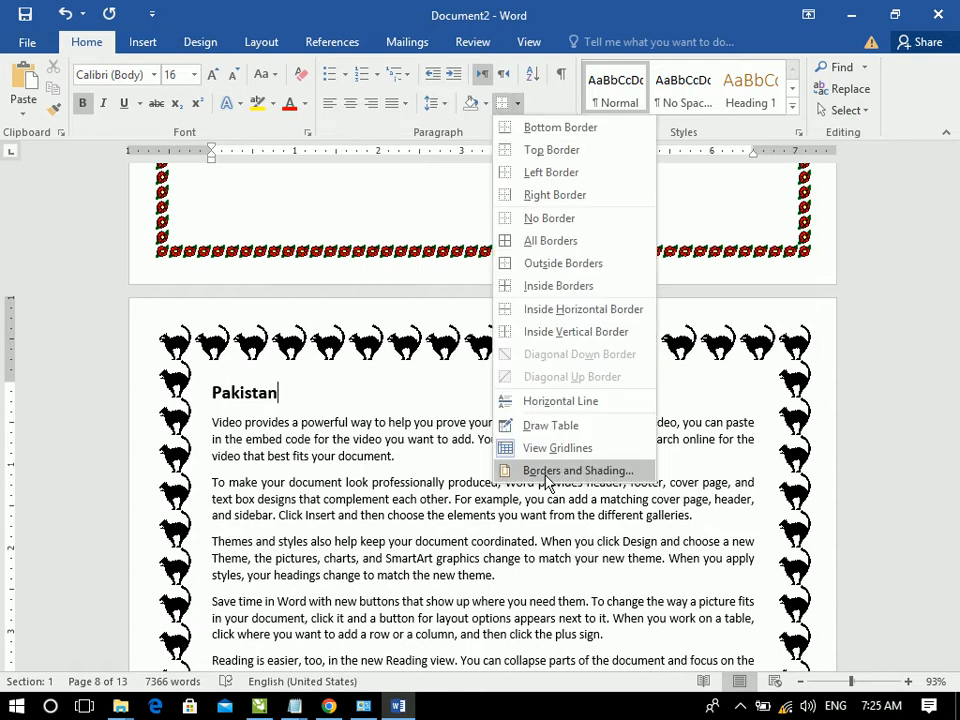
click(547, 481)
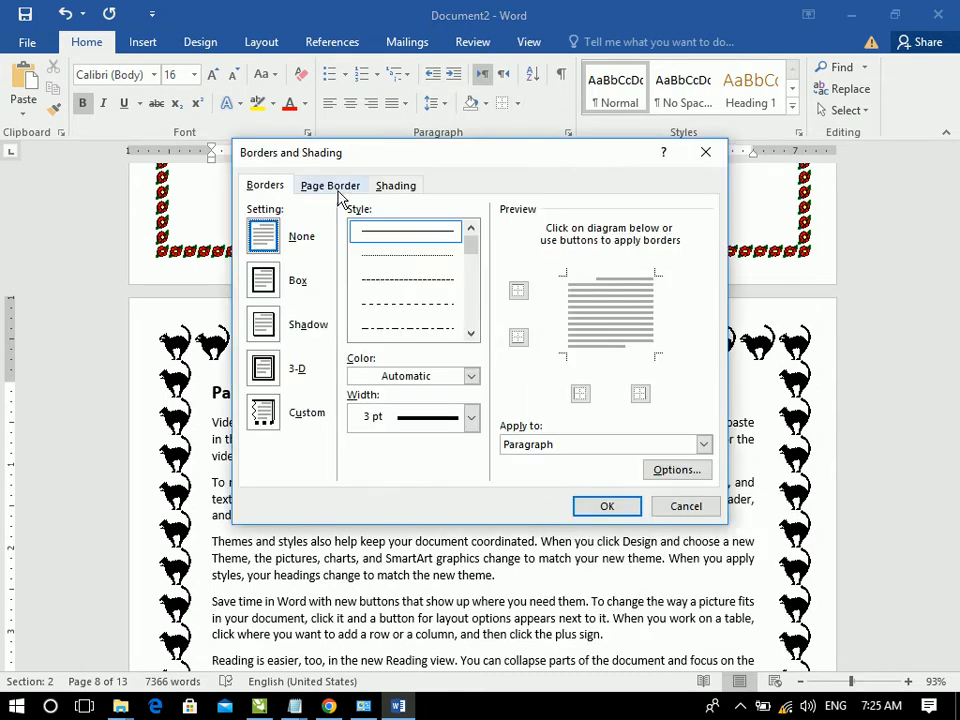
click(331, 186)
click(703, 444)
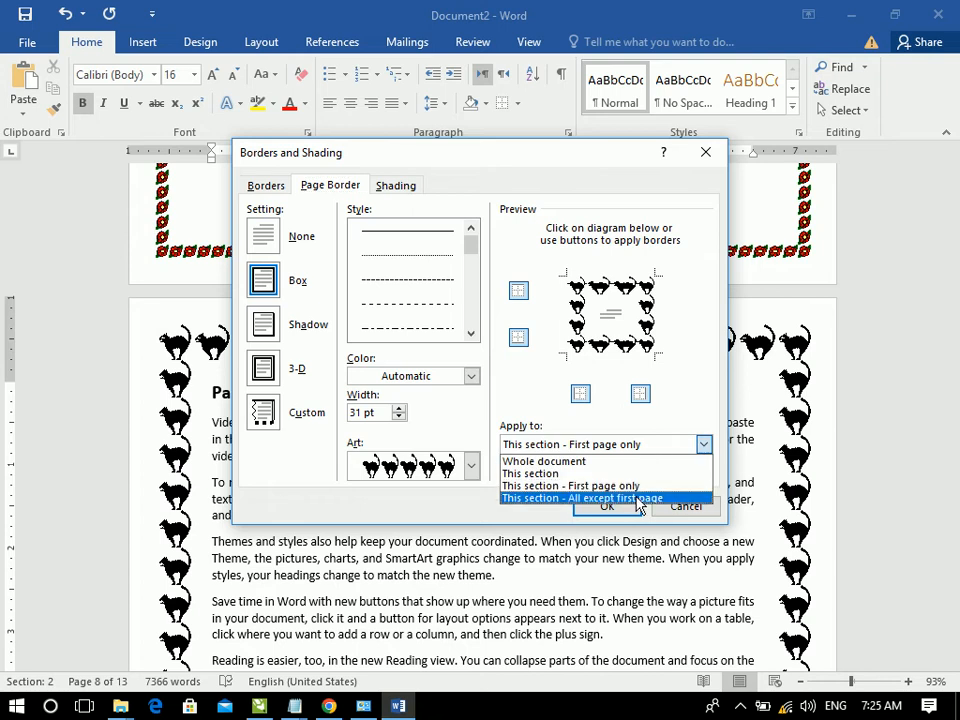
click(640, 498)
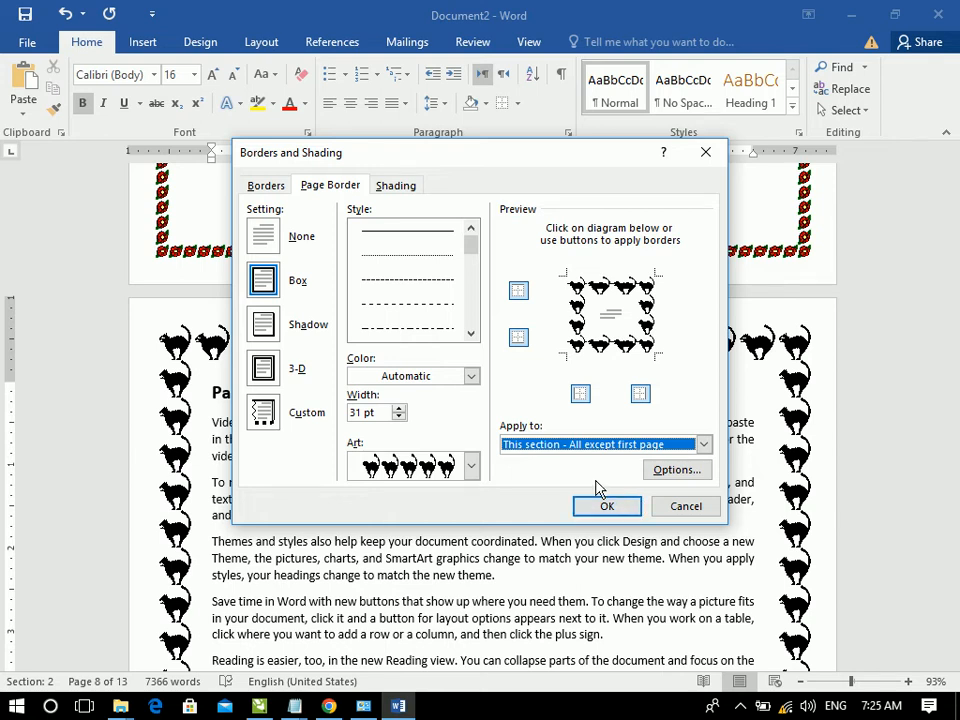
click(606, 506)
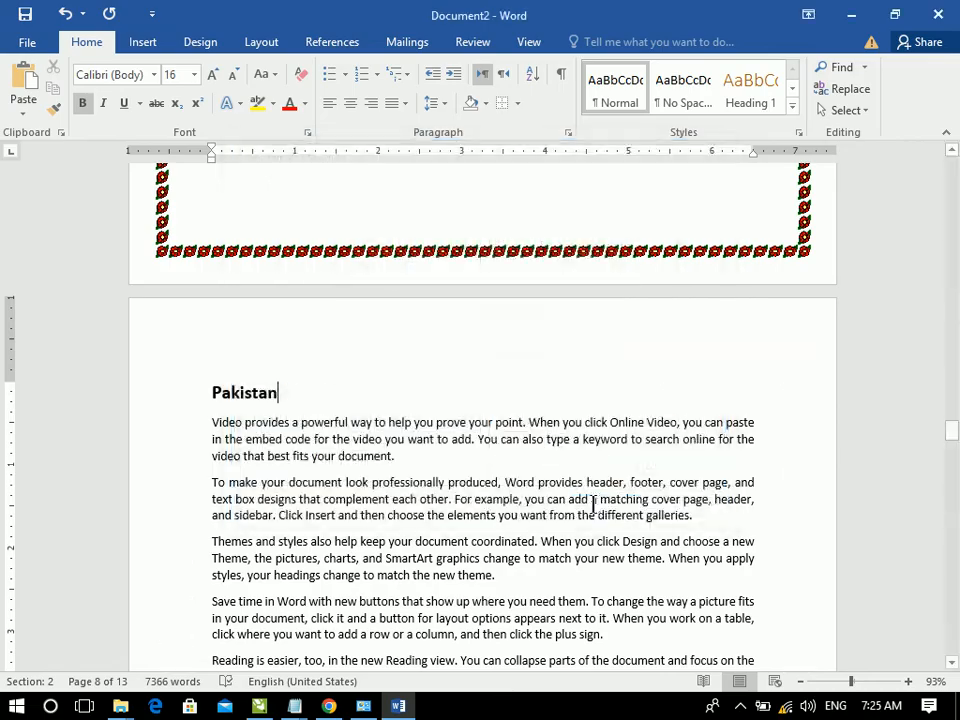
mouse_move(955, 432)
mouse_down()
mouse_move(955, 585)
mouse_move(945, 394)
mouse_move(949, 435)
mouse_up()
- Apply the cat page border to all pages of the "Pakistan" section with the "This section" option
click(204, 322)
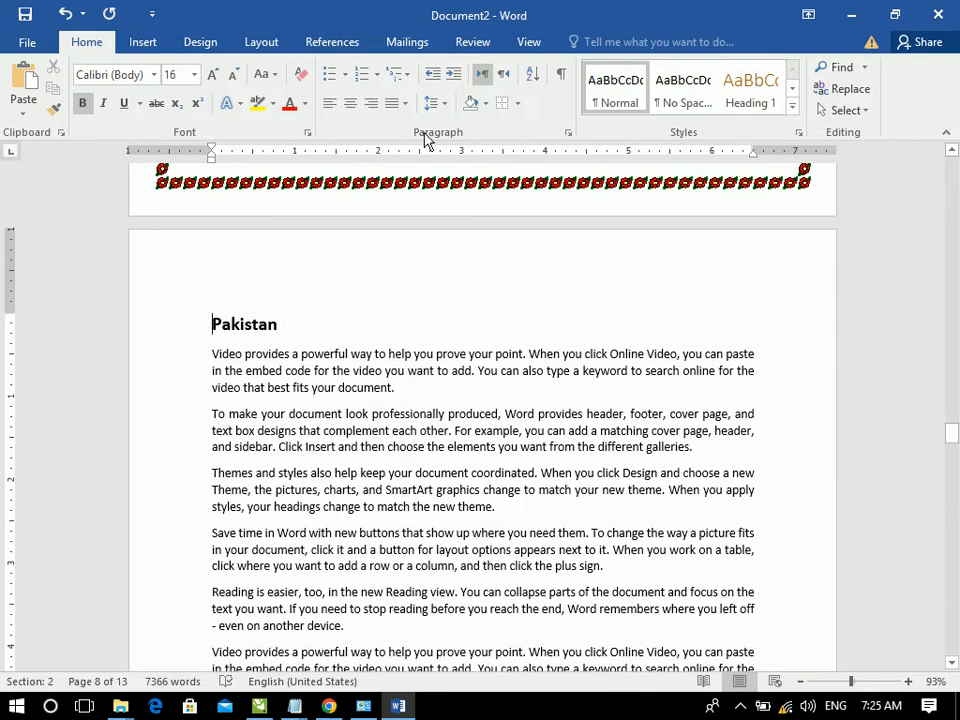
click(519, 104)
click(560, 471)
click(330, 186)
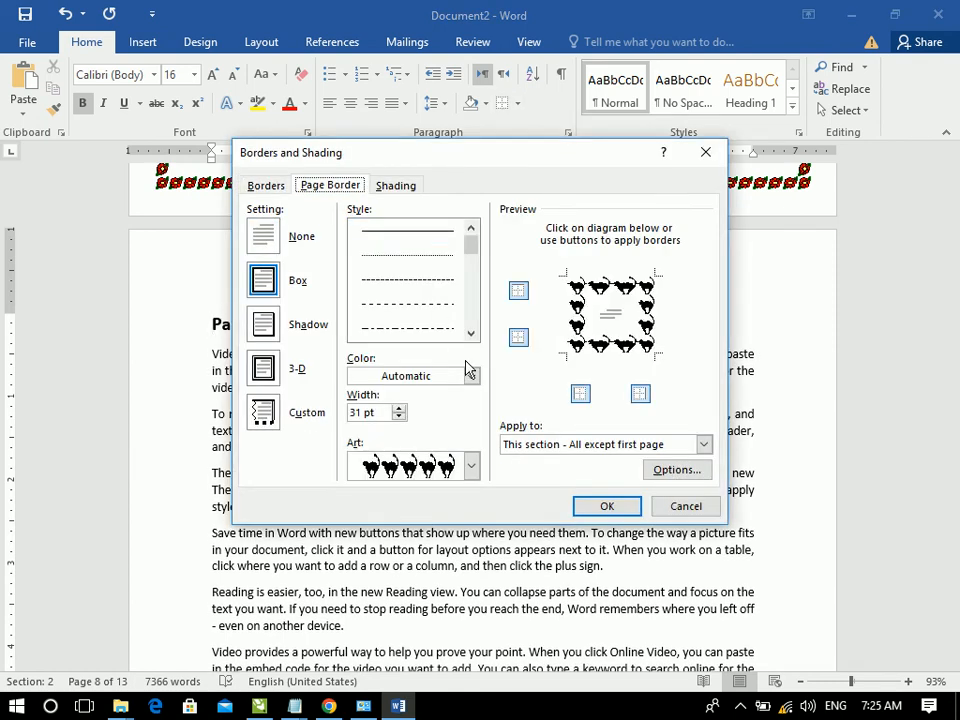
click(540, 445)
click(545, 472)
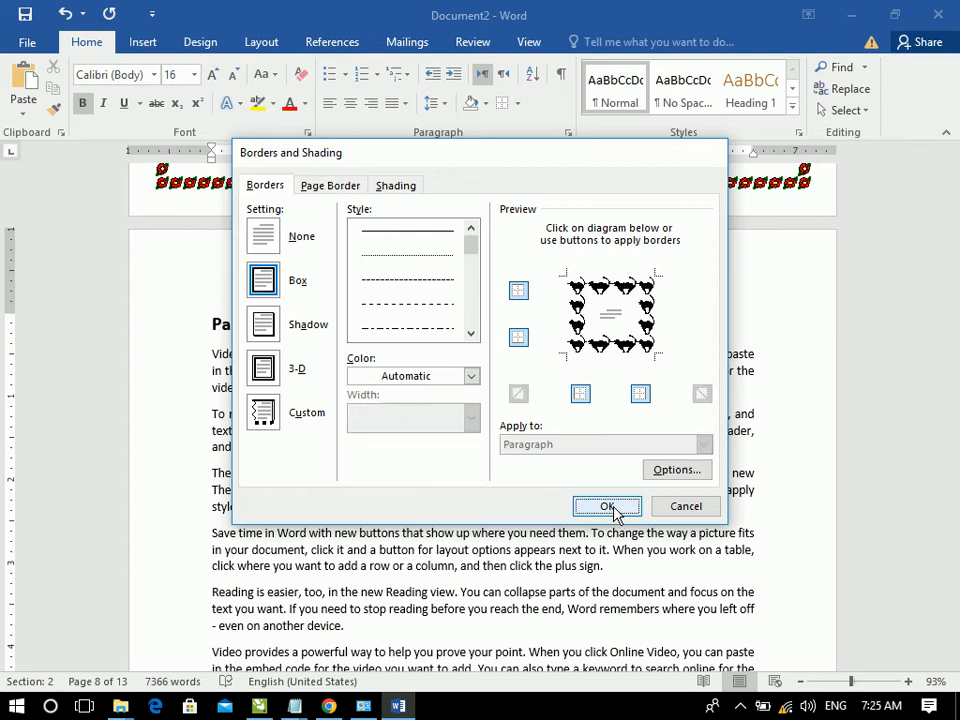
click(607, 507)
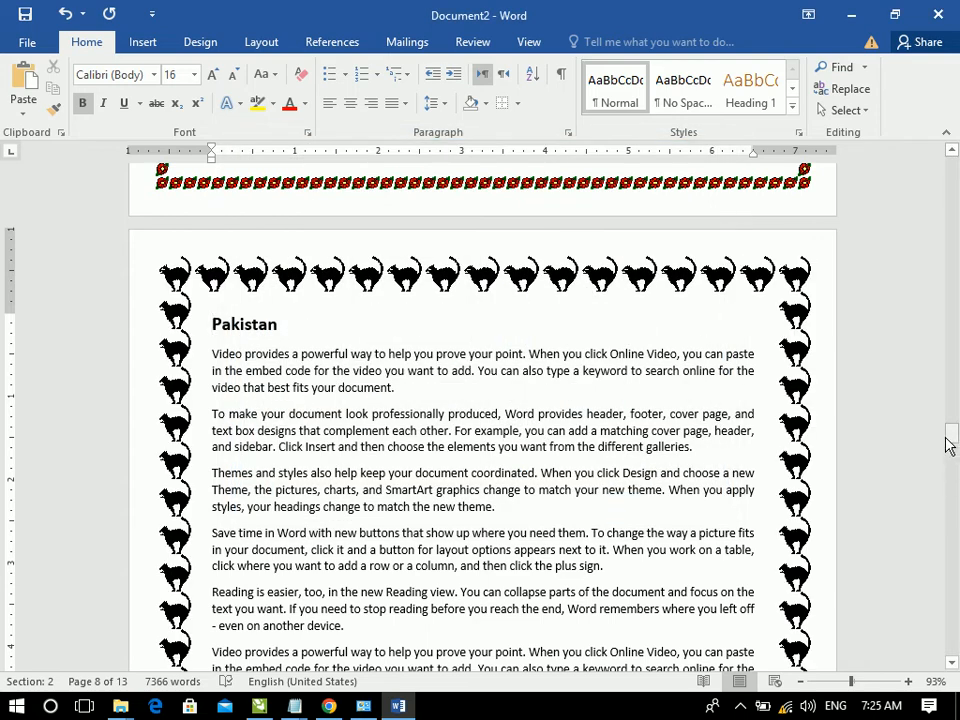
- Restrict the red flower page border to "This section - First page only" for the "Afghanistan" section and look through its pages
drag(951, 443, 949, 47)
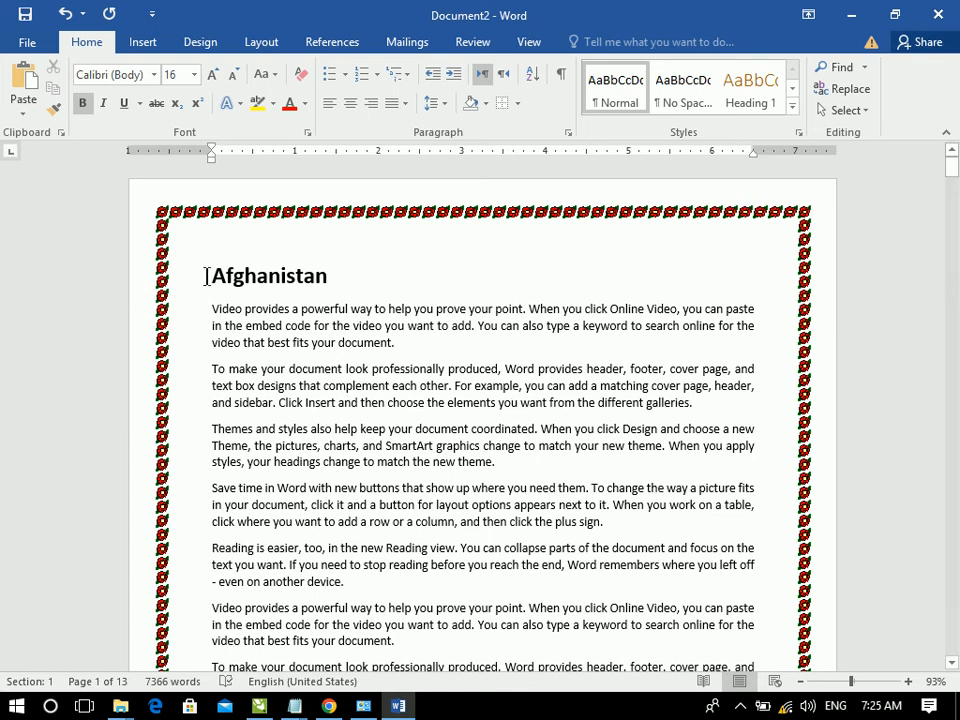
click(207, 274)
click(519, 103)
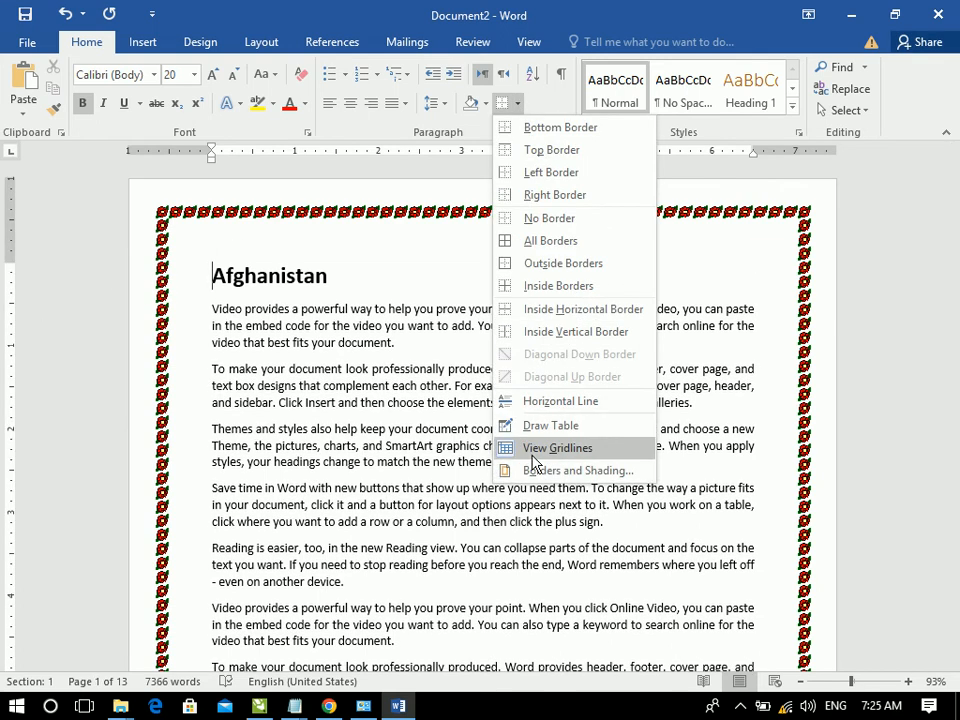
click(530, 526)
click(355, 186)
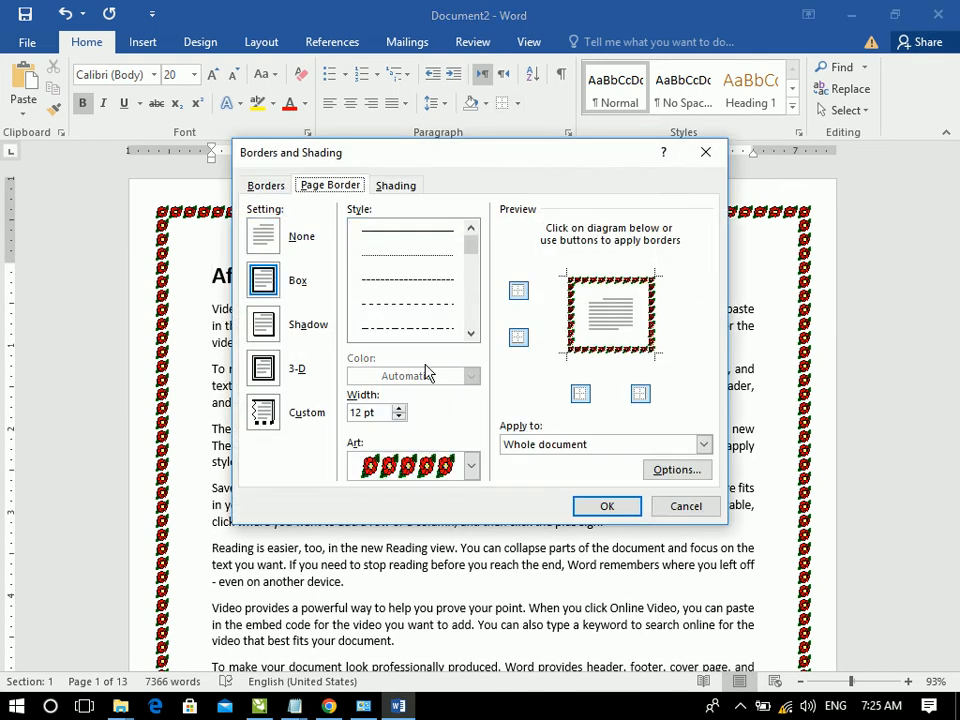
click(515, 445)
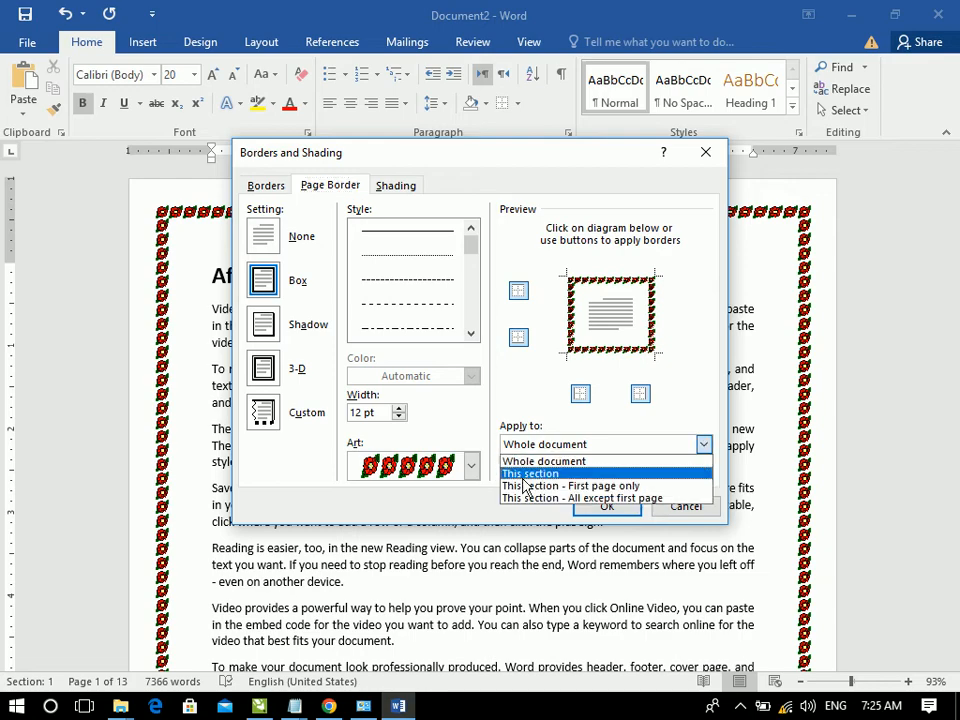
click(527, 486)
click(604, 507)
drag(948, 175, 952, 215)
drag(952, 250, 952, 160)
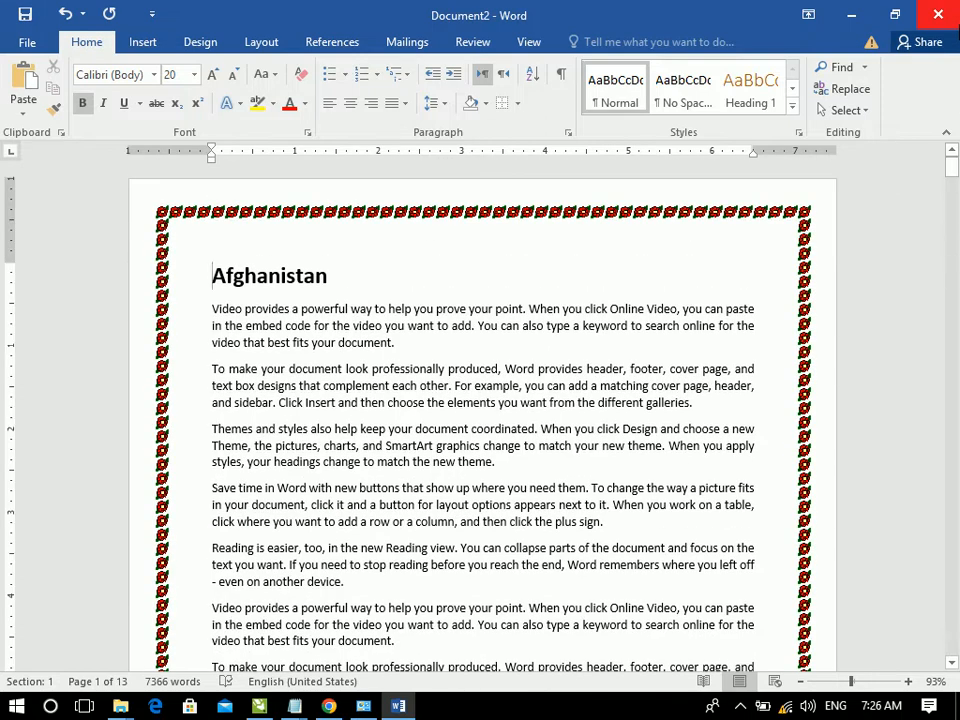
- Measure the red flower page border of the "Afghanistan" section from the text instead of the page edge
click(518, 104)
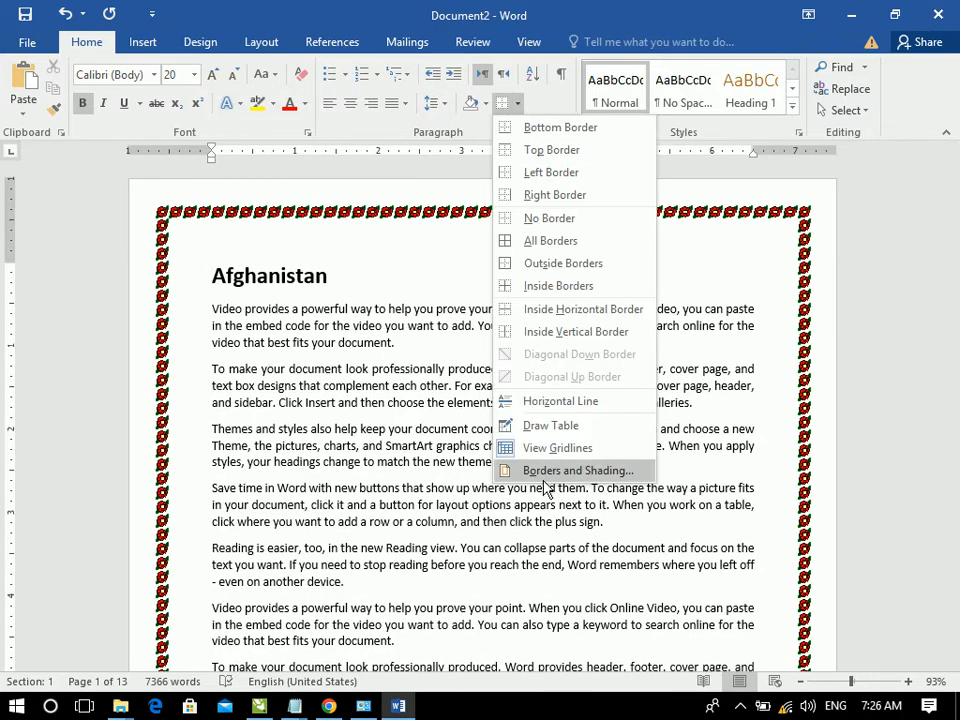
click(577, 470)
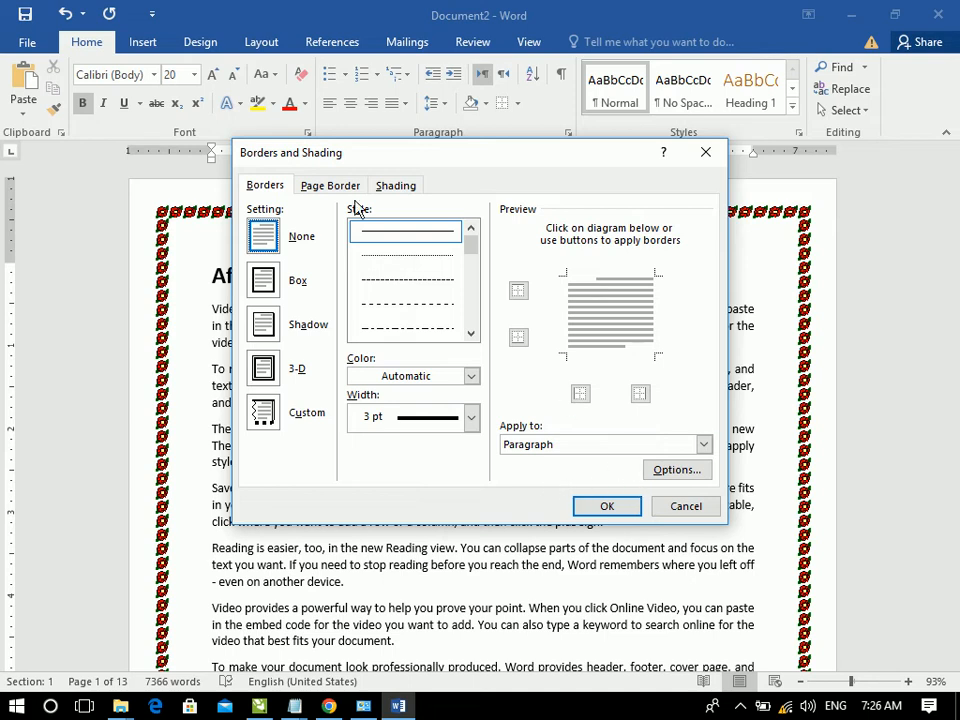
click(352, 188)
click(680, 472)
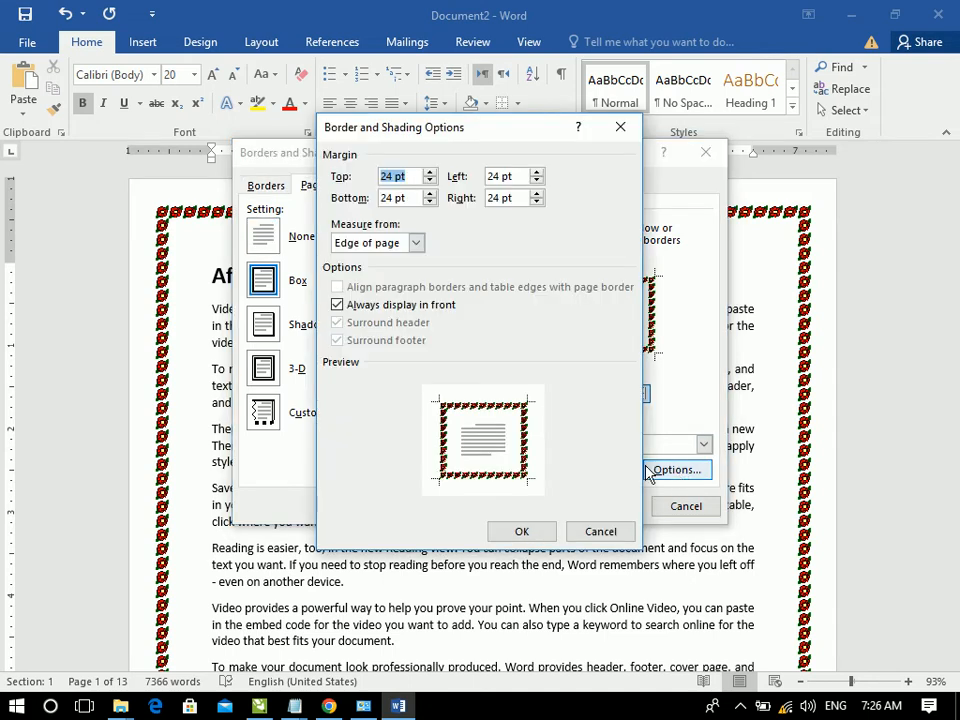
click(386, 243)
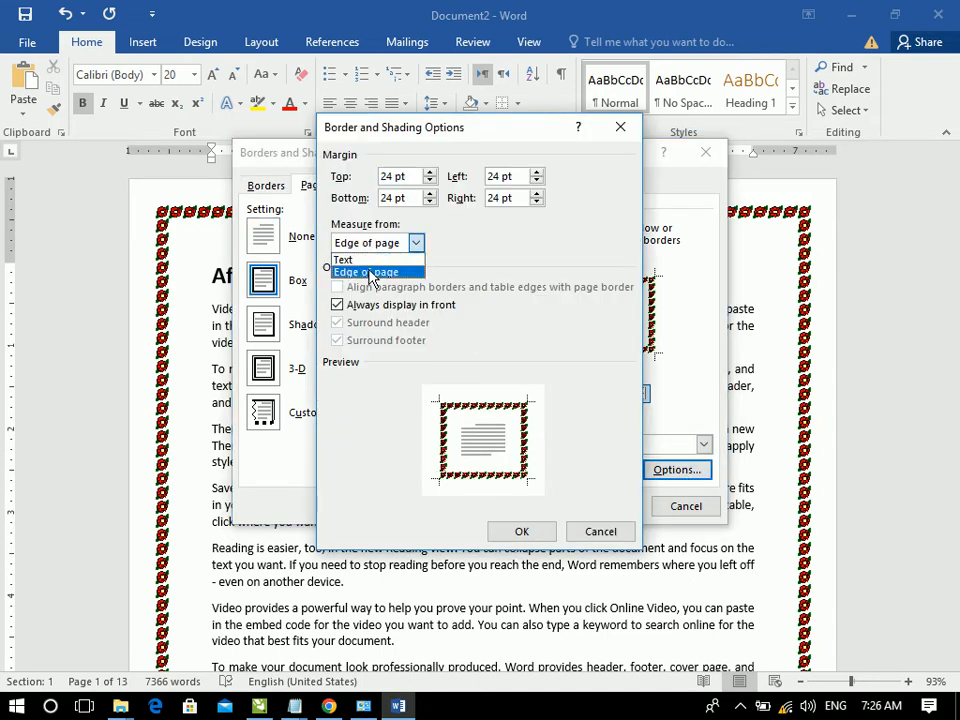
click(345, 259)
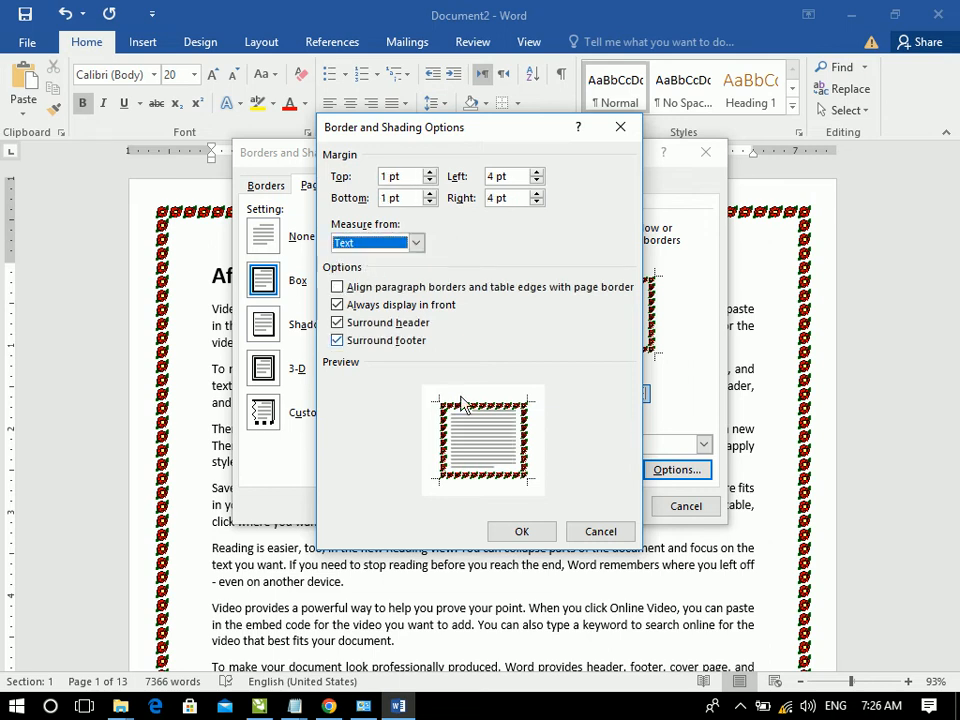
click(525, 532)
click(600, 508)
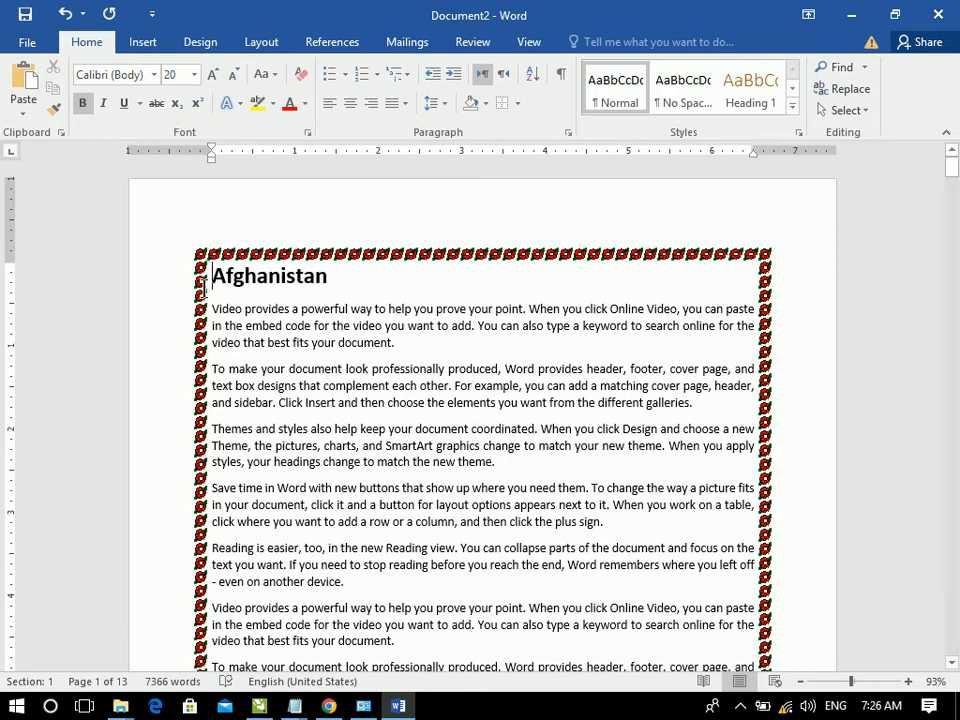
- Set the red flower page border of the "Afghanistan" section to be measured from "Edge of page"
click(518, 104)
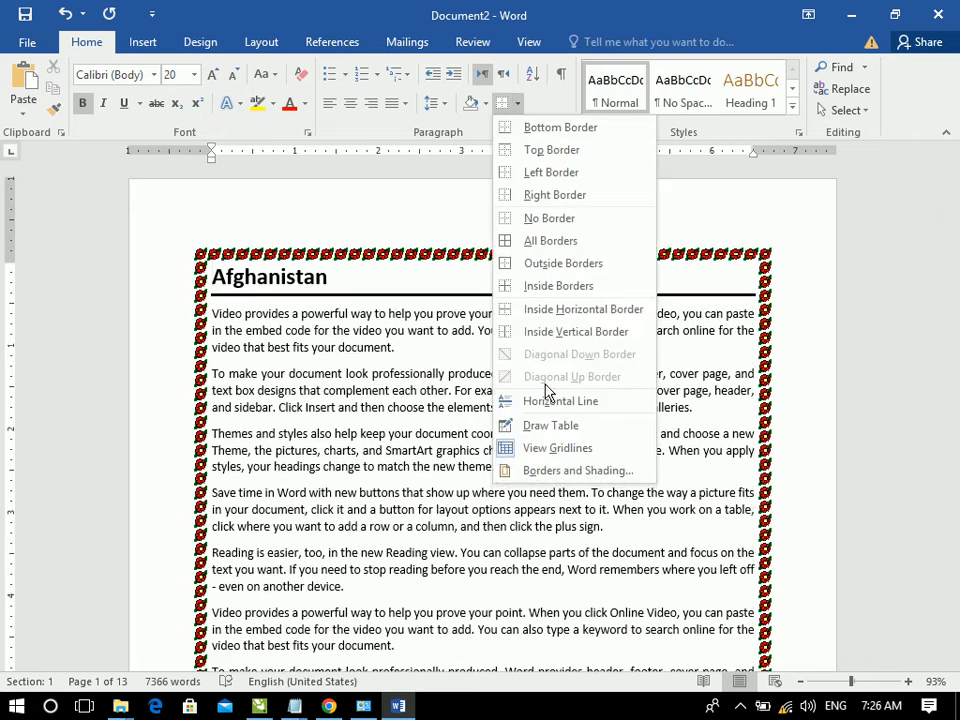
click(578, 470)
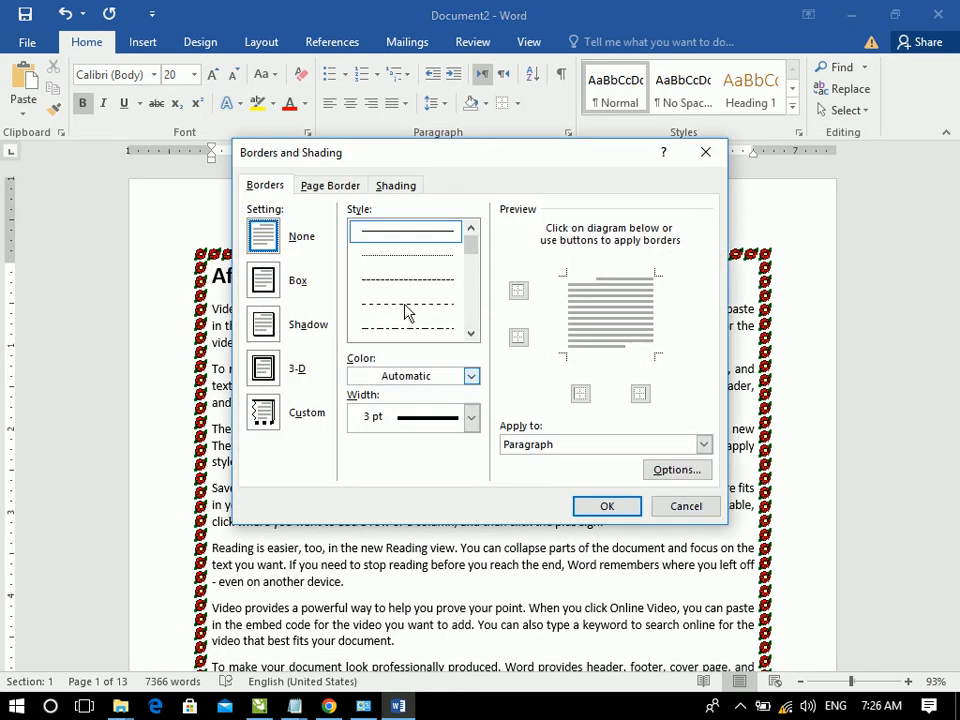
click(333, 186)
click(675, 469)
click(370, 243)
click(352, 272)
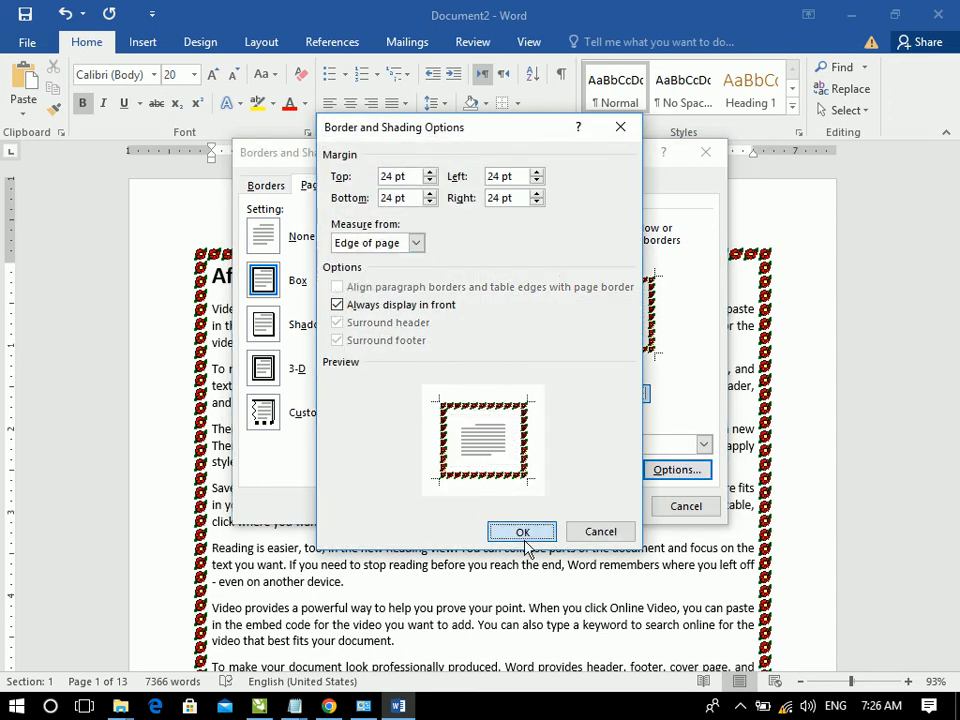
click(521, 531)
click(602, 507)
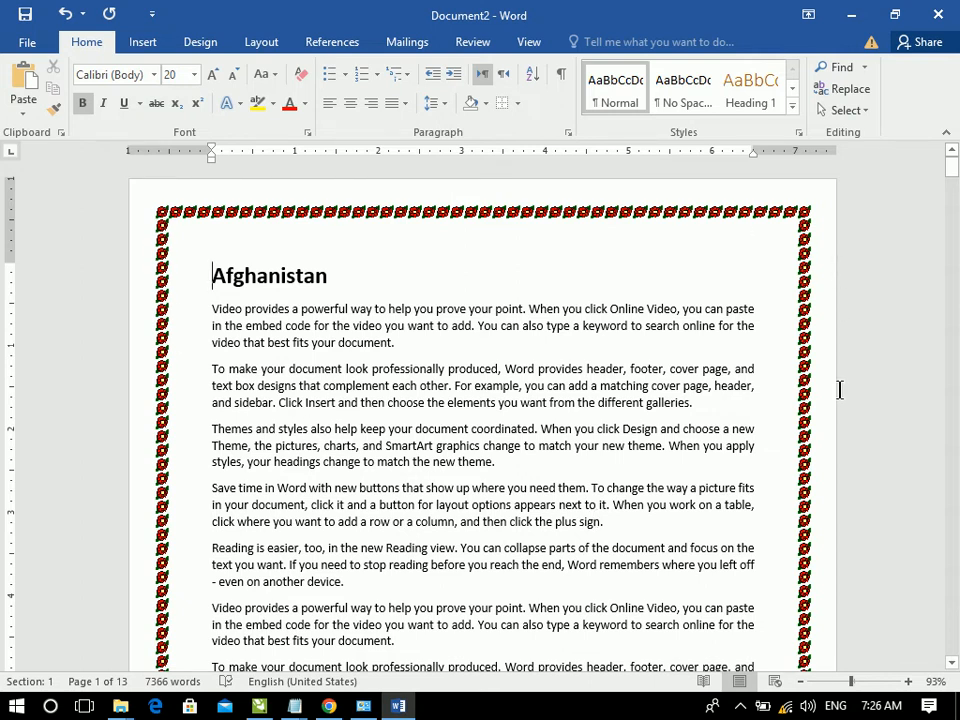
click(519, 104)
click(592, 468)
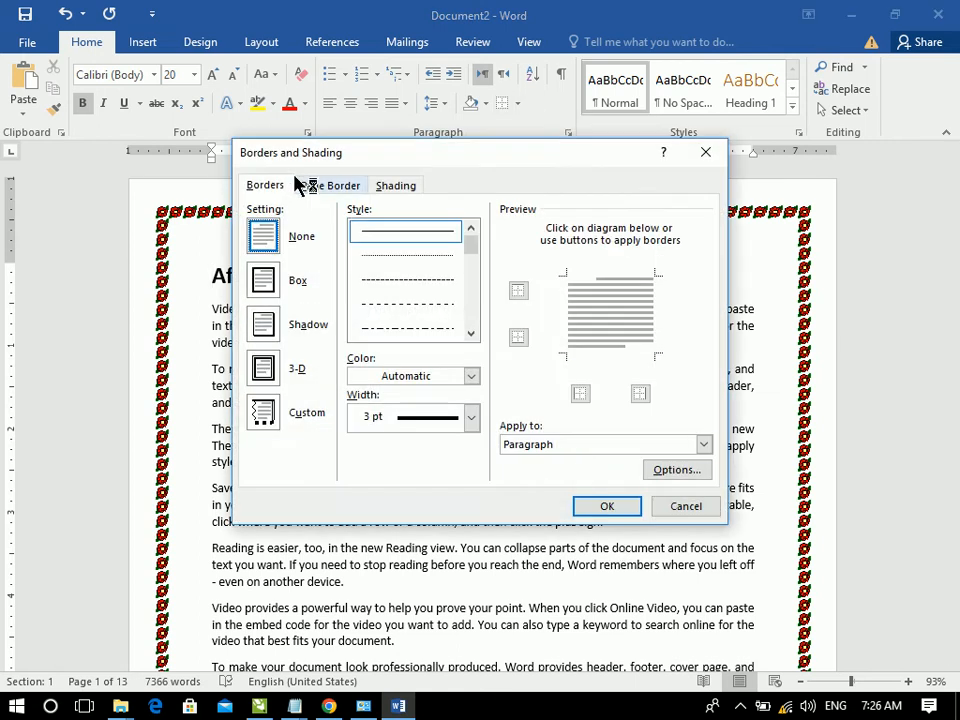
click(328, 186)
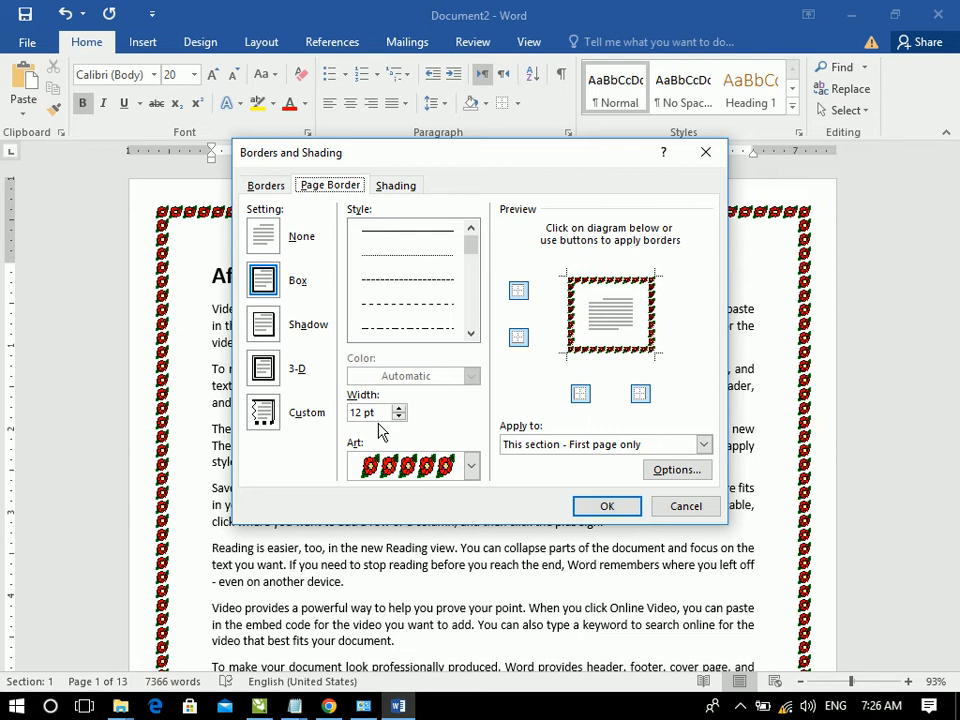
click(683, 506)
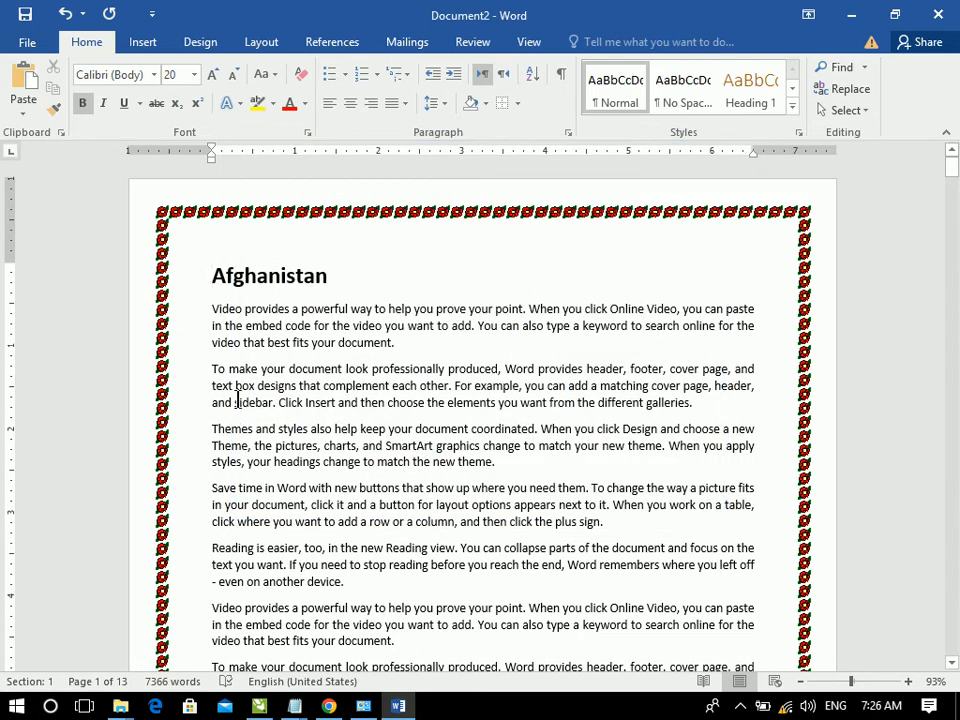
- Shade the first three paragraphs under the "Afghanistan" heading with a light red fill, applied to the paragraphs
drag(211, 311, 606, 469)
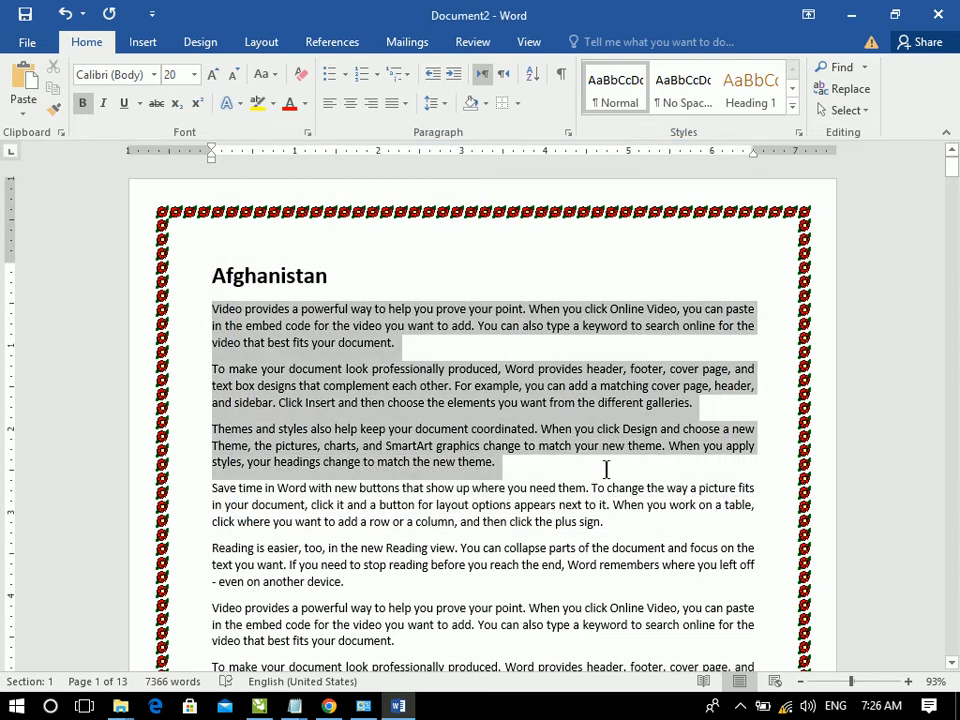
click(486, 104)
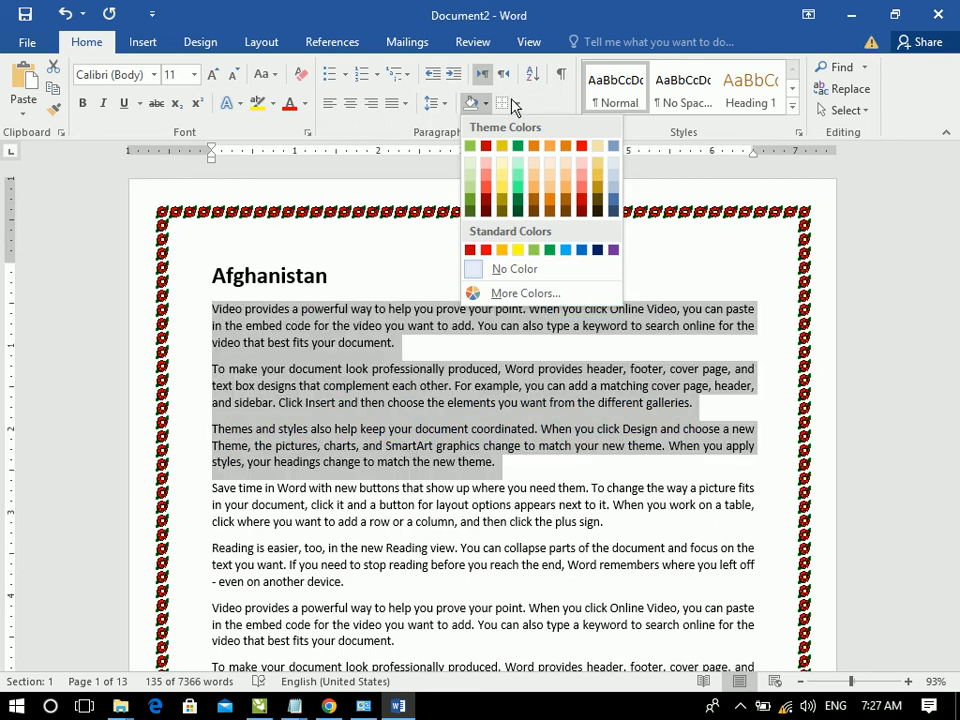
click(517, 103)
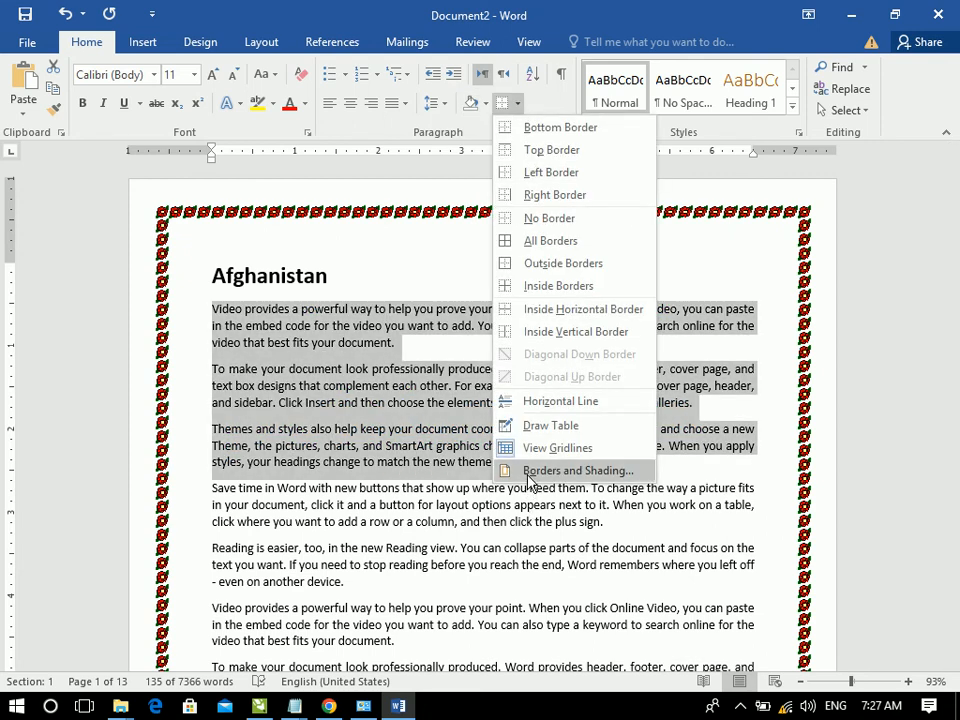
click(566, 349)
click(400, 190)
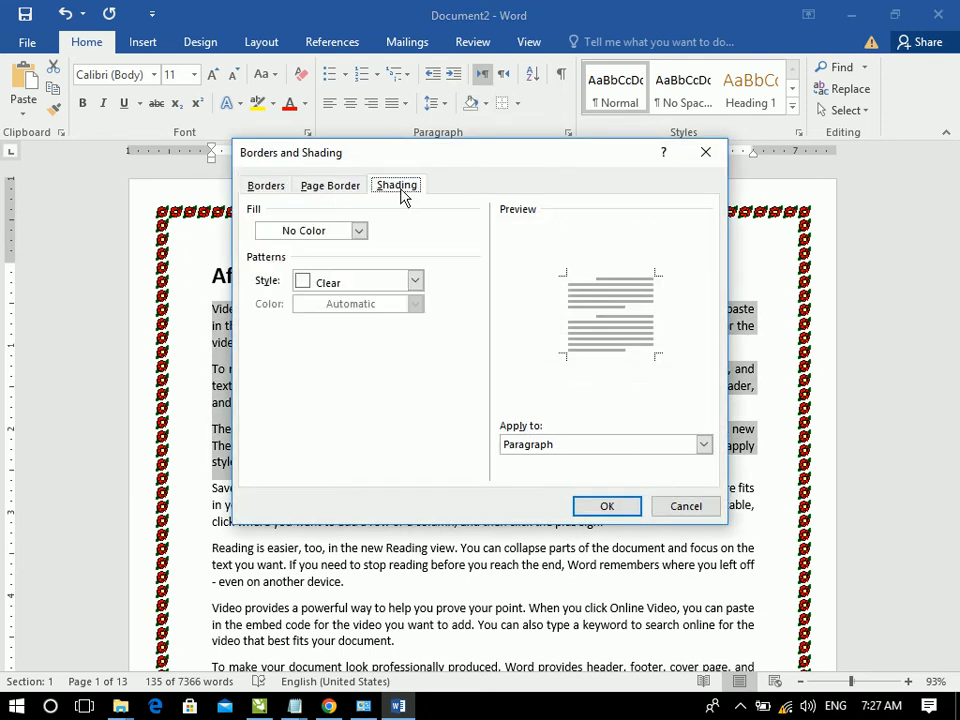
click(358, 230)
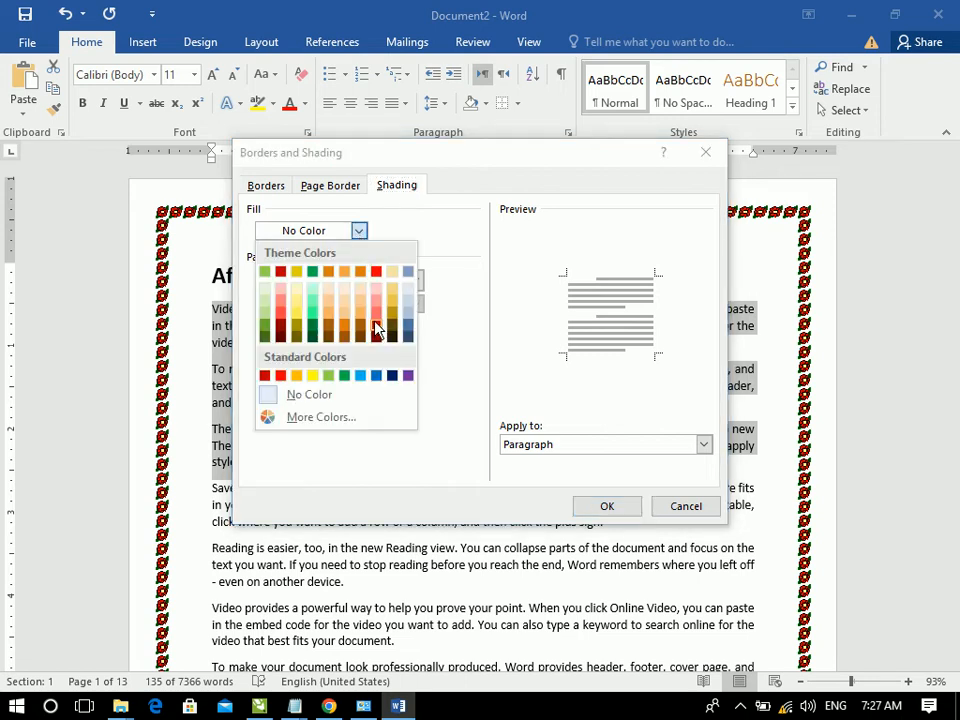
click(377, 322)
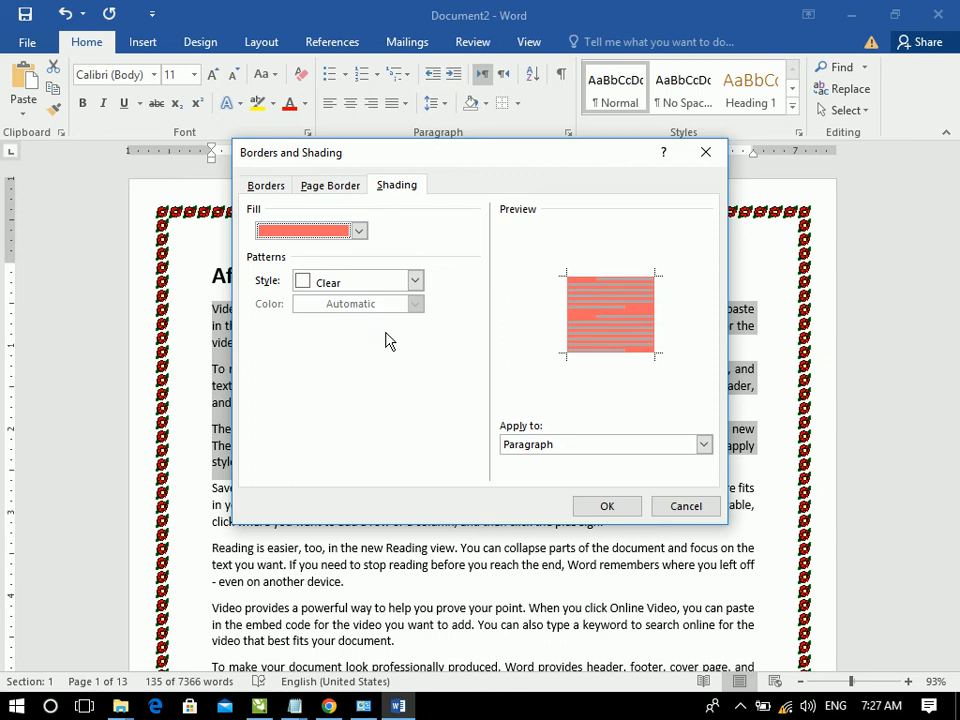
click(606, 506)
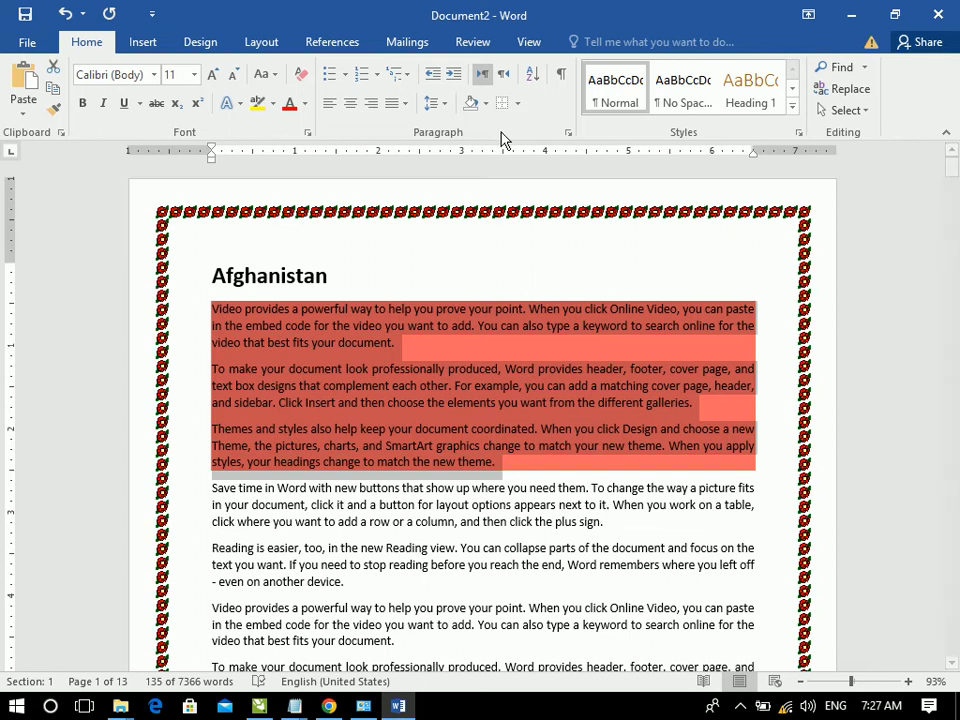
- Add the "Lt Dwn Diagonal" shading pattern to the three red-filled paragraphs under the "Afghanistan" heading
click(518, 103)
click(560, 467)
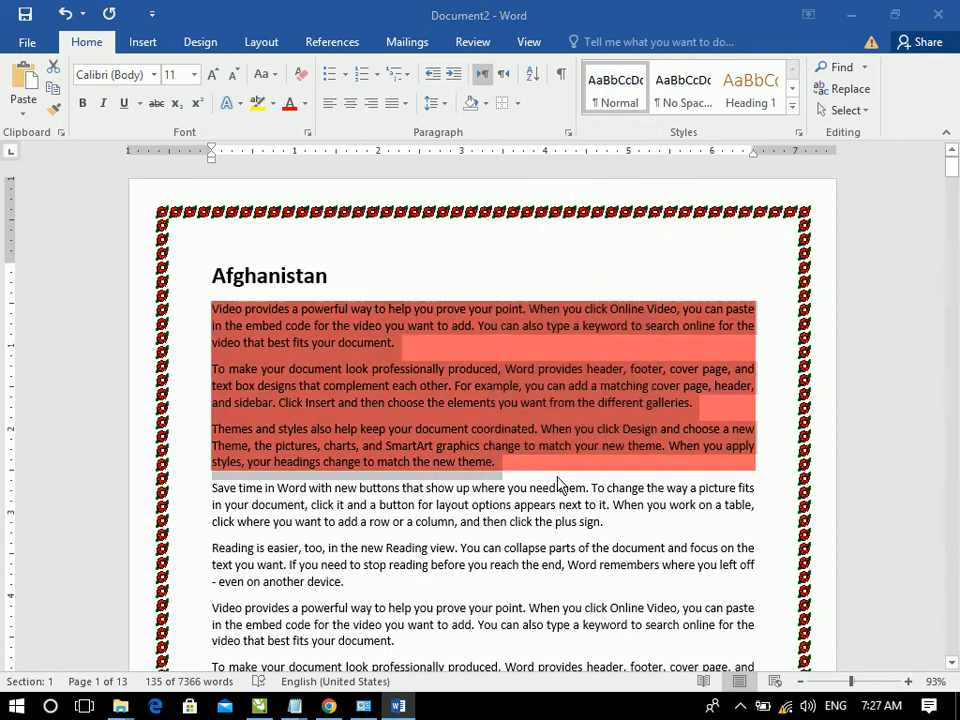
click(390, 187)
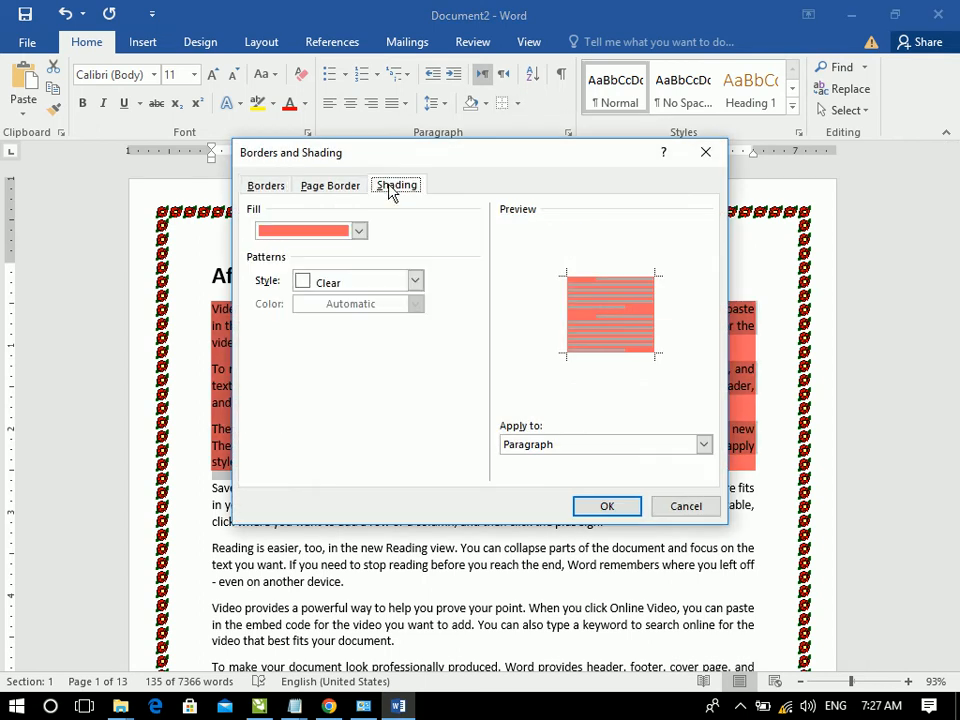
click(418, 293)
click(418, 293)
click(418, 293)
drag(414, 317, 417, 402)
click(394, 375)
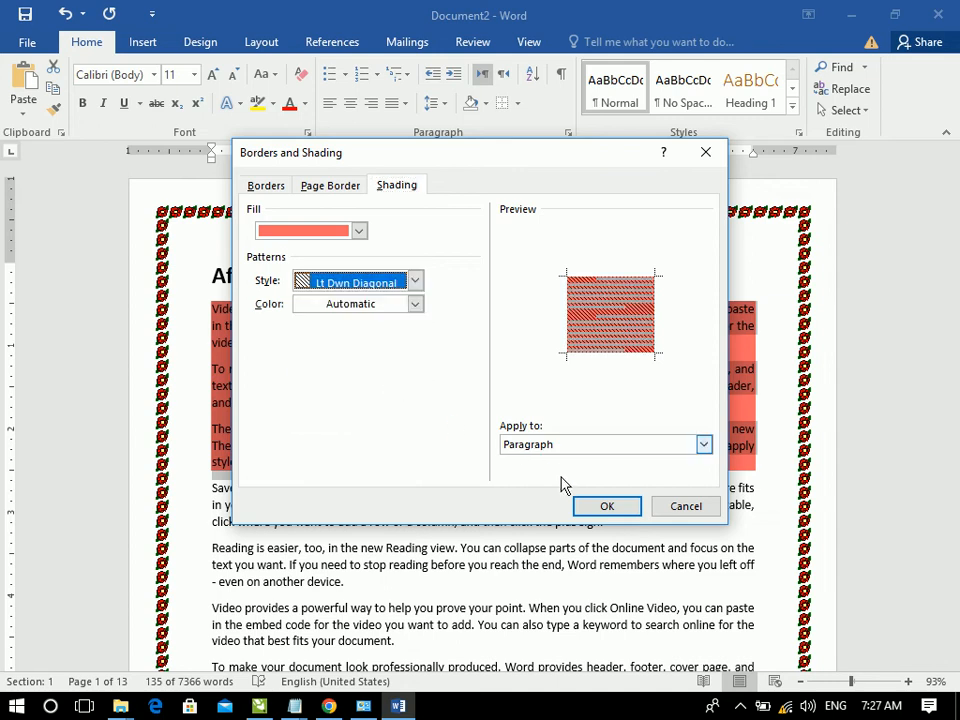
click(584, 506)
click(568, 350)
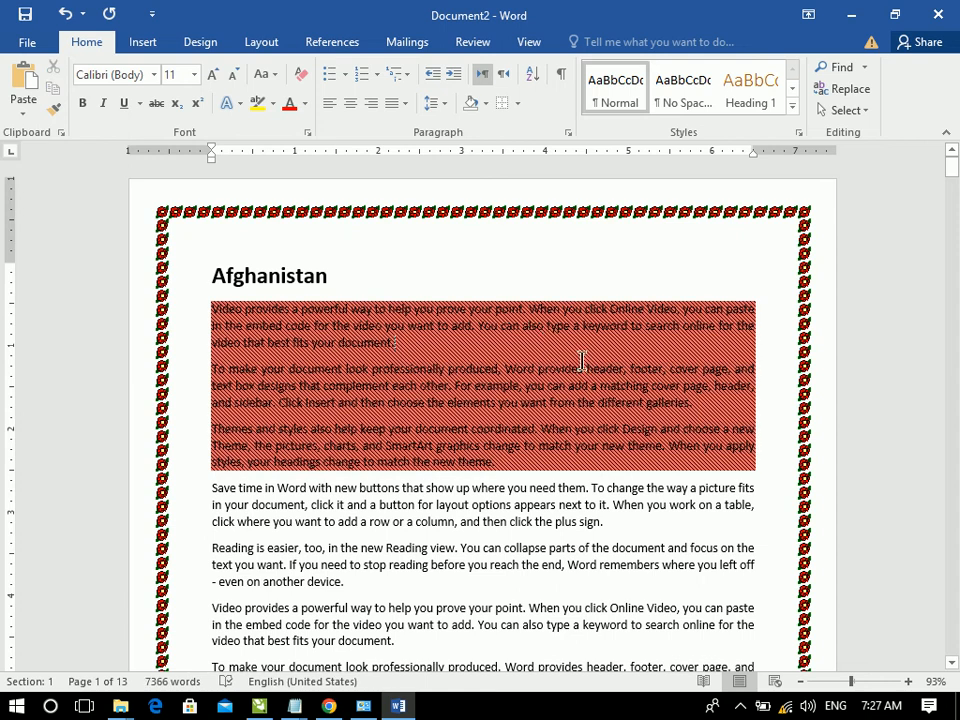
- Remove the shading from the three paragraphs under the "Afghanistan" heading by choosing "No Color"
drag(499, 461, 144, 315)
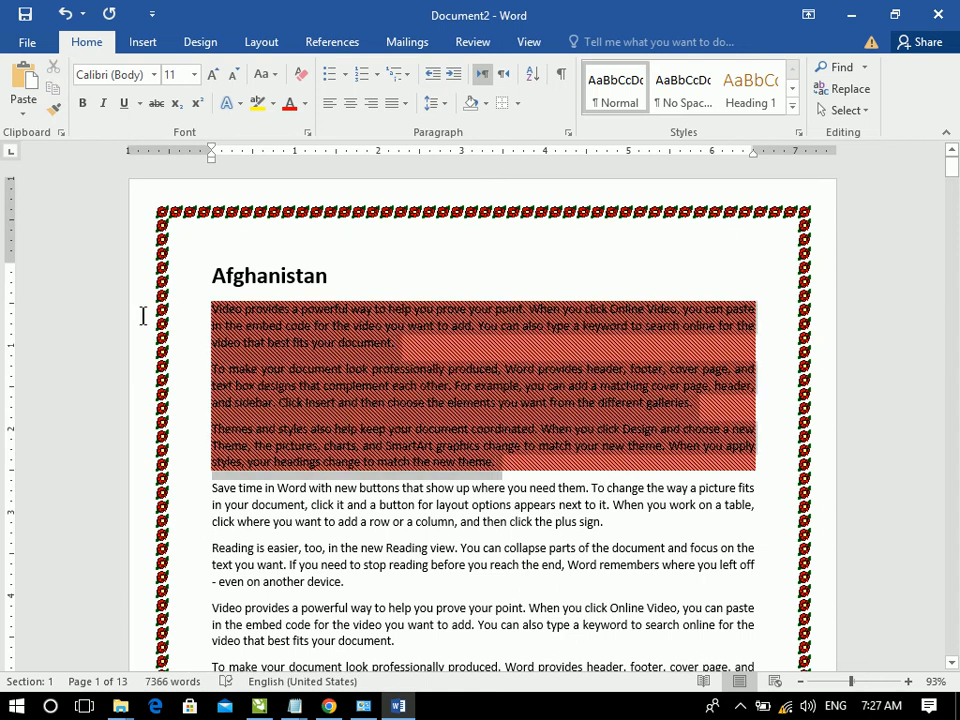
click(486, 104)
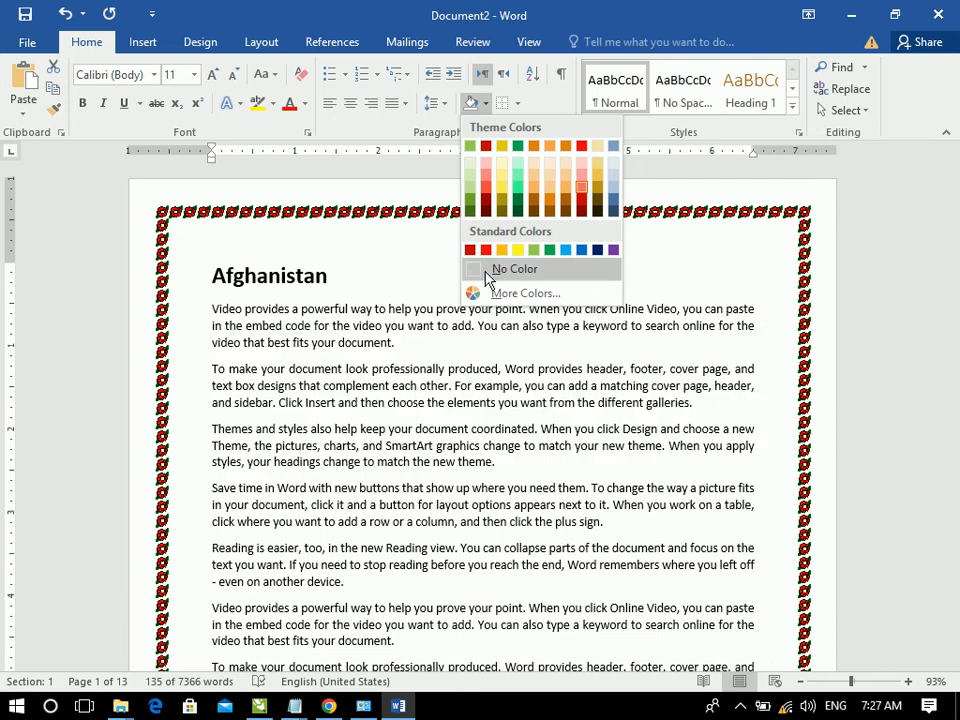
click(488, 272)
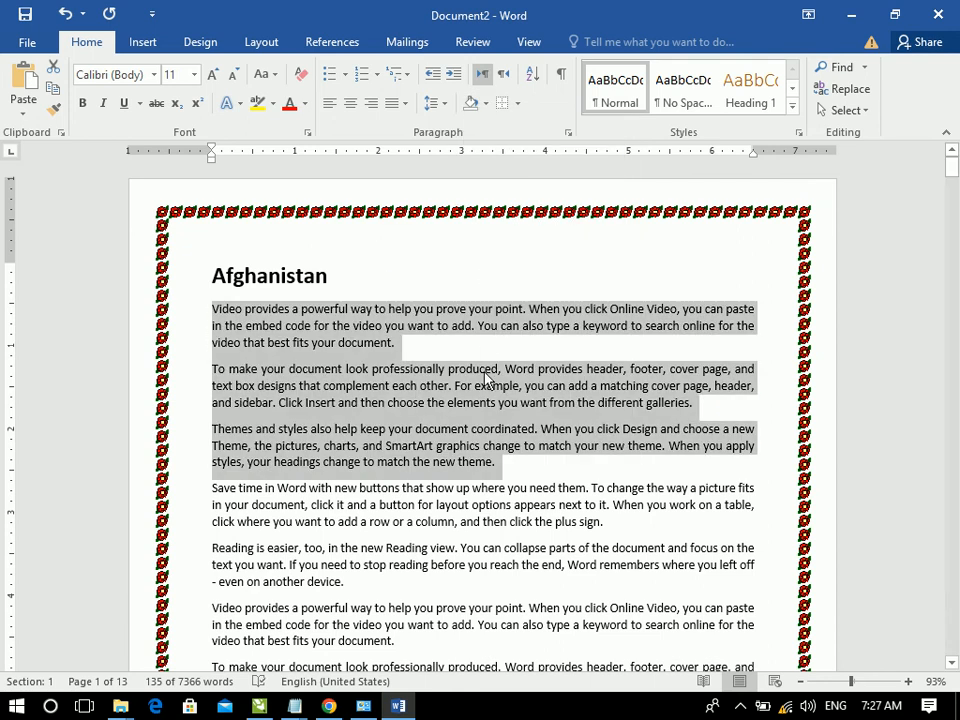
click(487, 378)
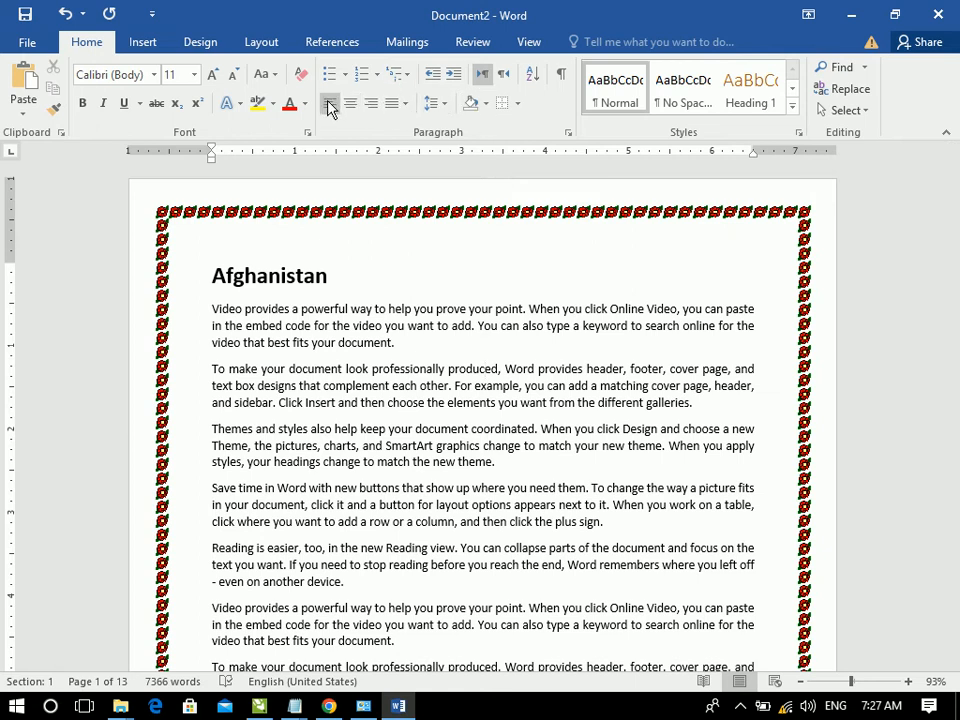
- Fill a new blank document with sample paragraphs generated by =rand() and justify all the text
click(432, 103)
click(281, 320)
key(ctrl+n)
text(=rand())
key(Return)
key(ctrl+a)
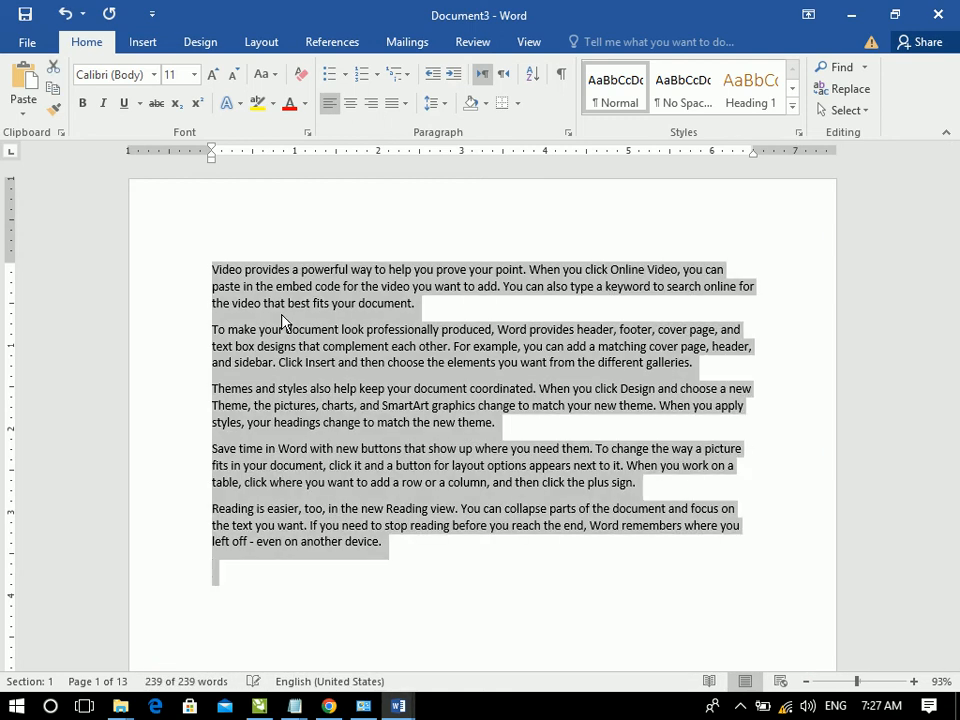
click(281, 316)
- Set the line spacing of all five sample paragraphs to 1.15
drag(193, 269, 371, 544)
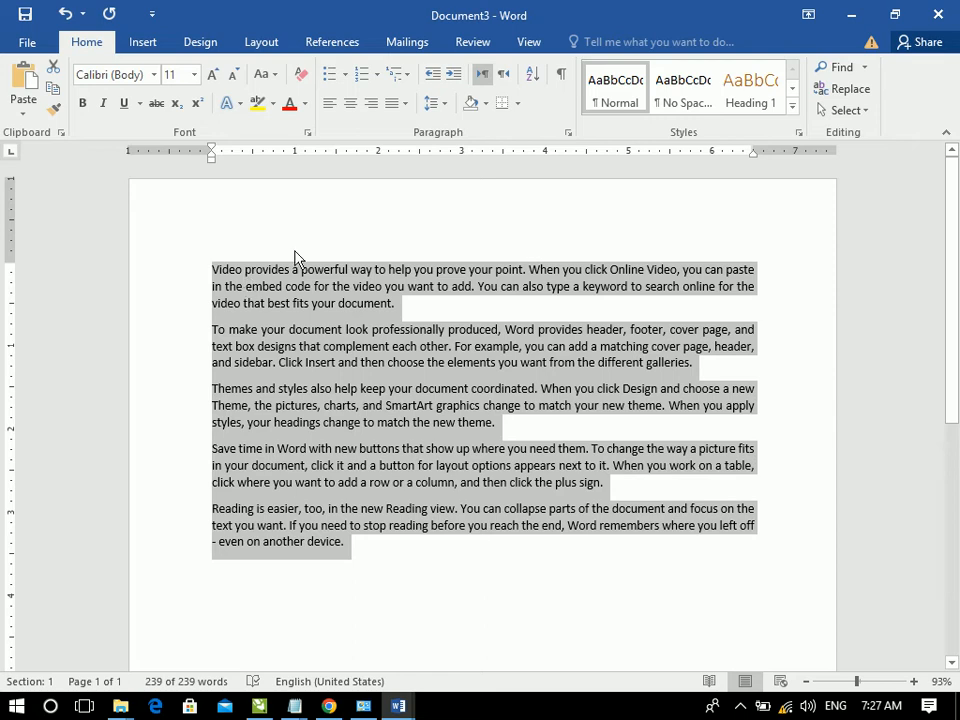
click(435, 103)
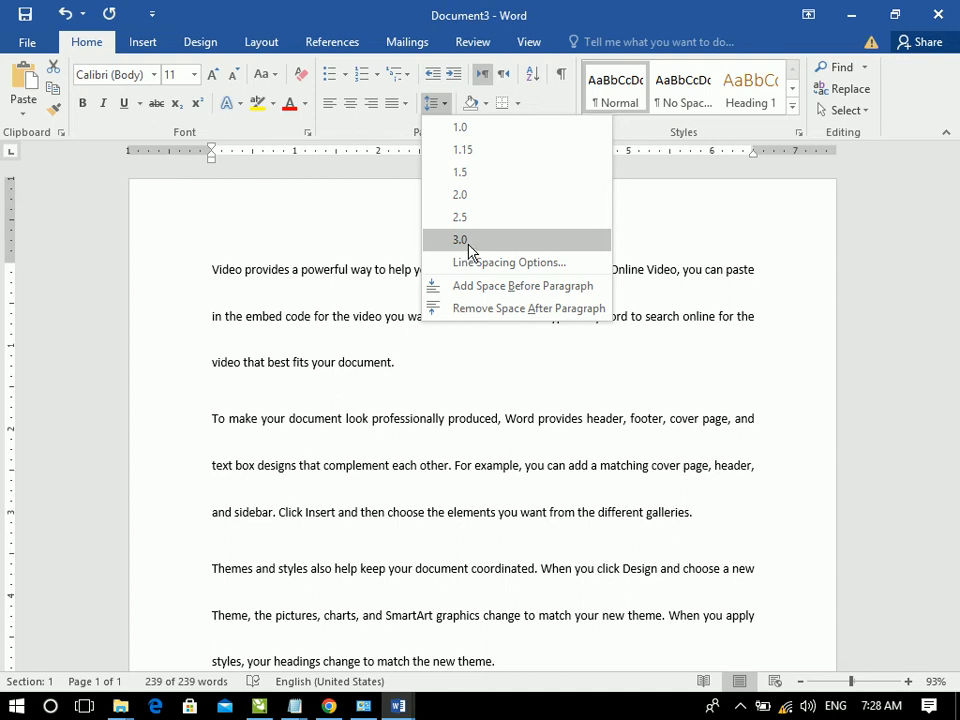
click(463, 152)
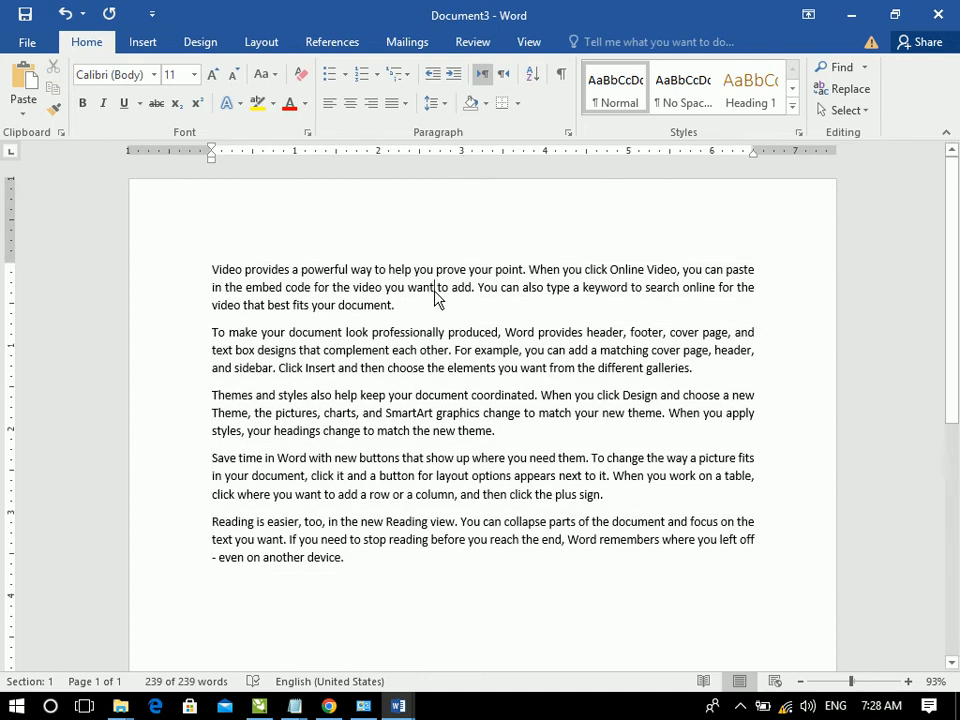
click(437, 298)
key(ctrl+a)
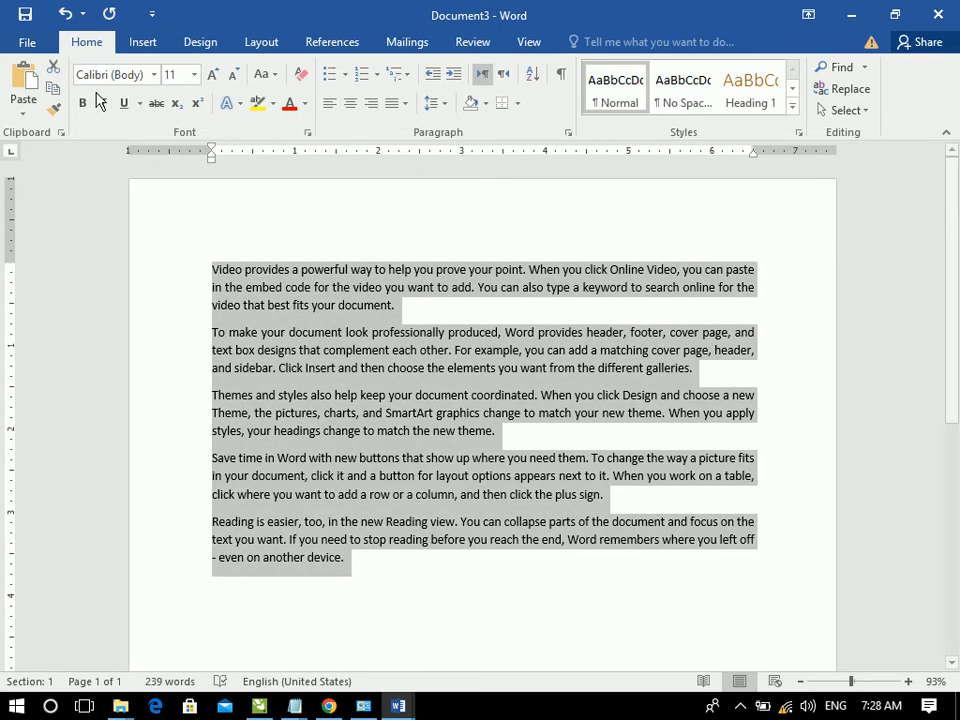
click(432, 104)
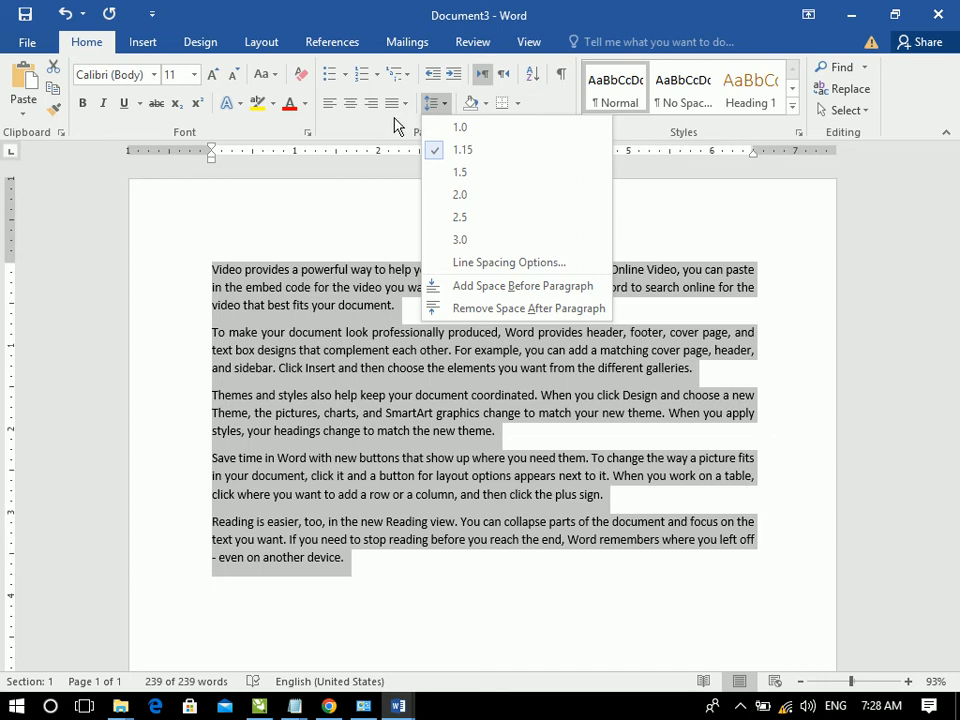
click(341, 285)
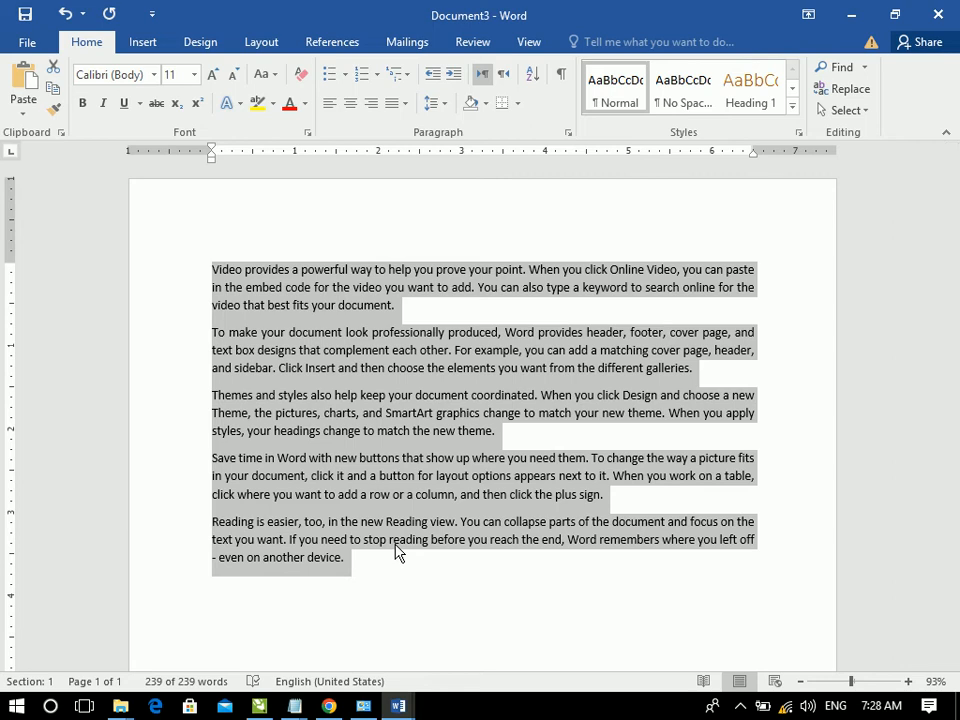
- Remove the space after all five sample paragraphs, and add the space after them back
click(437, 104)
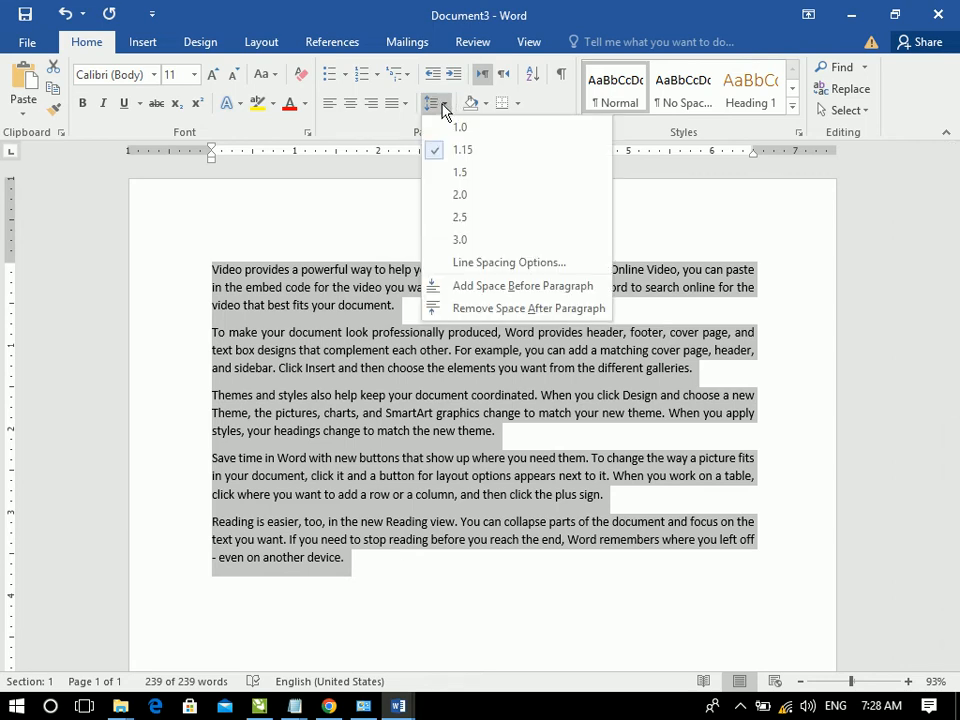
click(527, 309)
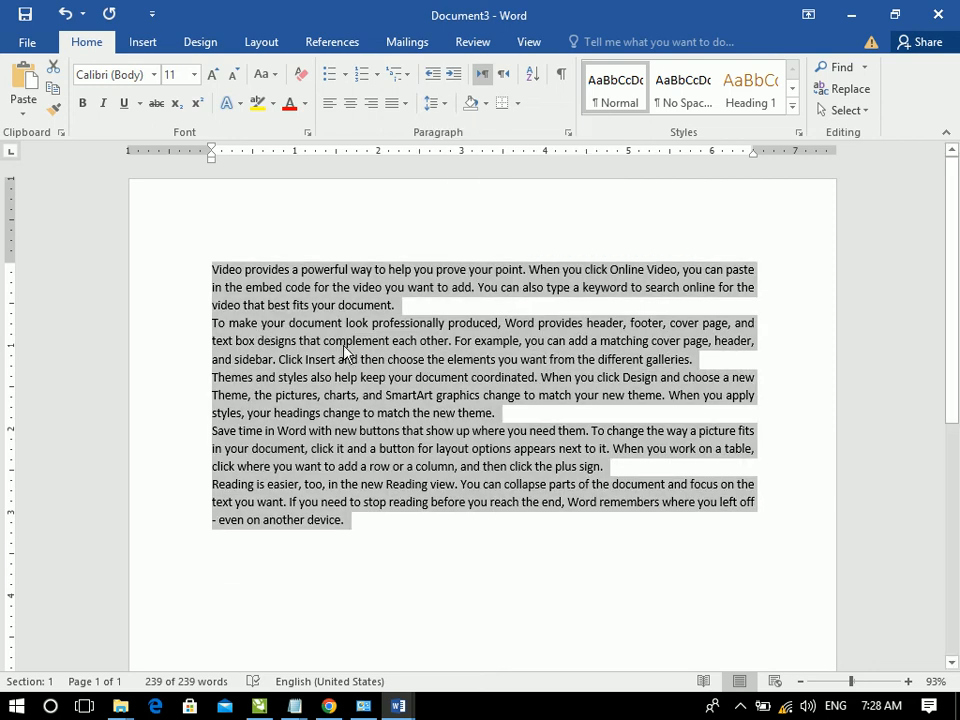
click(435, 103)
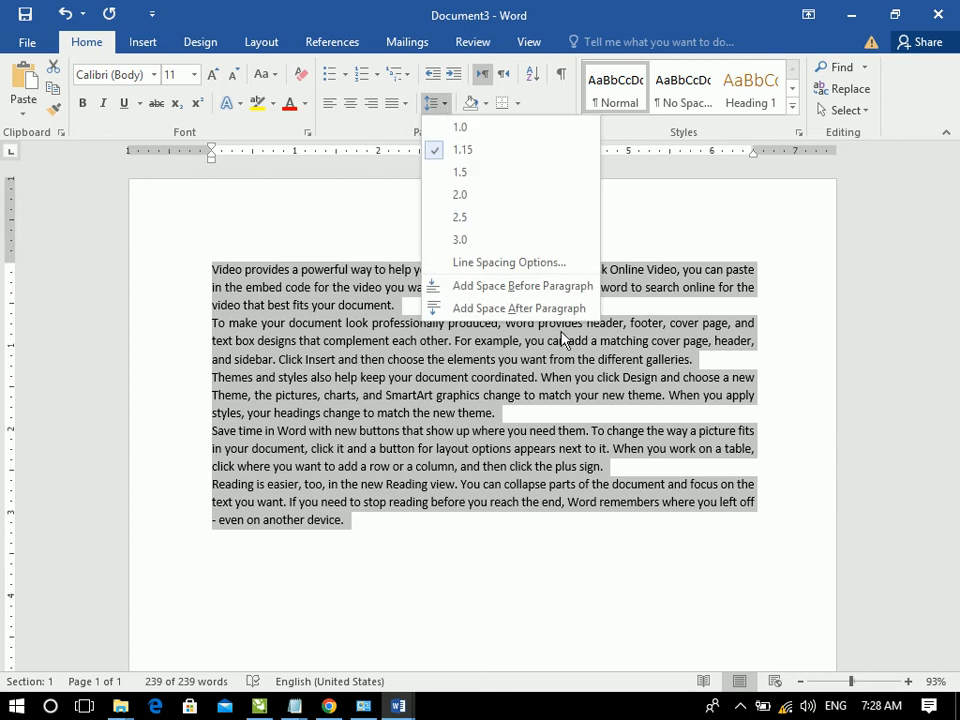
click(560, 309)
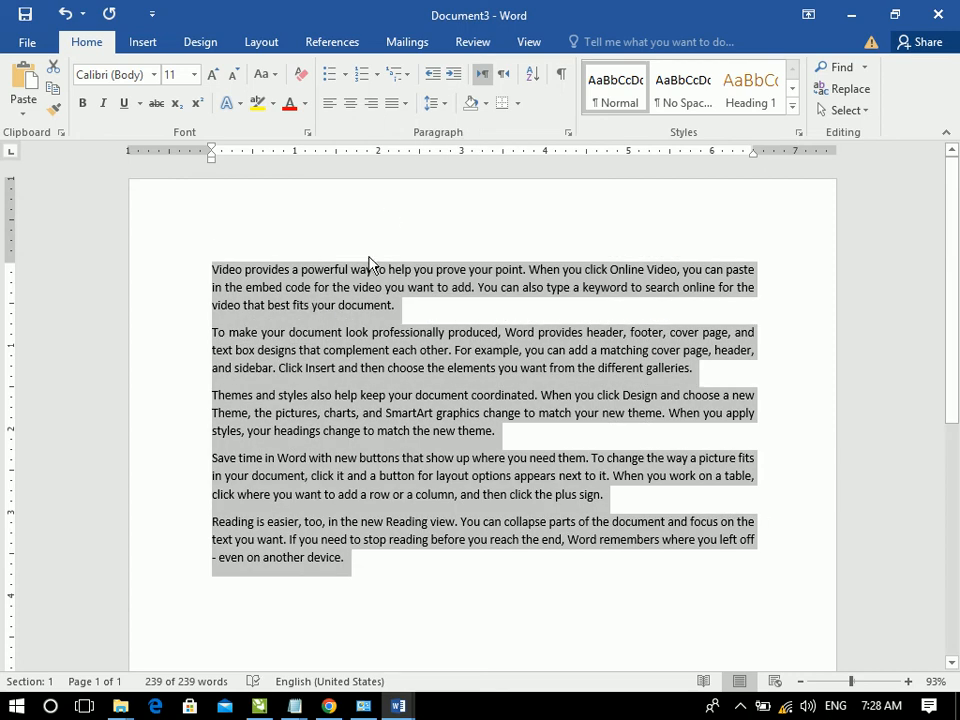
- Review the indent and line spacing settings in the Paragraph dialog for the selected text, and cancel the dialog
click(437, 103)
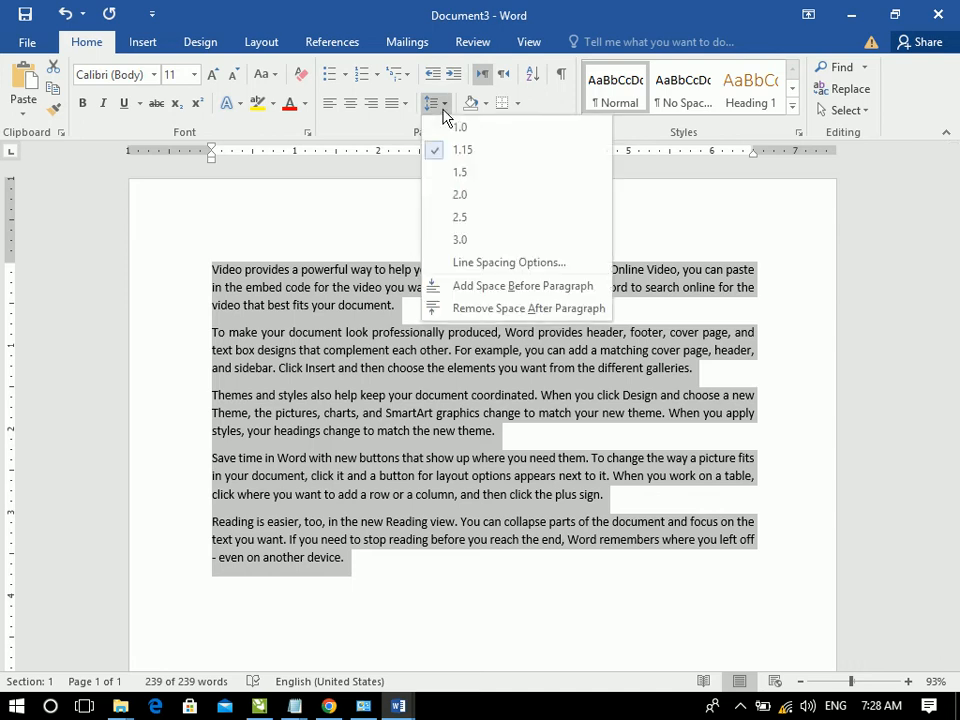
click(443, 108)
click(569, 133)
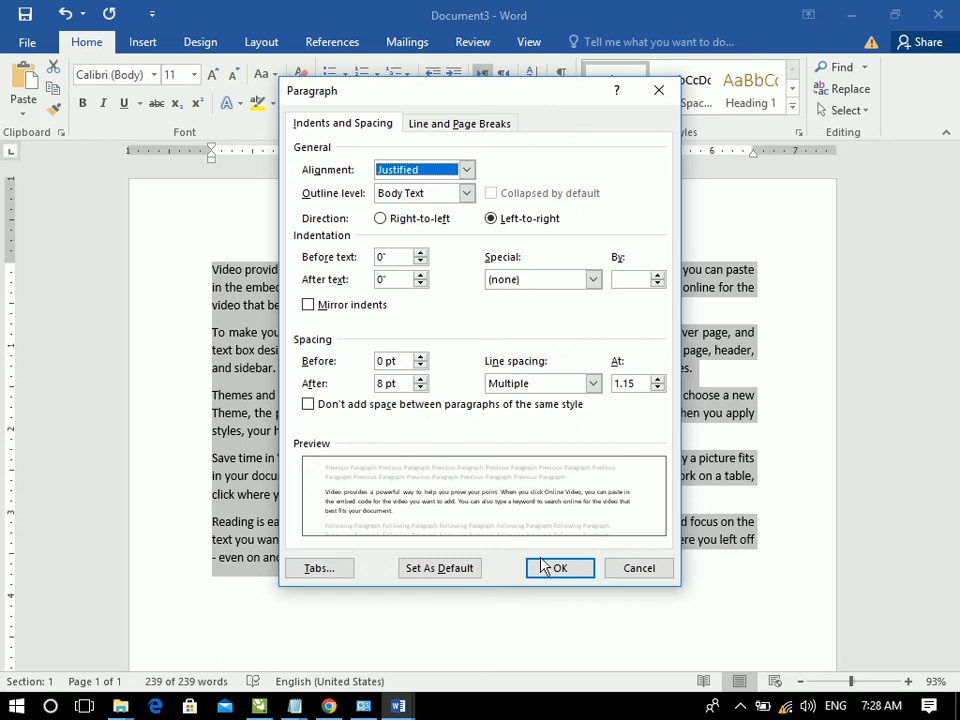
click(632, 568)
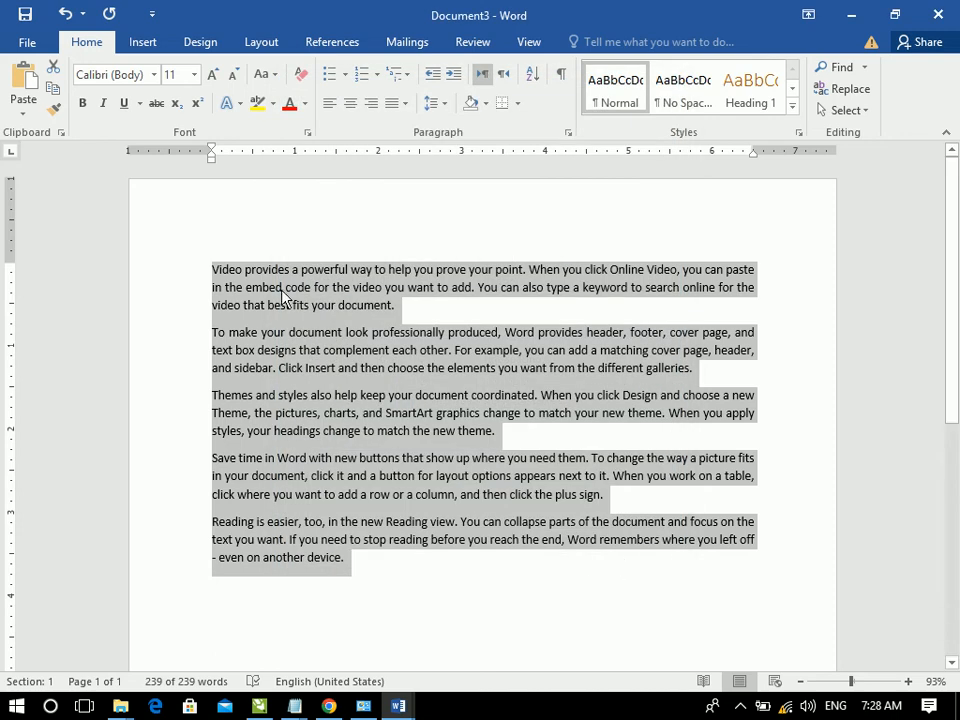
- Add the heading line "ZIA INSTITUTE OF COMPUTER SCIENCES" above the first paragraph, keeping the body text justified
key(ctrl+l)
key(ctrl+j)
click(213, 271)
key(Return)
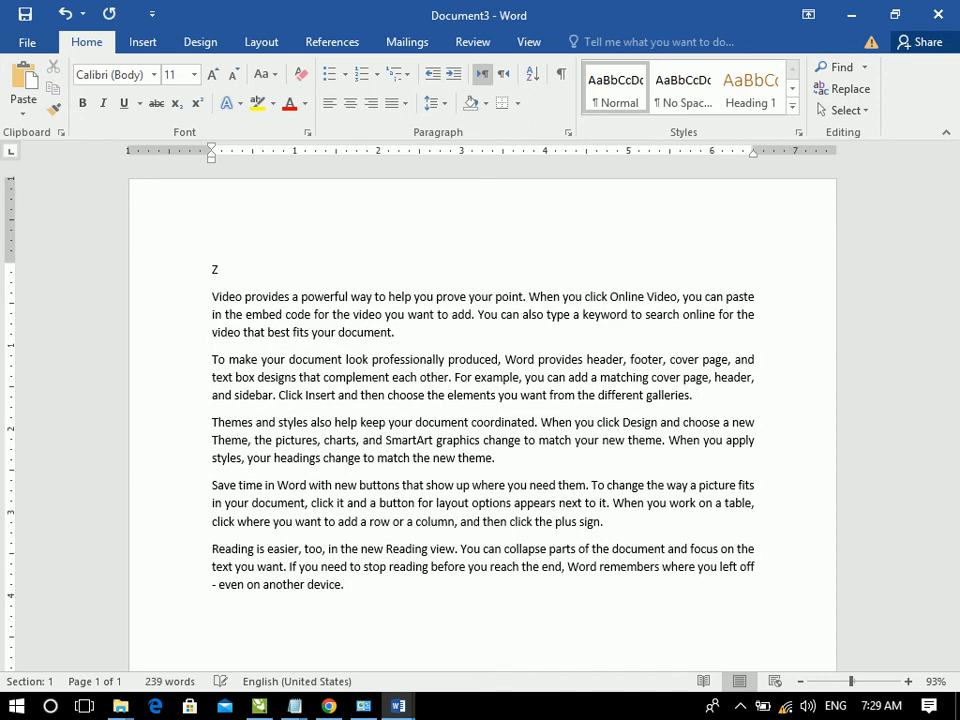
text(ZIA INSTITUTE OF COMPUTER SCIENCES)
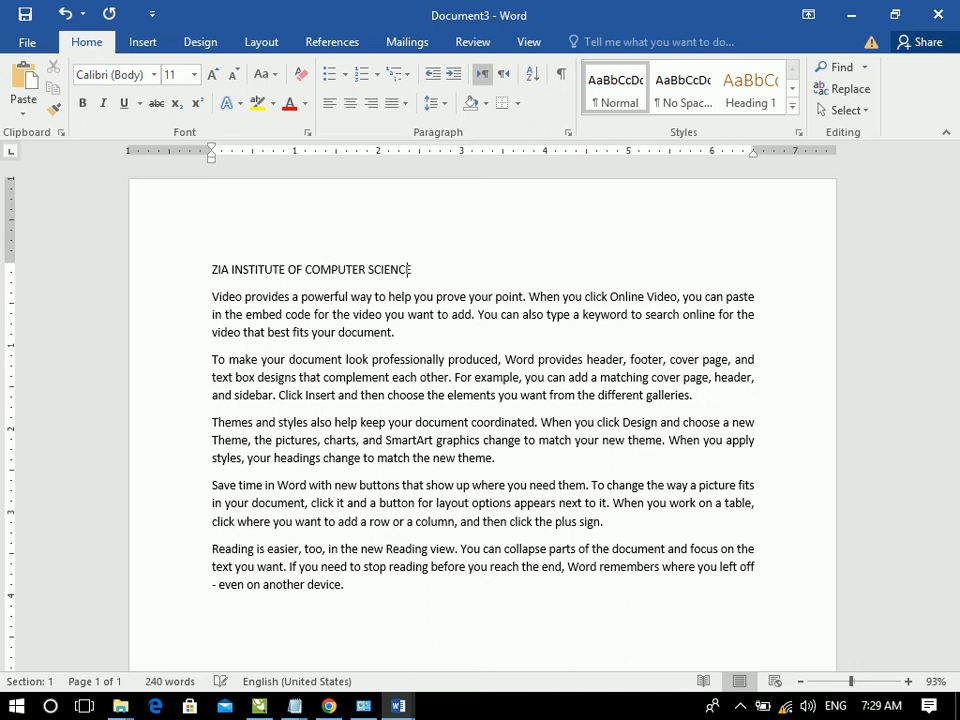
- Make the "ZIA INSTITUTE OF COMPUTER SCIENCES" heading bold and set its font size to 13
click(206, 252)
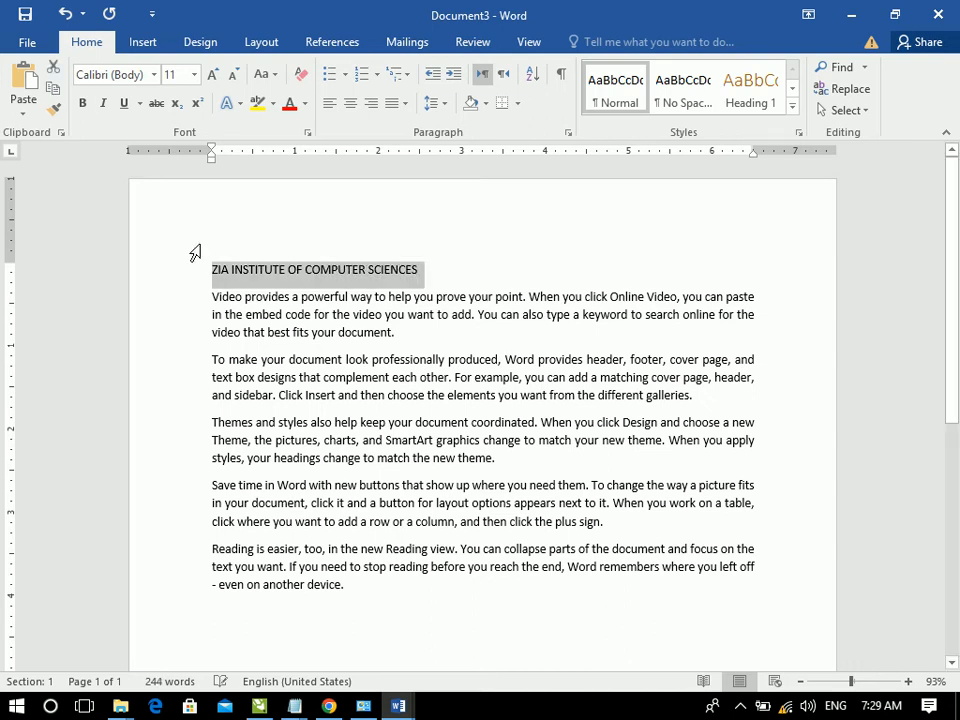
key(ctrl+b)
key(ctrl+bracketright)
key(ctrl+bracketright)
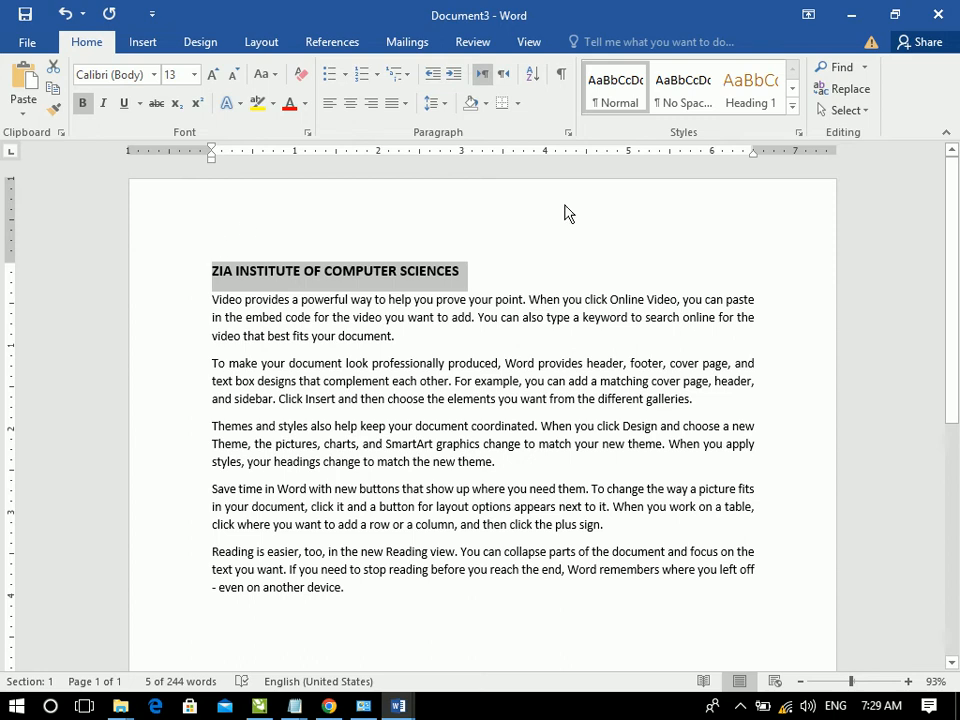
- Try the left and right alignments on the heading, and leave it centered
click(358, 109)
click(371, 106)
click(331, 106)
key(ctrl+e)
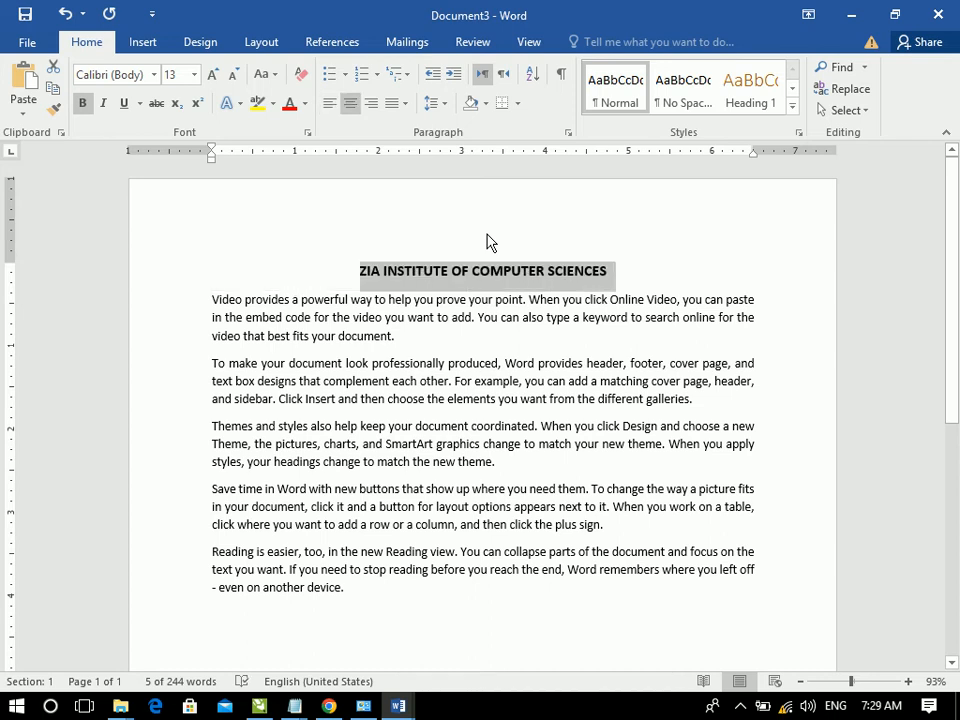
key(ctrl+r)
key(ctrl+l)
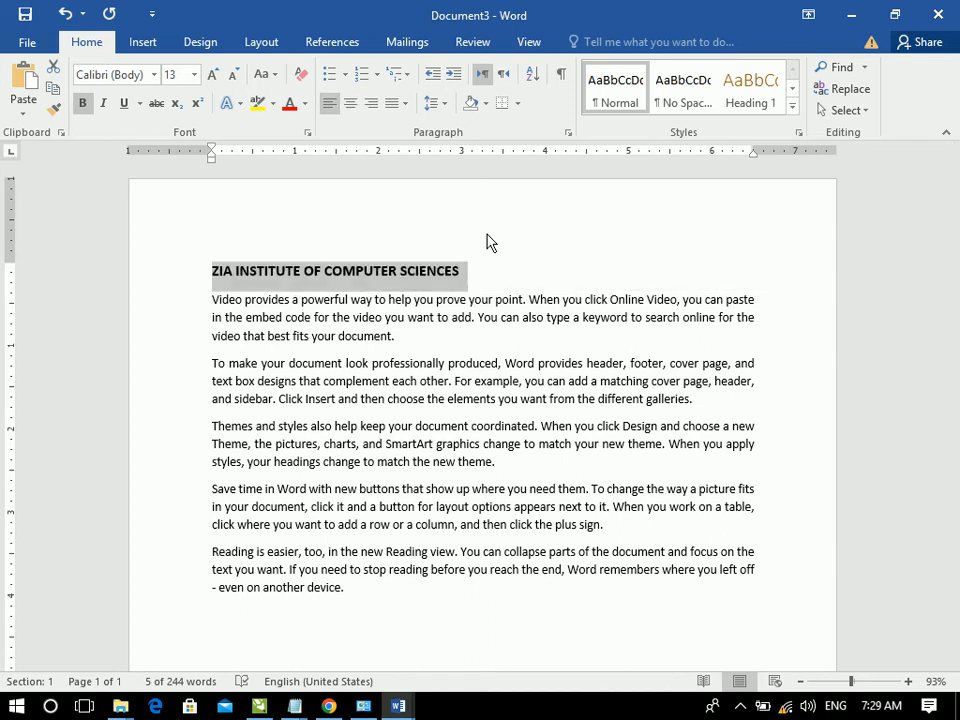
key(ctrl+e)
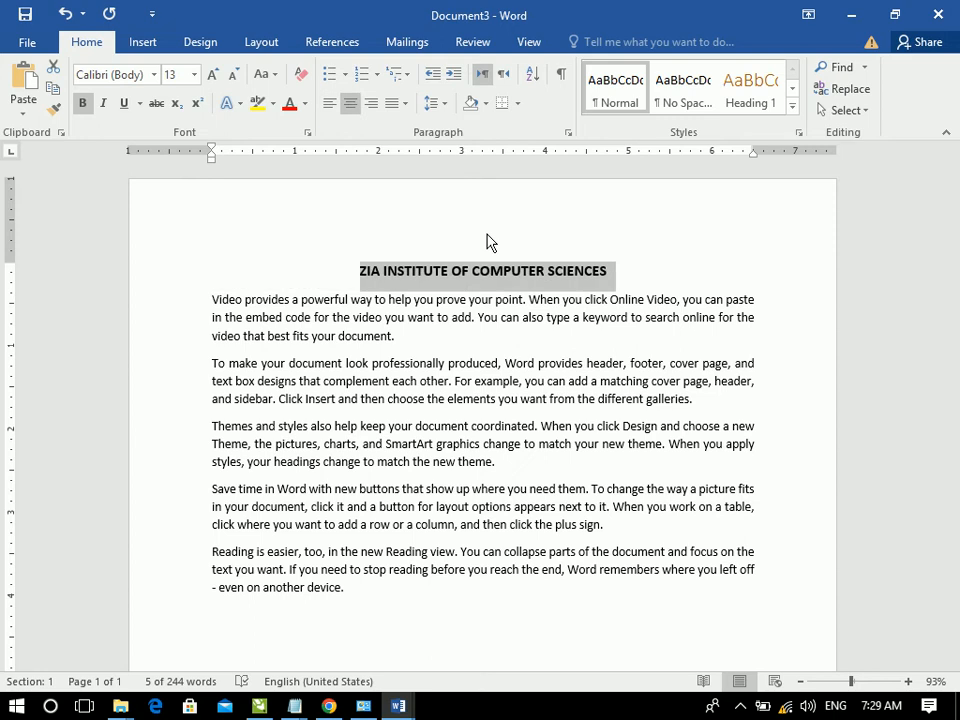
- Left-align the five body paragraphs below the heading, and set them back to Justify
drag(366, 584, 56, 302)
key(ctrl+l)
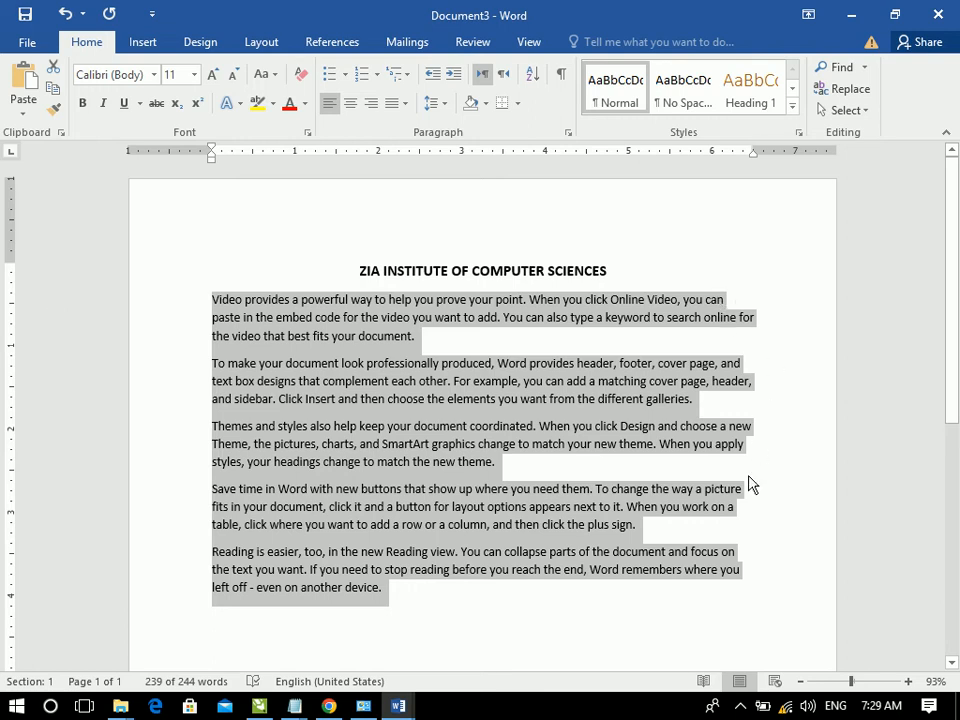
click(470, 524)
drag(415, 598, 94, 298)
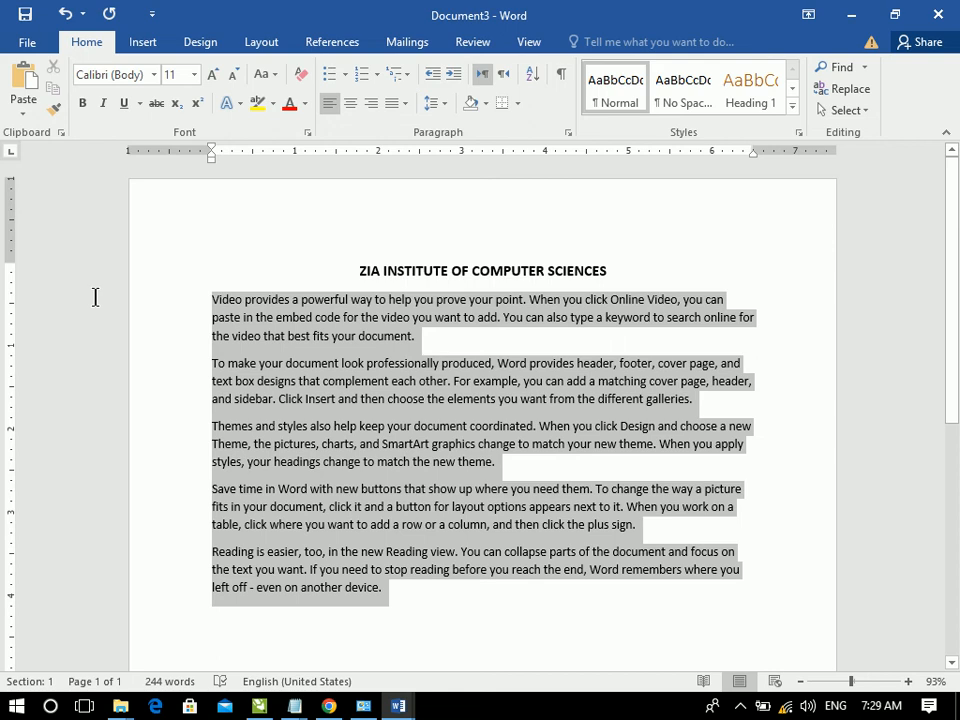
click(404, 104)
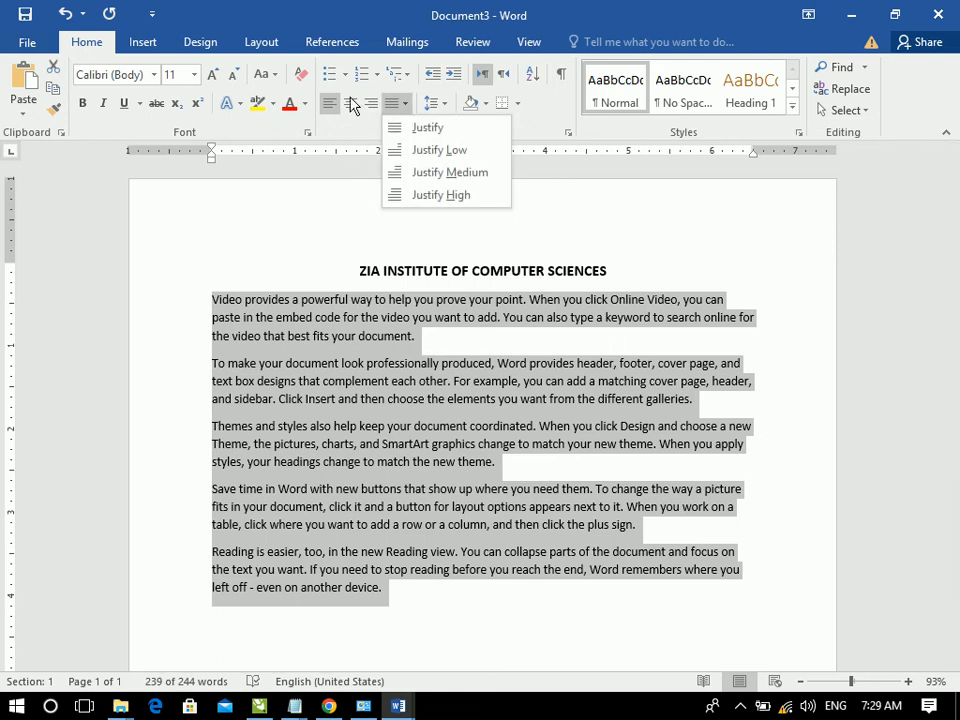
click(421, 128)
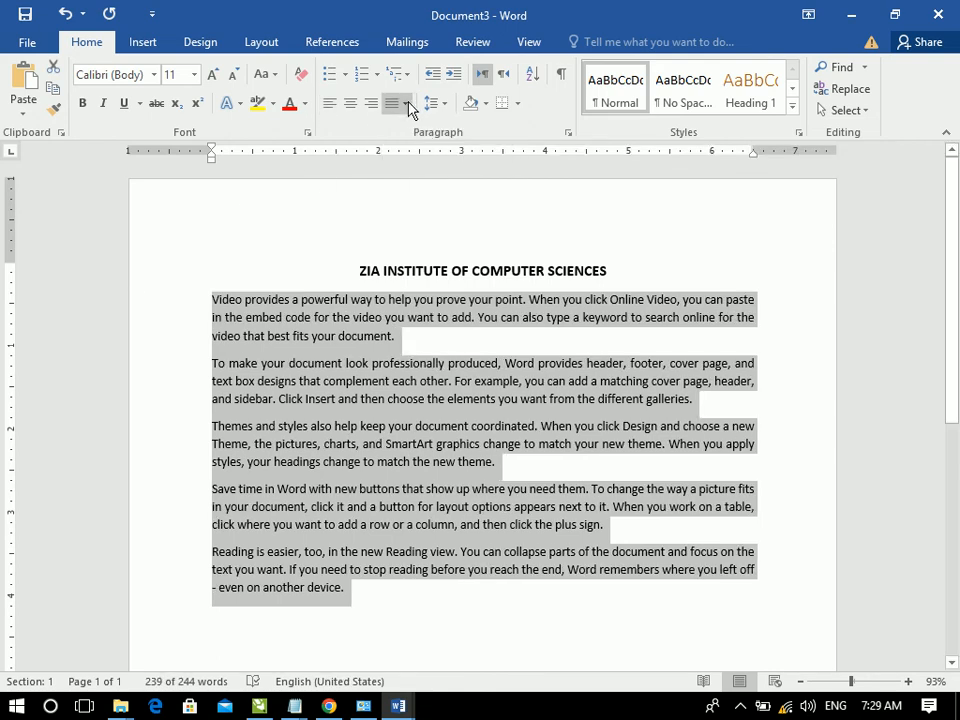
- Try Justify Low, Justify Medium and Justify High on the five body paragraphs, and return them to plain Justify
click(406, 104)
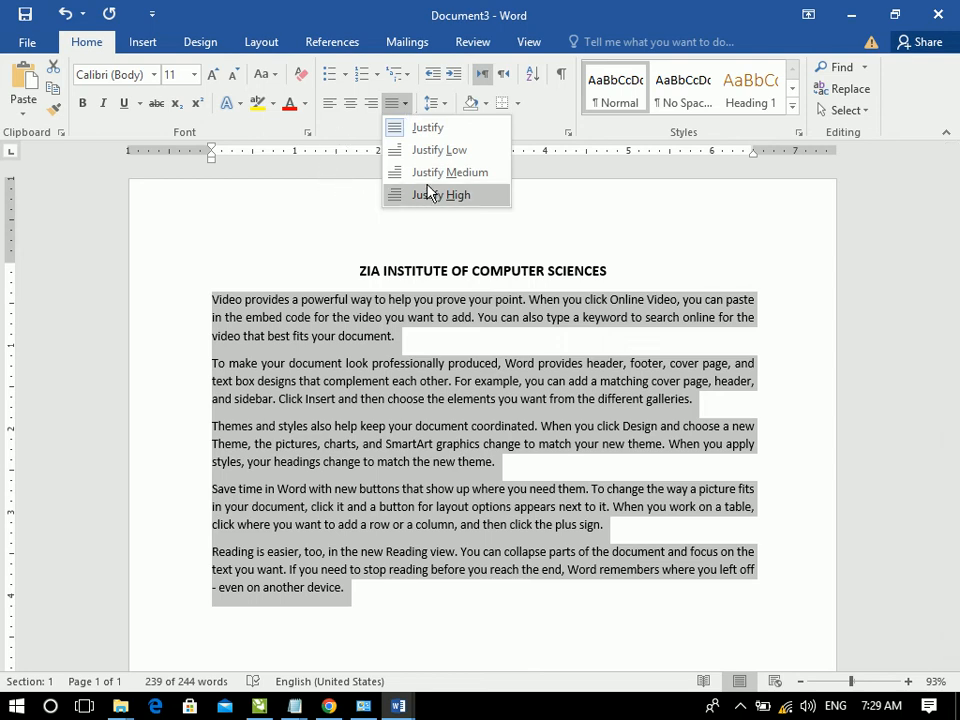
click(429, 150)
click(405, 104)
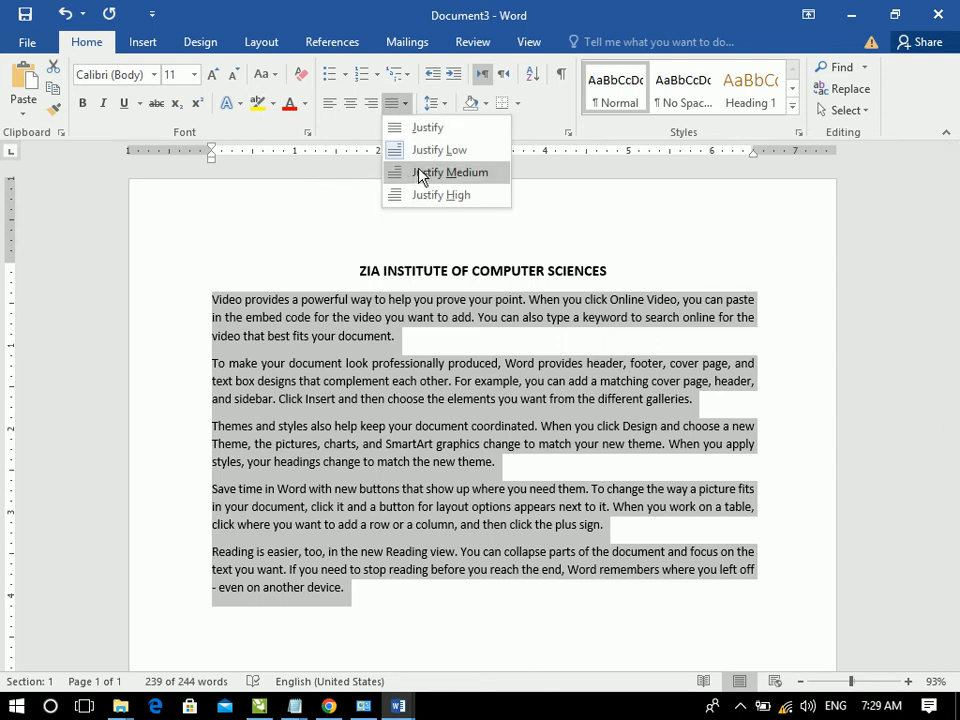
click(417, 174)
click(403, 106)
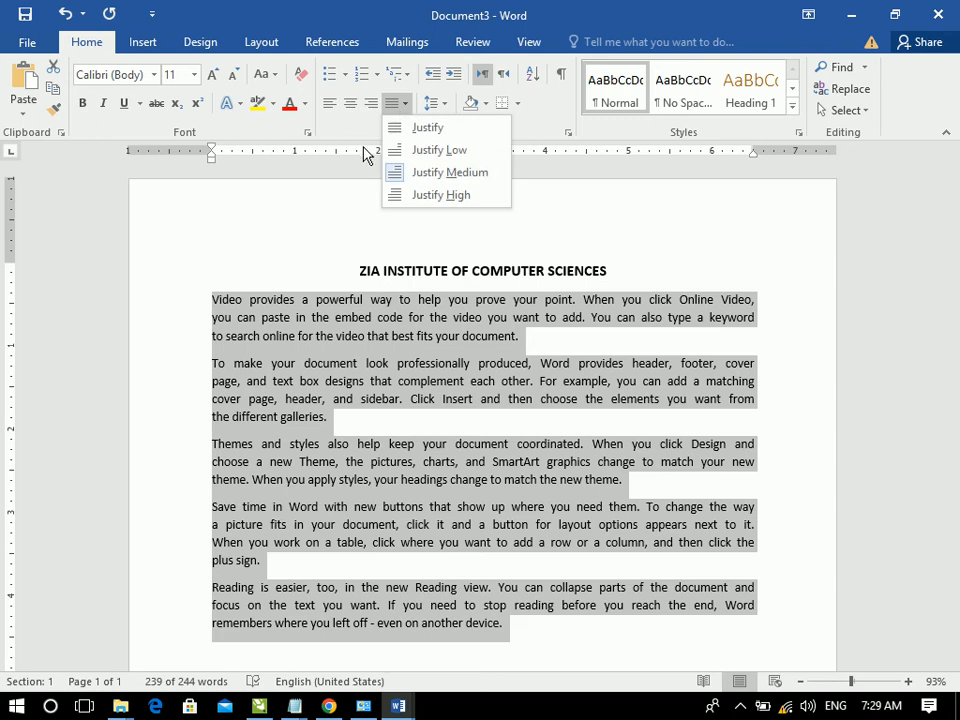
click(408, 195)
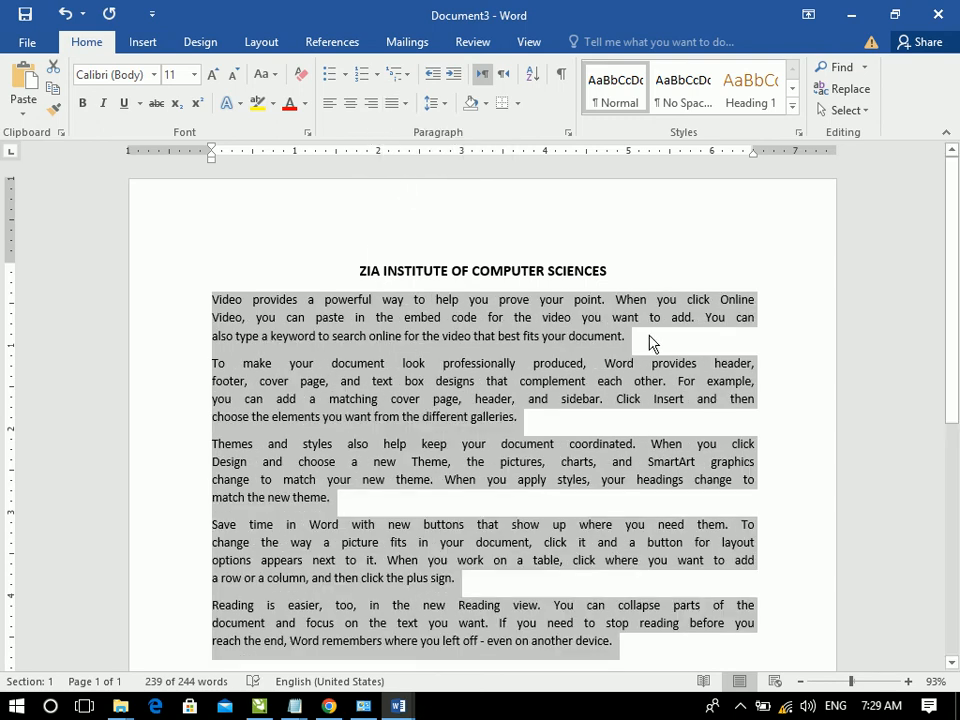
click(392, 108)
click(421, 129)
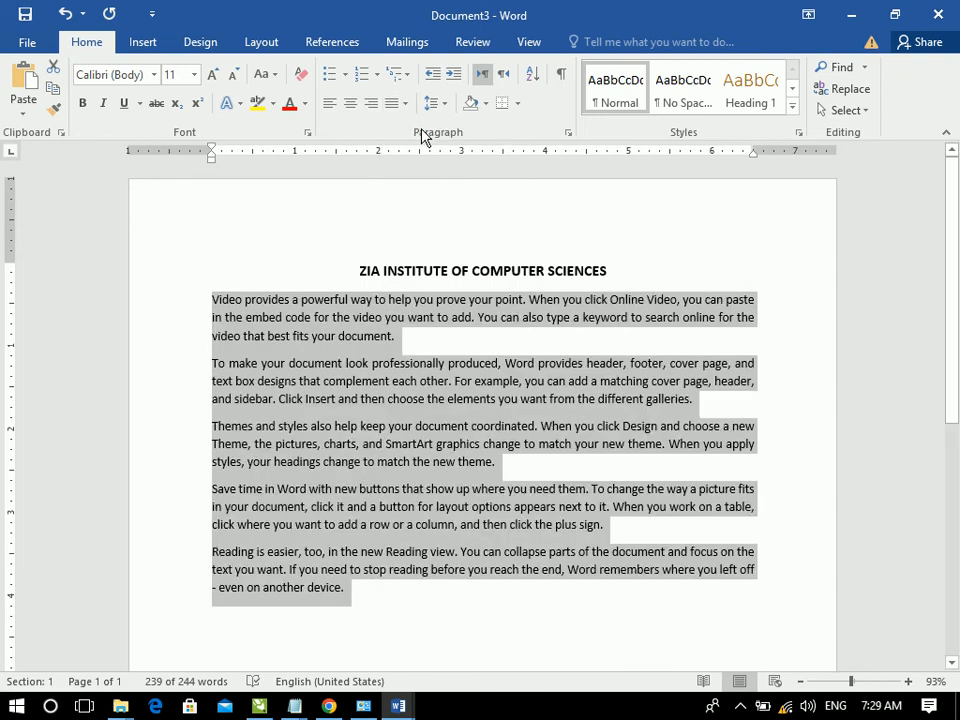
key(ctrl+l)
key(ctrl+j)
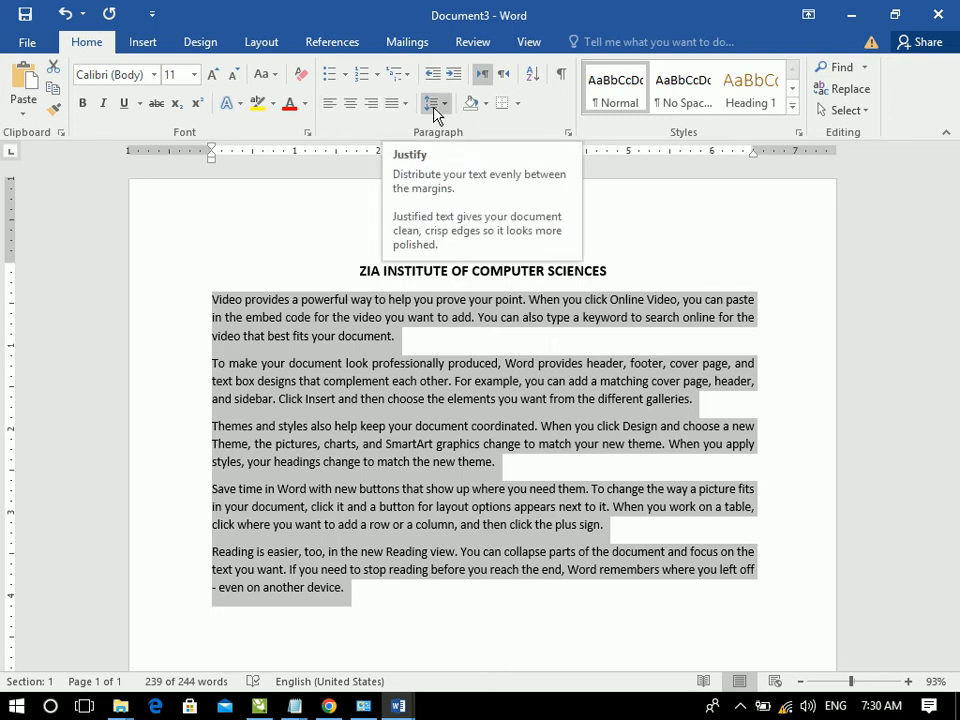
click(432, 104)
click(440, 102)
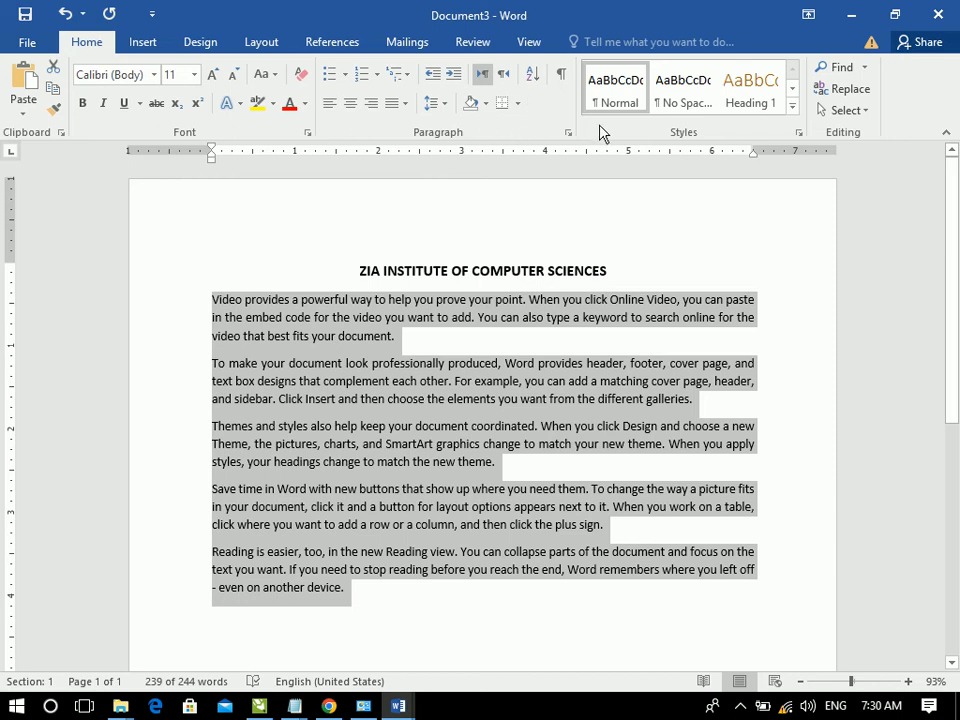
- Enlarge the centered heading to font size 18 and keep it bold
click(480, 282)
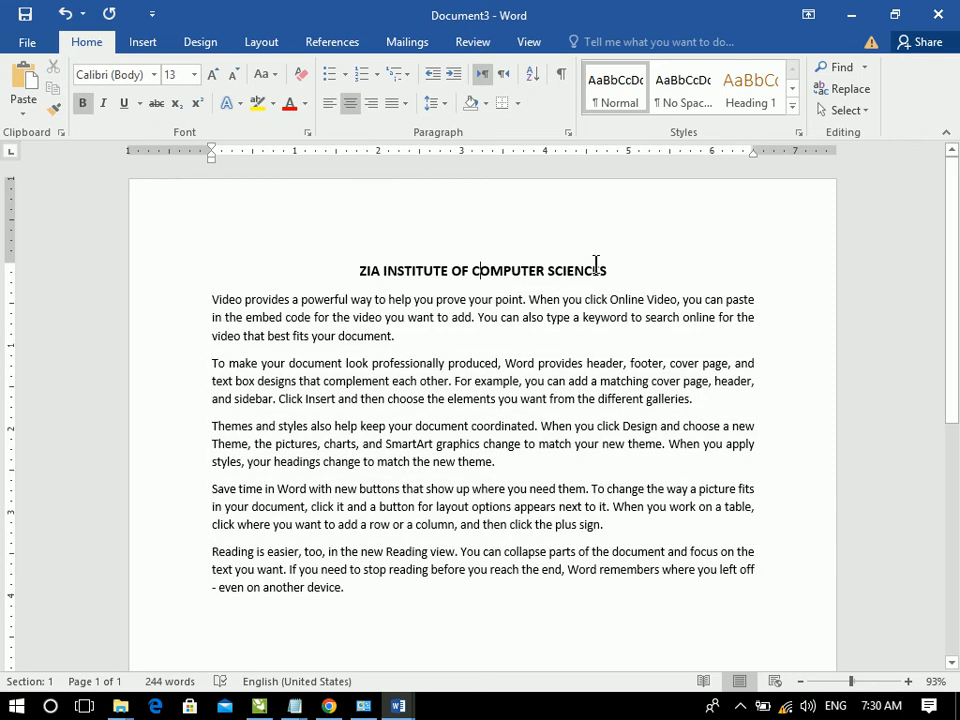
triple_click(489, 268)
key(ctrl+shift+period)
key(ctrl+shift+period)
key(ctrl+shift+period)
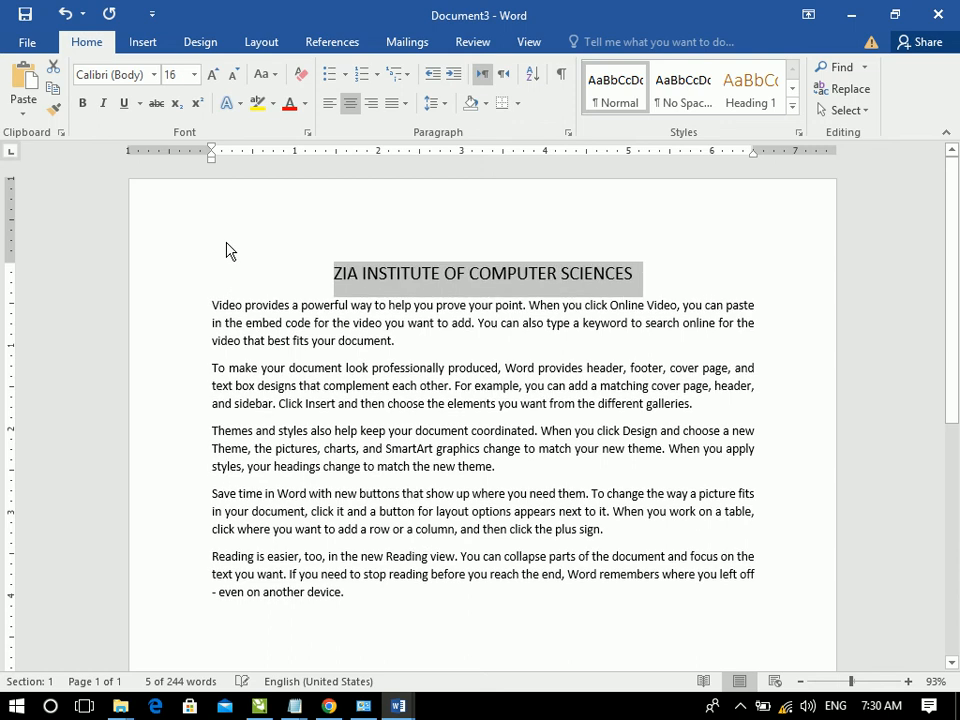
key(ctrl+b)
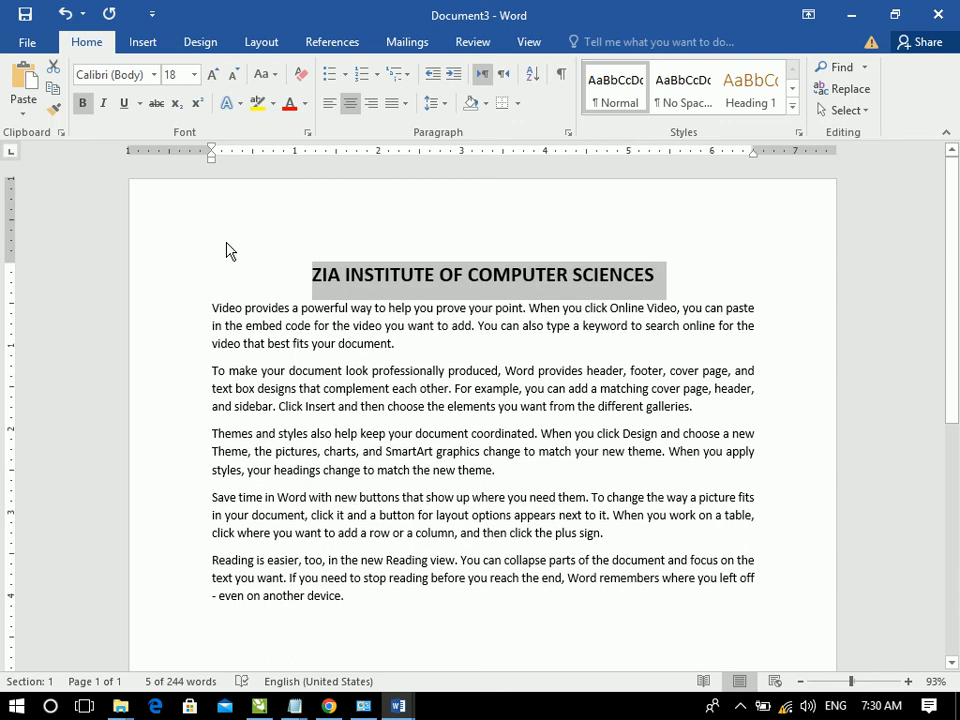
- Delete the heading and all the paragraphs to leave the document empty
key(ctrl+a)
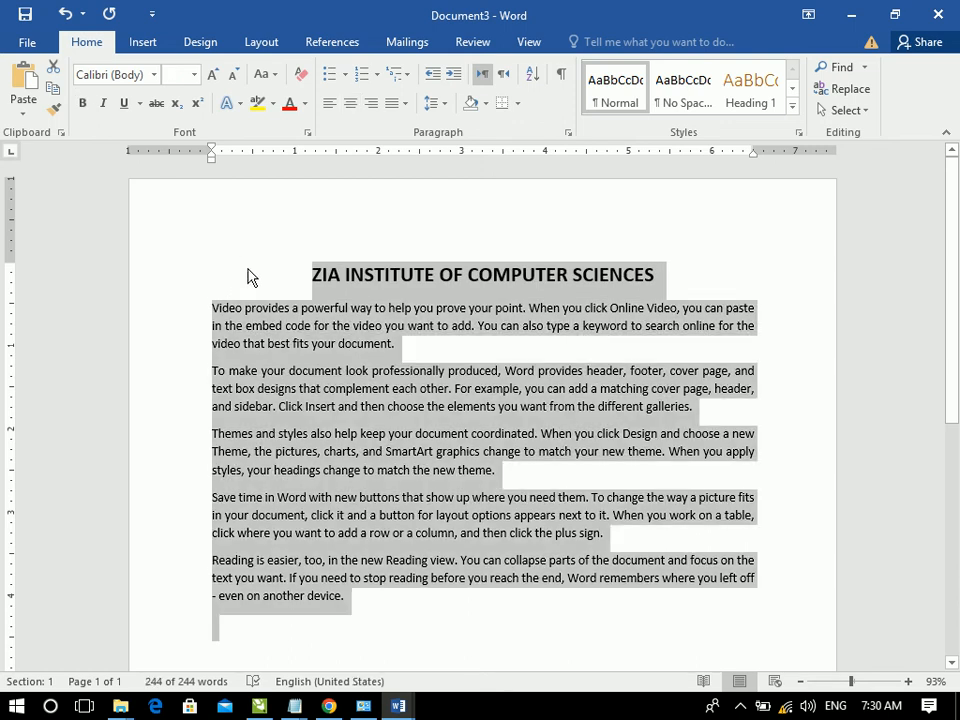
key(Delete)
click(248, 268)
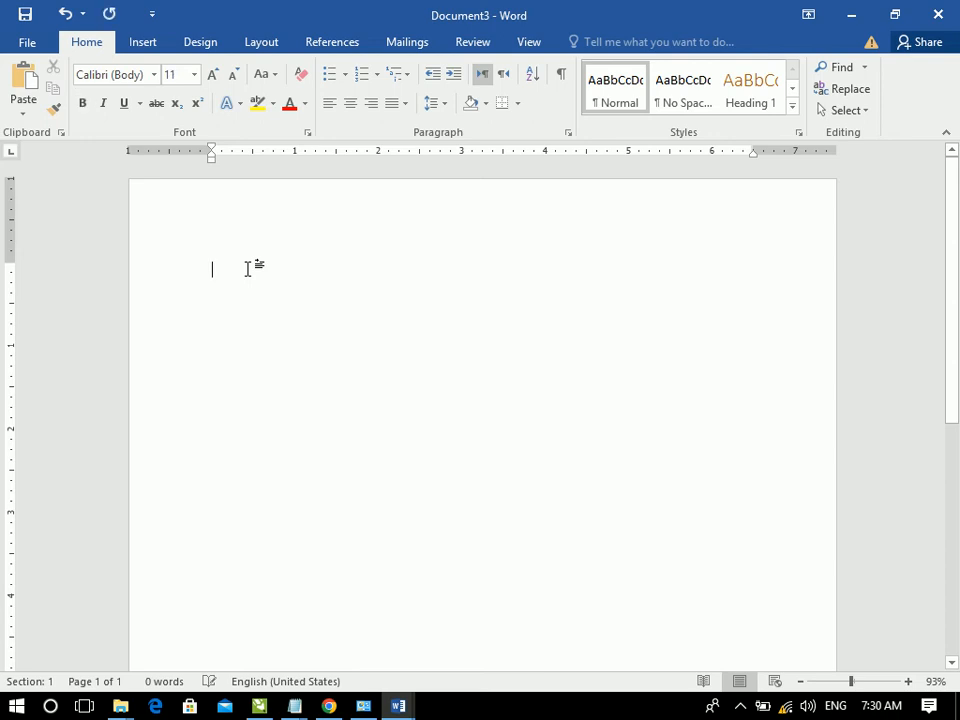
- Set the font size to 18 and enter "Information Technology" on the first line
key(ctrl+])
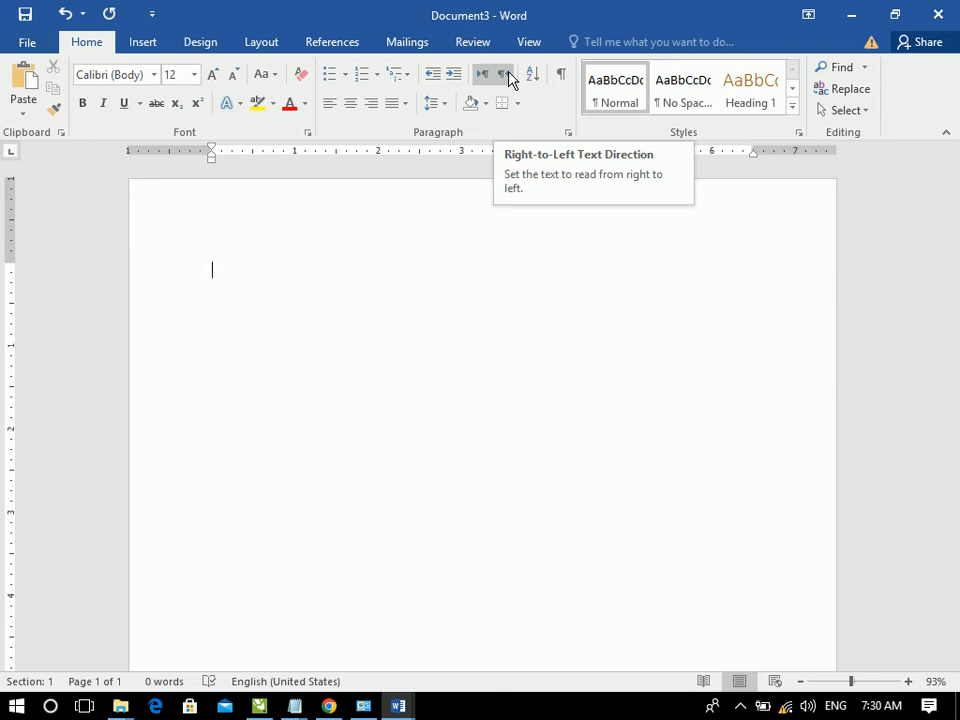
key(ctrl+shift+period)
key(ctrl+shift+period)
key(ctrl+shift+period)
text(iNFORMATION Technologu)
key(BackSpace)
text(y)
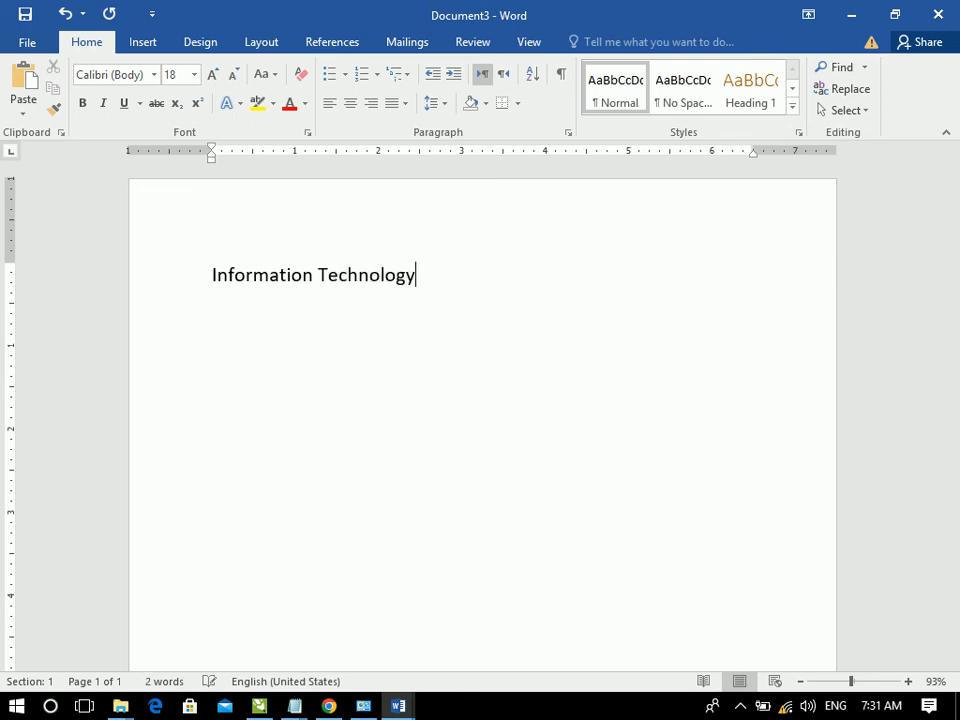
- Increase the indent of the "Information Technology" line by six levels, to the 3-inch mark on the ruler
drag(435, 287, 75, 268)
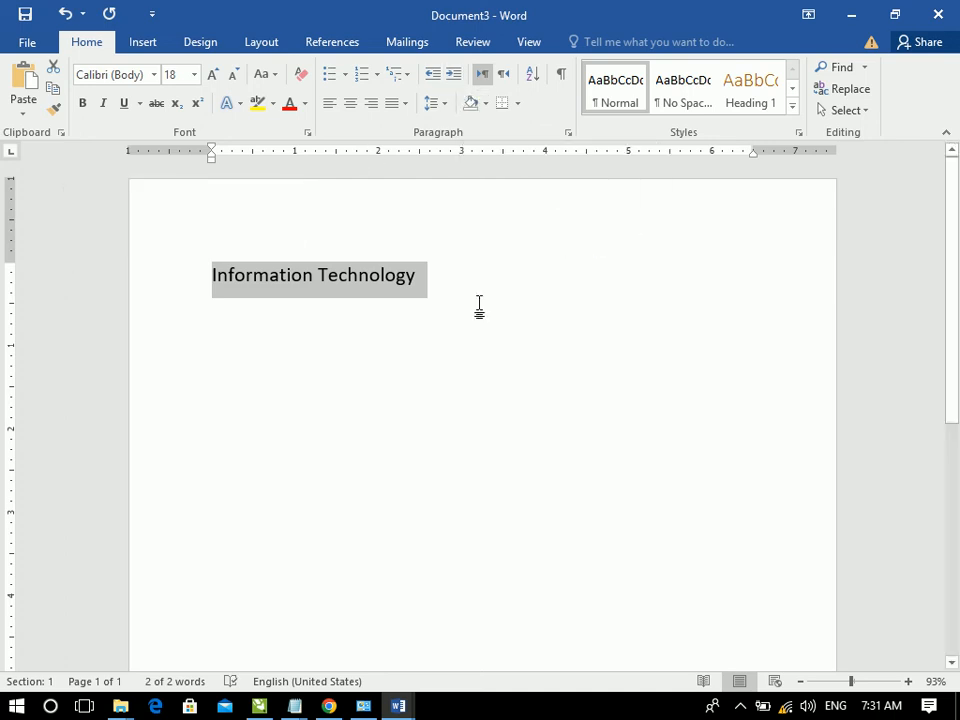
click(455, 75)
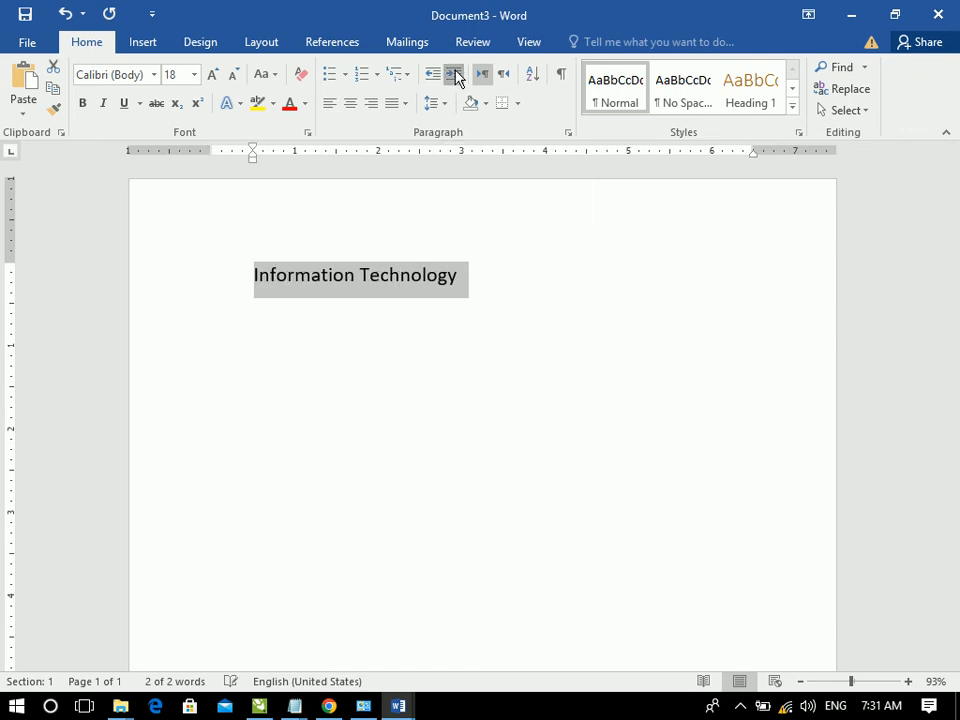
click(455, 75)
click(455, 75)
click(455, 75)
click(455, 75)
click(455, 75)
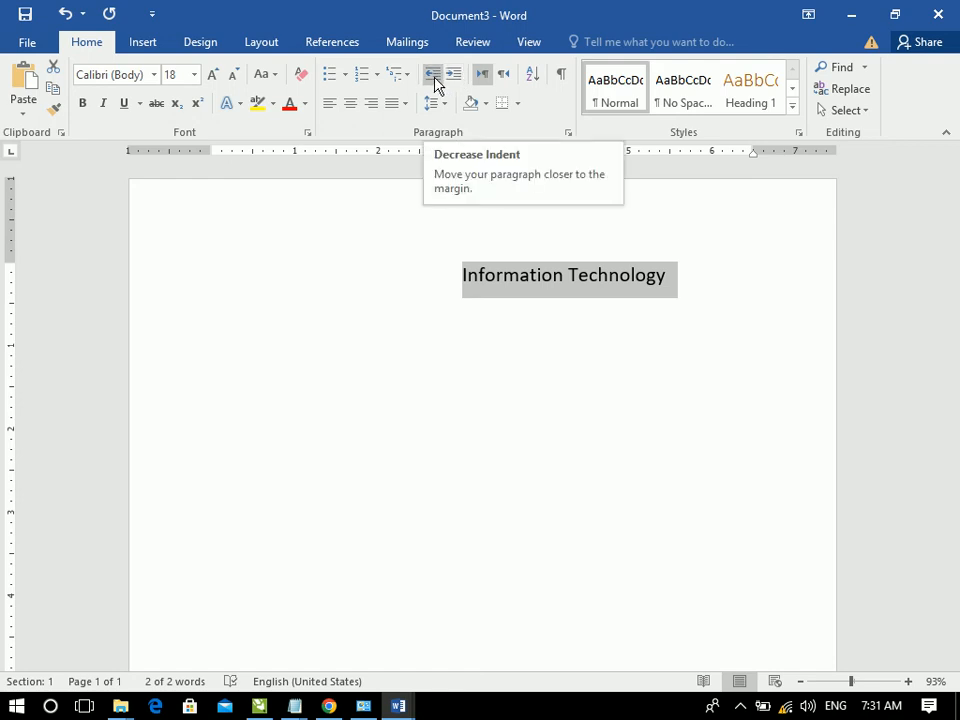
- Decrease the indent of the "Information Technology" line by six levels, back to the left margin
click(434, 80)
click(434, 80)
click(434, 80)
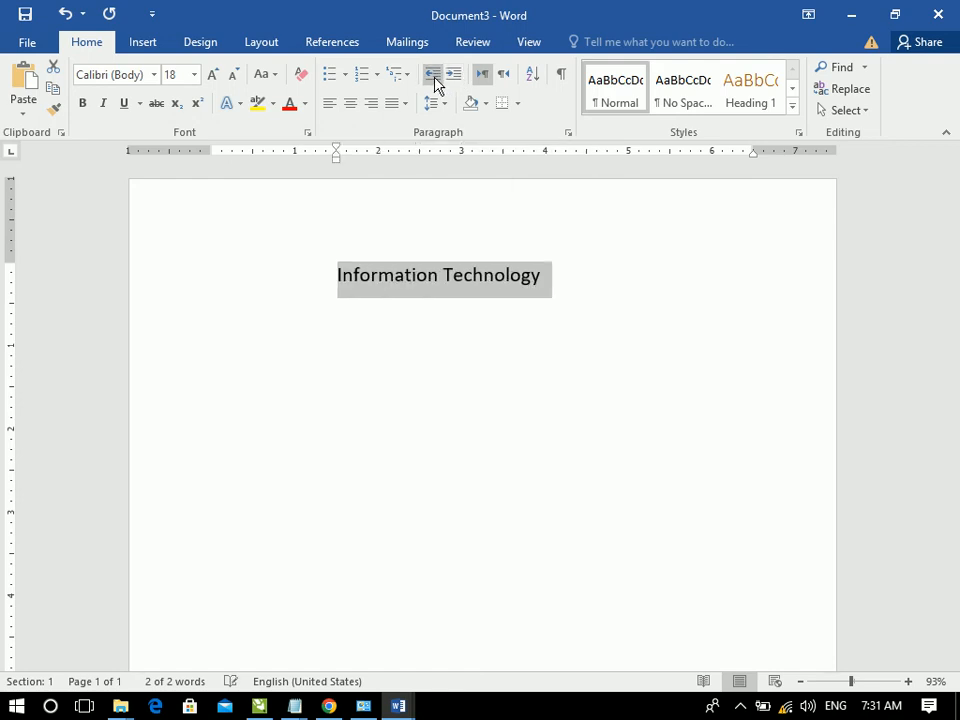
click(434, 80)
click(434, 80)
click(434, 80)
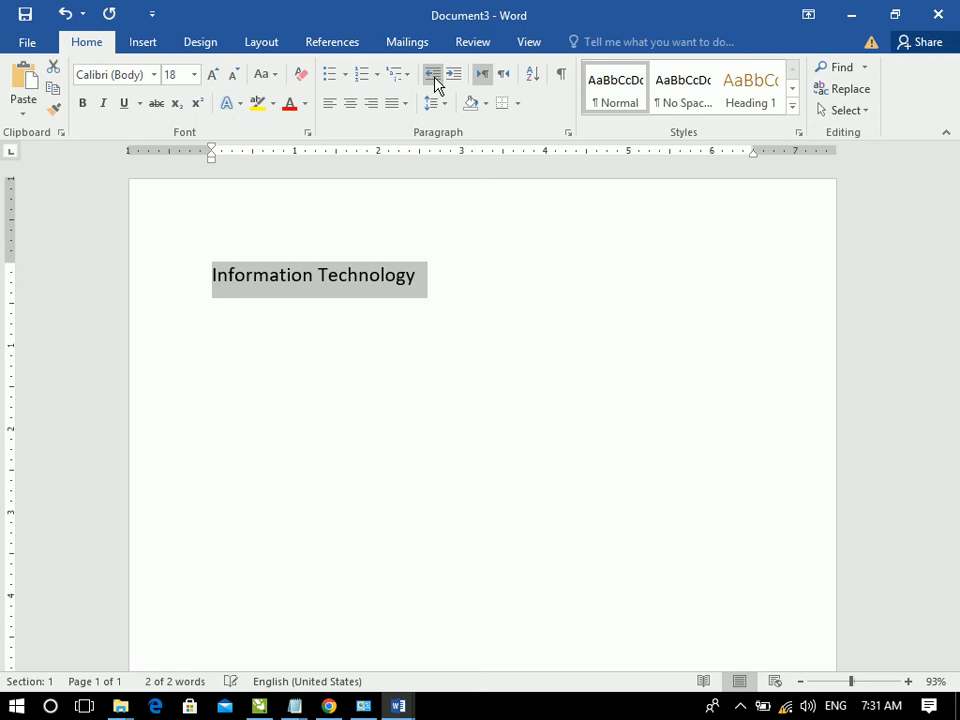
- Increase the indent of the "Information Technology" line by four levels to the 2-inch mark, and return it to the left margin
click(452, 80)
click(452, 80)
click(452, 80)
click(452, 80)
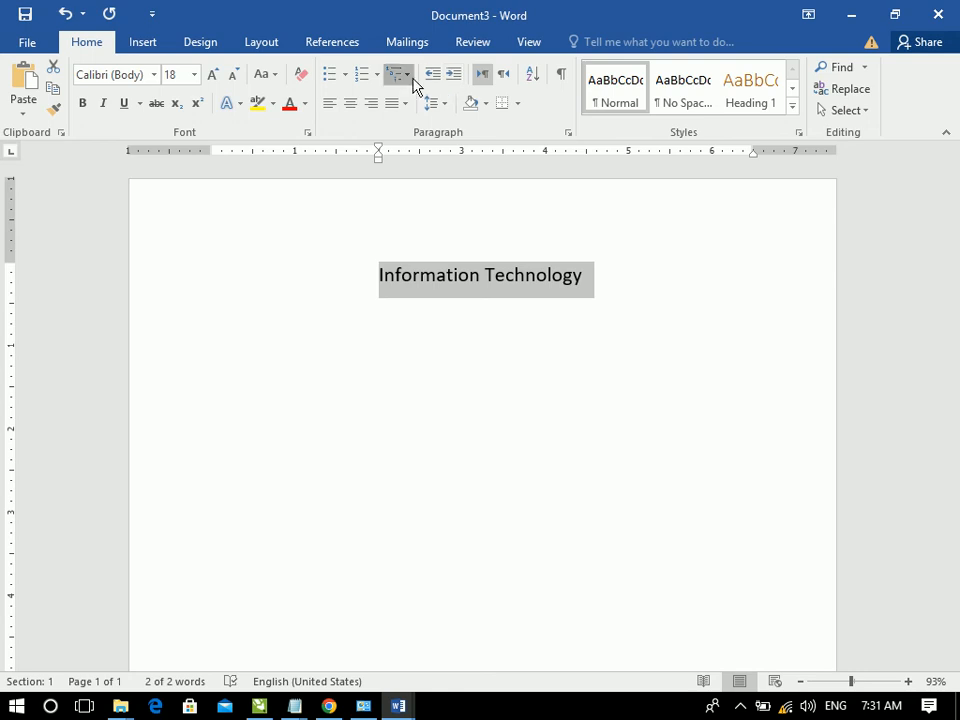
click(405, 76)
click(430, 80)
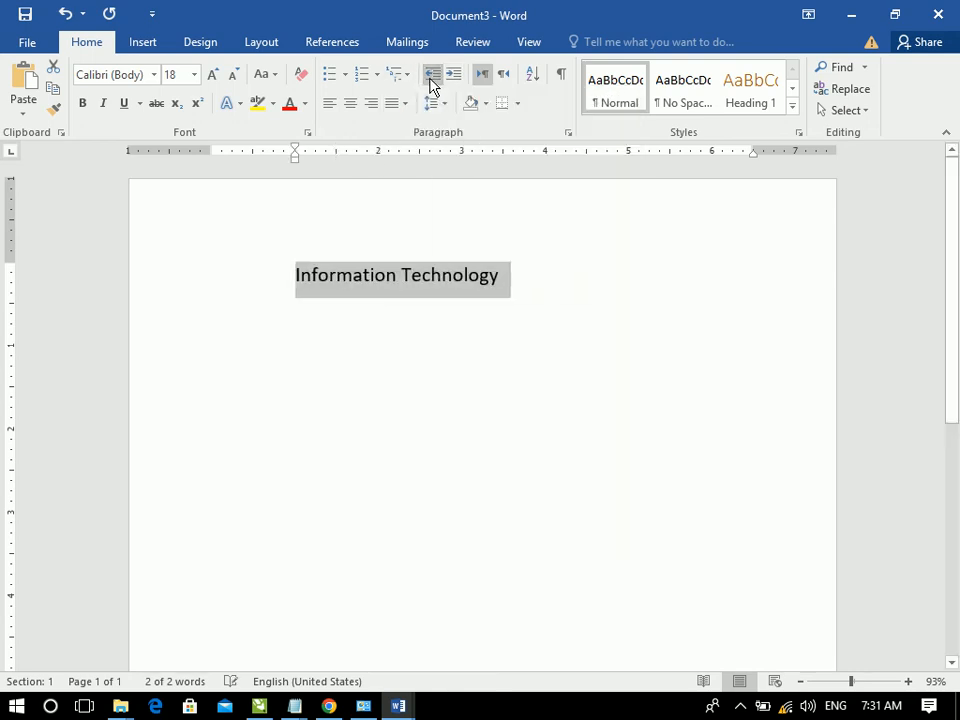
click(430, 80)
click(430, 80)
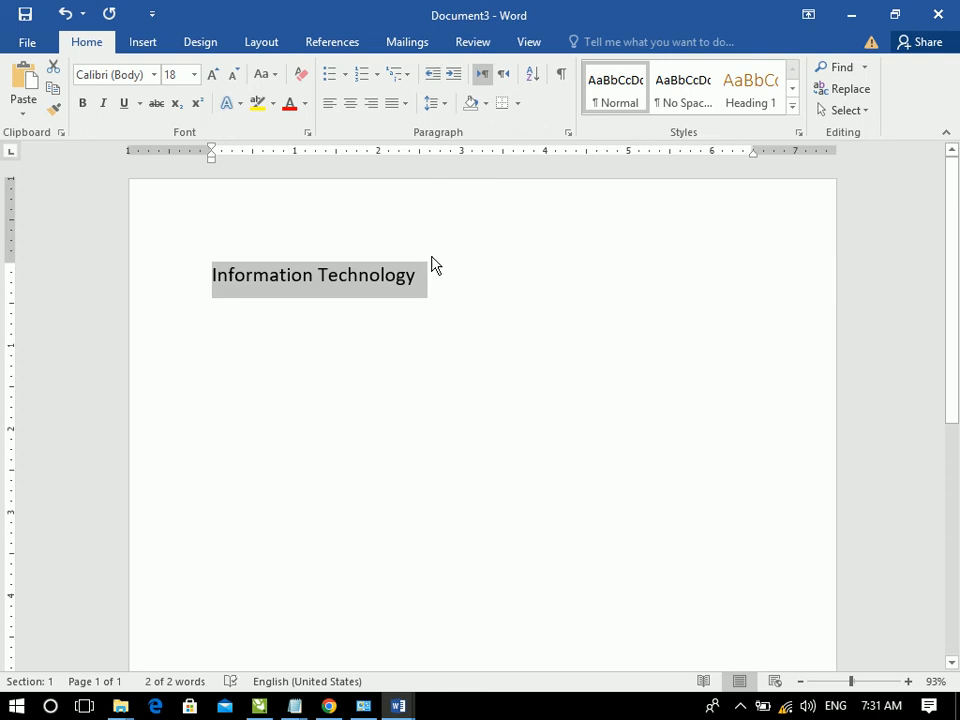
- Make the "Information Technology" line bold
drag(447, 290, 39, 231)
key(ctrl+b)
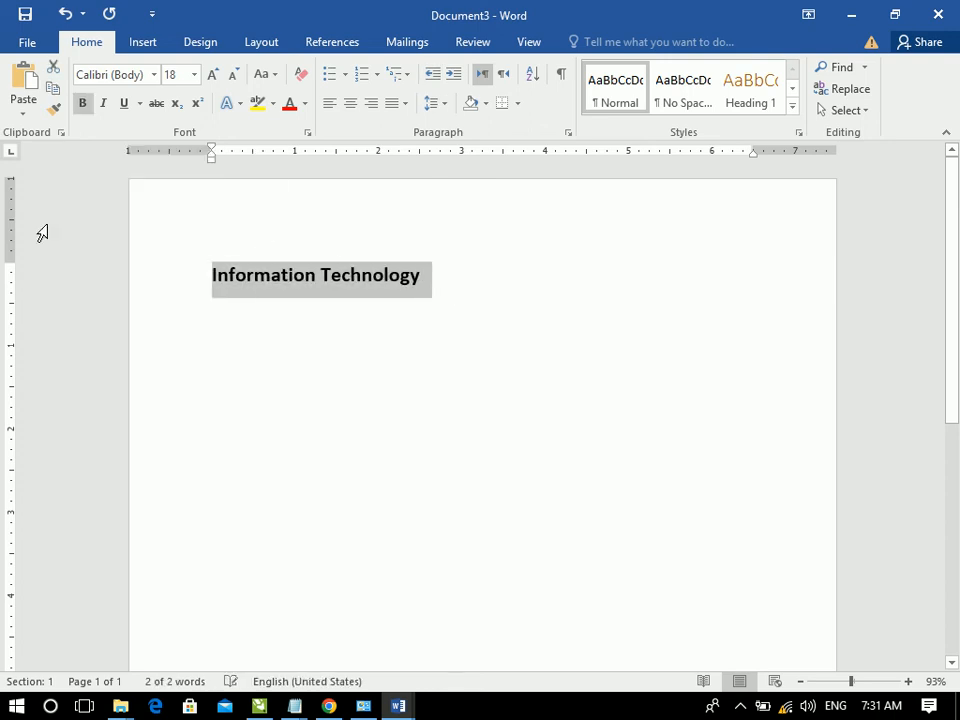
key(Right)
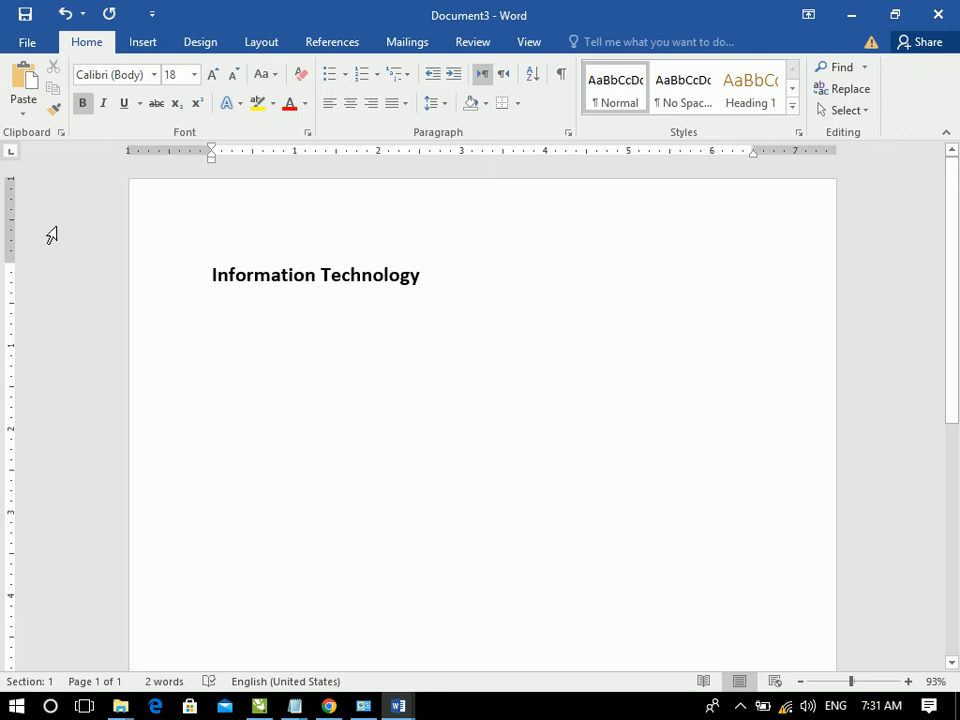
- Indent the start of the bold line to the 2-inch mark, and remove that indent again
click(212, 277)
key(ctrl+e)
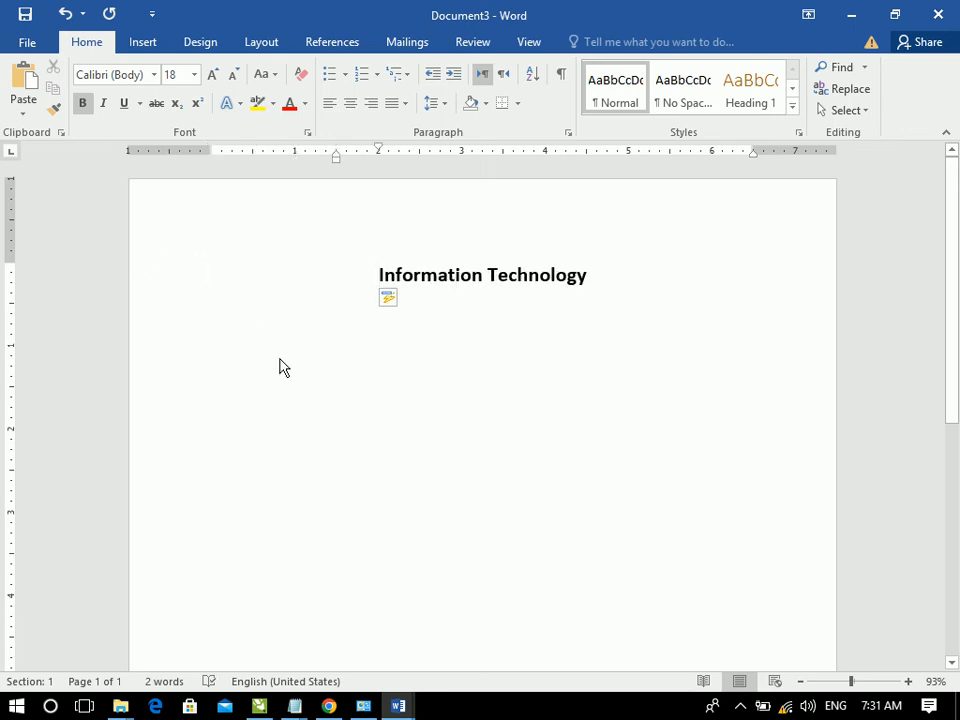
key(BackSpace)
key(BackSpace)
key(BackSpace)
key(BackSpace)
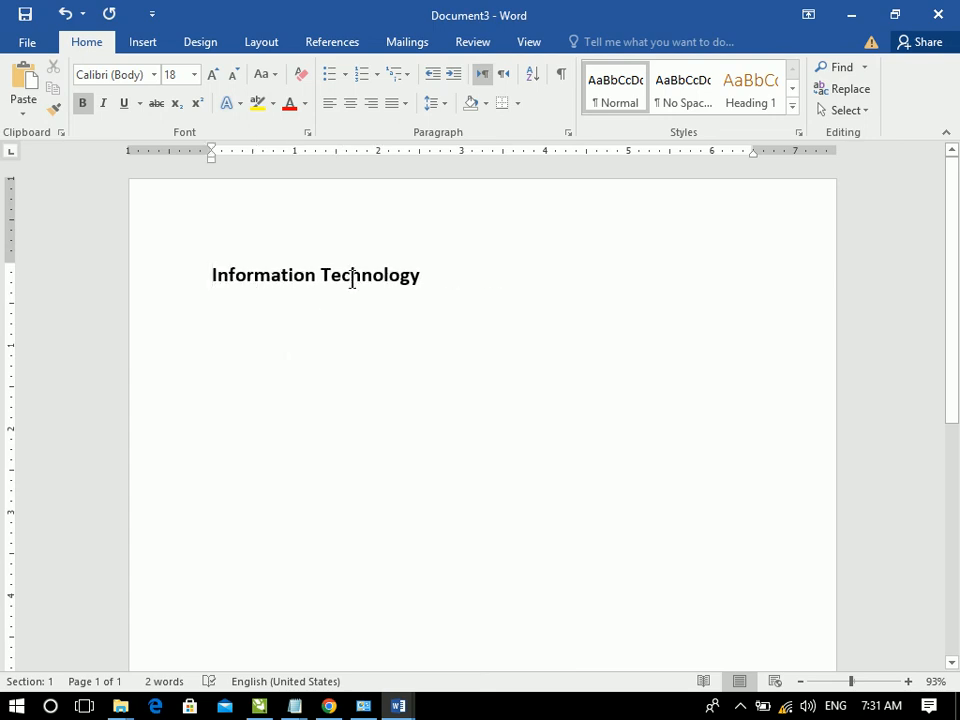
- Delete the "Information Technology" line to leave the document empty
key(End)
key(Return)
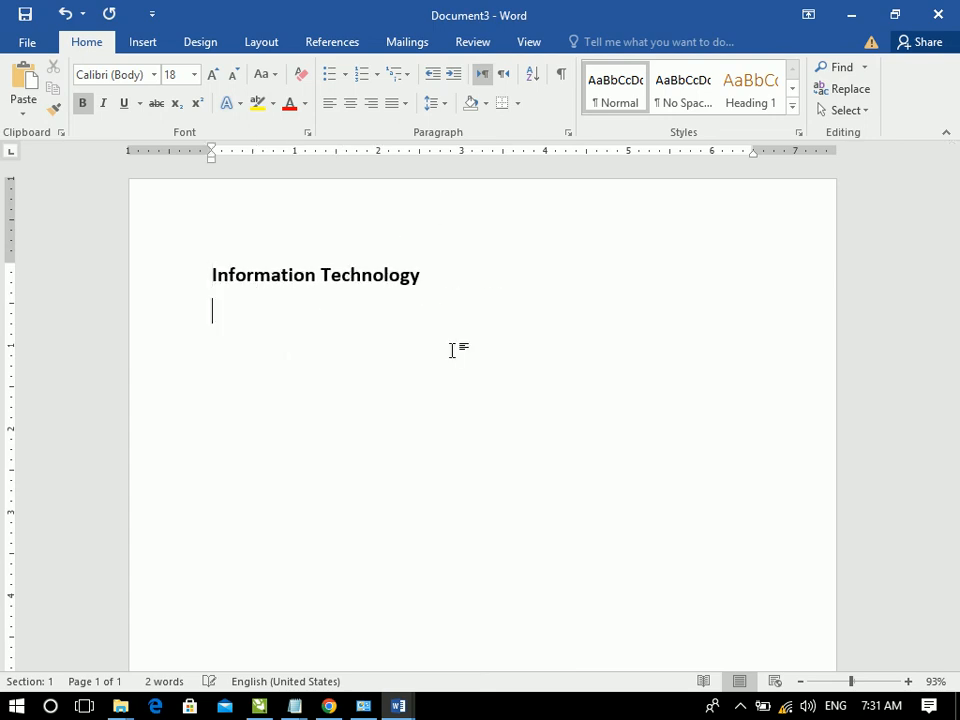
key(ctrl+a)
key(BackSpace)
- Enter the heading "Name" followed by four first names, each on its own line
text(Name)
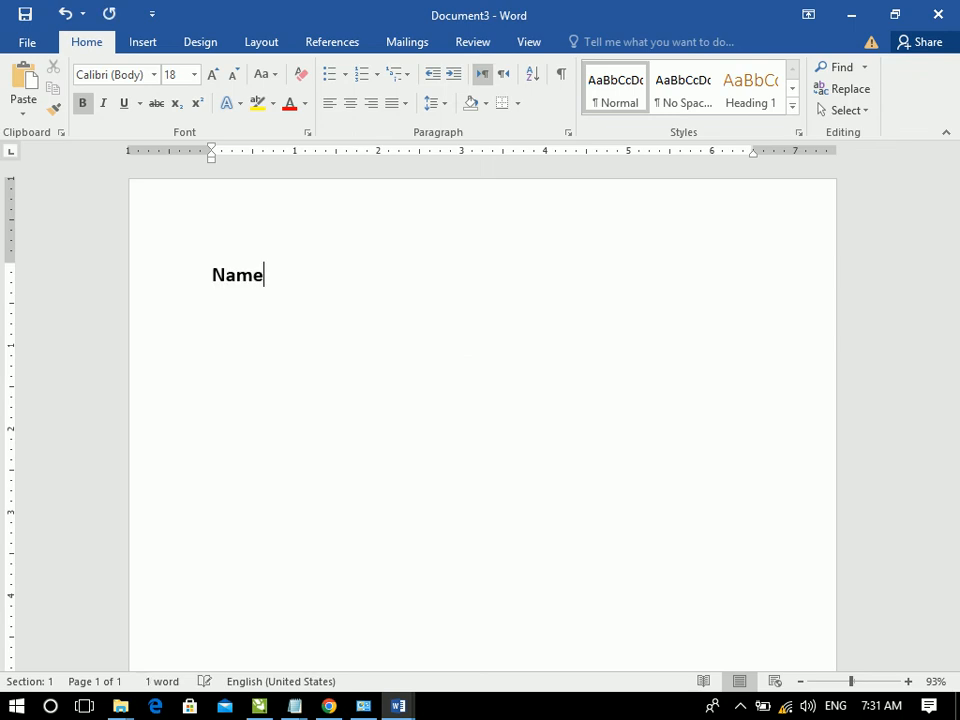
key(Return)
text(Ahmad)
key(Return)
text(Ali)
key(Return)
text(nii)
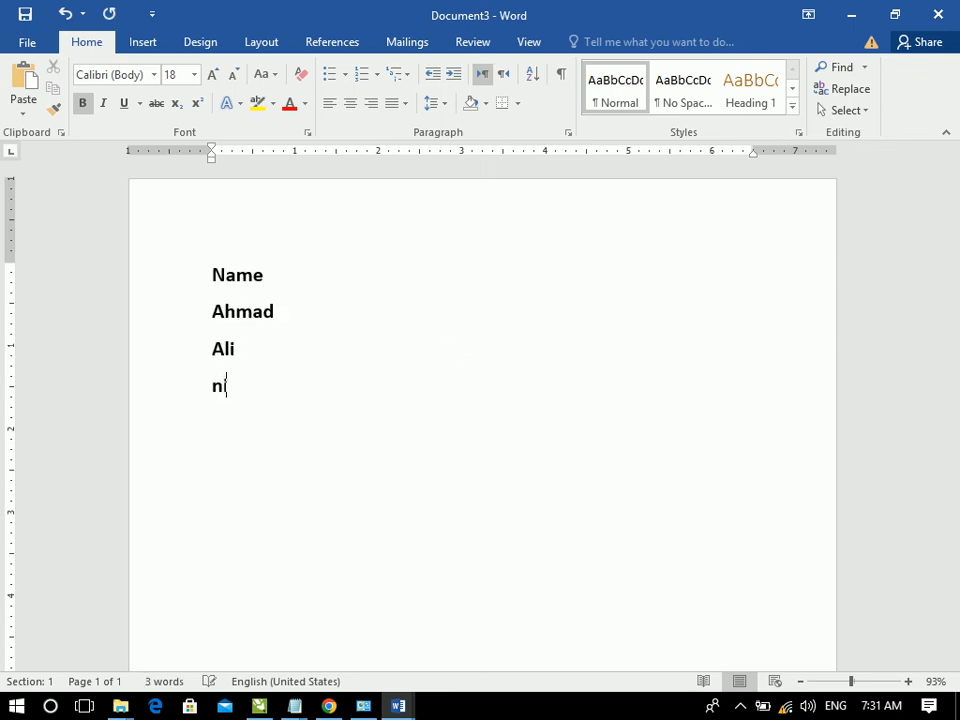
key(BackSpace)
key(BackSpace)
key(BackSpace)
text(Noor)
key(Return)
text(Zahid)
key(Return)
text(A)
key(BackSpace)
key(BackSpace)
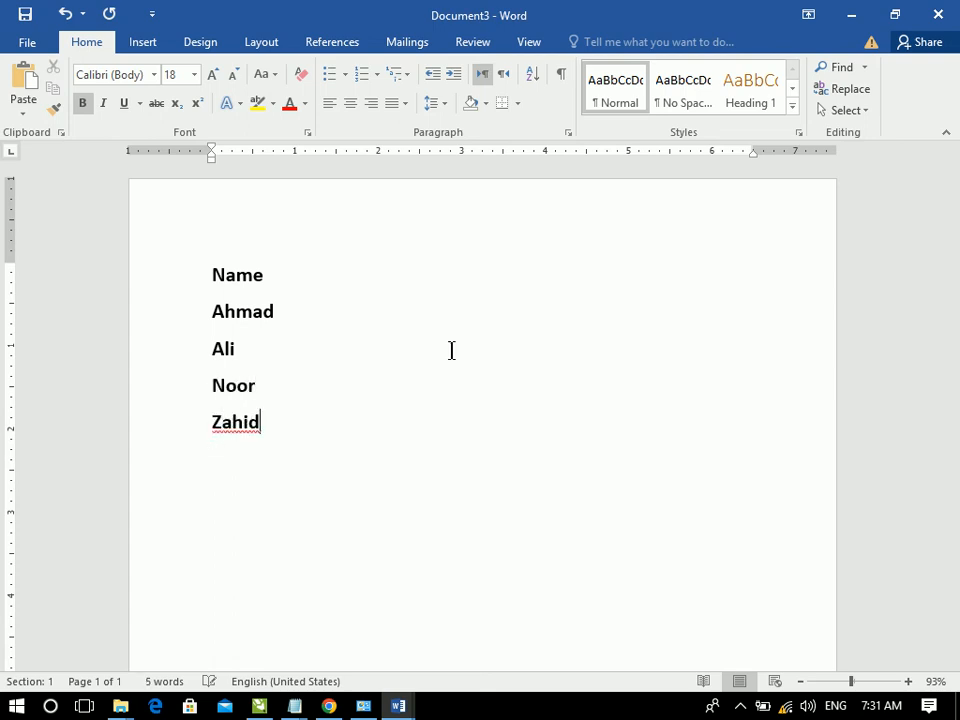
- Add three more first names below the list, each on its own line
key(Return)
text(zAHOOR)
key(Return)
text(zALMI)
key(Return)
text(Adil)
key(Return)
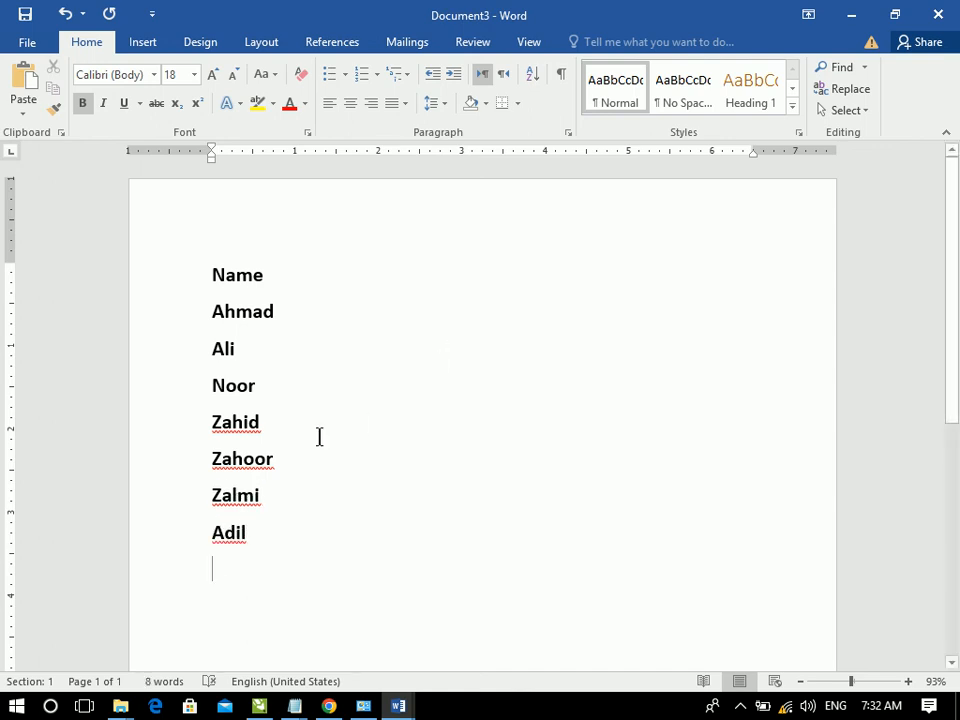
- Sort the whole list as text by Name in ascending order, treating the first line as a header row
drag(259, 551, 65, 10)
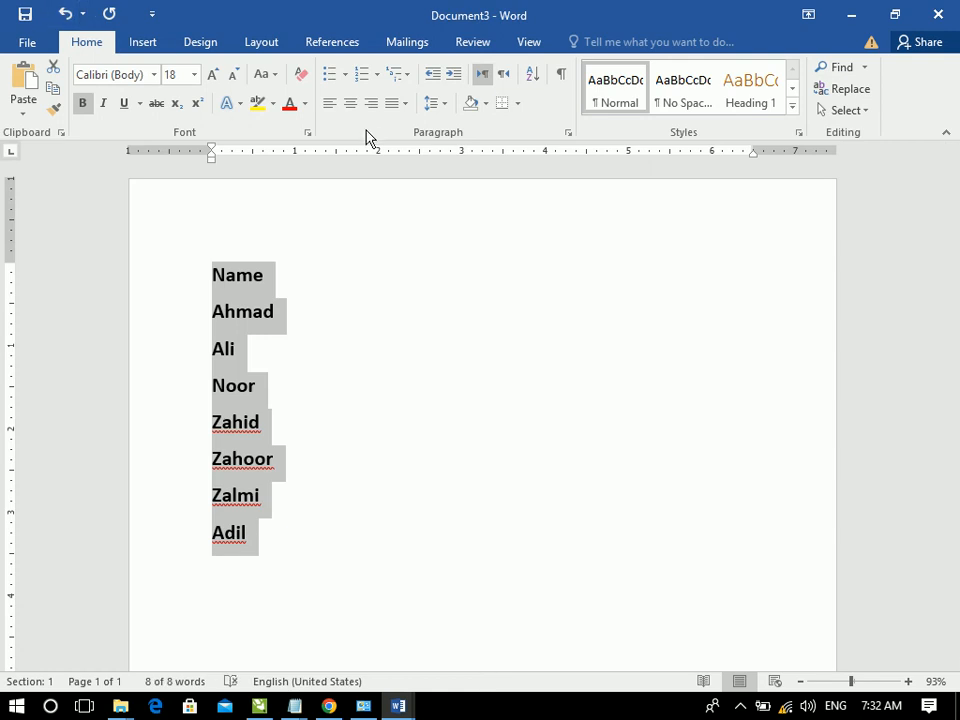
click(533, 80)
drag(484, 201, 648, 41)
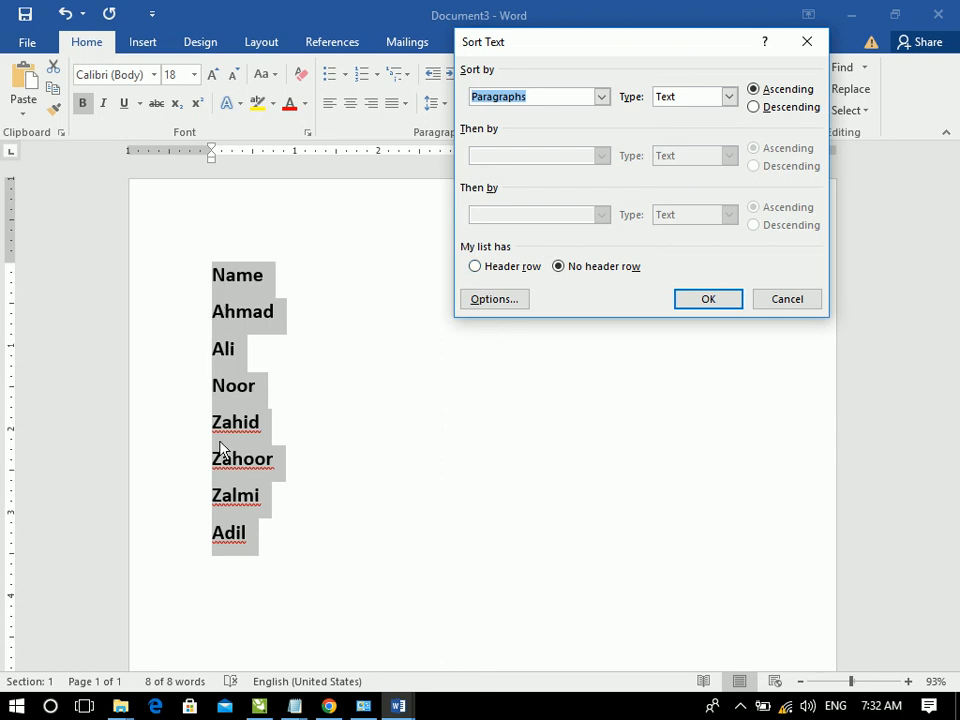
click(489, 266)
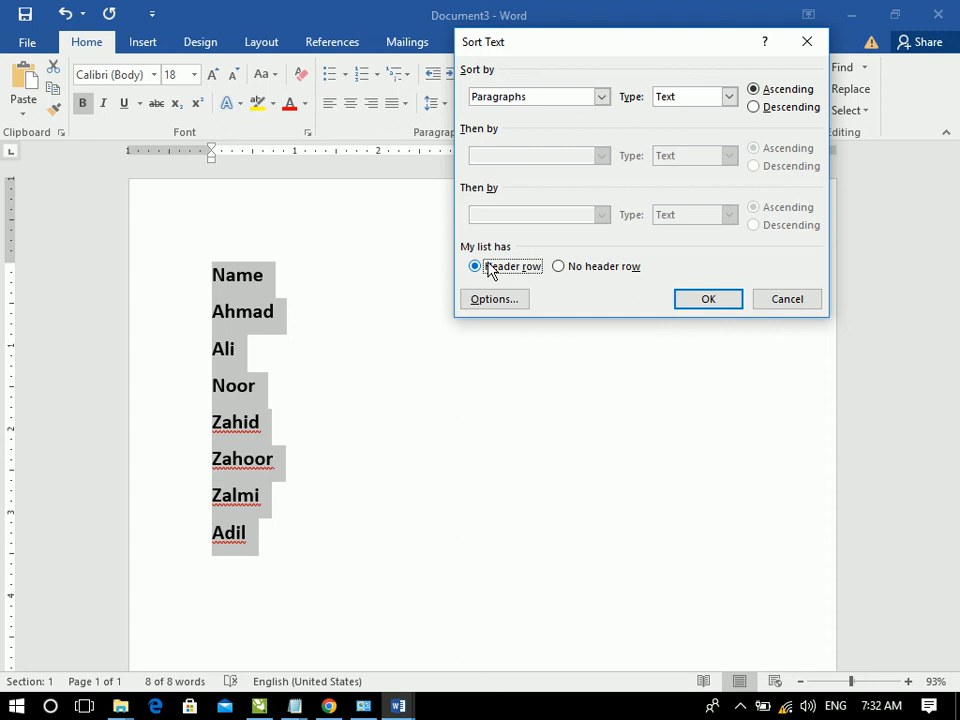
click(601, 96)
click(501, 146)
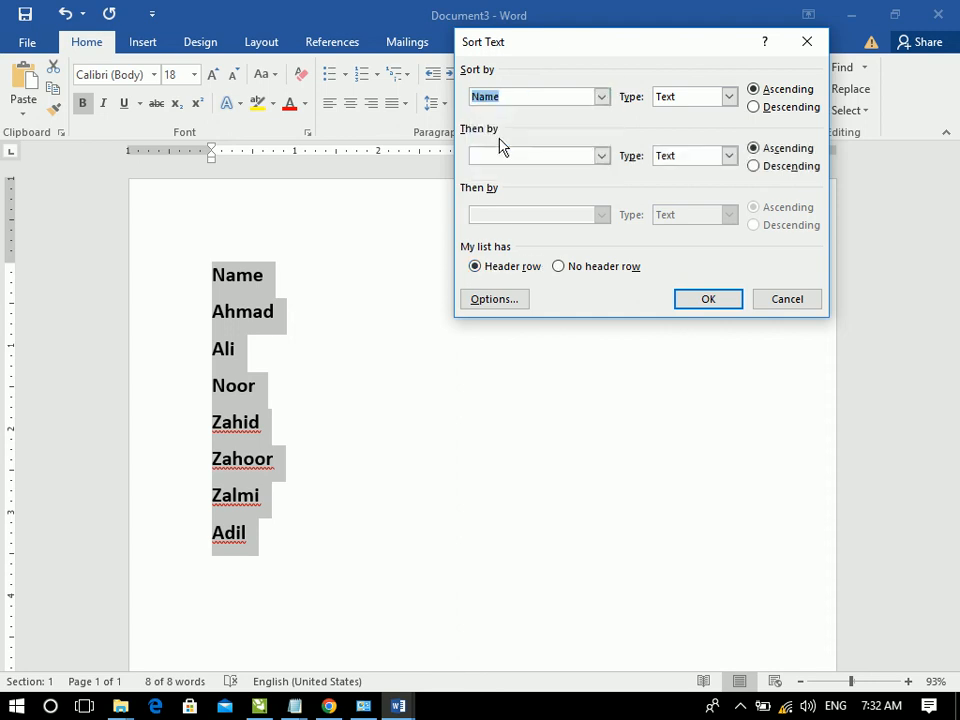
click(782, 92)
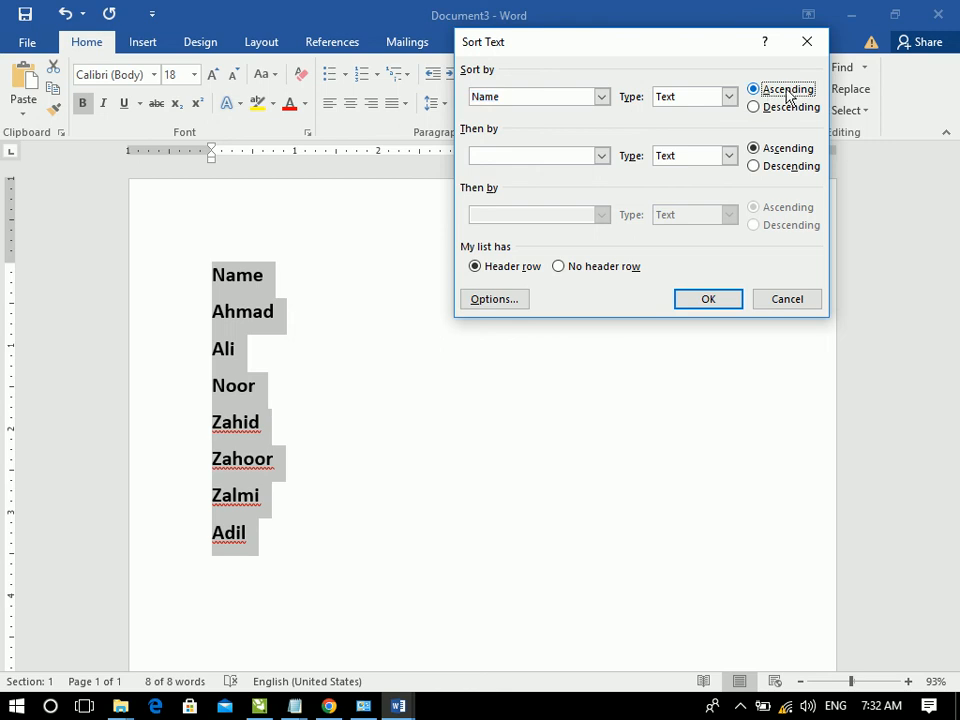
click(706, 300)
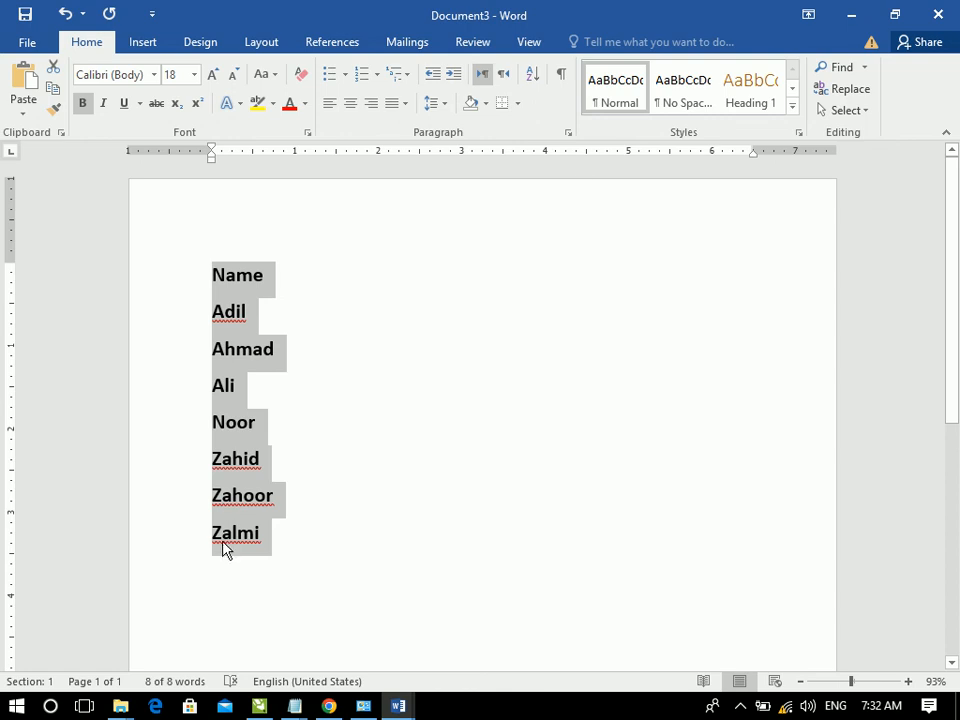
- Sort the list by Name in descending order, keeping the header row option
click(533, 74)
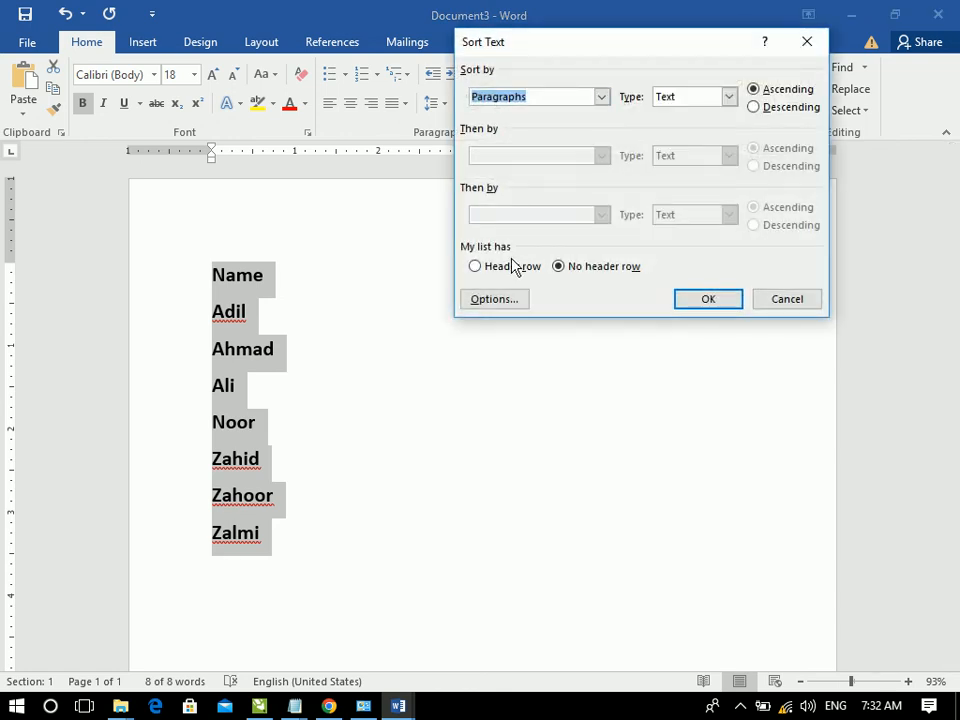
click(514, 266)
click(585, 96)
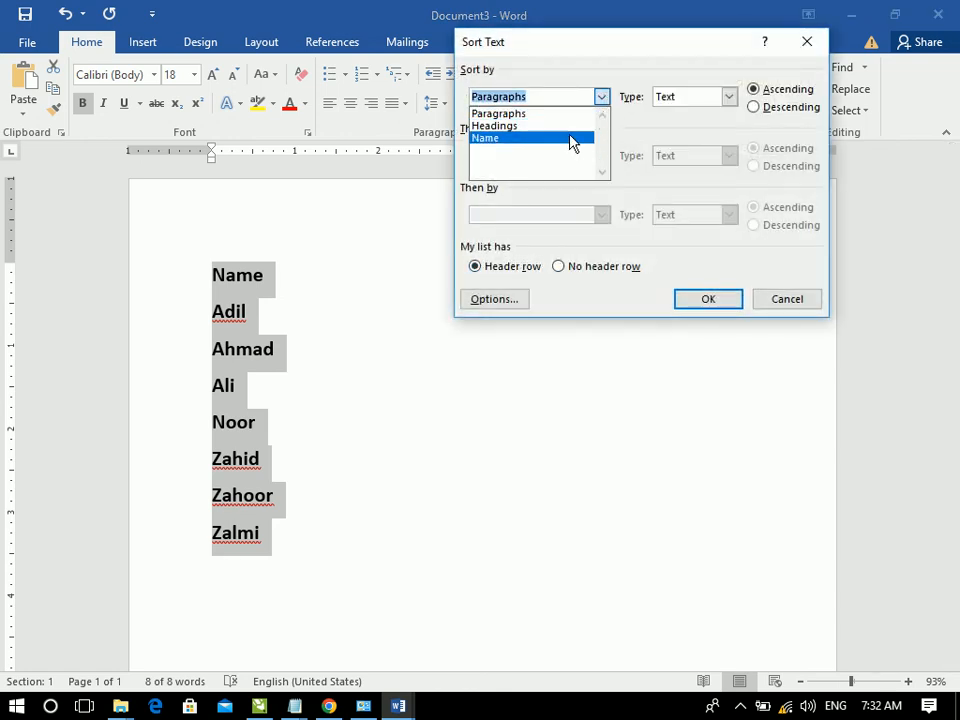
click(572, 138)
click(776, 107)
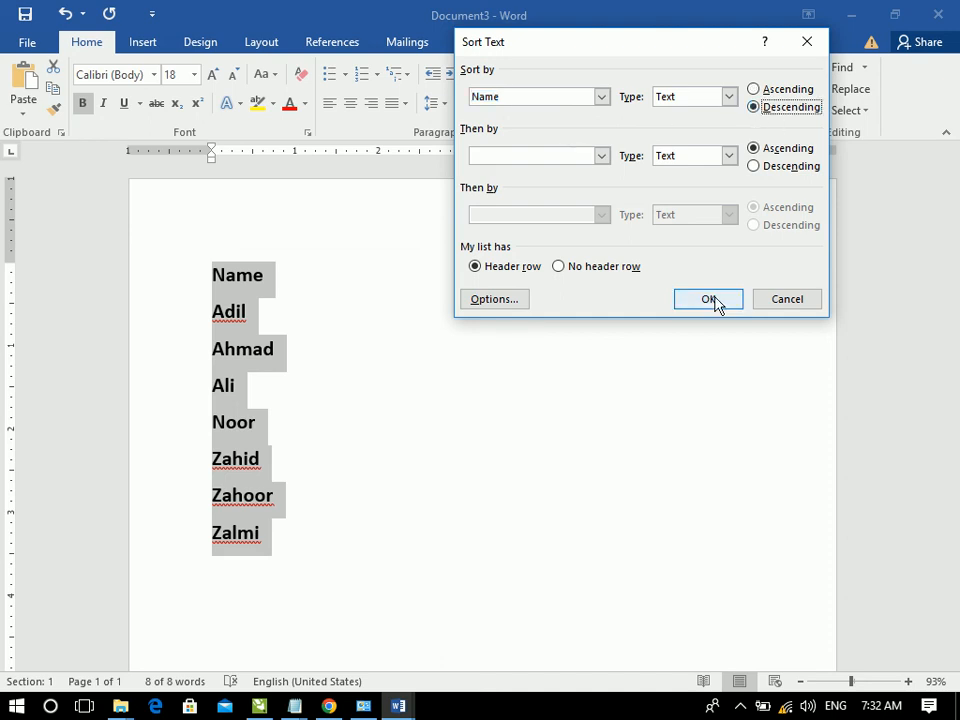
click(708, 299)
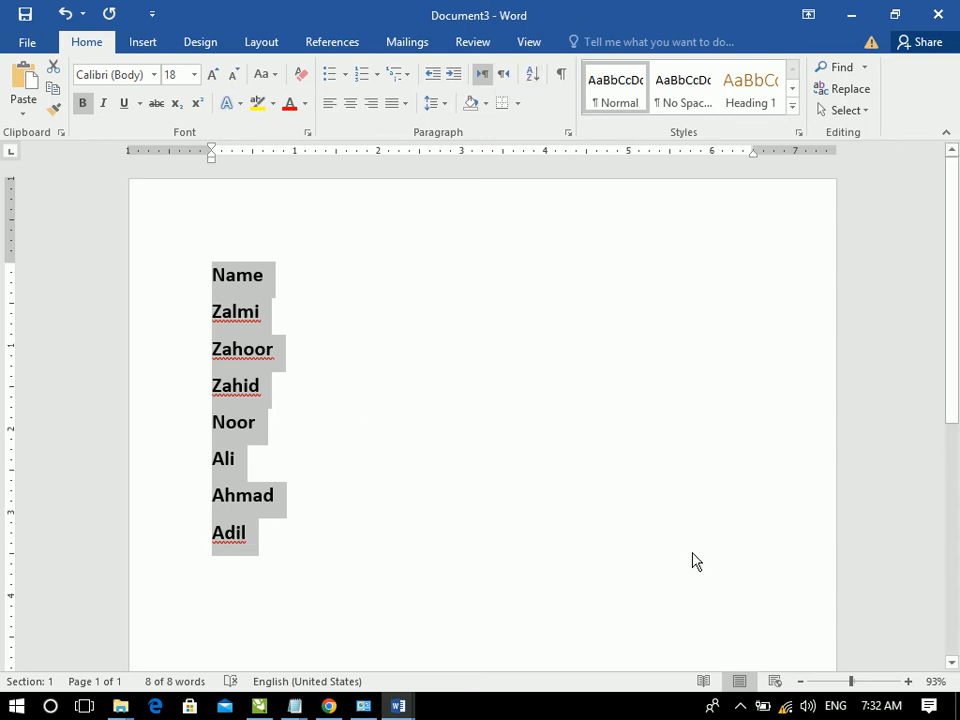
- Delete the list, reset the character formatting, and generate sample paragraphs with =RAND()
key(Delete)
key(ctrl+space)
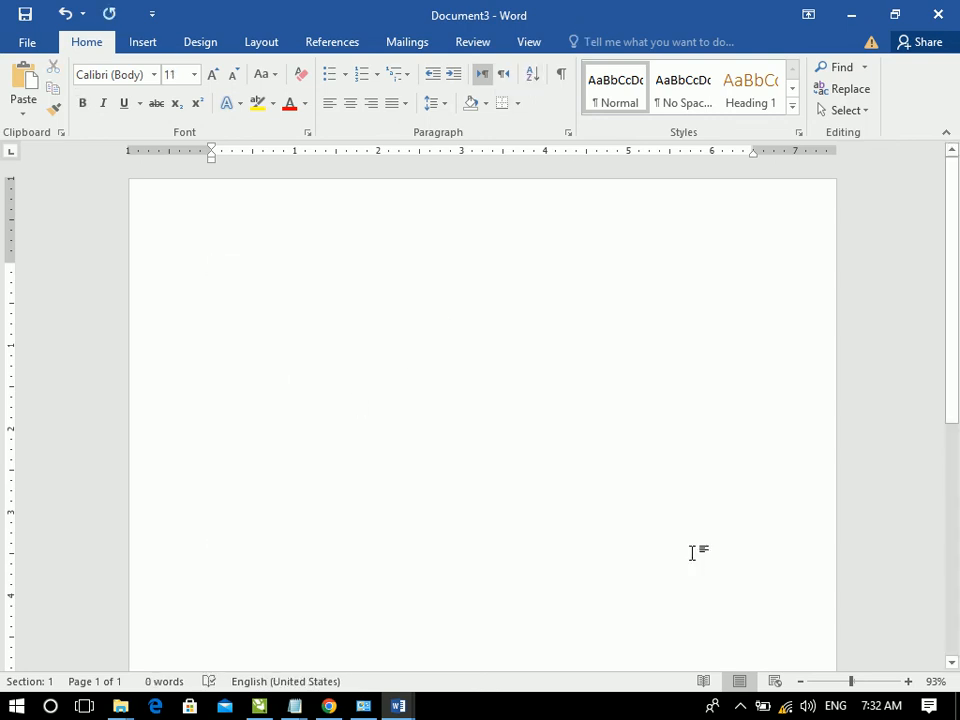
text([==RAND())
key(Return)
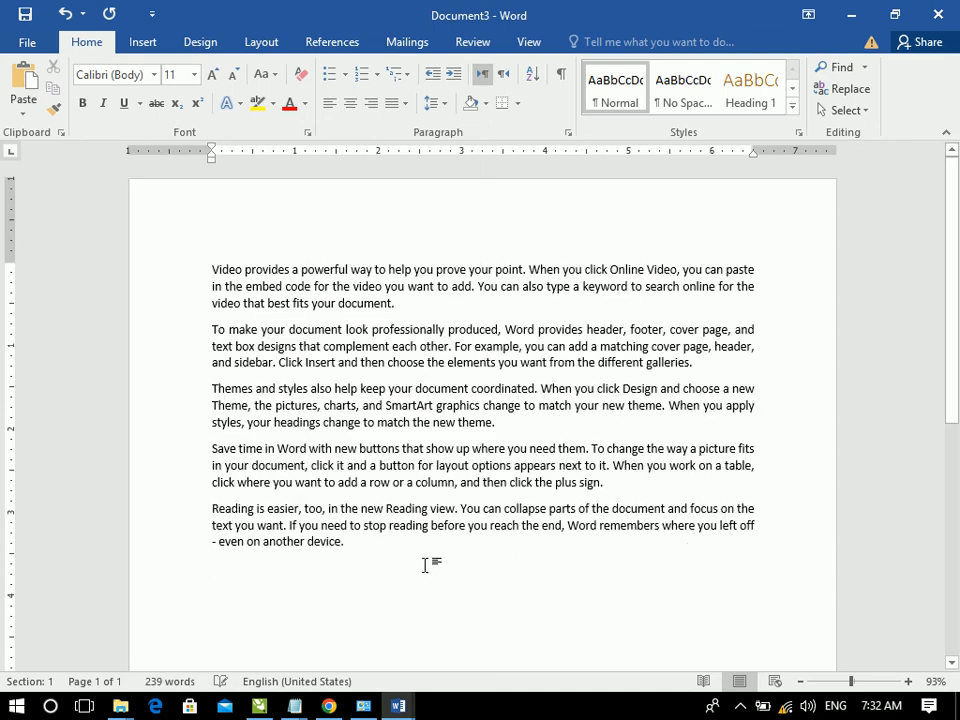
- Colour the text from "styles, your headings change" to the end red and enlarge it to font size 16
drag(506, 565, 36, 437)
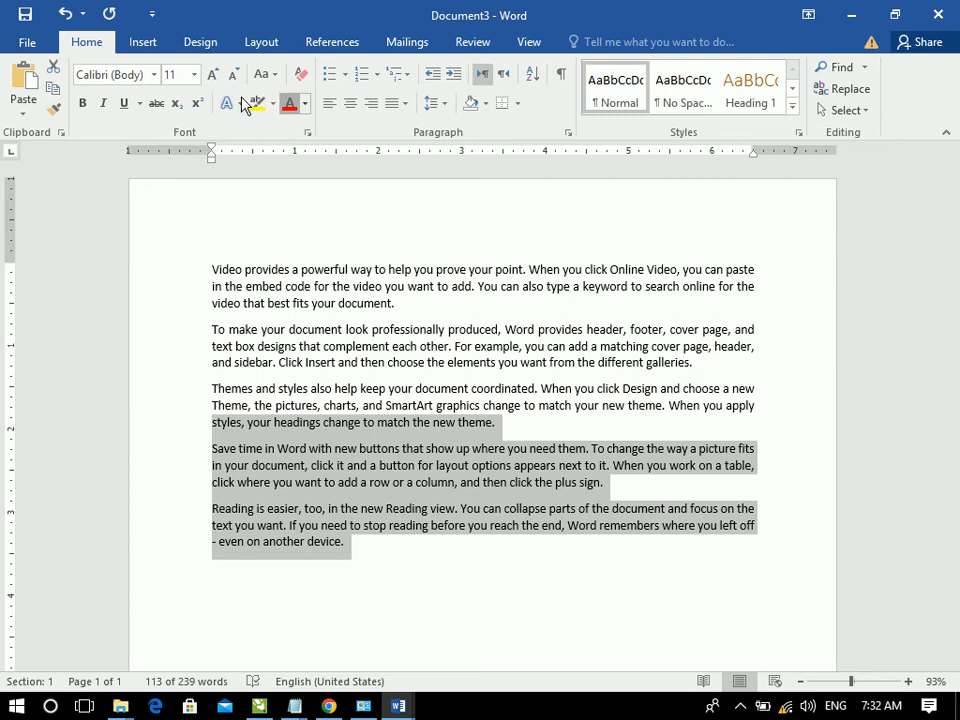
click(289, 103)
click(212, 75)
click(212, 75)
click(212, 75)
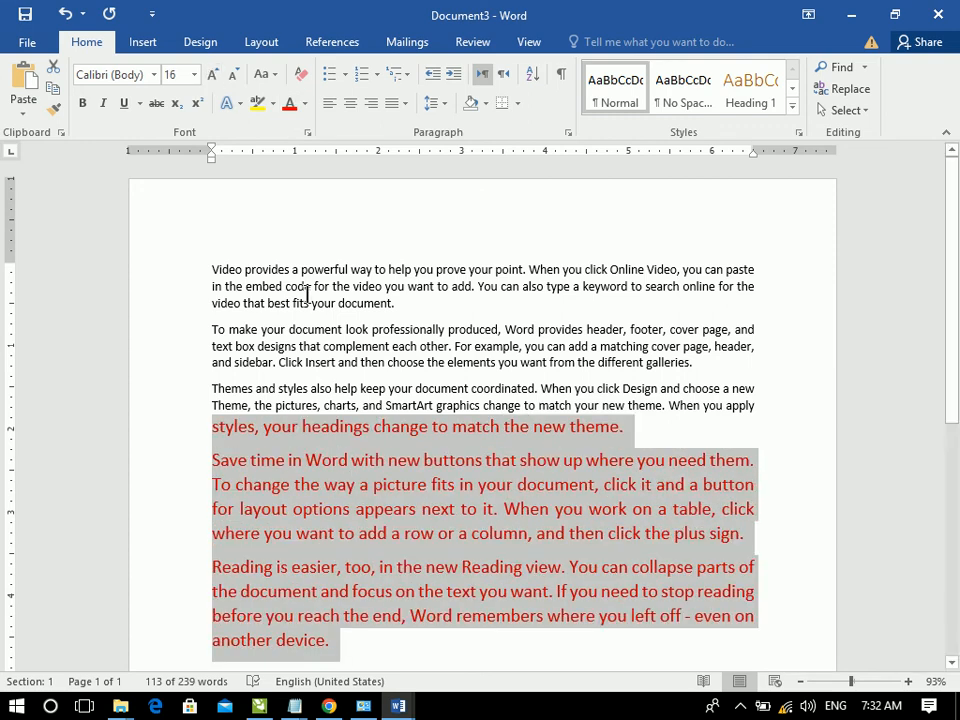
- Apply the Hidden font effect to the red text and turn on the display of formatting marks
click(307, 132)
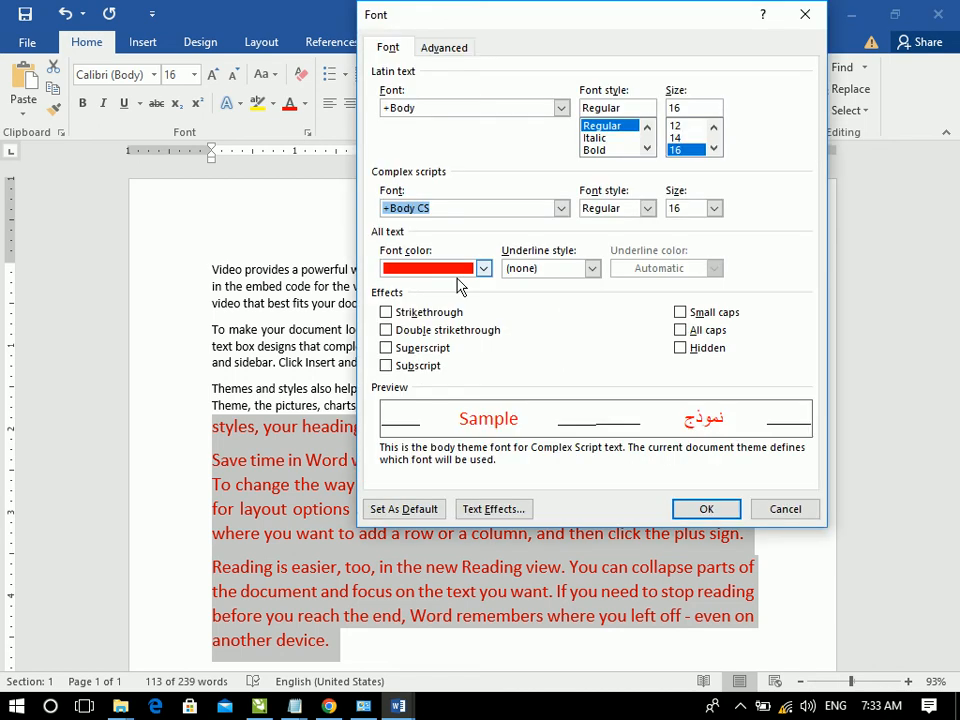
click(700, 348)
click(708, 510)
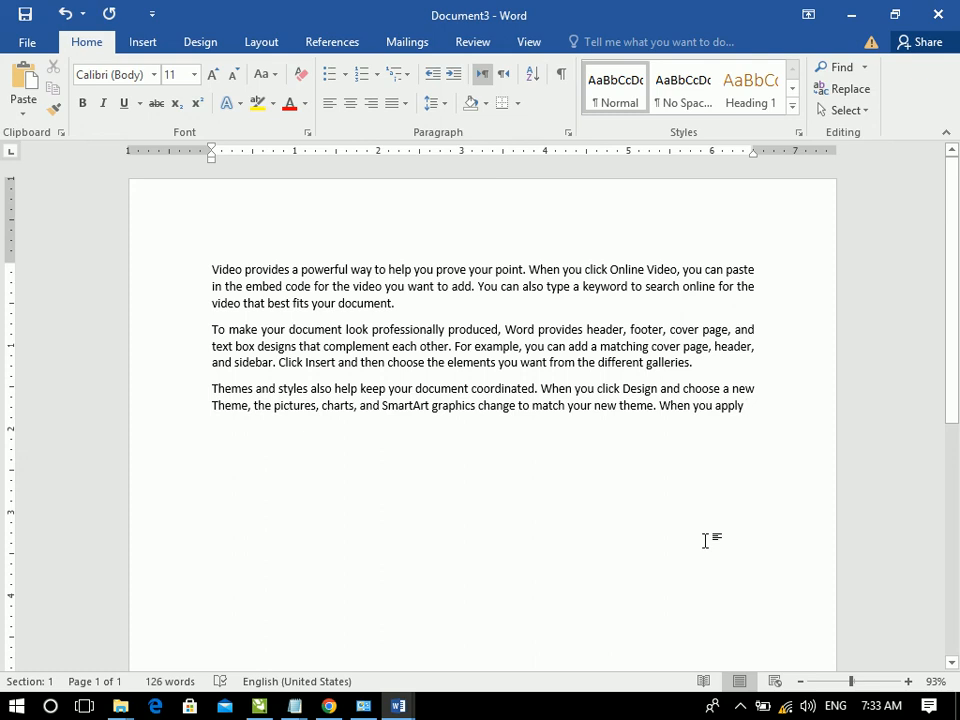
click(564, 76)
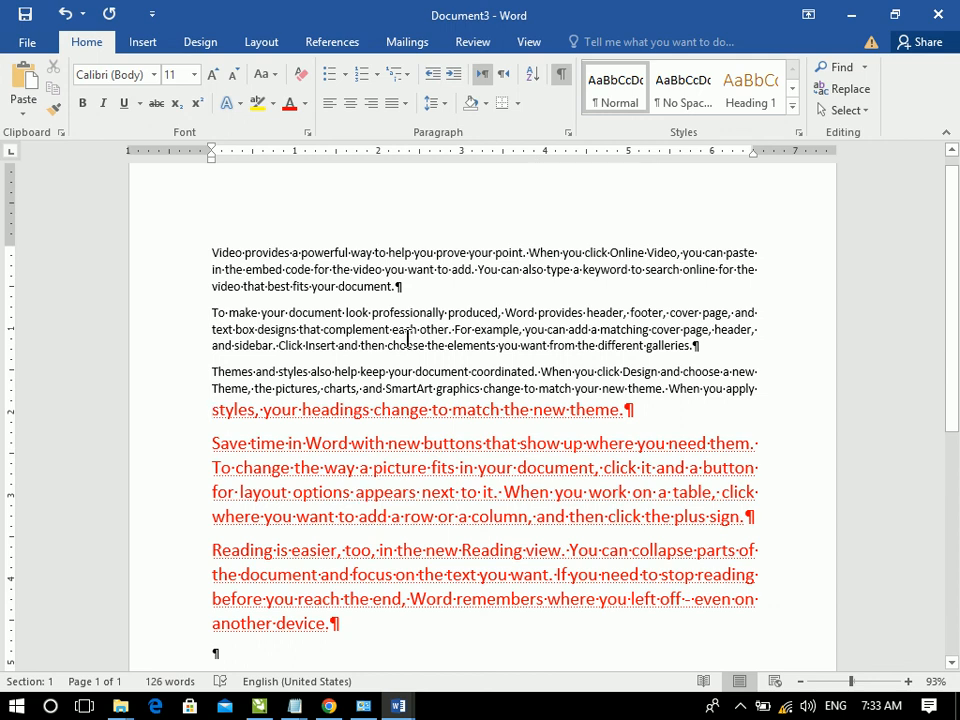
- Remove the Hidden font effect from the red text and turn off the formatting marks
drag(340, 640, 148, 414)
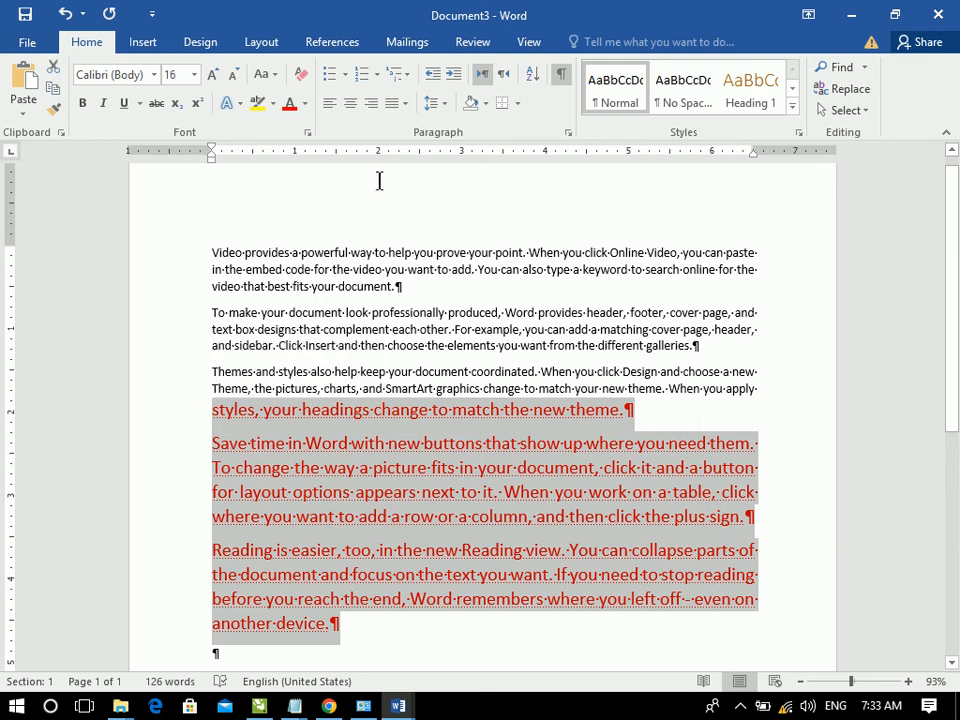
click(308, 132)
click(712, 348)
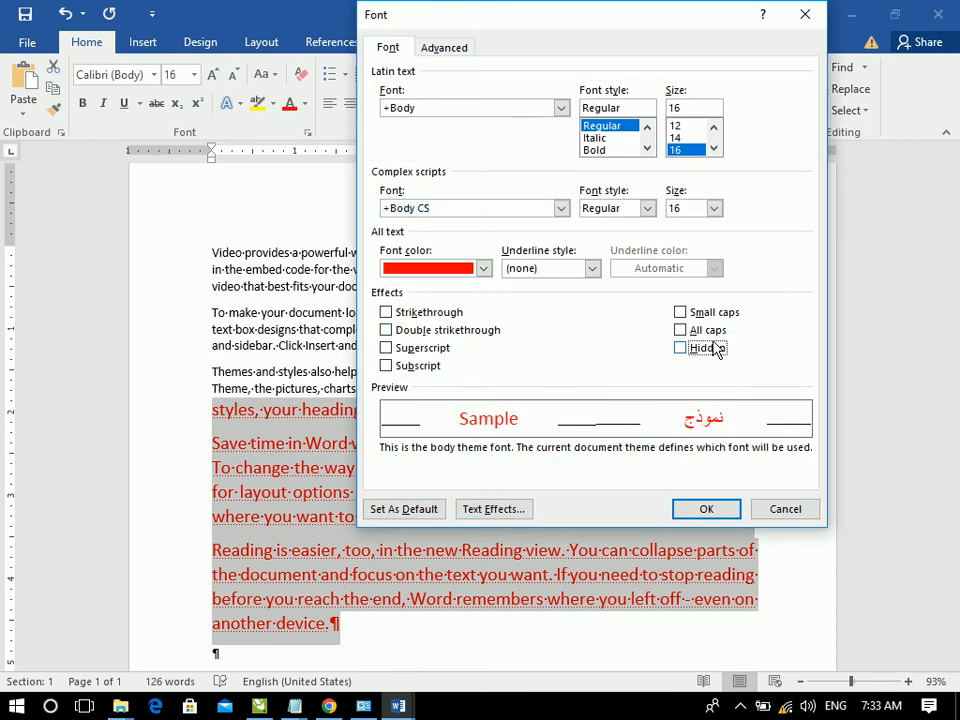
click(692, 509)
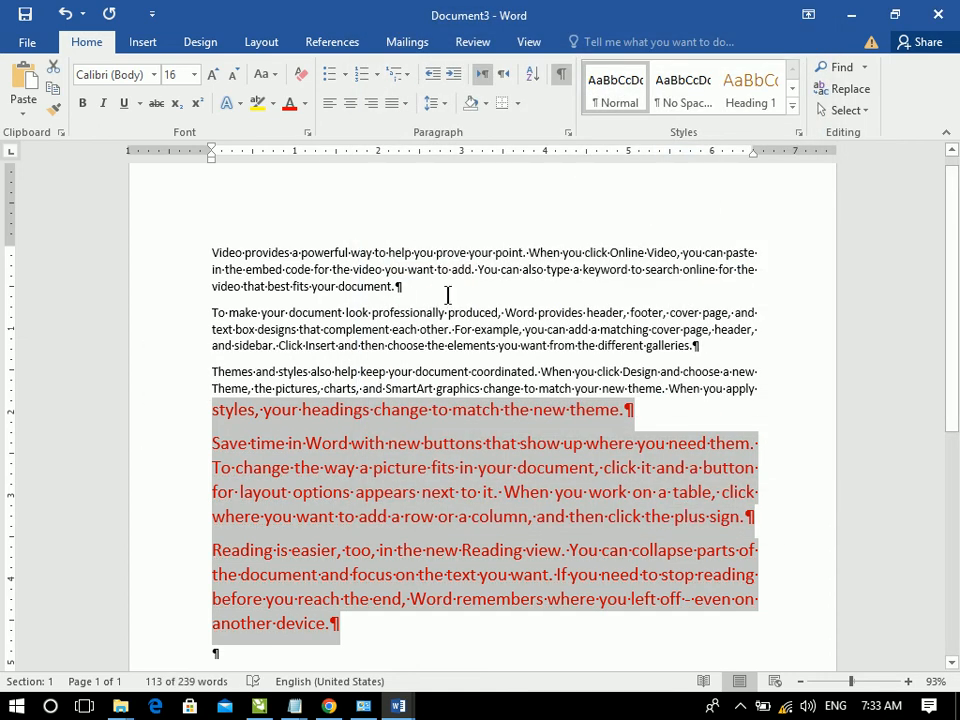
click(558, 78)
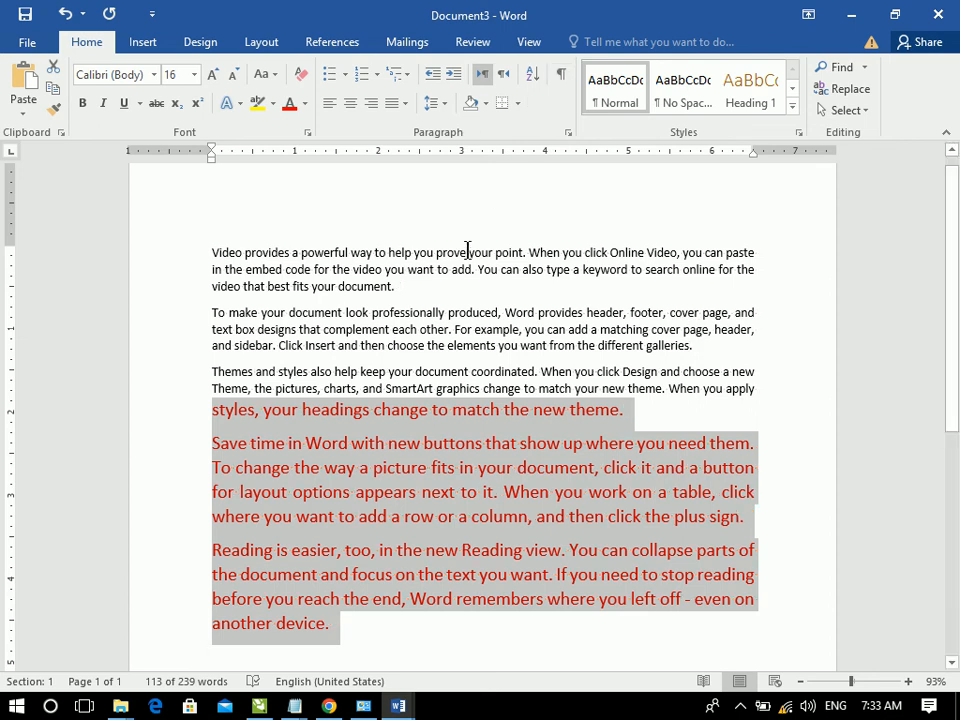
- Apply the Hidden font effect to all the red text, from "styles, your headings change" to "another device."
click(465, 300)
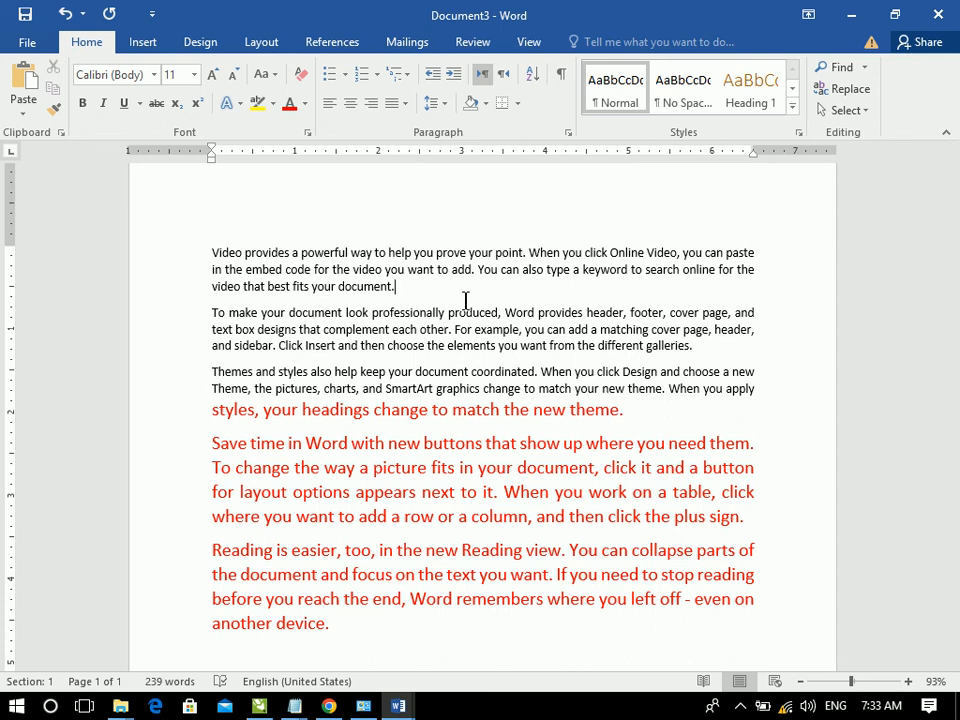
drag(350, 630, 184, 407)
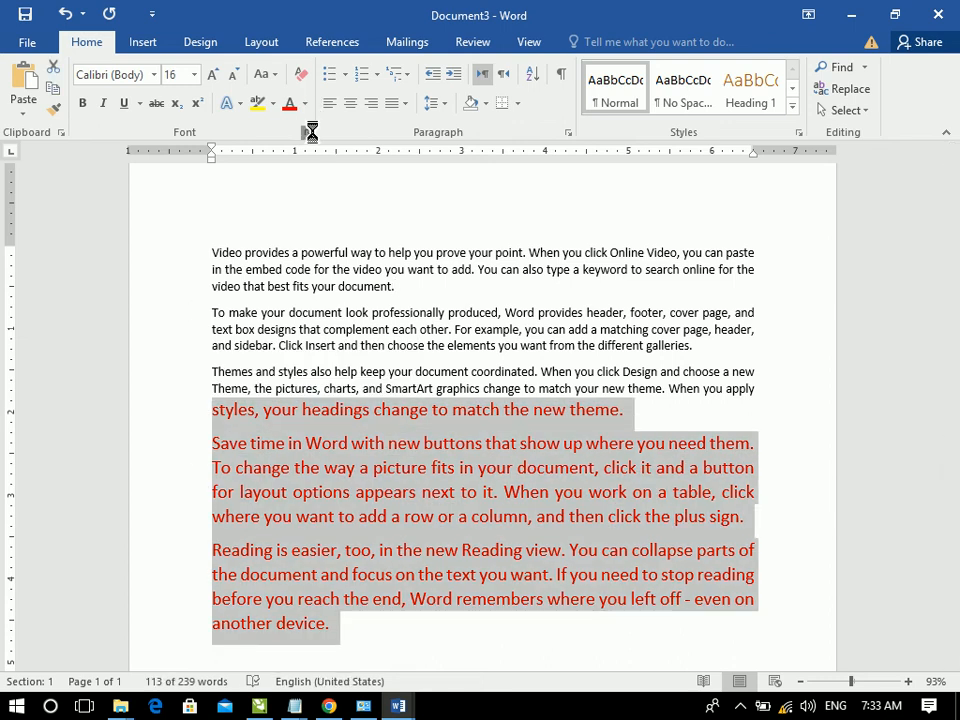
click(308, 132)
click(682, 348)
click(707, 510)
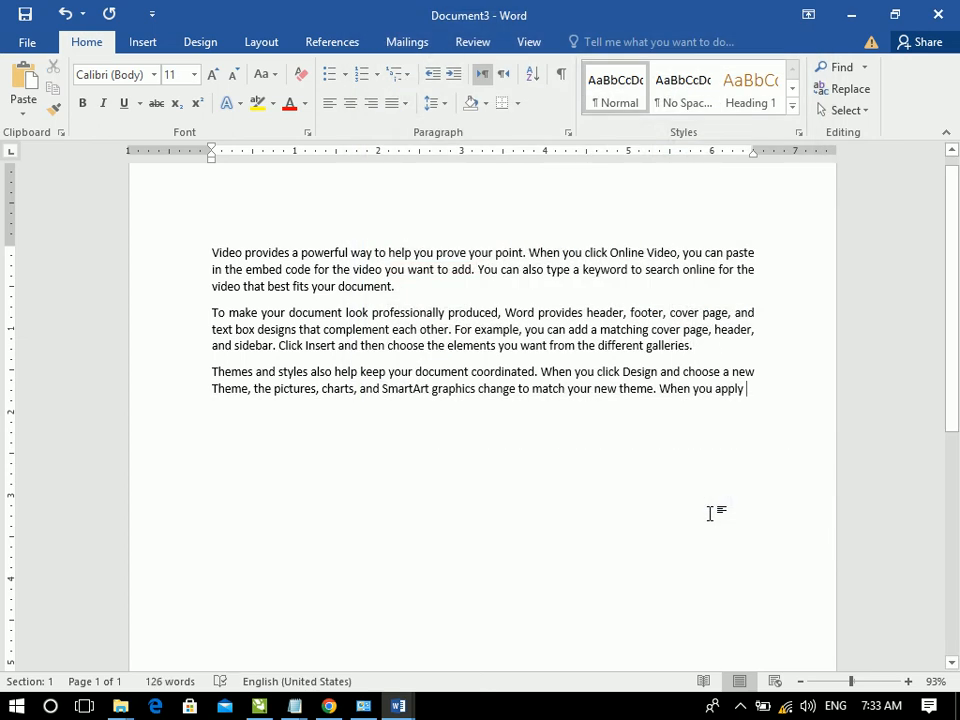
- Toggle the formatting marks on and off to check the hidden text, leaving the marks displayed
click(561, 74)
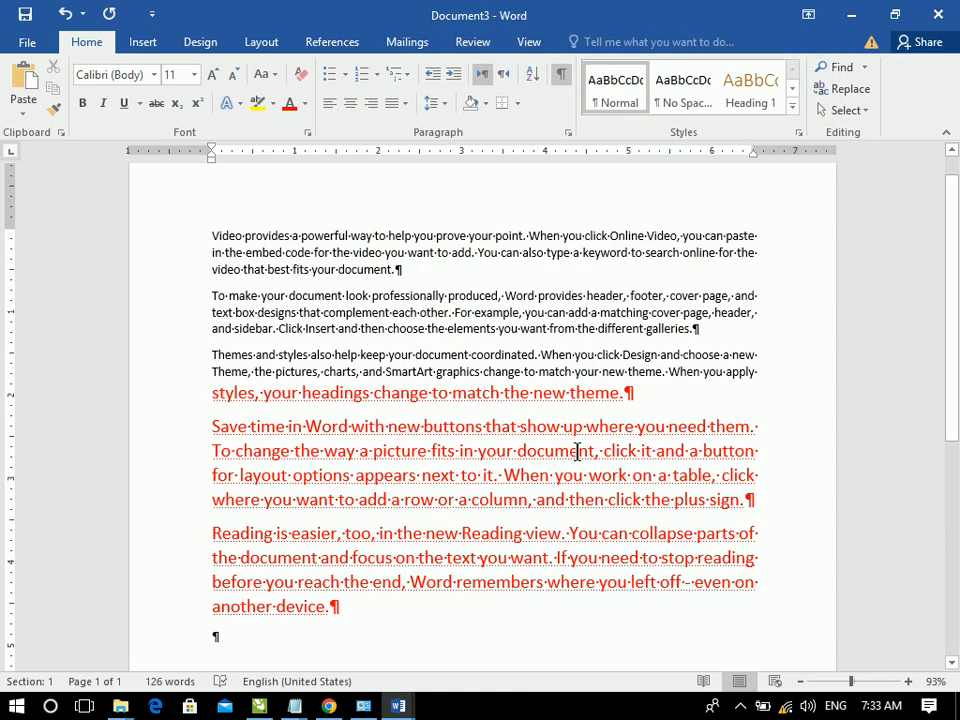
click(561, 75)
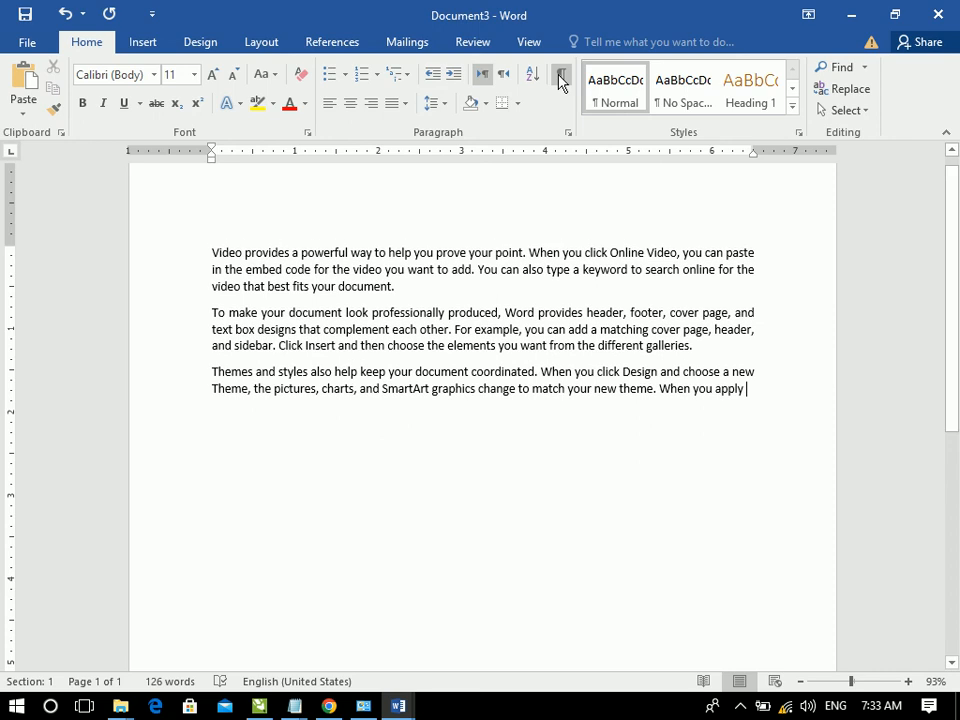
click(561, 75)
- Clear the Hidden font effect from all the red text and turn off the formatting marks
drag(384, 619, 158, 399)
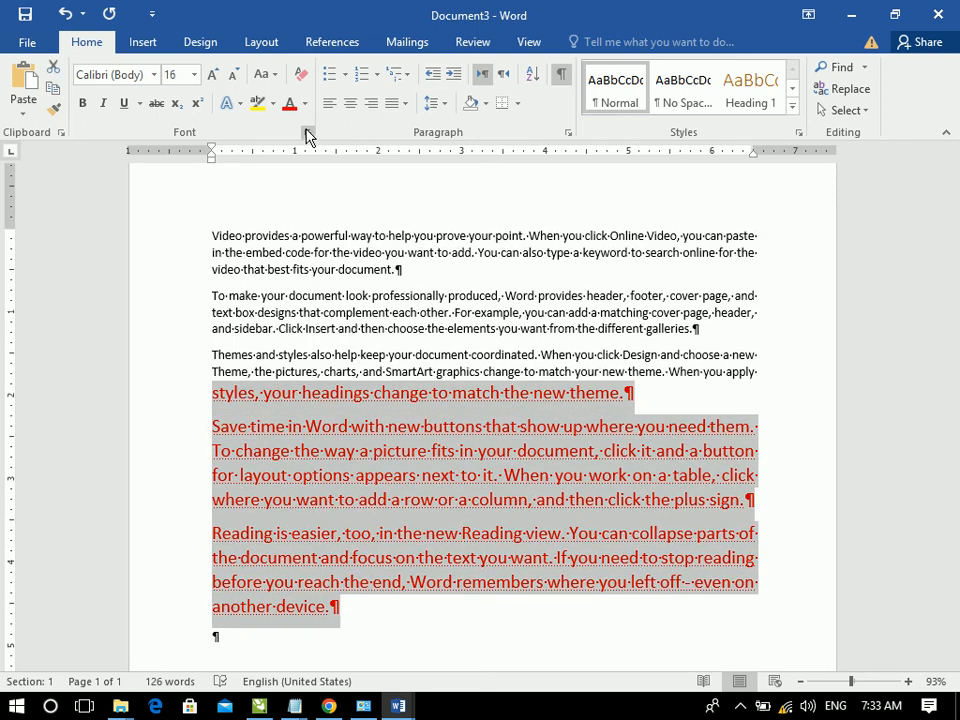
click(307, 132)
click(681, 347)
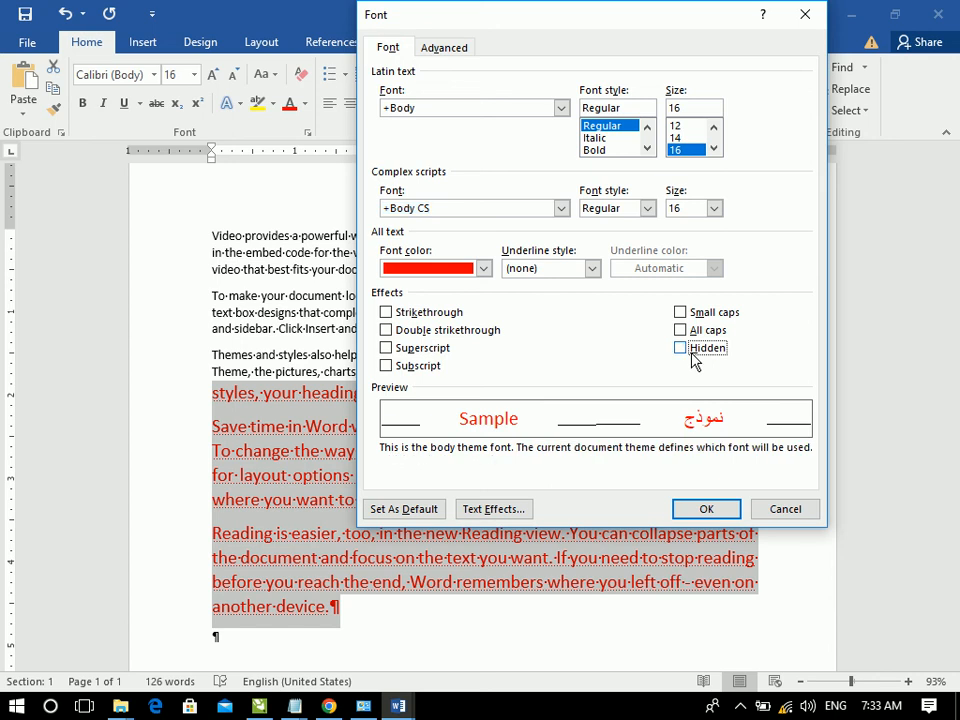
click(706, 509)
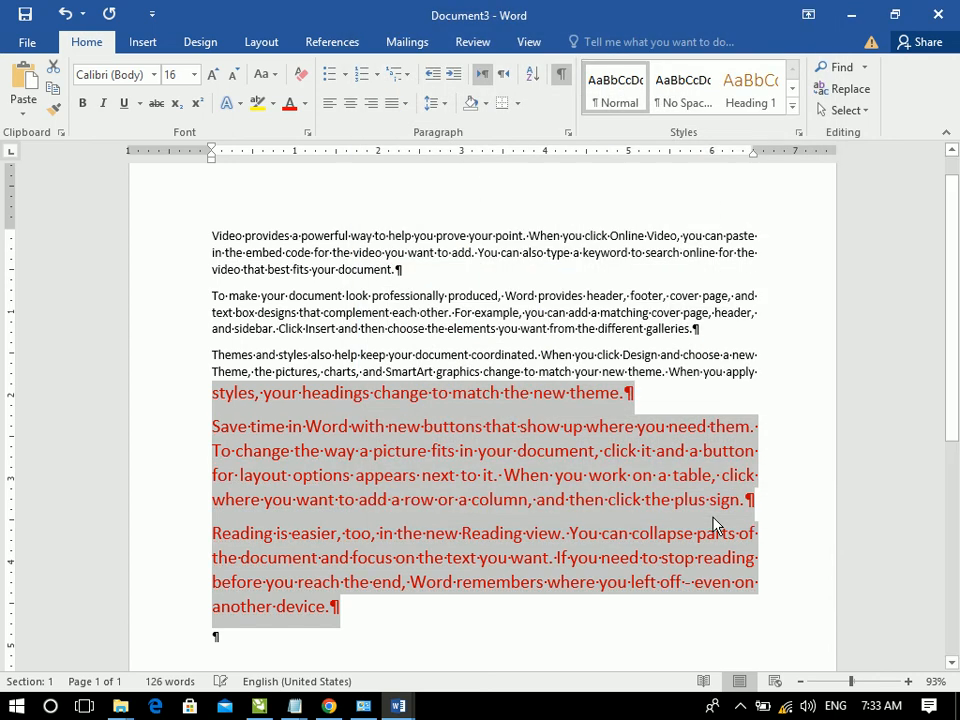
click(562, 78)
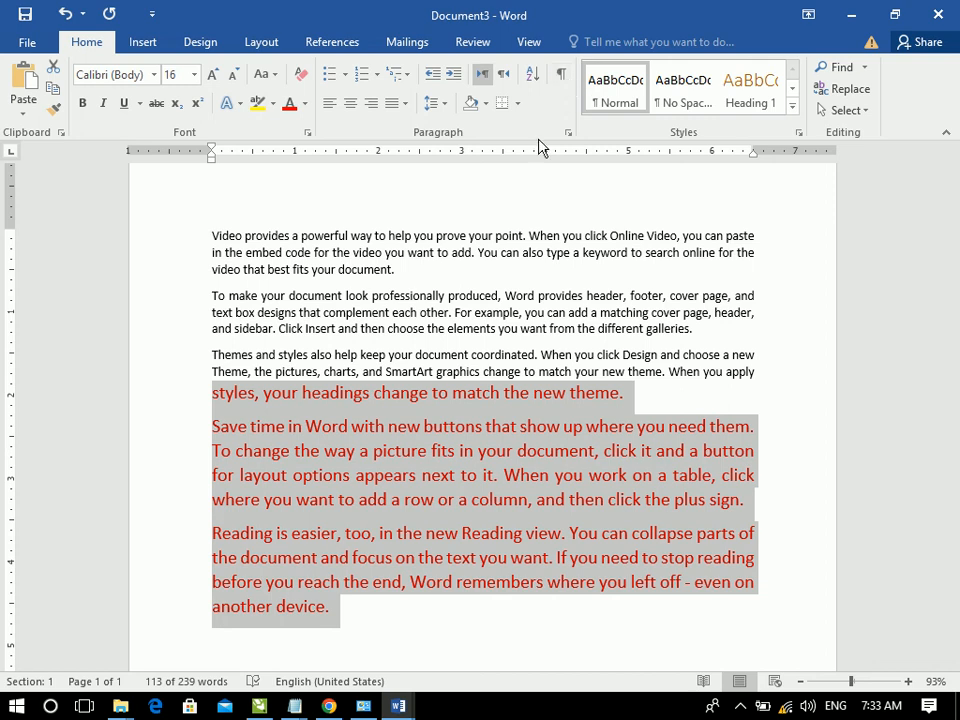
- Review the indents and spacing settings of the paragraph beginning "To make your document look", then close them unchanged
click(521, 311)
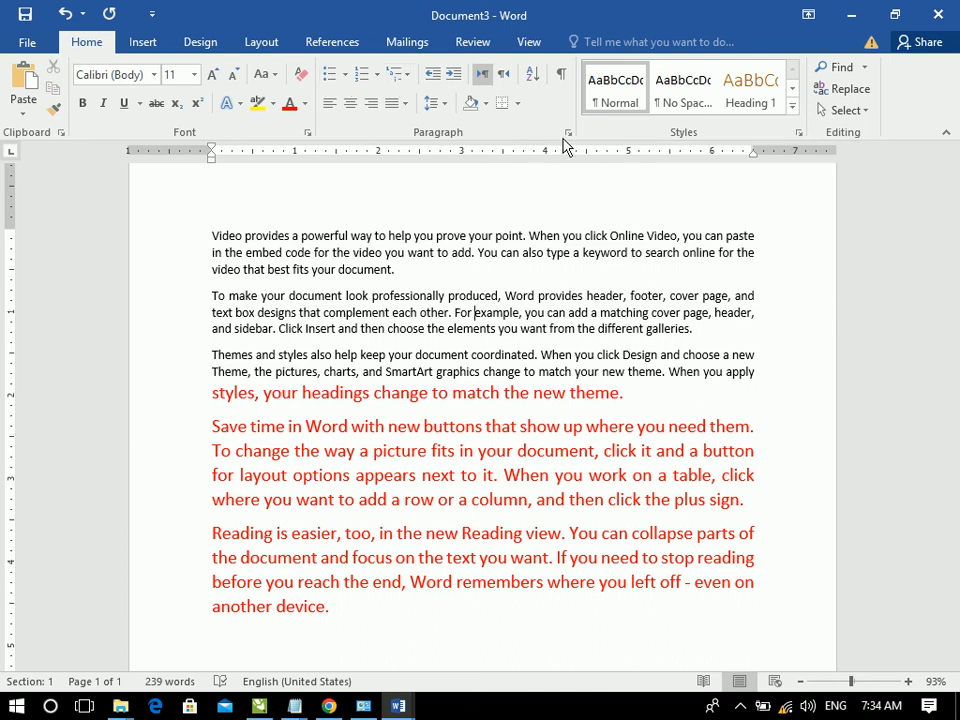
click(567, 132)
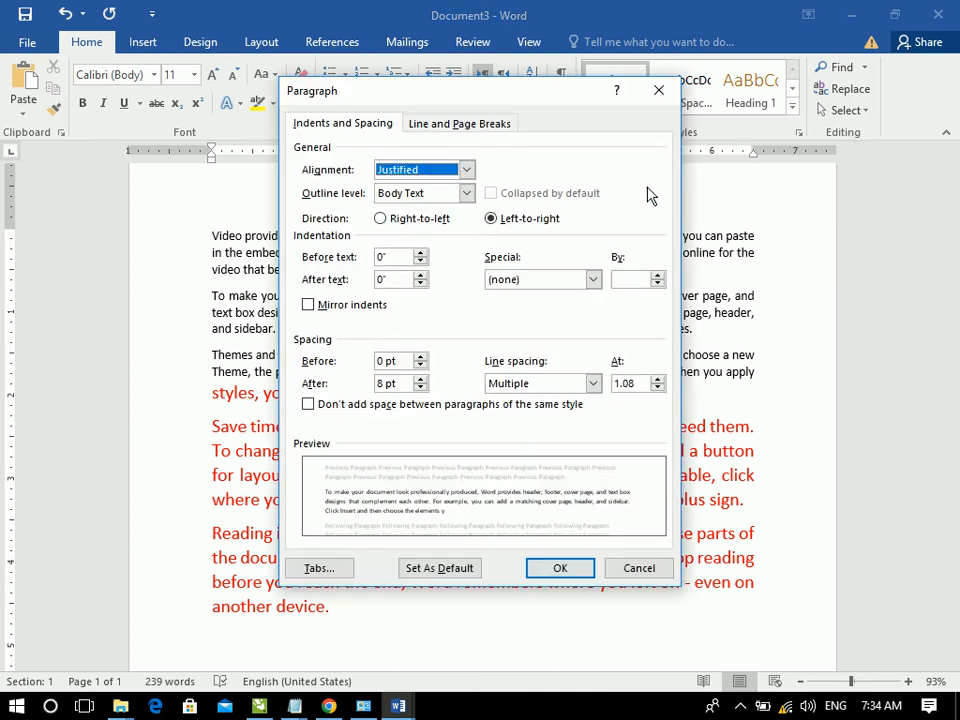
click(658, 92)
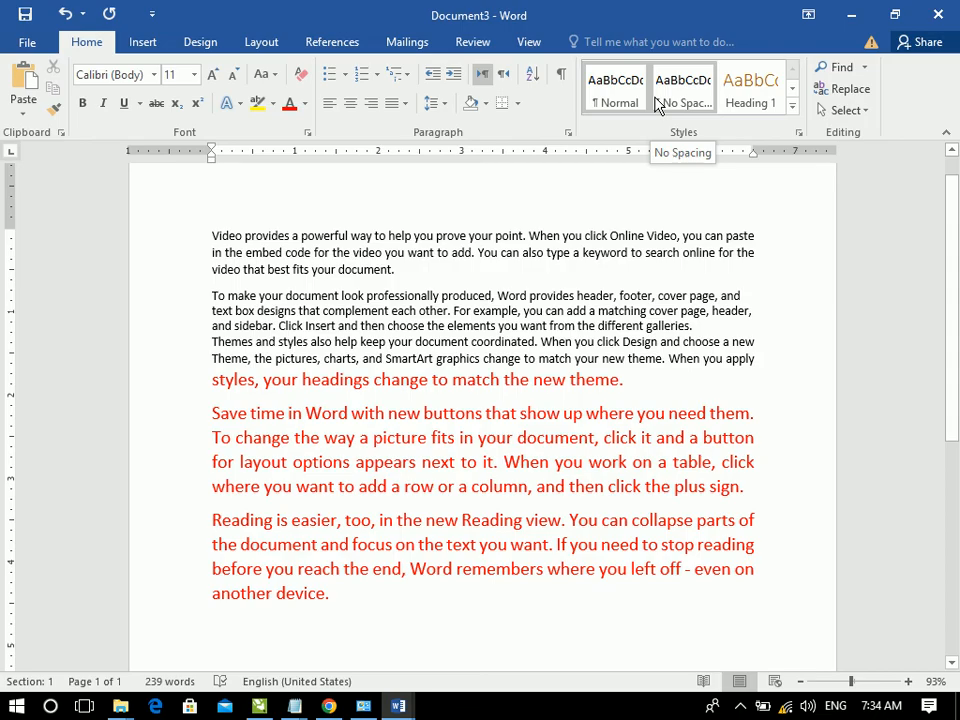